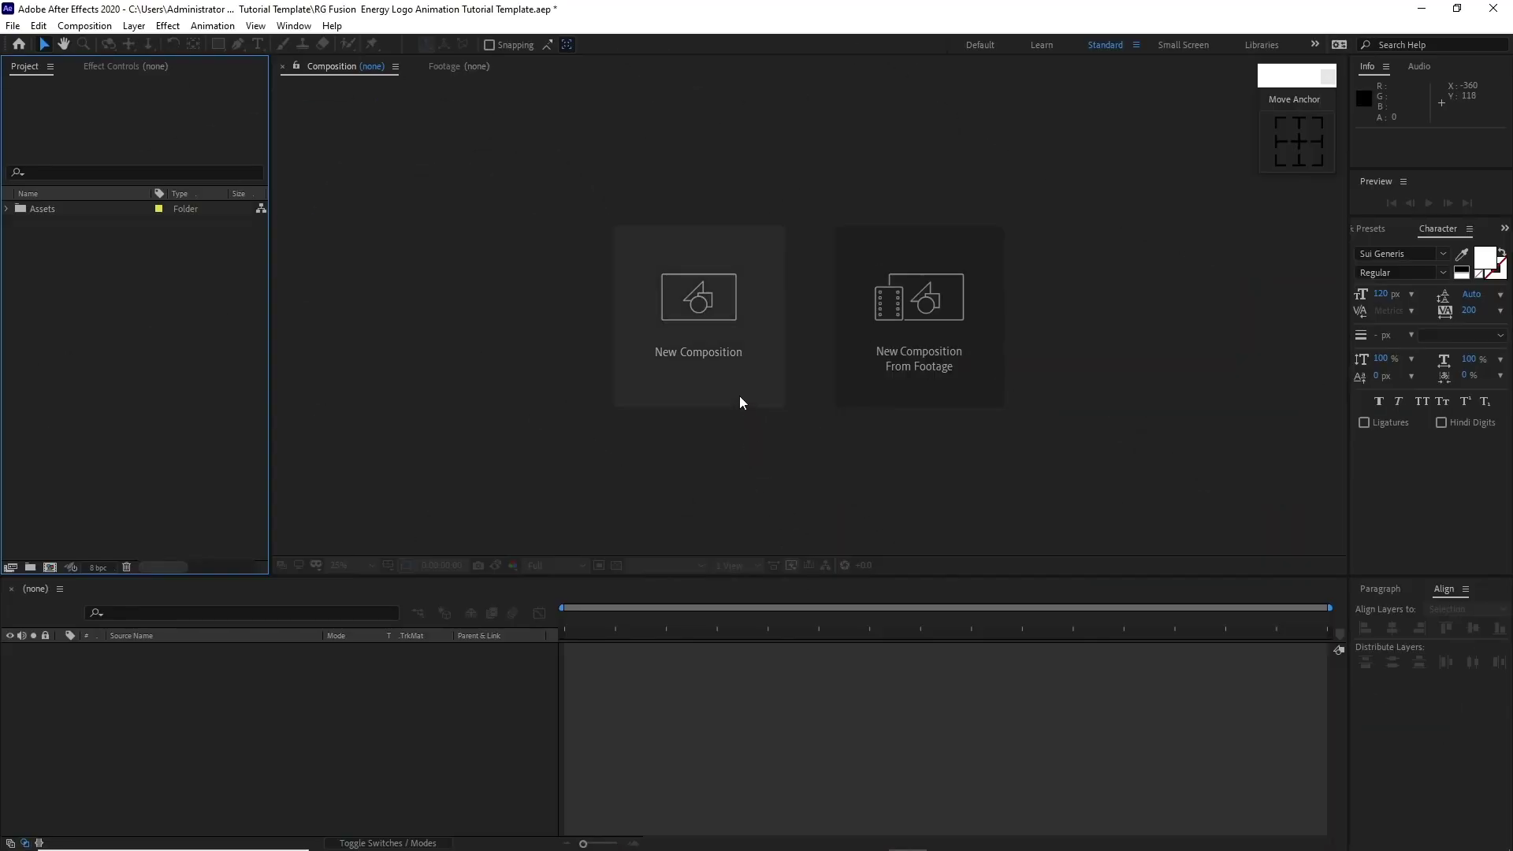
Step: Create a 2000 x 250 px, 30 fps, 10-second composition named Tagline and show its title/action safe guides
click(728, 370)
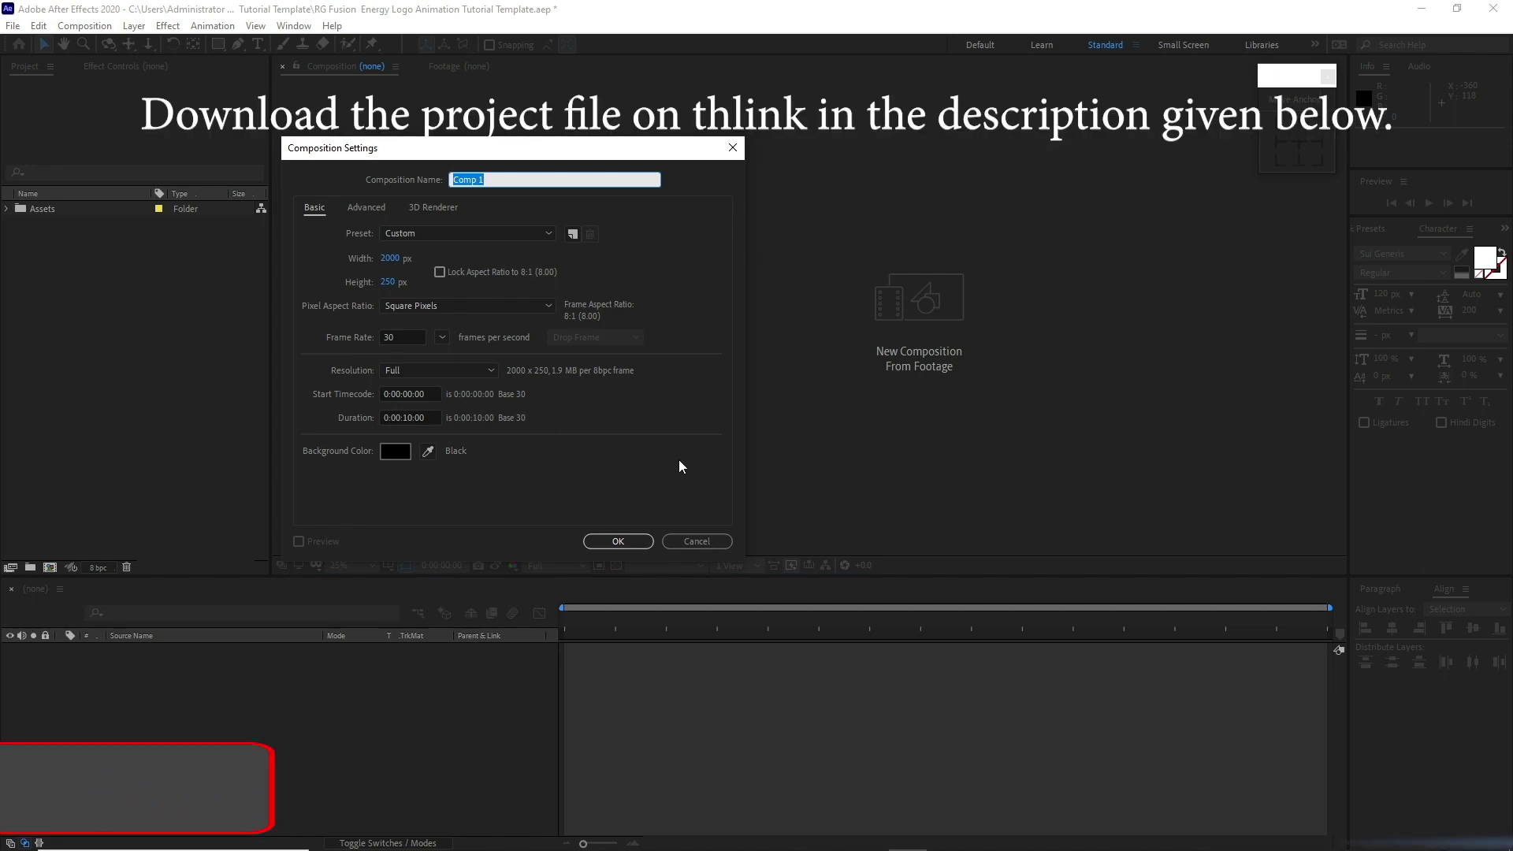
text(Tag)
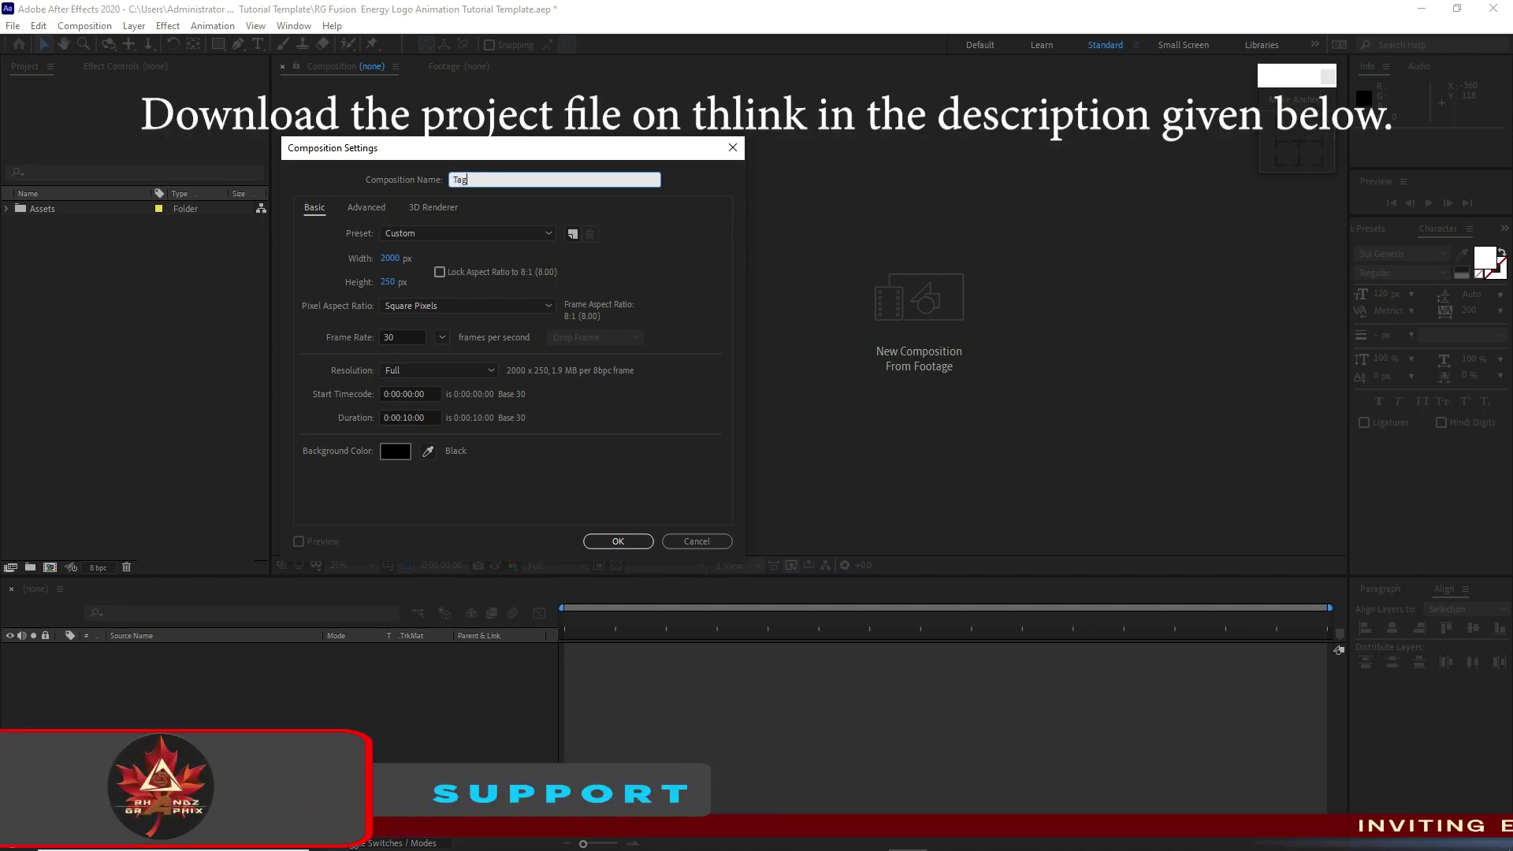
text(line)
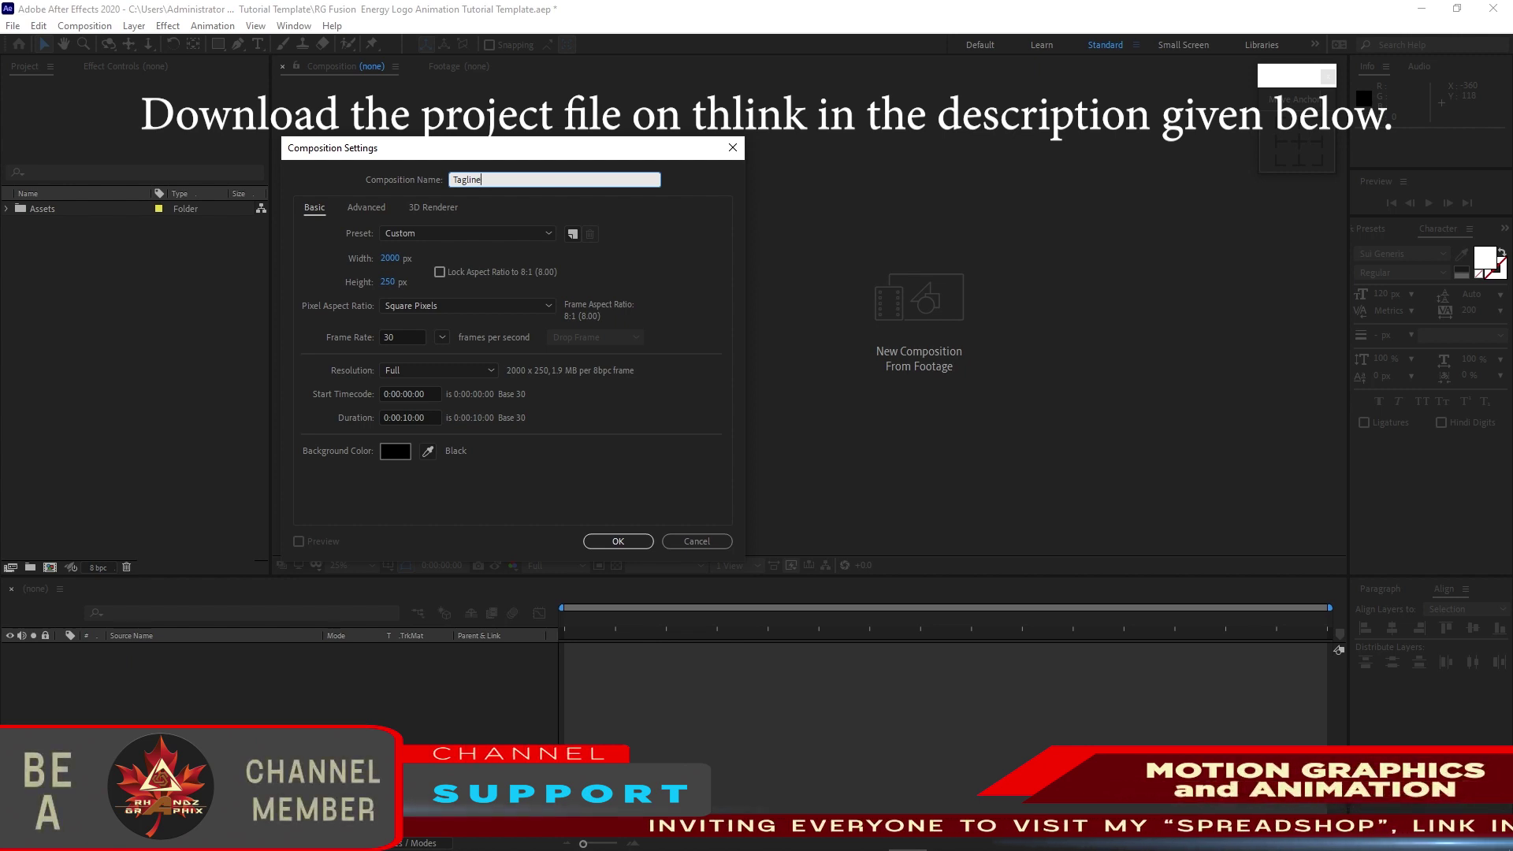
click(633, 543)
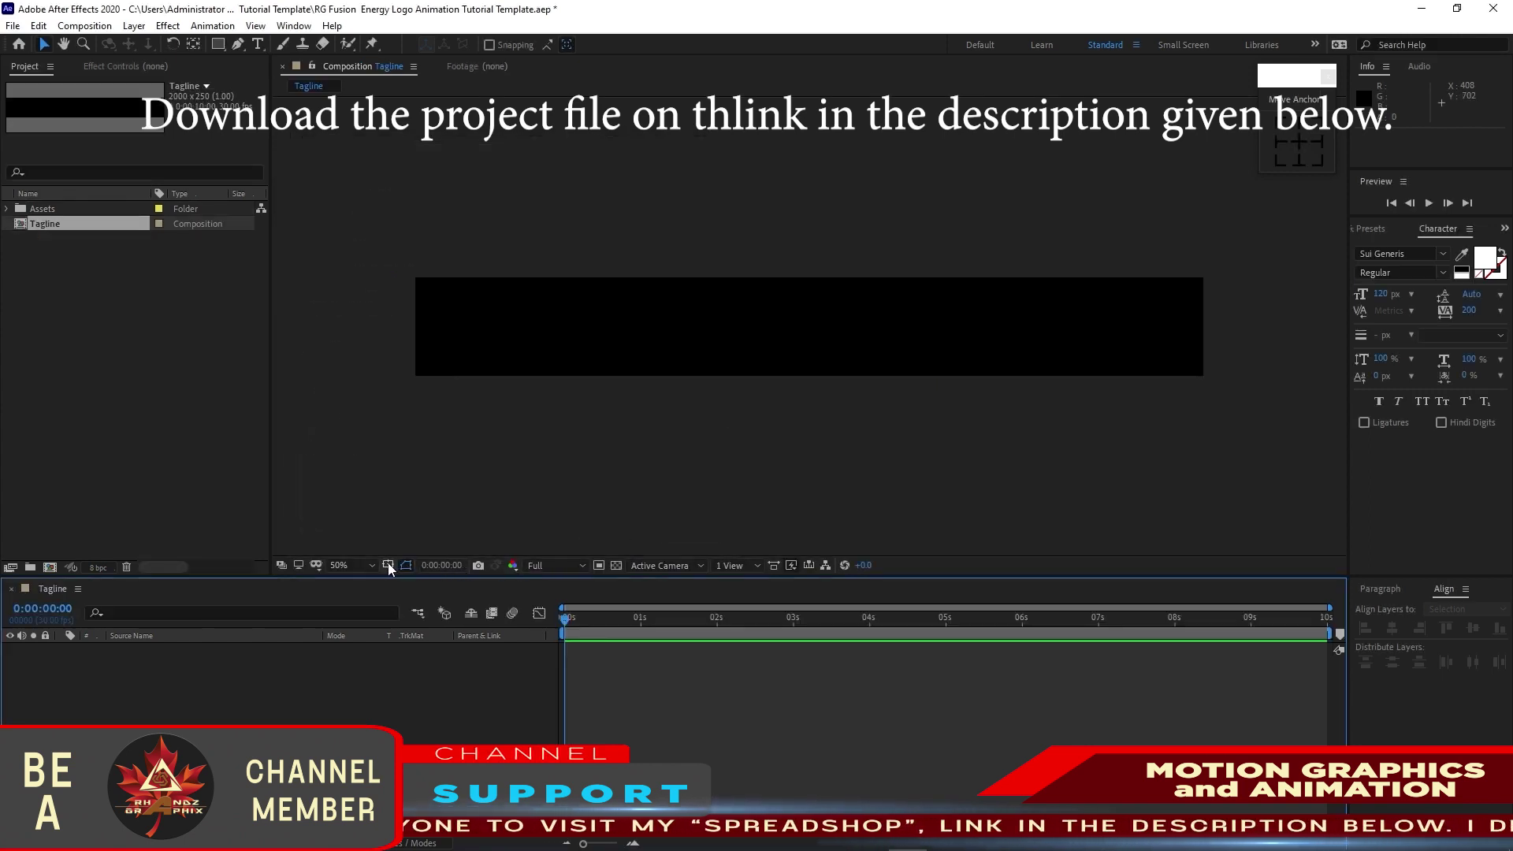
click(388, 565)
click(394, 585)
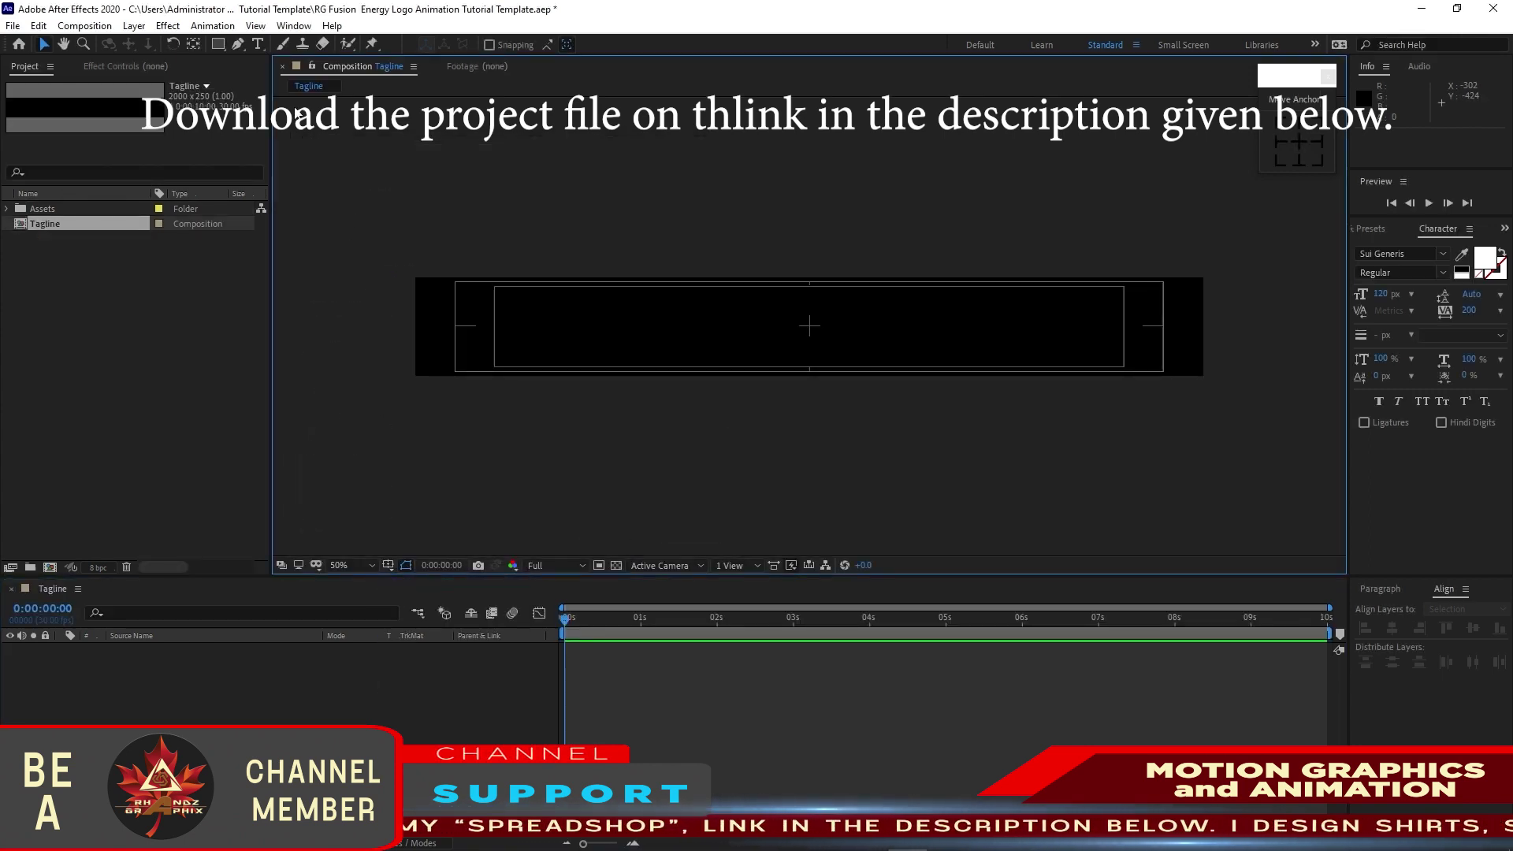
Step: Add a text layer reading TAGLINE to the Tagline composition
click(258, 44)
click(498, 318)
text(T)
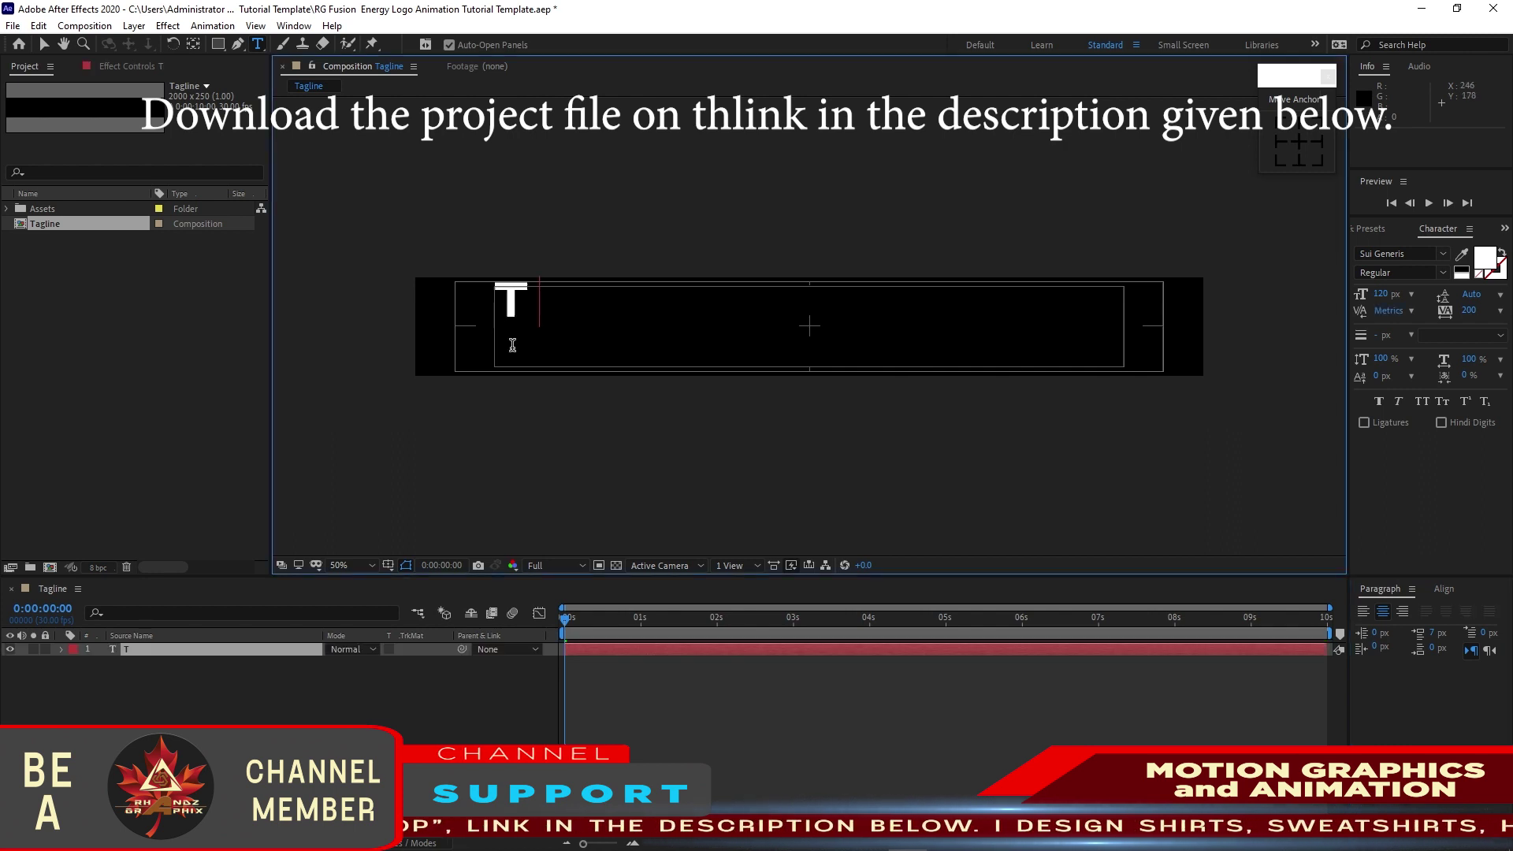
text(AGLINE)
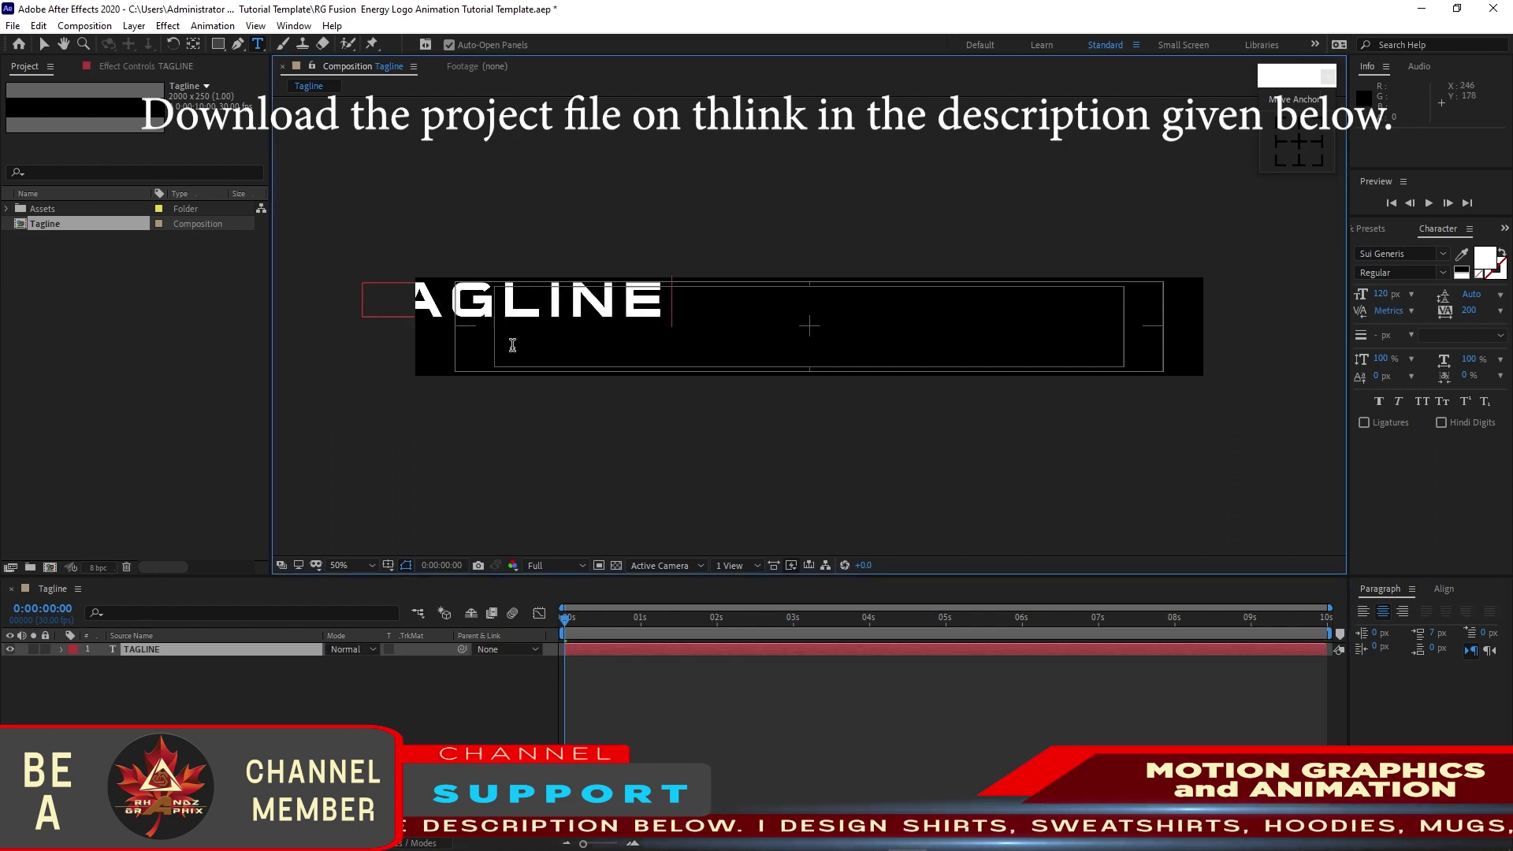
key(Escape)
key(v)
Step: Centre the TAGLINE text horizontally and vertically in the composition
click(1444, 590)
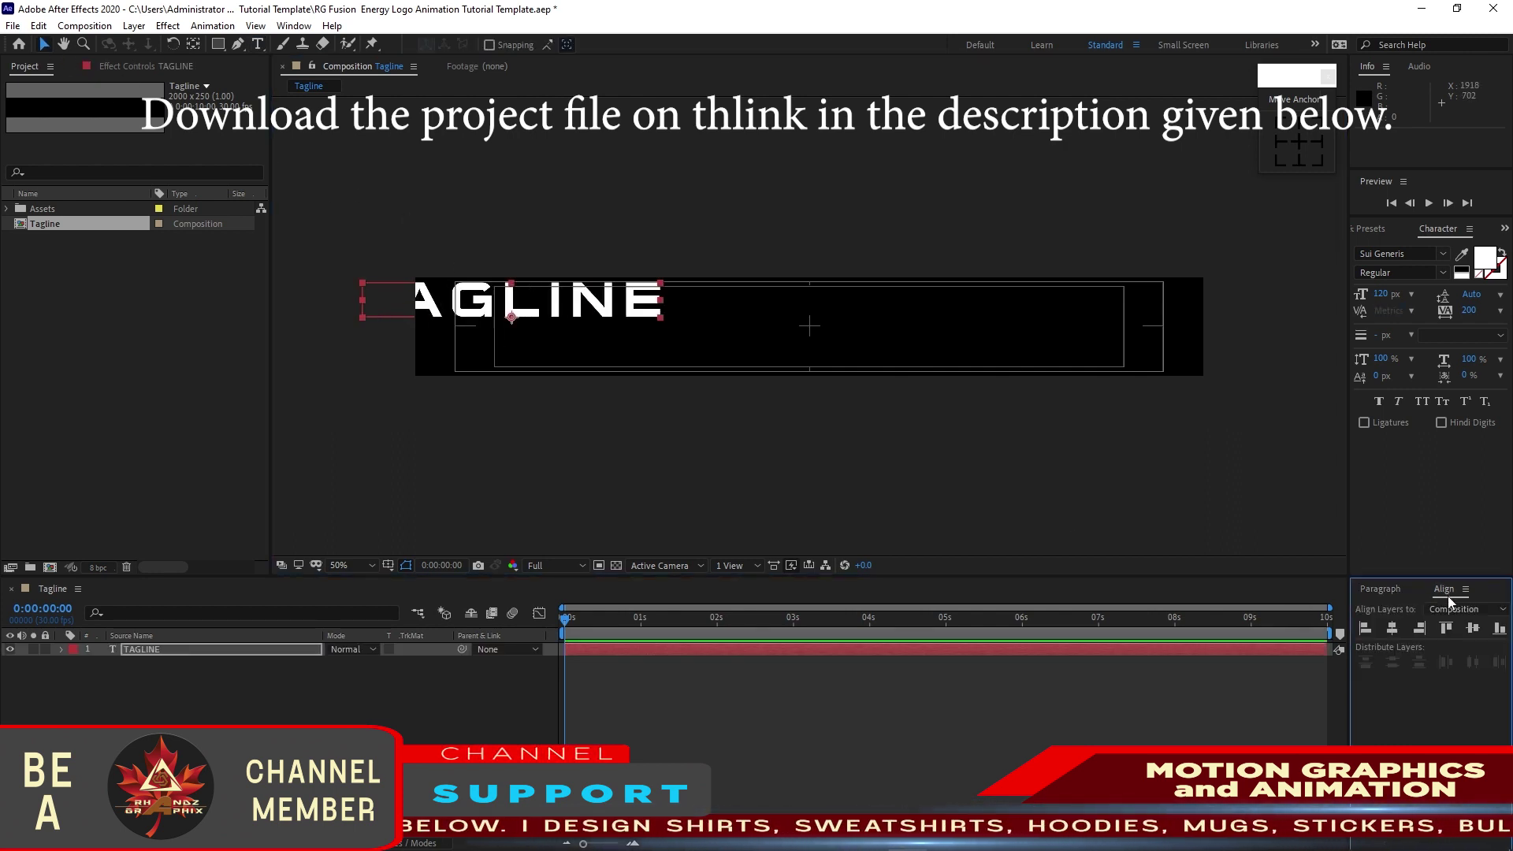
click(1393, 628)
click(1473, 628)
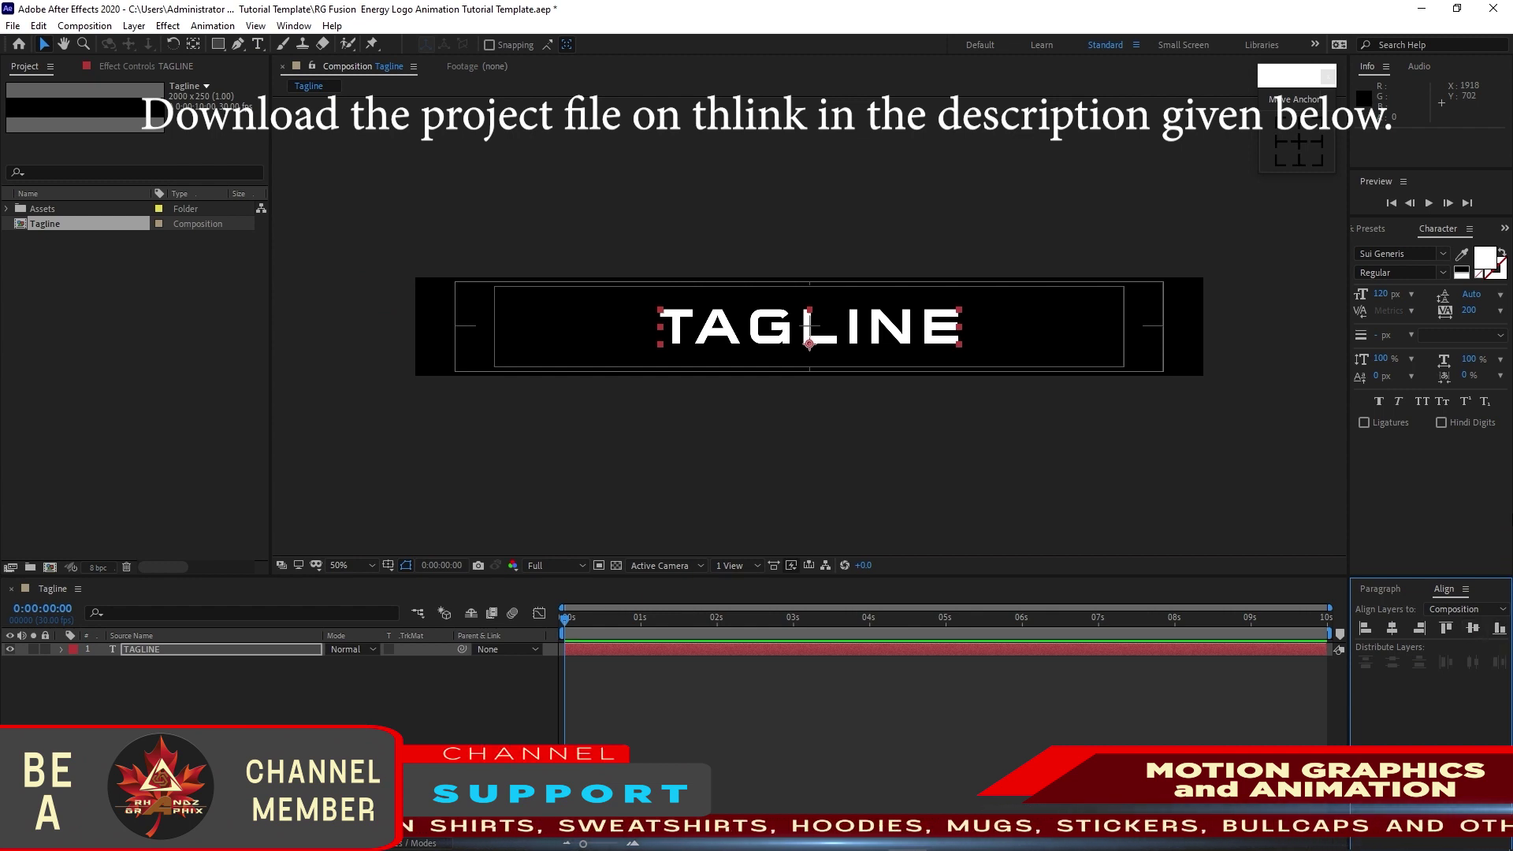
Step: Set the TAGLINE text's font to Sui Generis Free and its fill colour to 525252
click(1431, 253)
click(1379, 345)
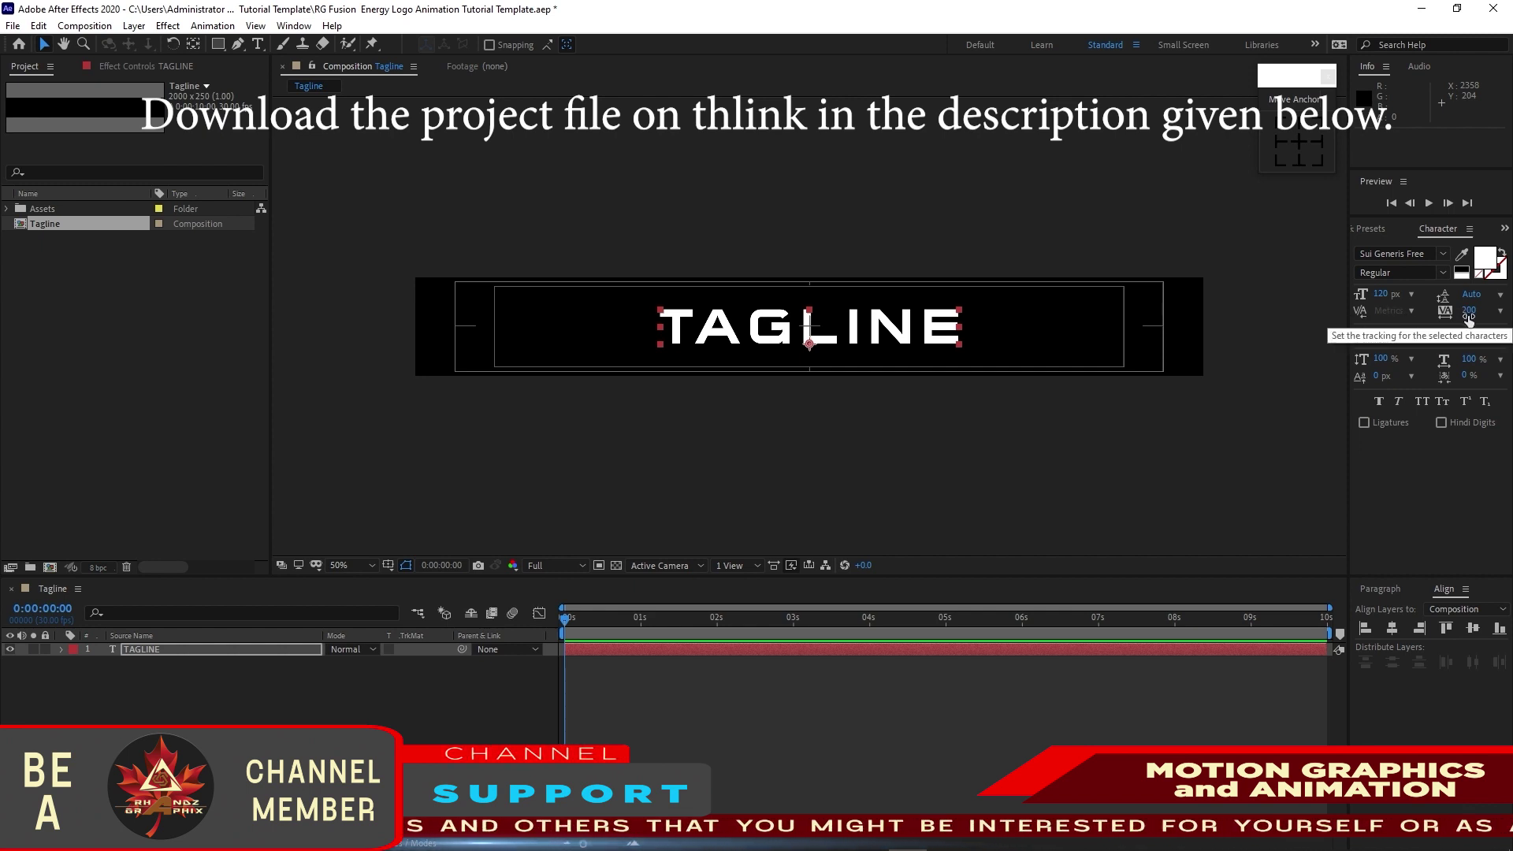
click(1485, 257)
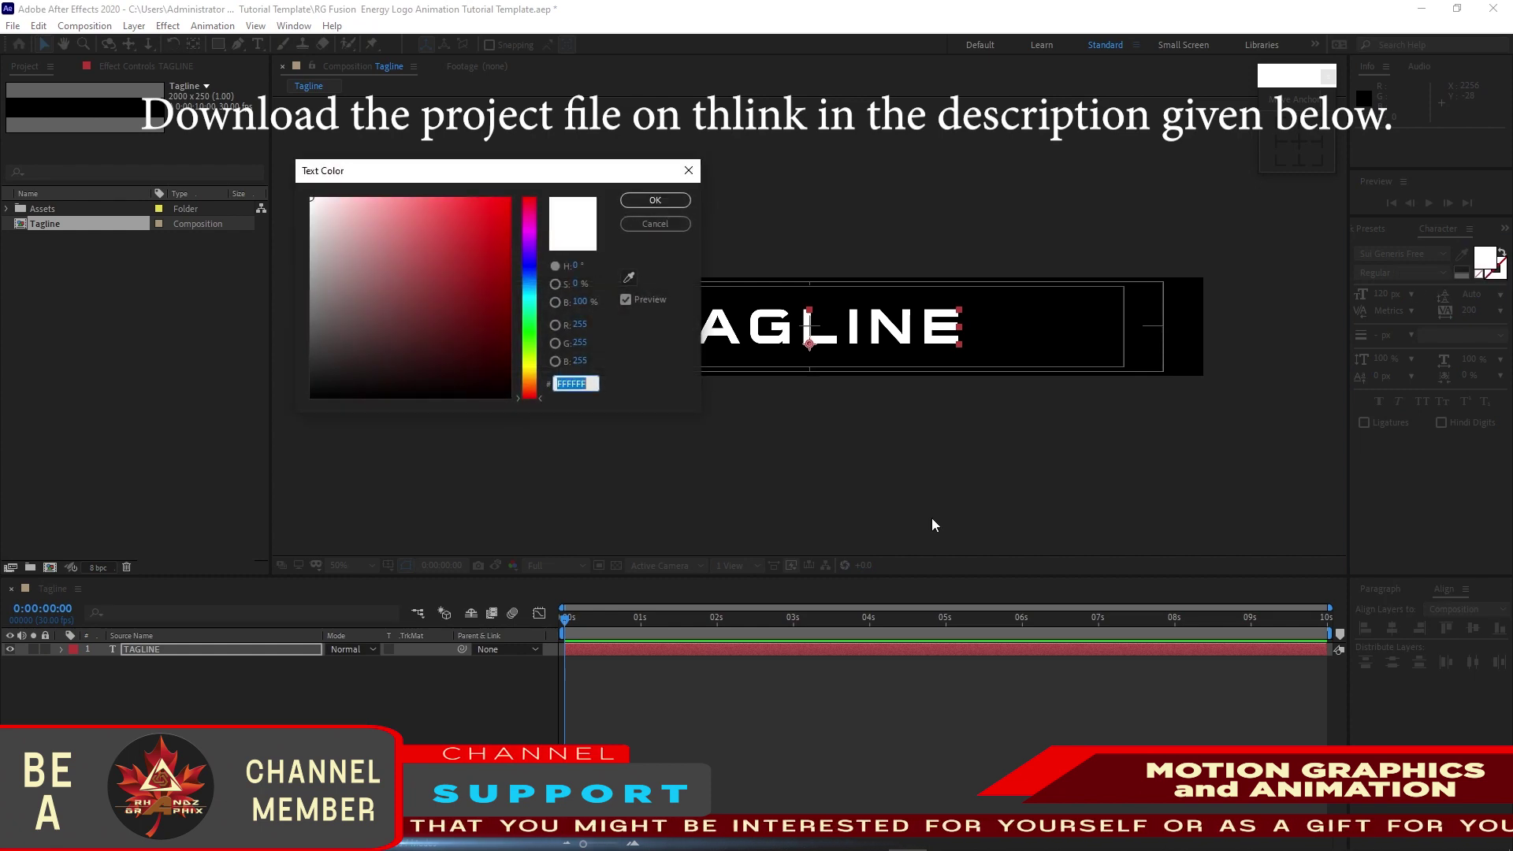
text(525252)
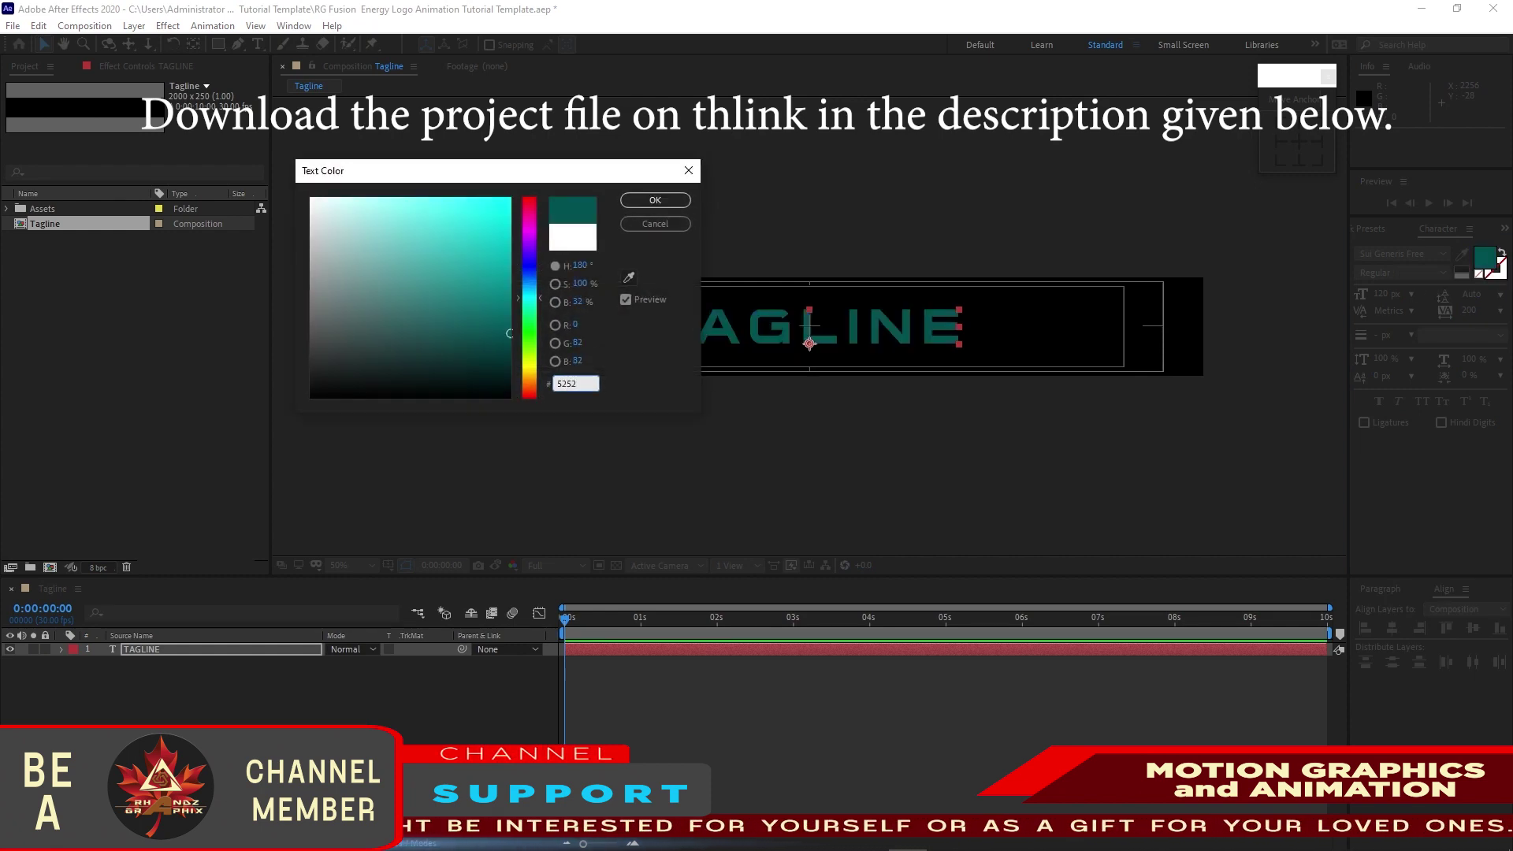
click(655, 200)
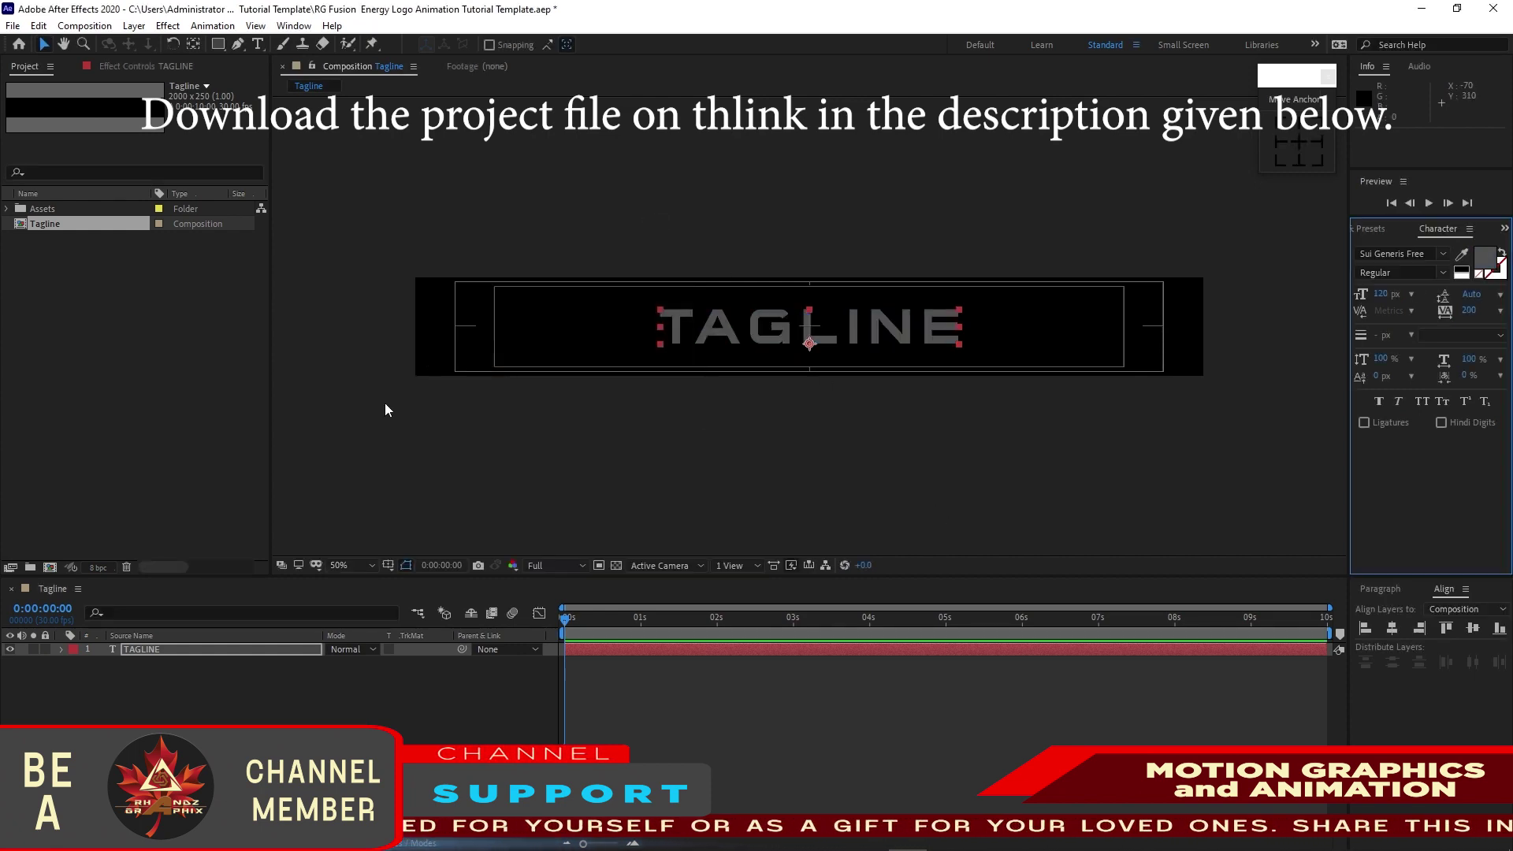
Step: Add a Tracking animator to the TAGLINE text layer
click(62, 649)
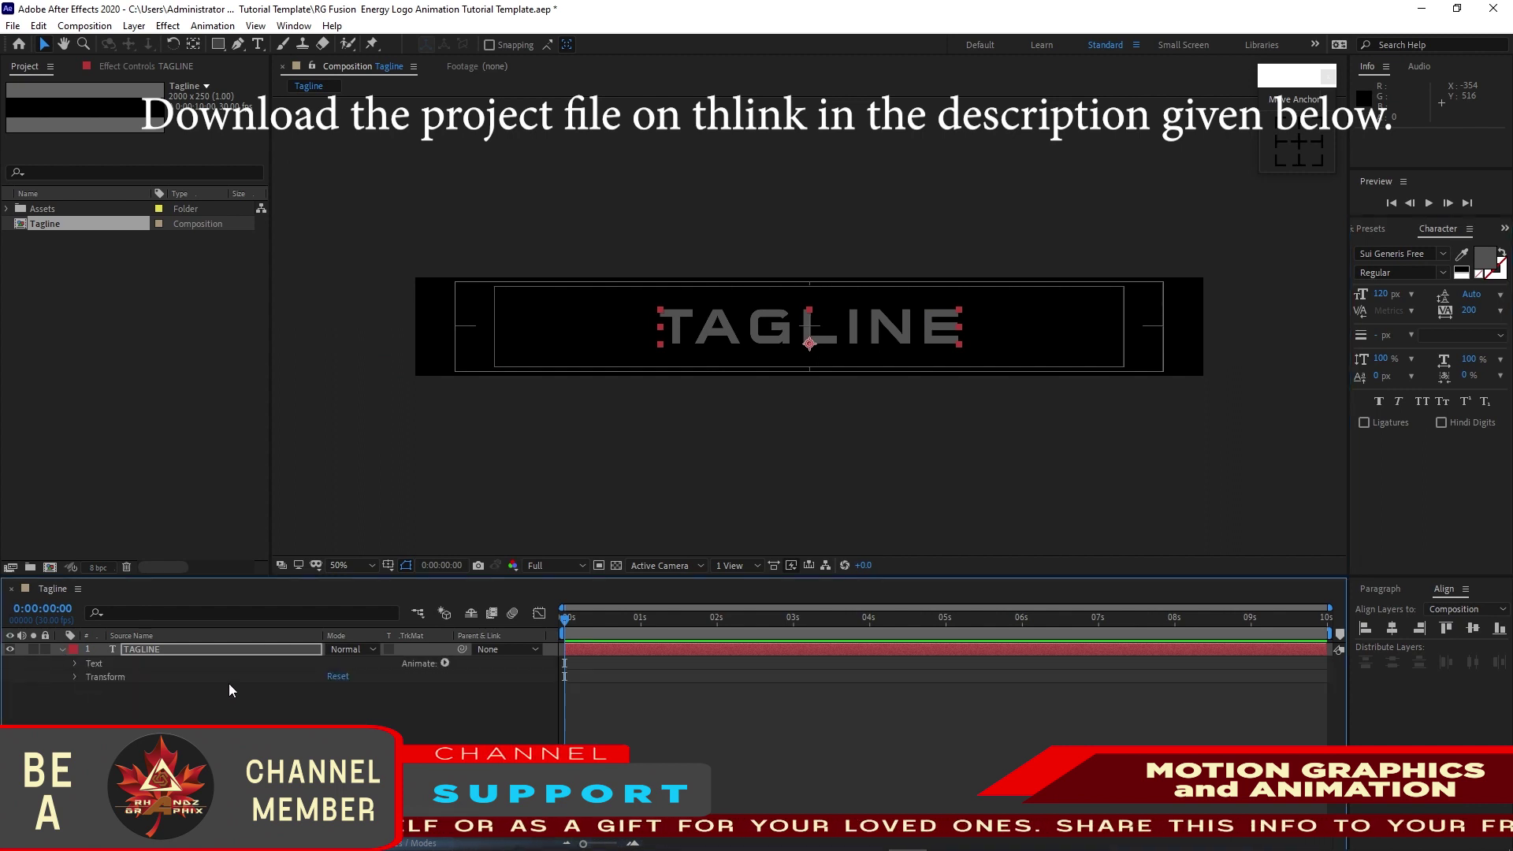
click(445, 663)
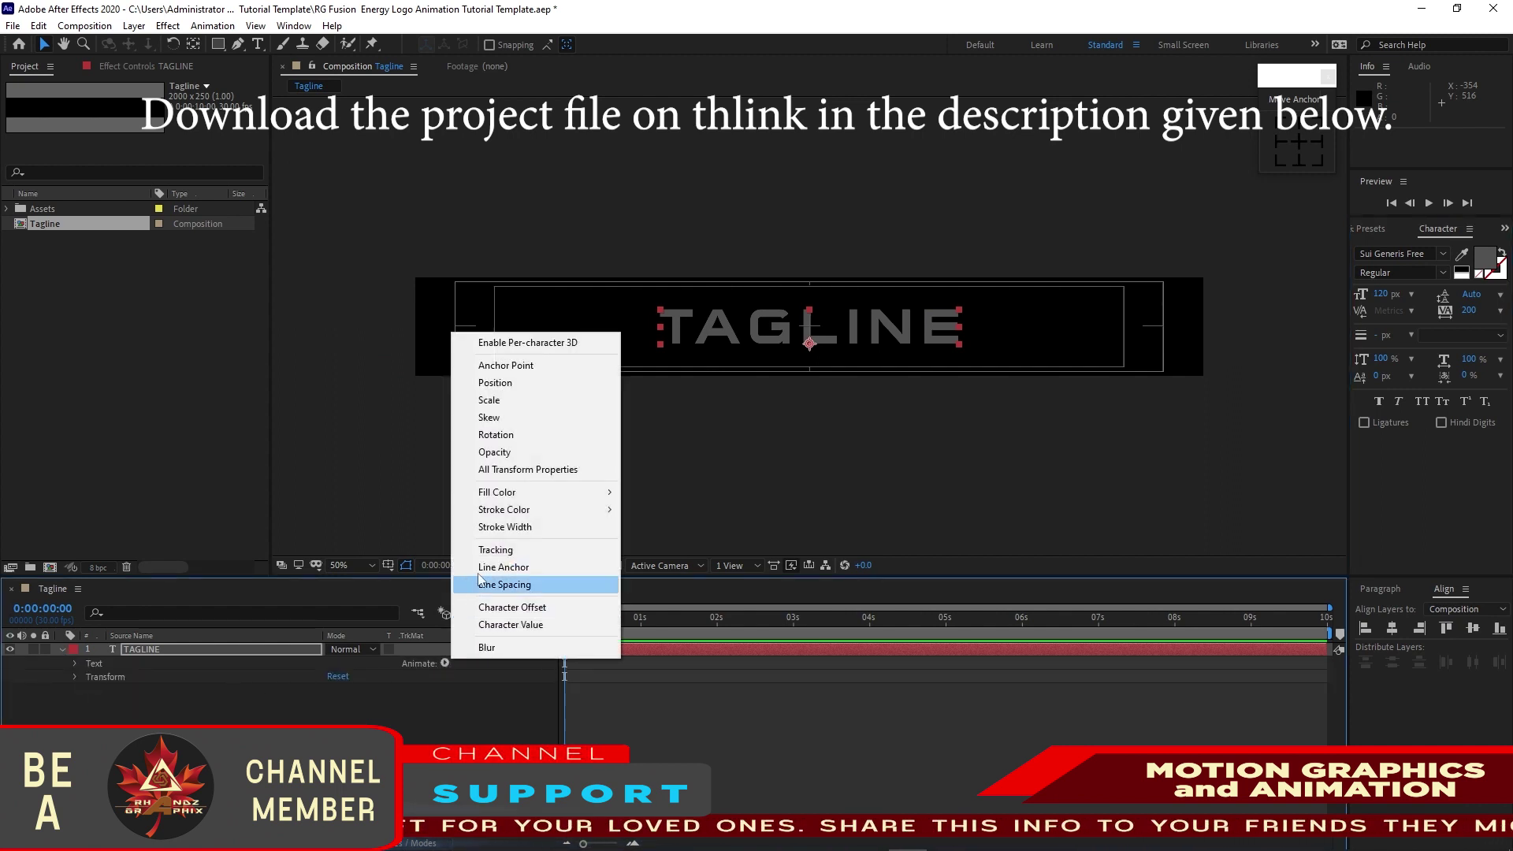
click(504, 554)
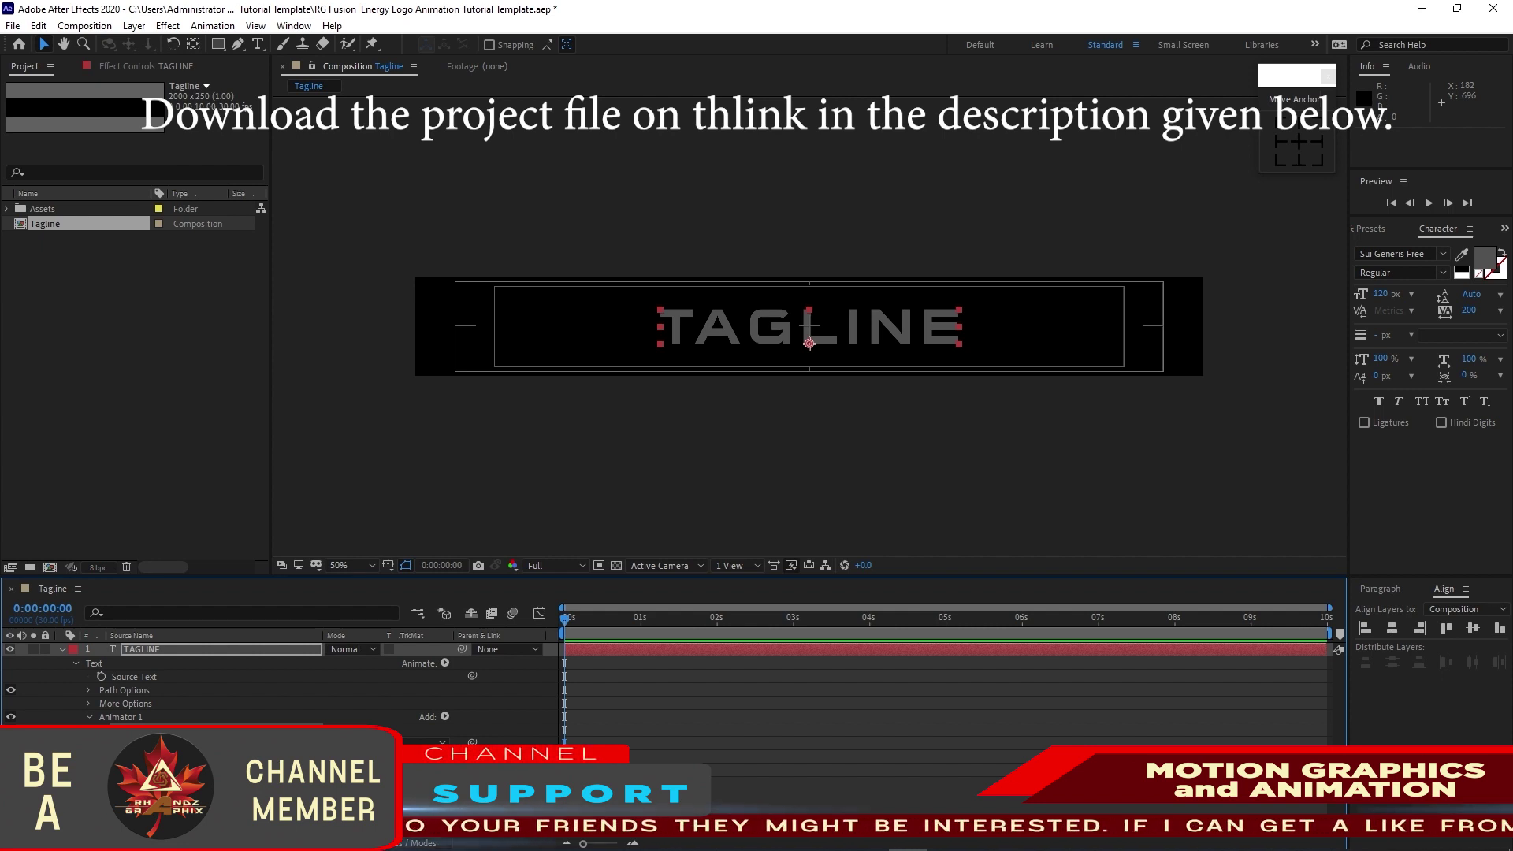
Step: Keyframe the animator's tracking from widely spread letters at 0 seconds to normal spacing at 4 seconds, and return to the start
click(595, 618)
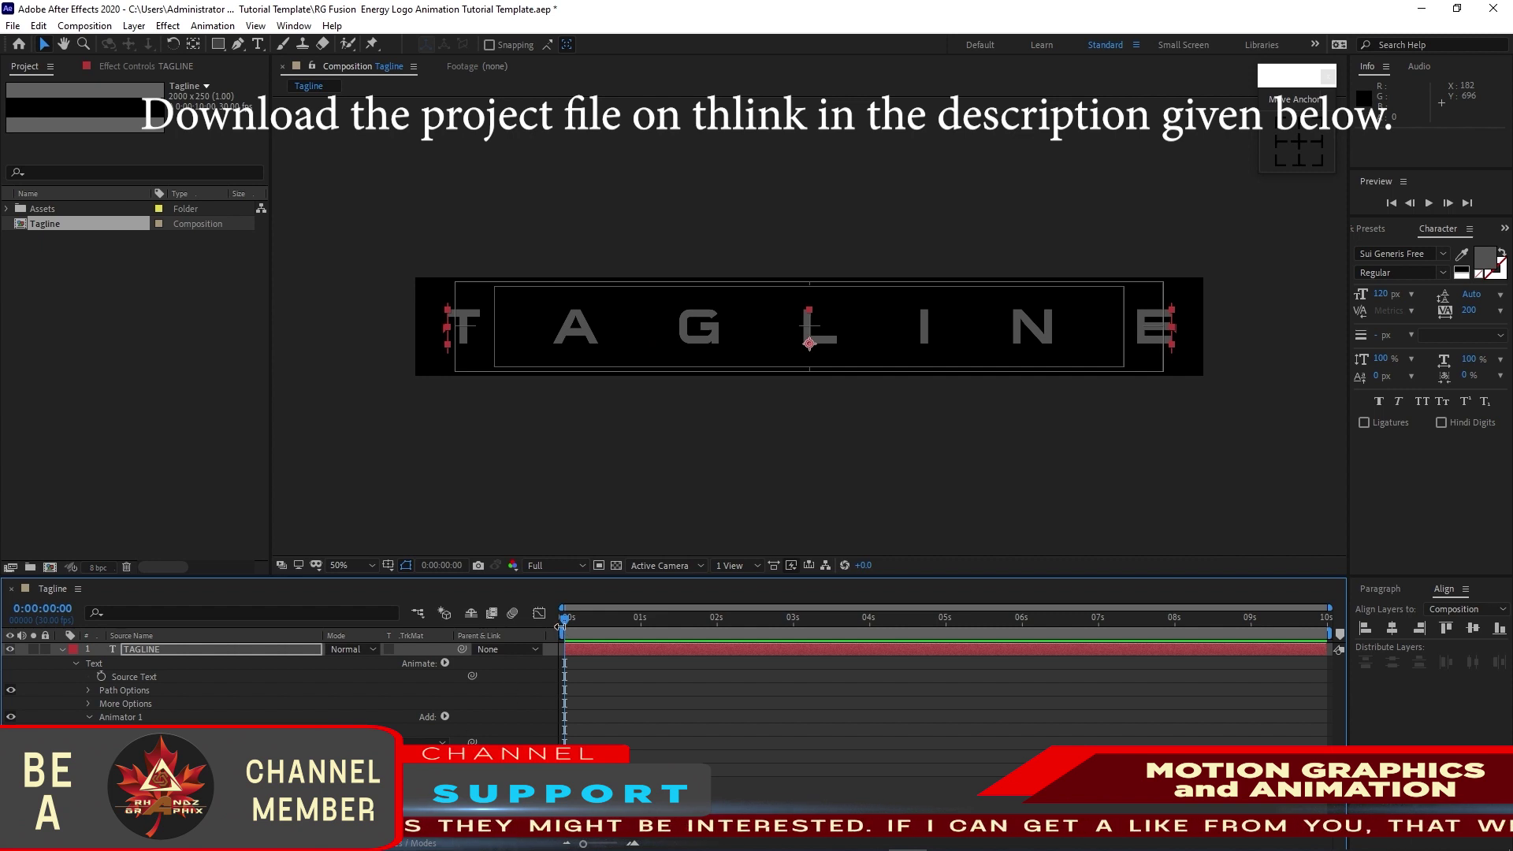
drag(621, 624, 872, 659)
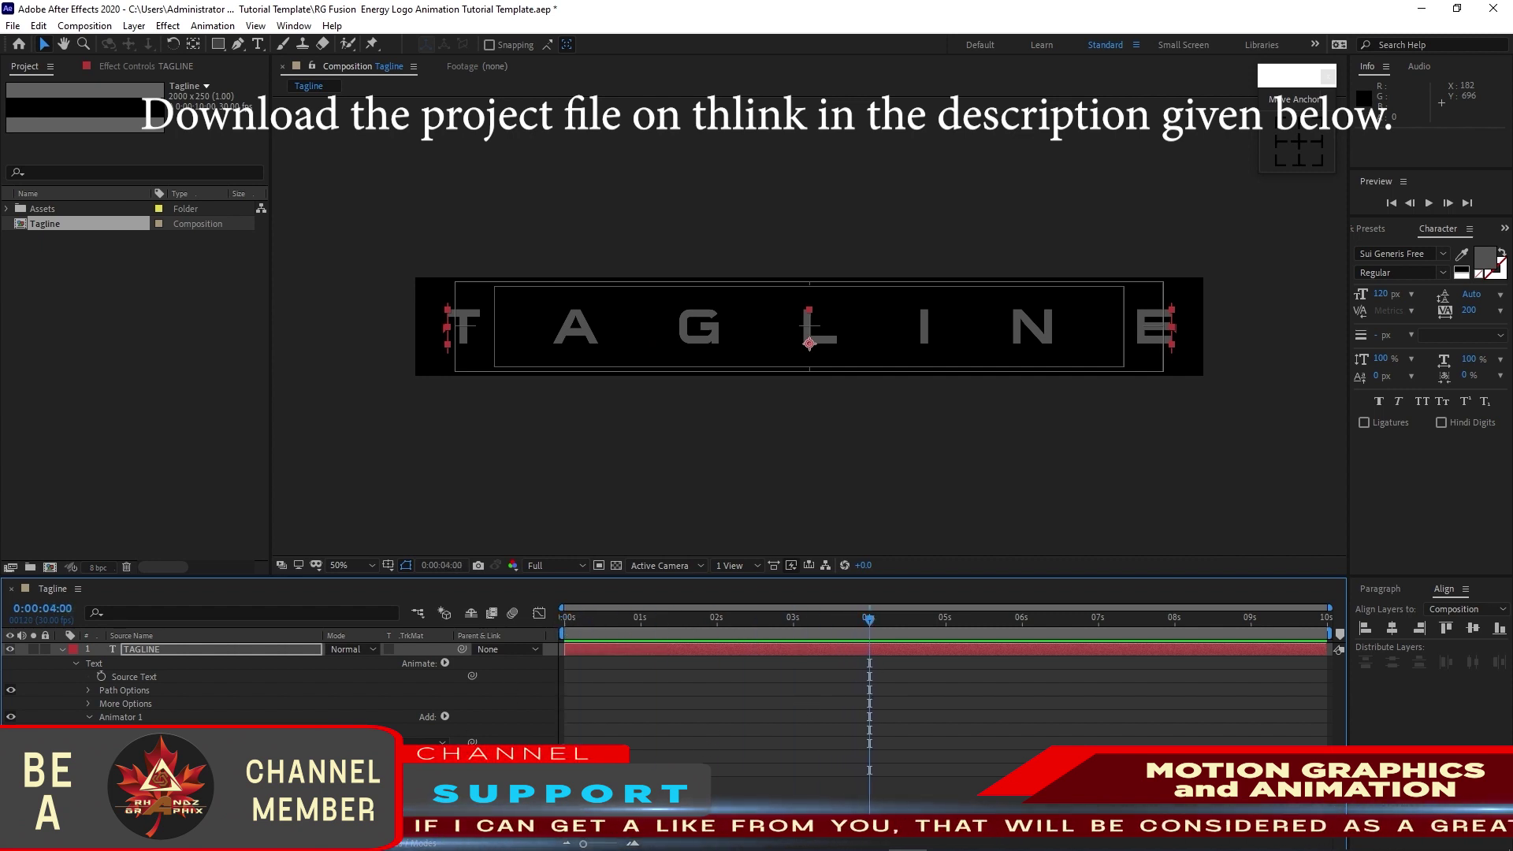
drag(414, 756, 366, 757)
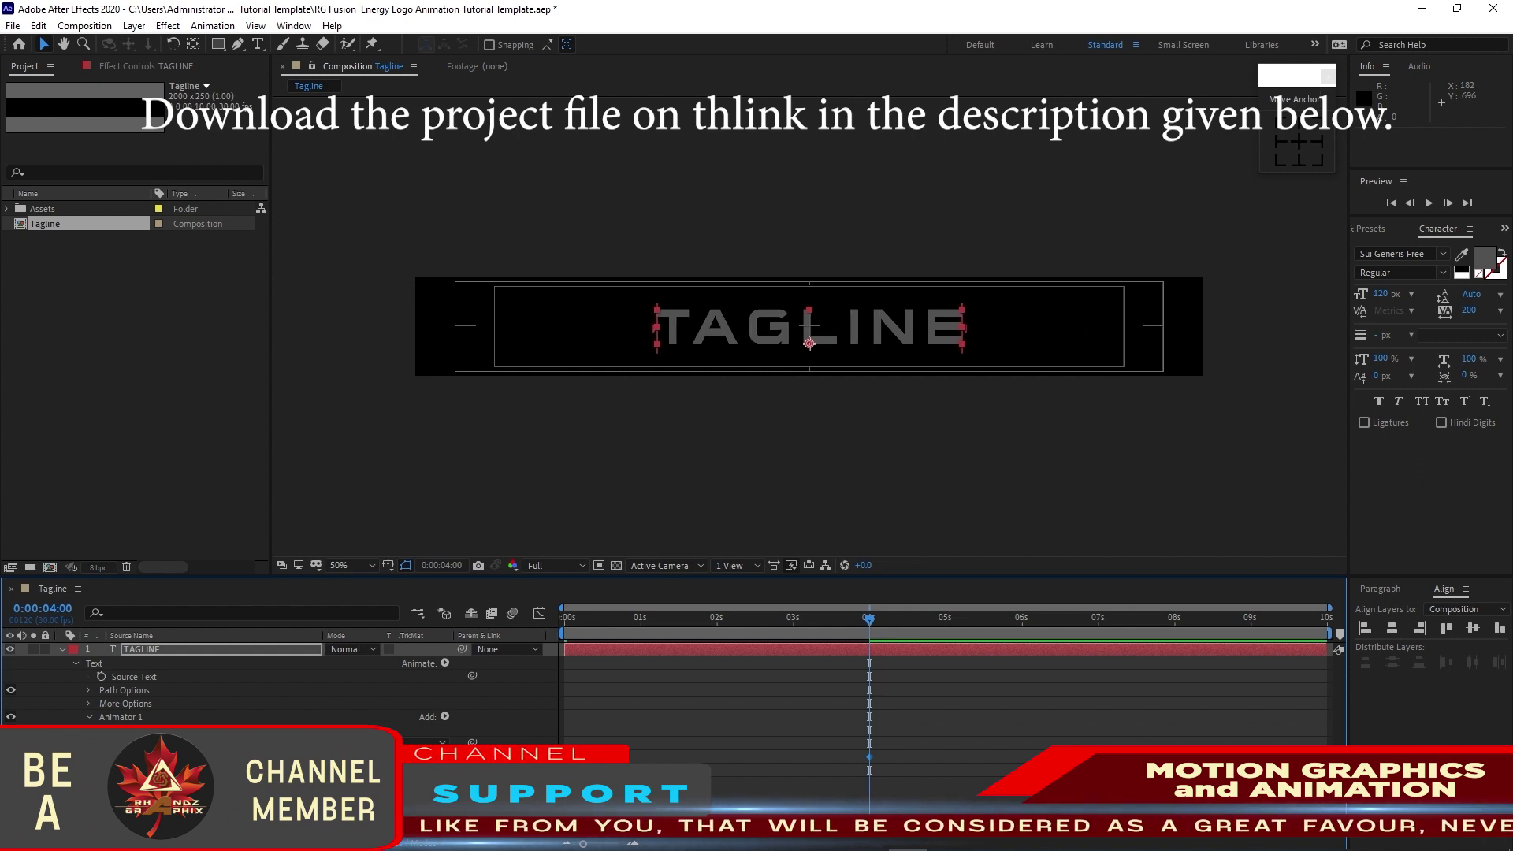
key(F2)
click(63, 649)
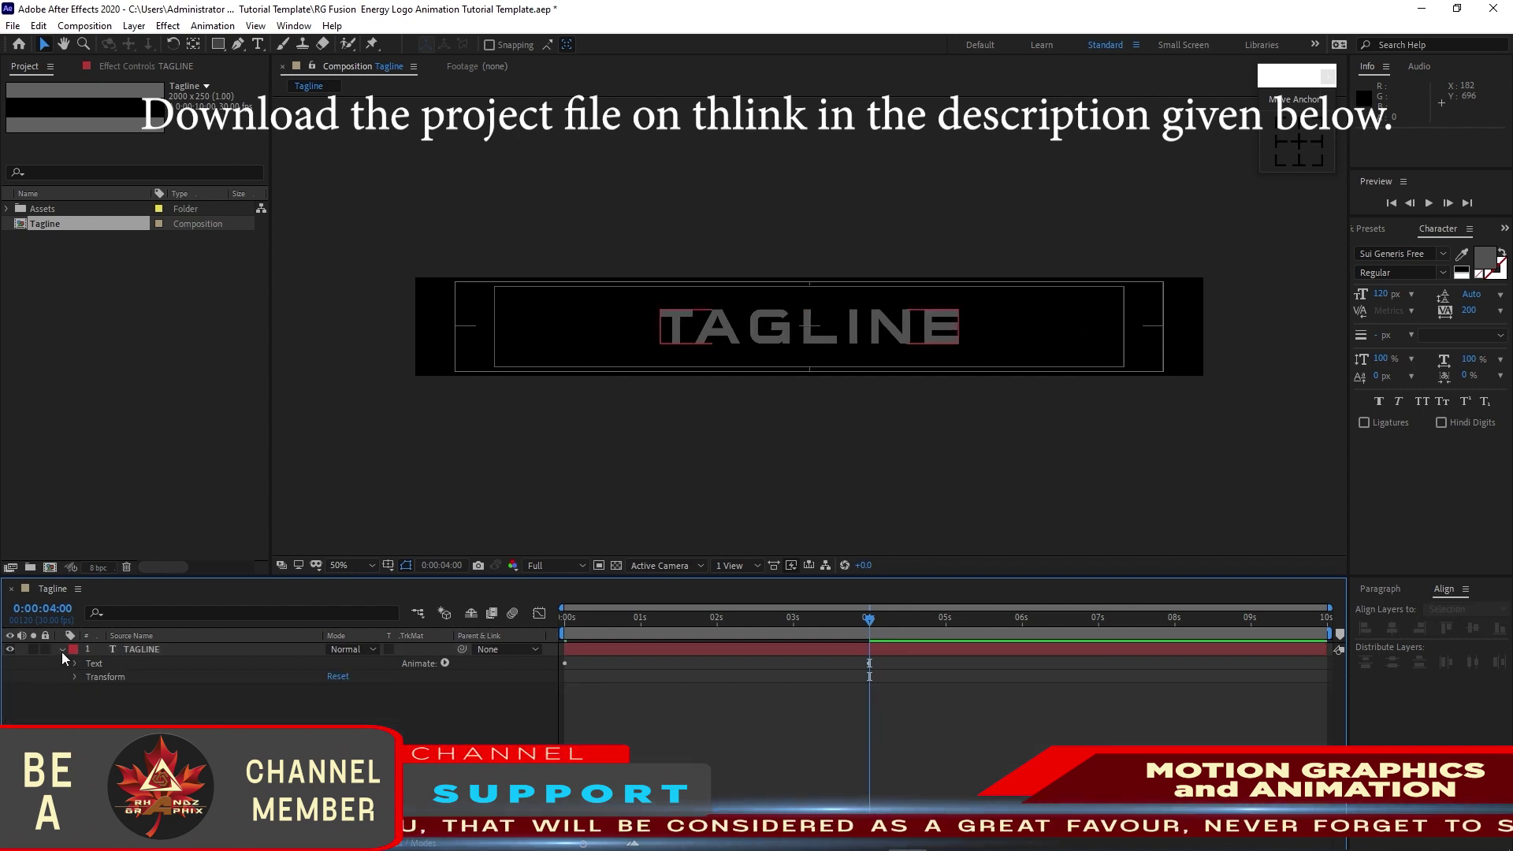
key(Home)
Step: Create a 3840 x 2160 px, 30 fps, 10-second composition named Logo Placeholder
click(134, 355)
click(85, 25)
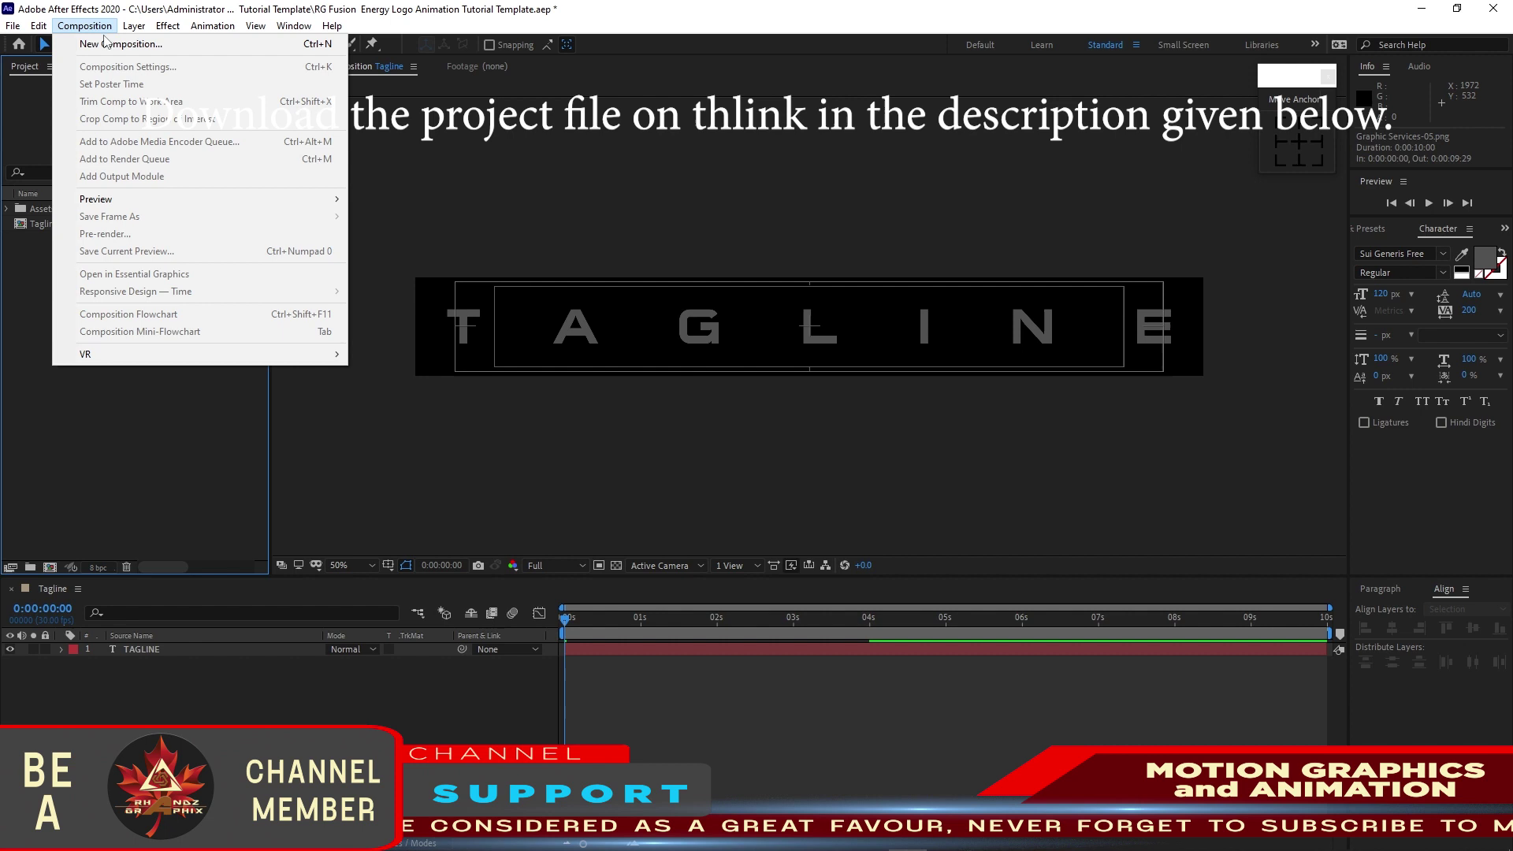
click(103, 44)
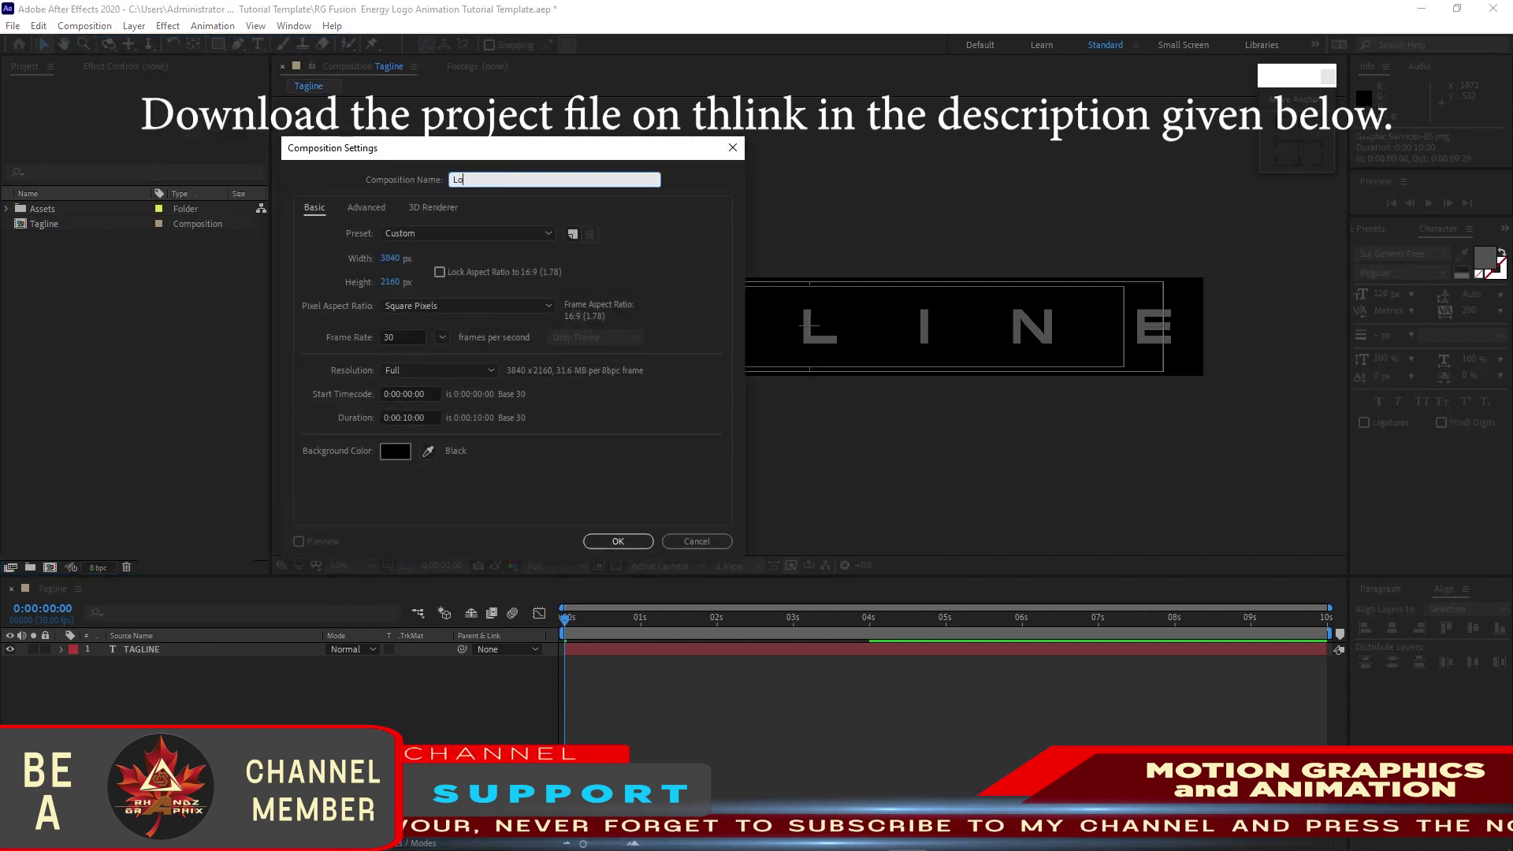
text(Logo)
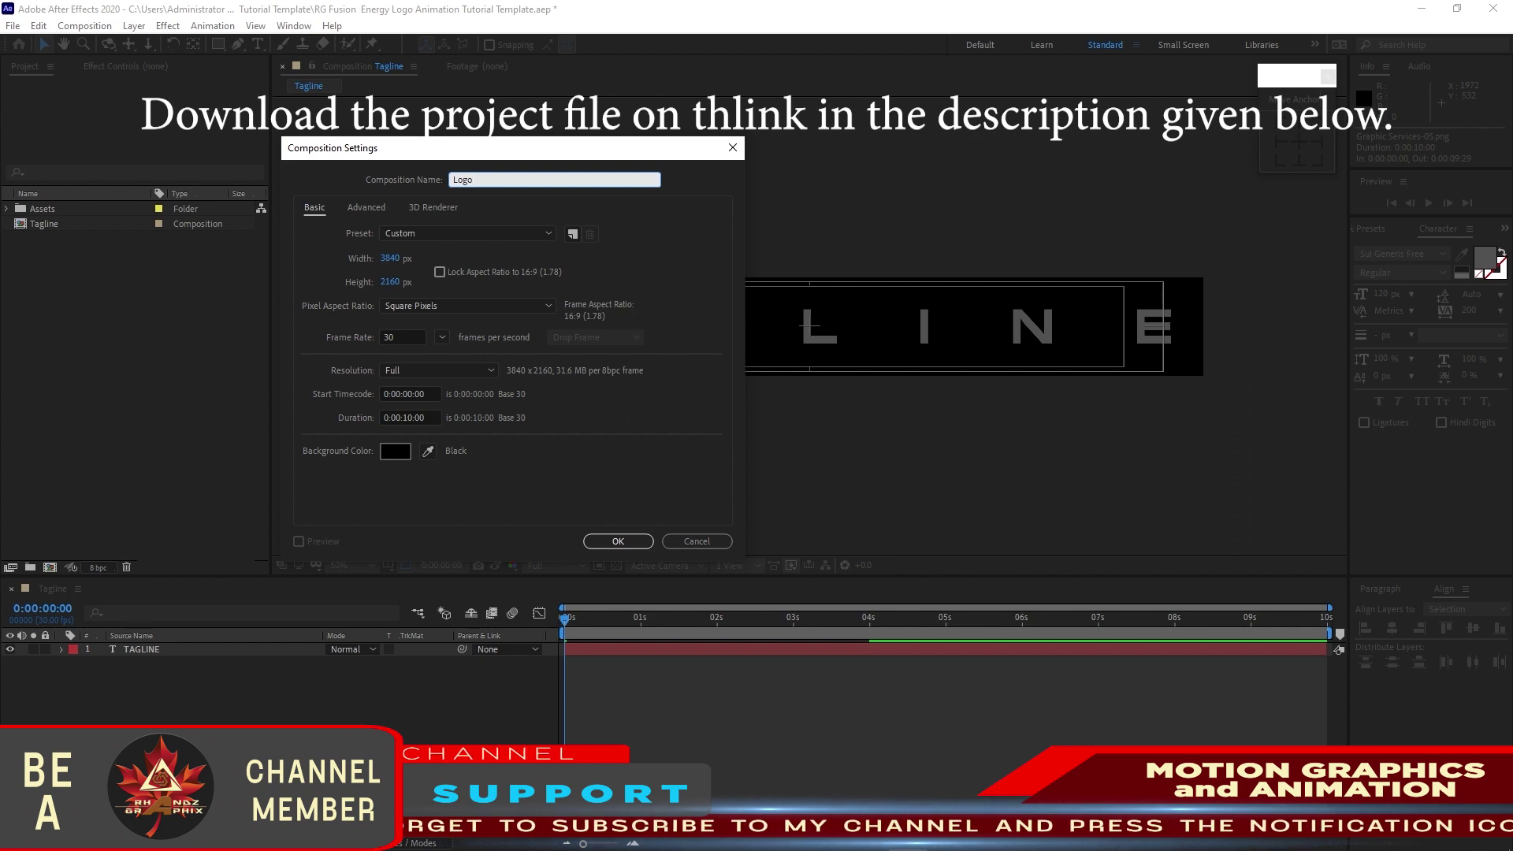
text( P)
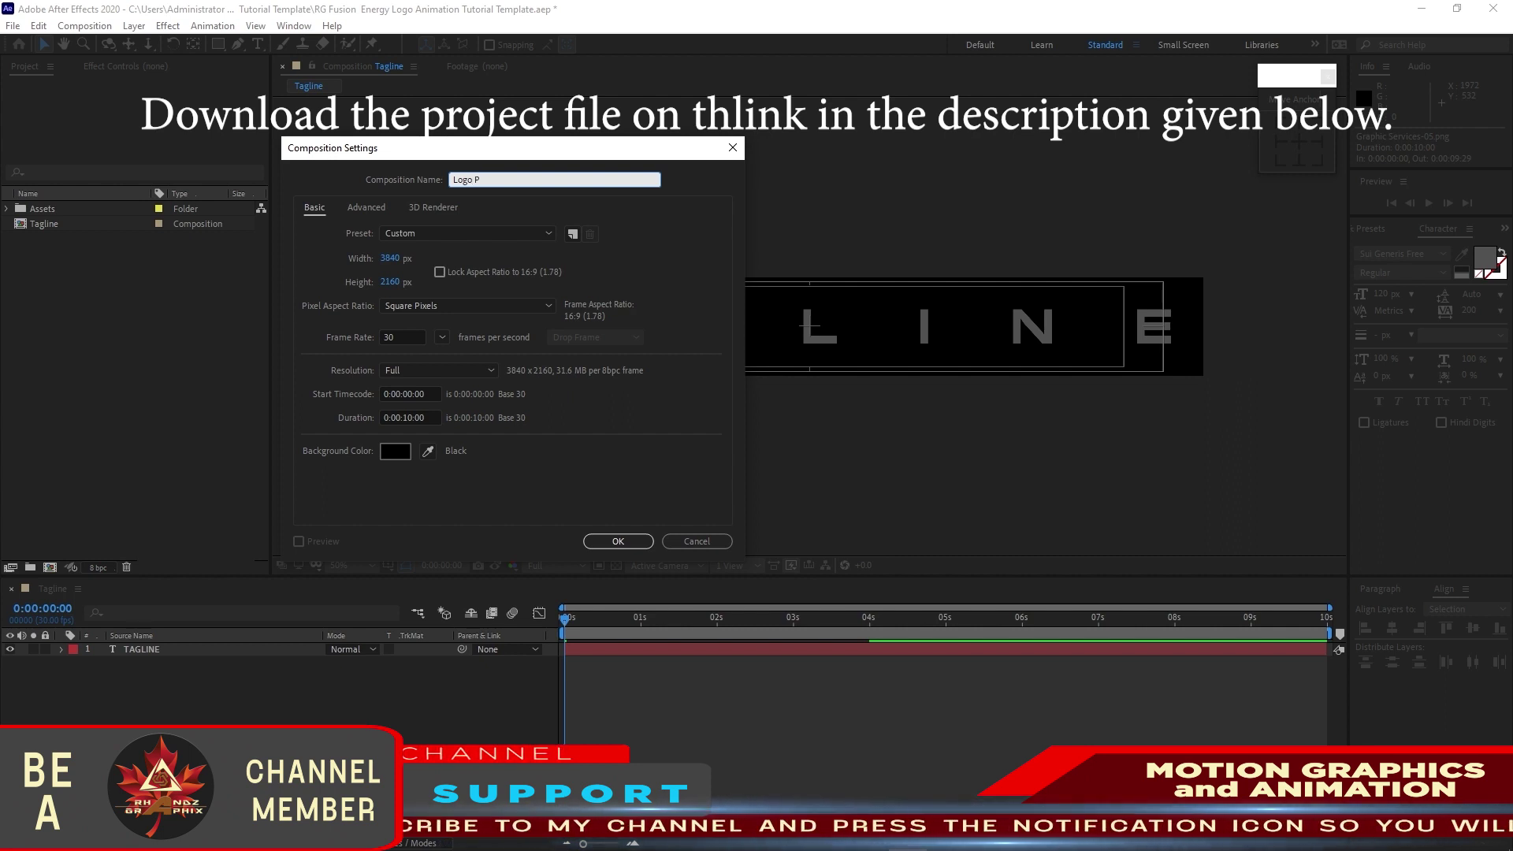
text(laceholder)
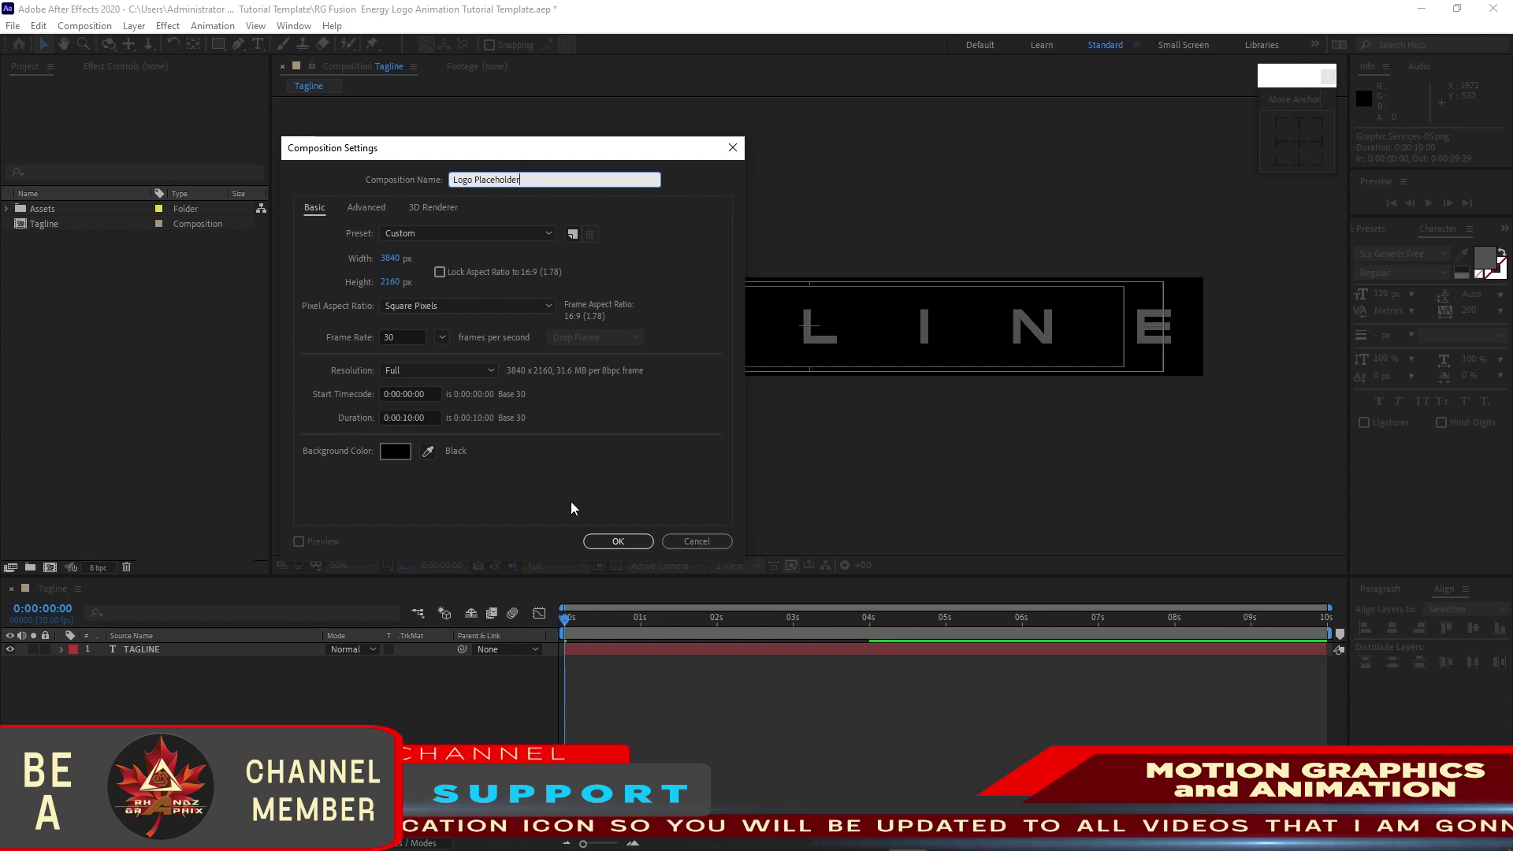
click(616, 542)
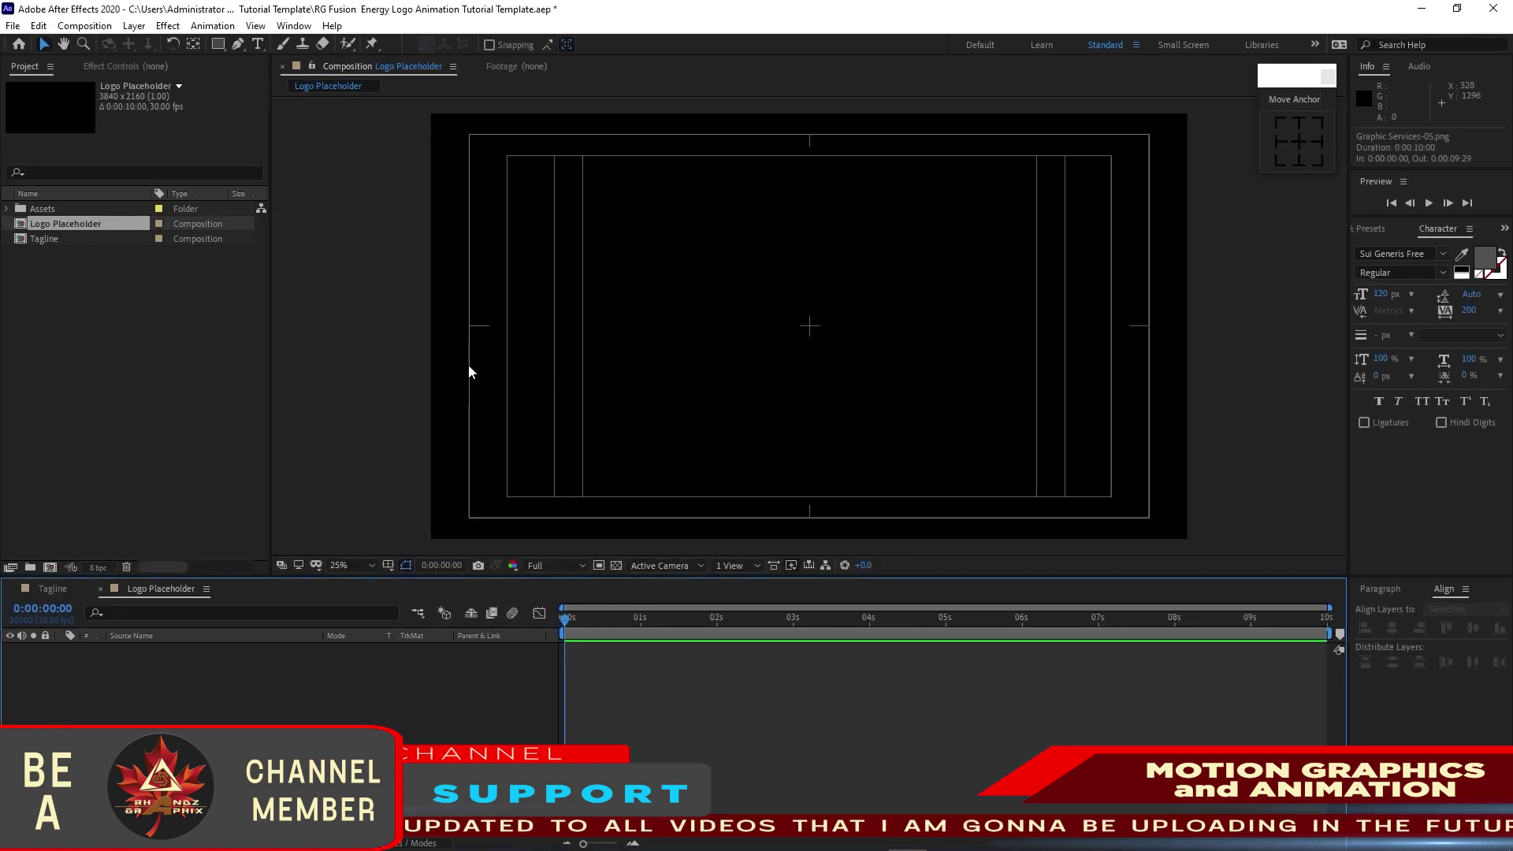
Step: Add Graphic Services-05.png from the Elements folder in Assets to the Logo Placeholder composition
click(8, 209)
click(22, 224)
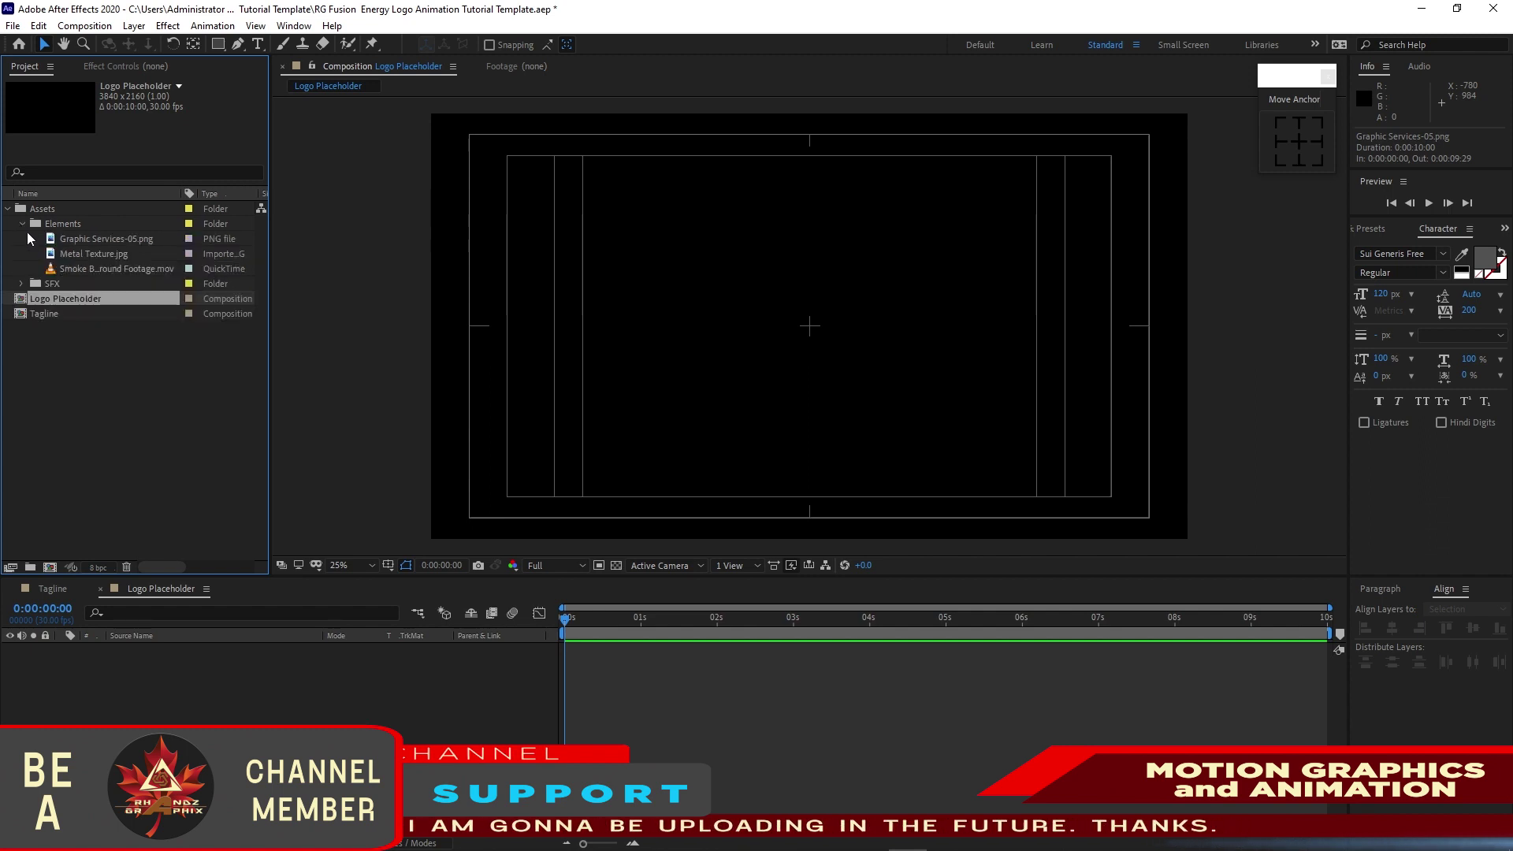
drag(83, 241, 221, 695)
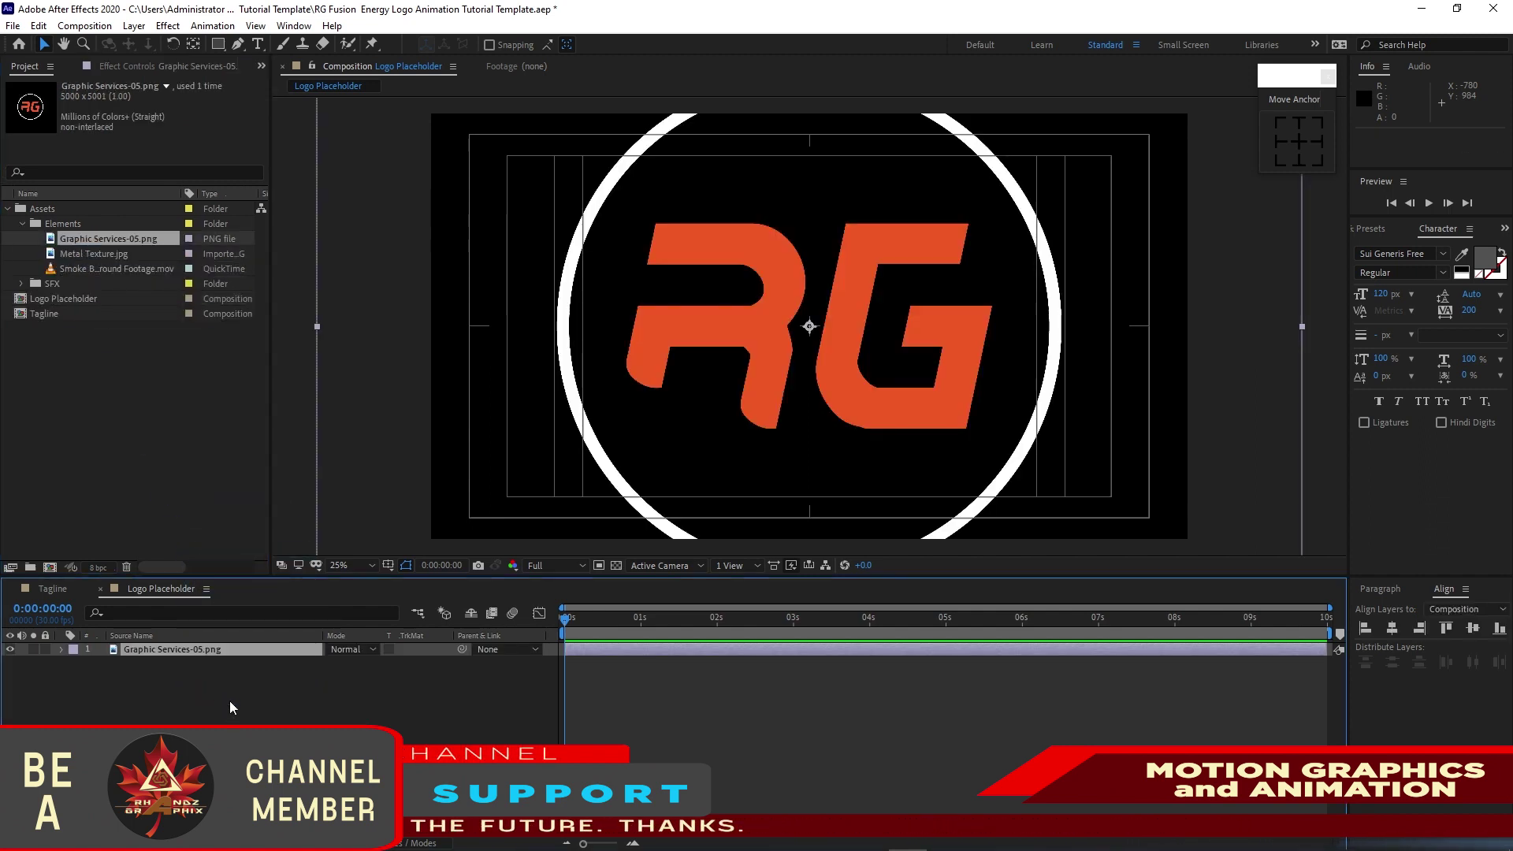
Step: Reveal the logo layer's position and scale, and set its scale to 50%
key(p)
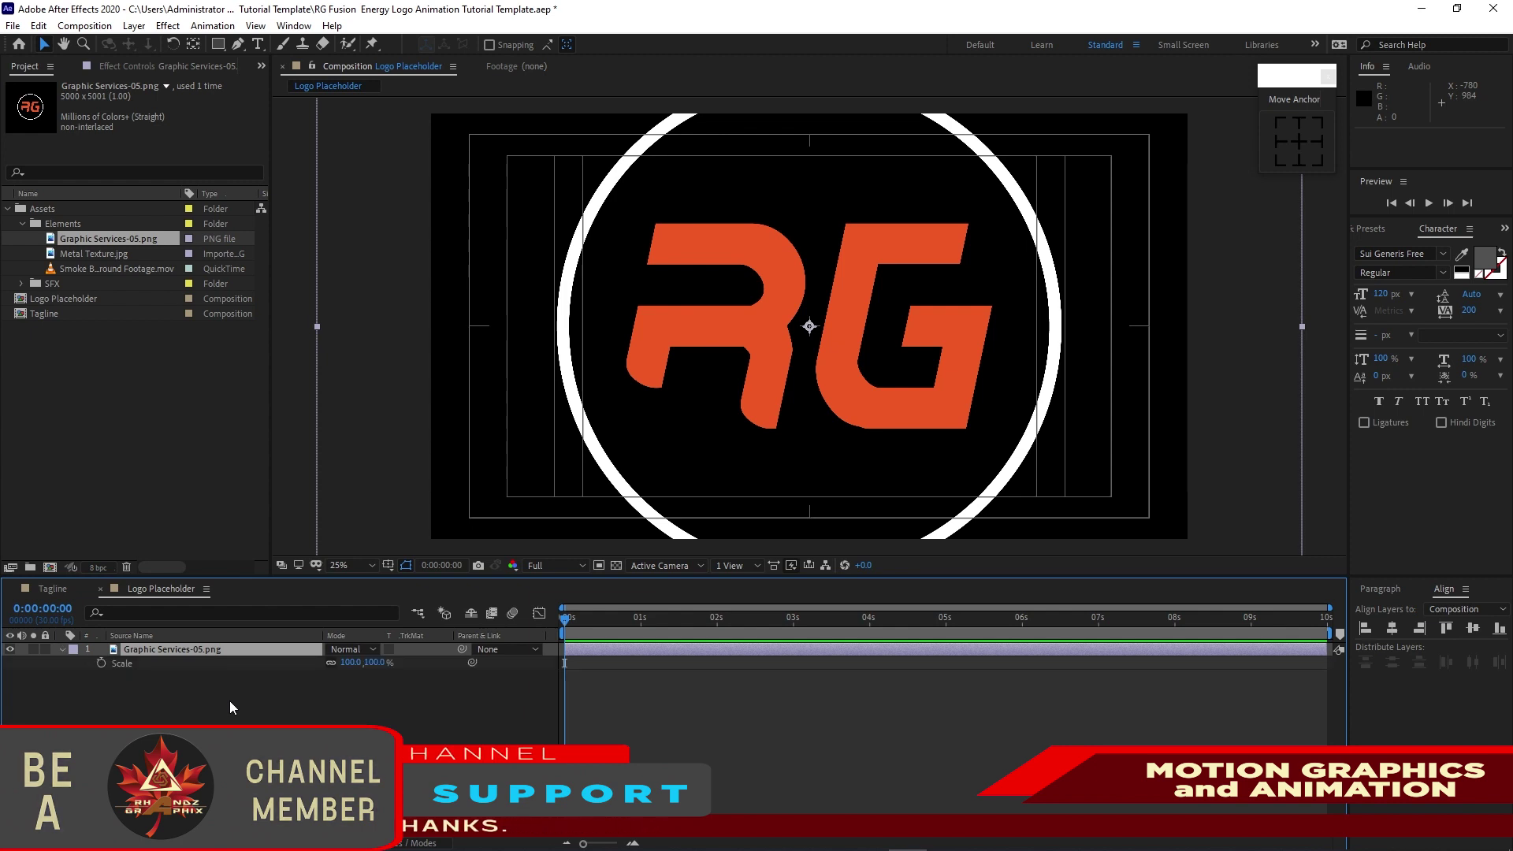
key(shift+s)
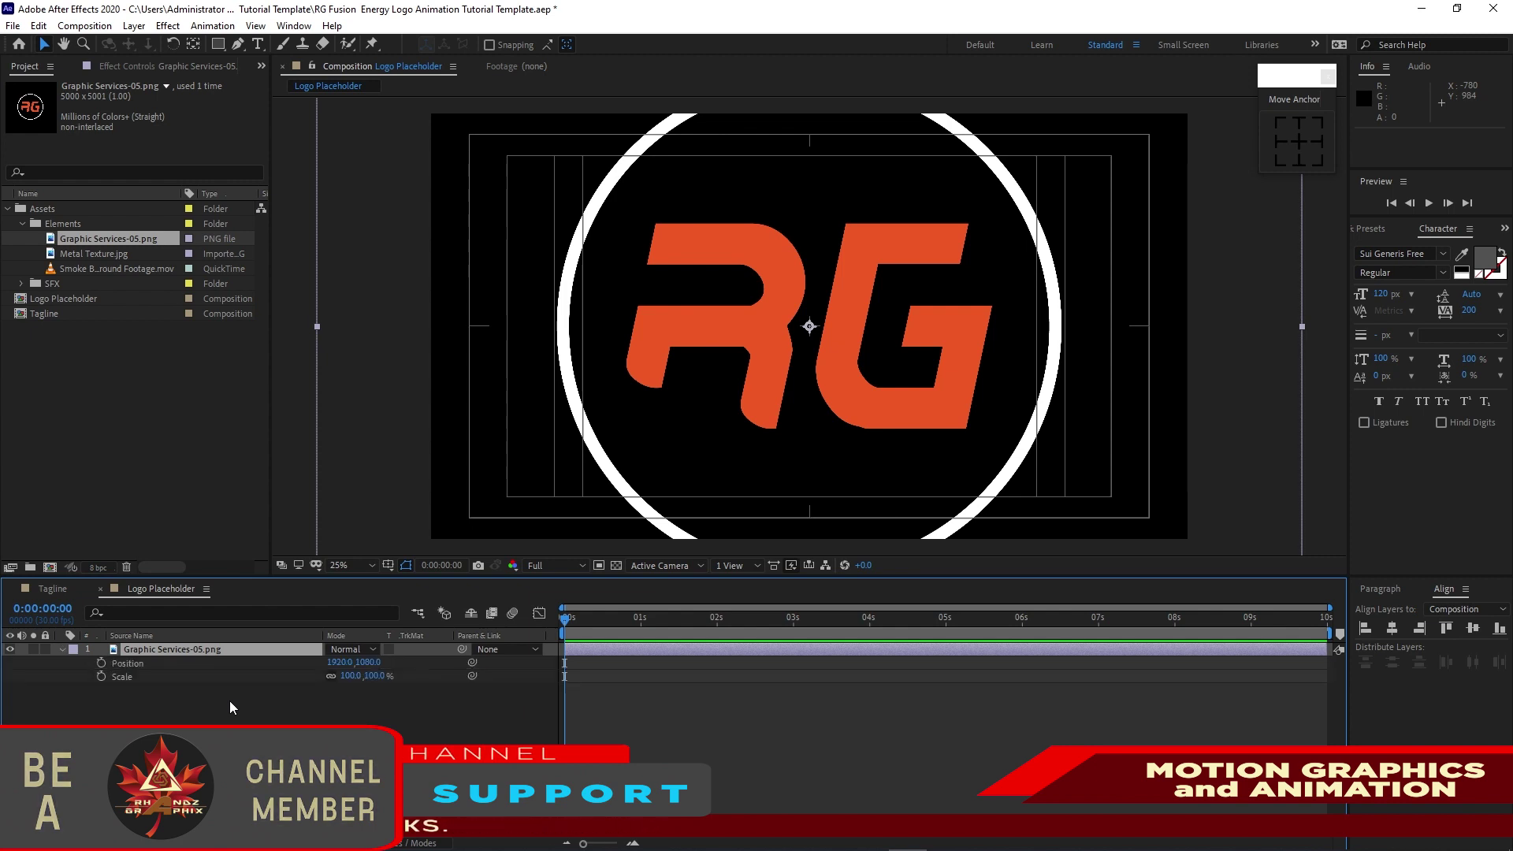
click(349, 676)
text(50)
key(Return)
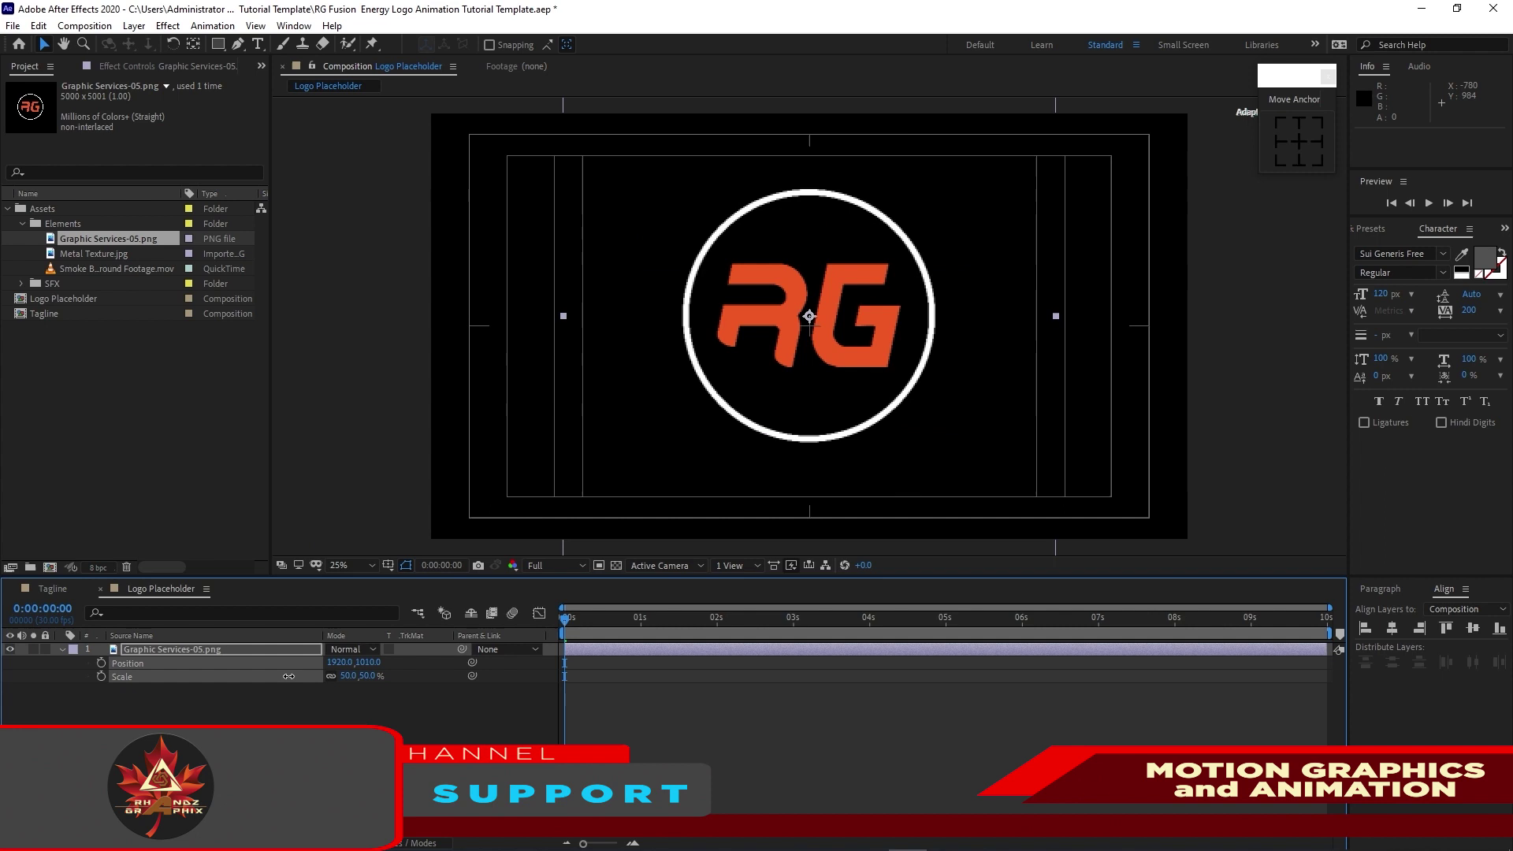
Step: Move the logo up to a Y position of 950 and collapse its layer properties
key(Up)
key(Up)
key(Up)
key(Up)
key(Up)
key(Up)
key(Up)
key(Up)
key(Up)
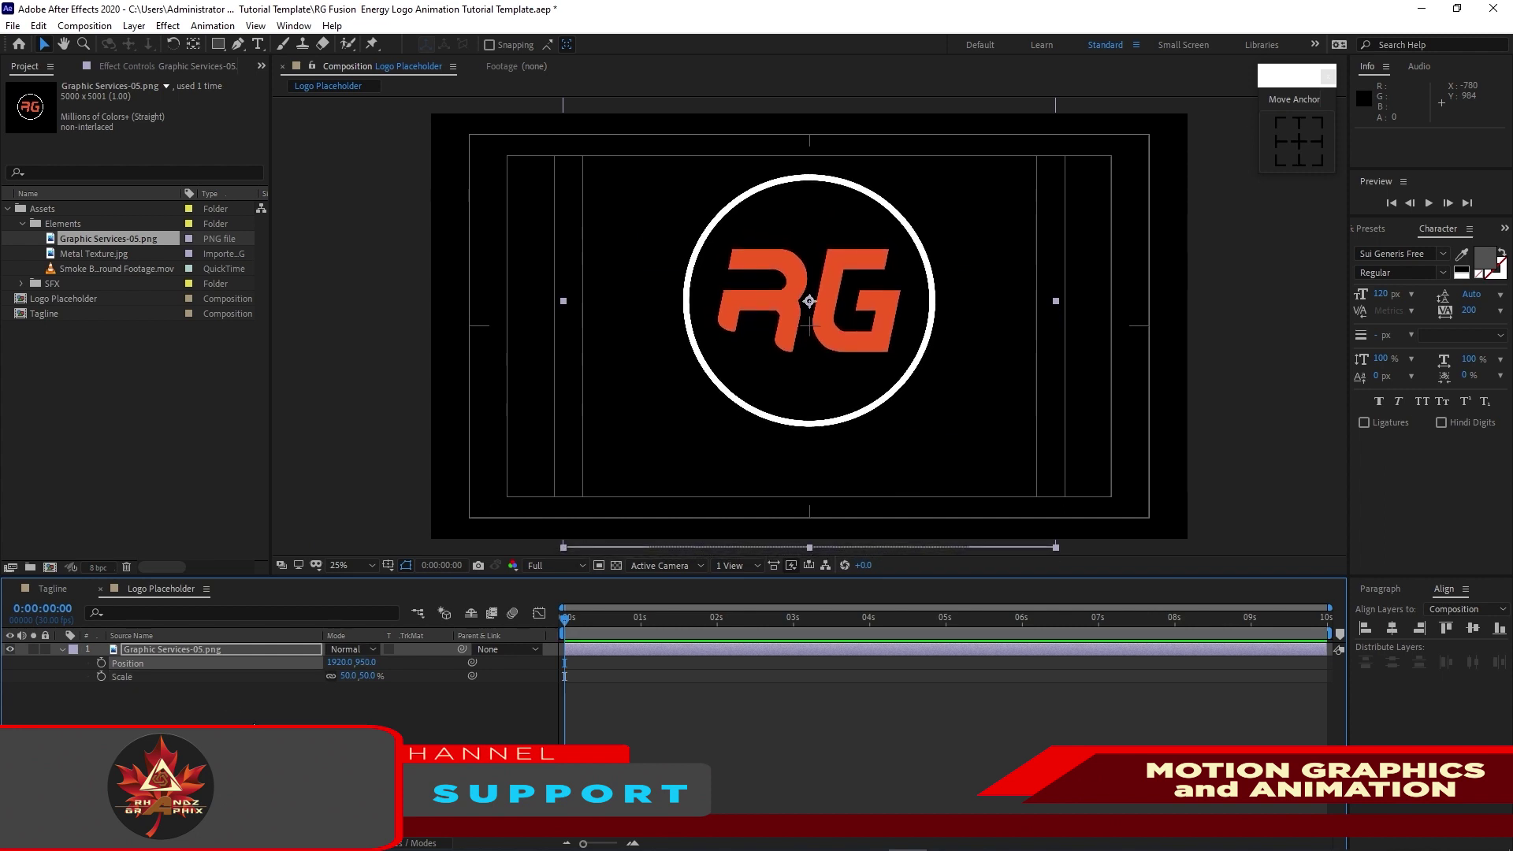
click(62, 649)
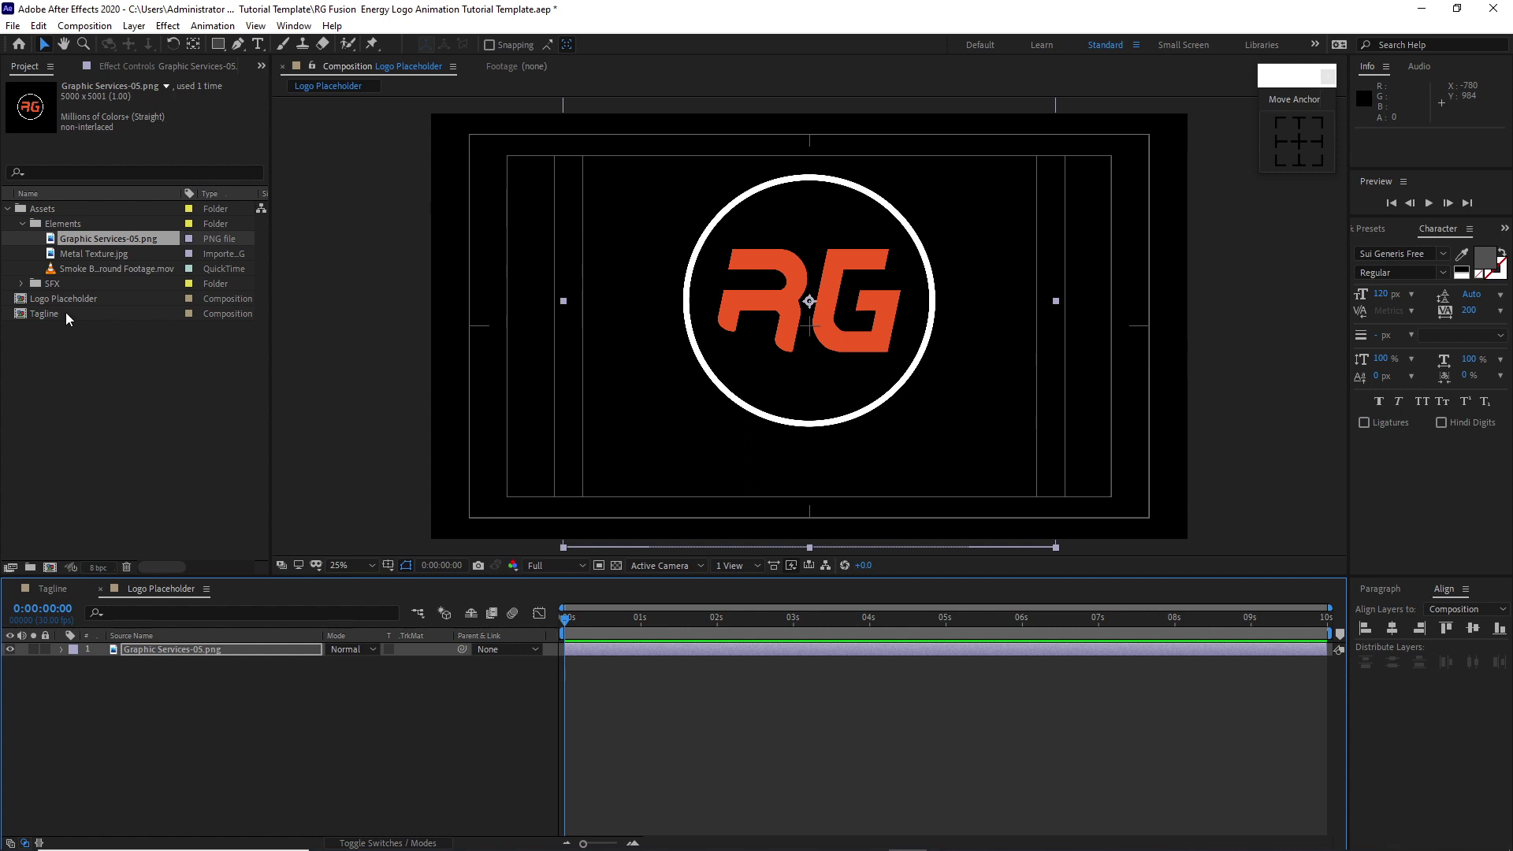
Step: Add the Tagline composition beneath the logo layer and place it under the logo at a Y position of 1825
drag(65, 312, 246, 750)
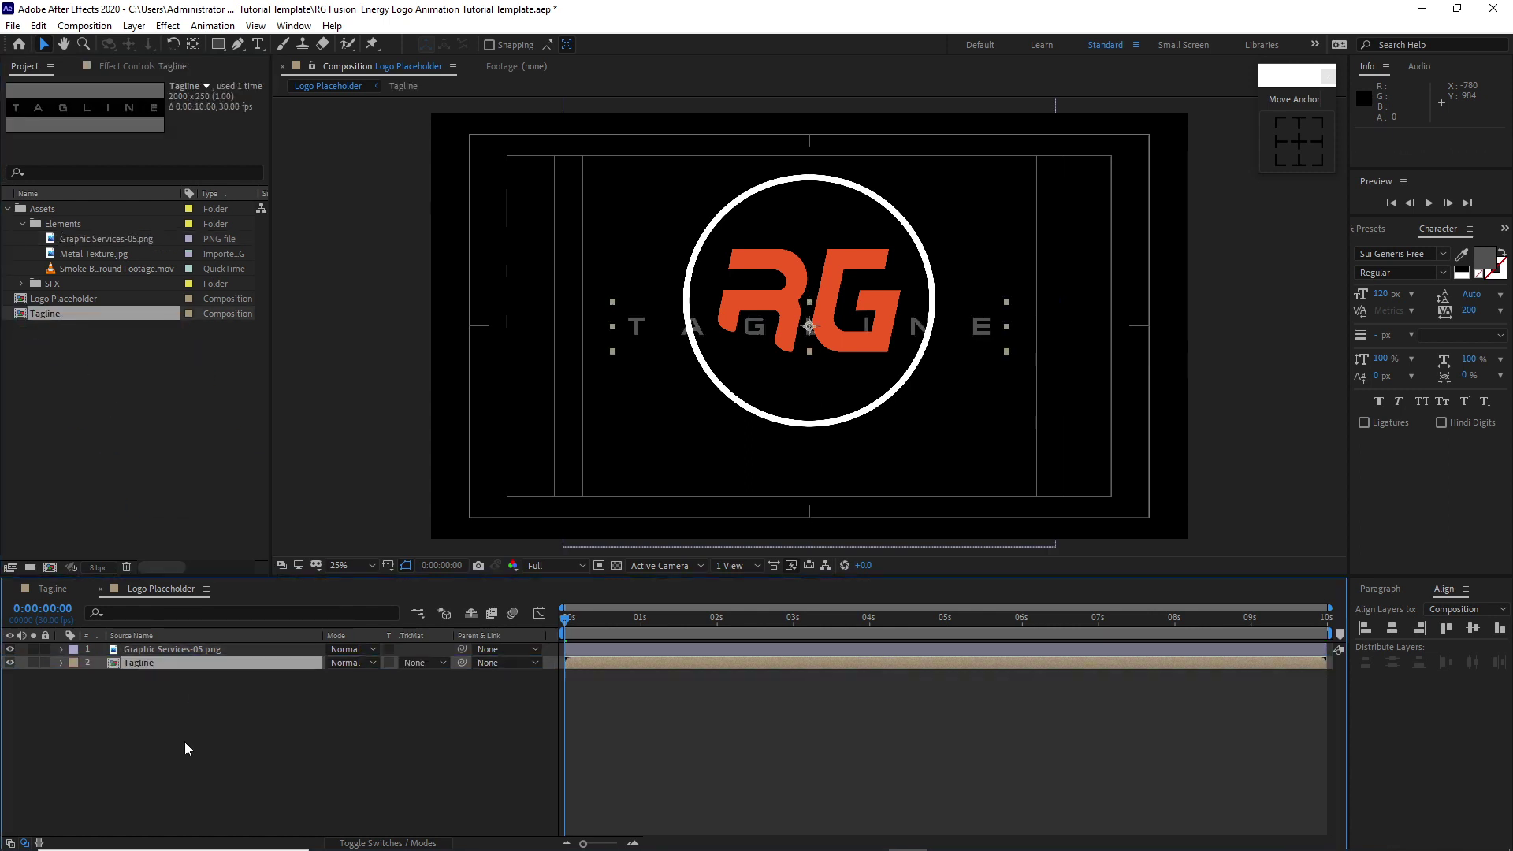
key(p)
drag(376, 683, 864, 779)
click(294, 769)
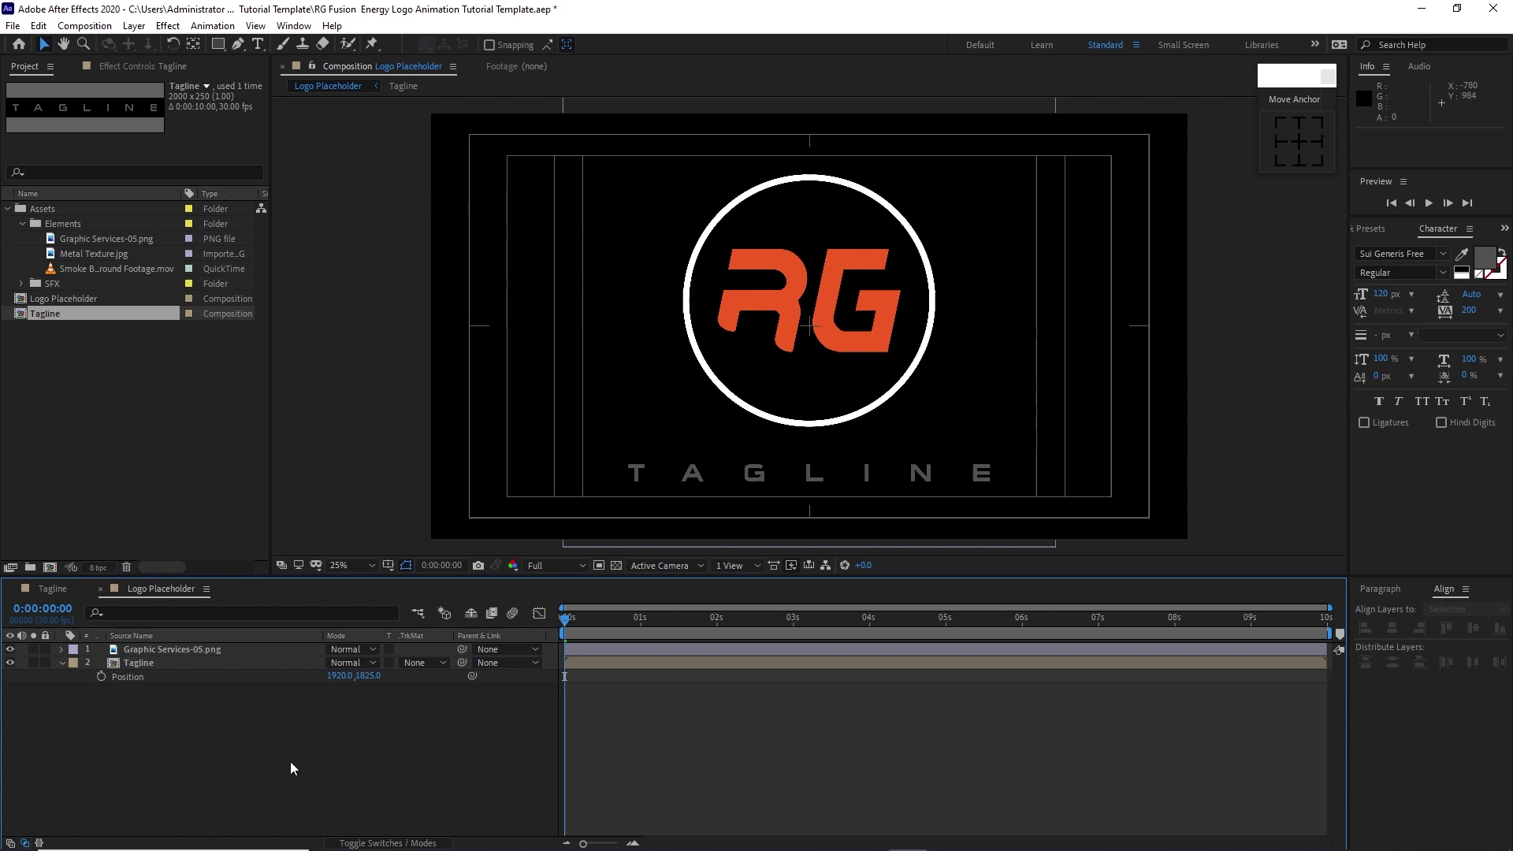
Step: Create a new 3840 x 2160, 30 fps composition named Logo Footage with a 10-second duration
click(110, 26)
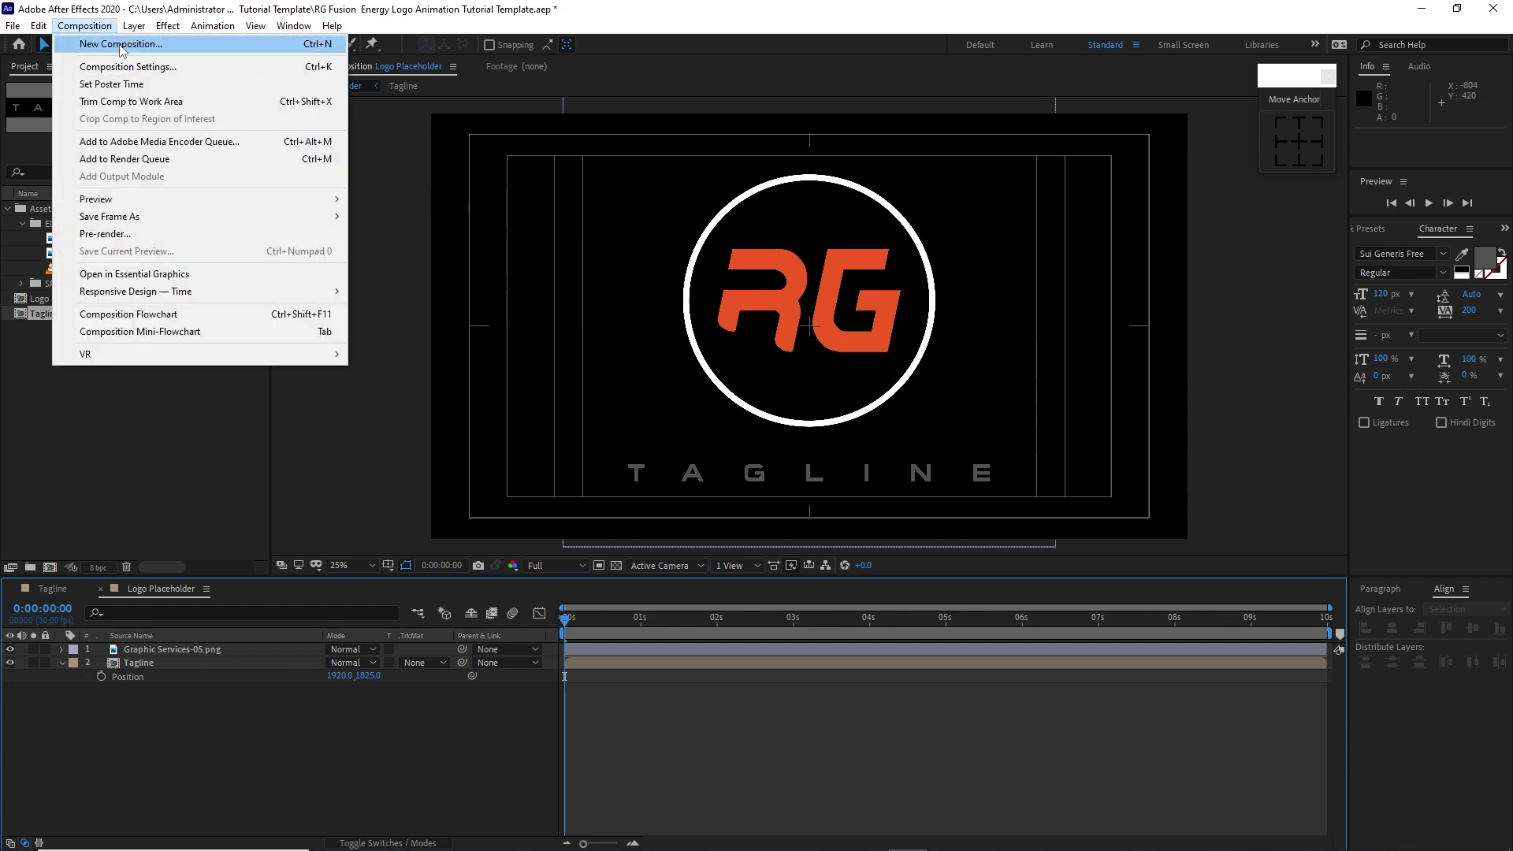
click(127, 43)
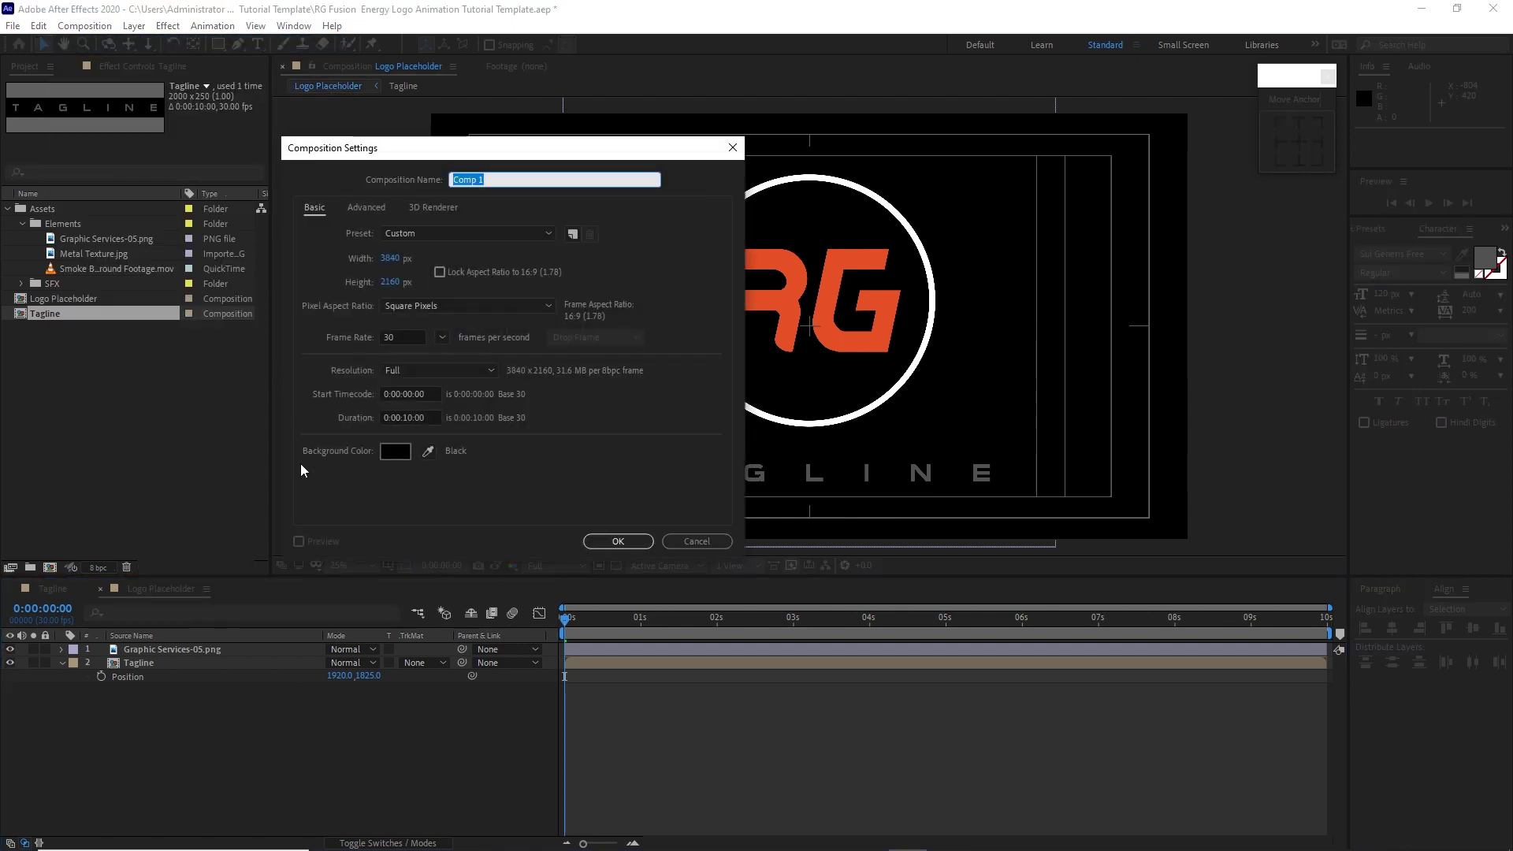
text(Logo Footage)
click(604, 537)
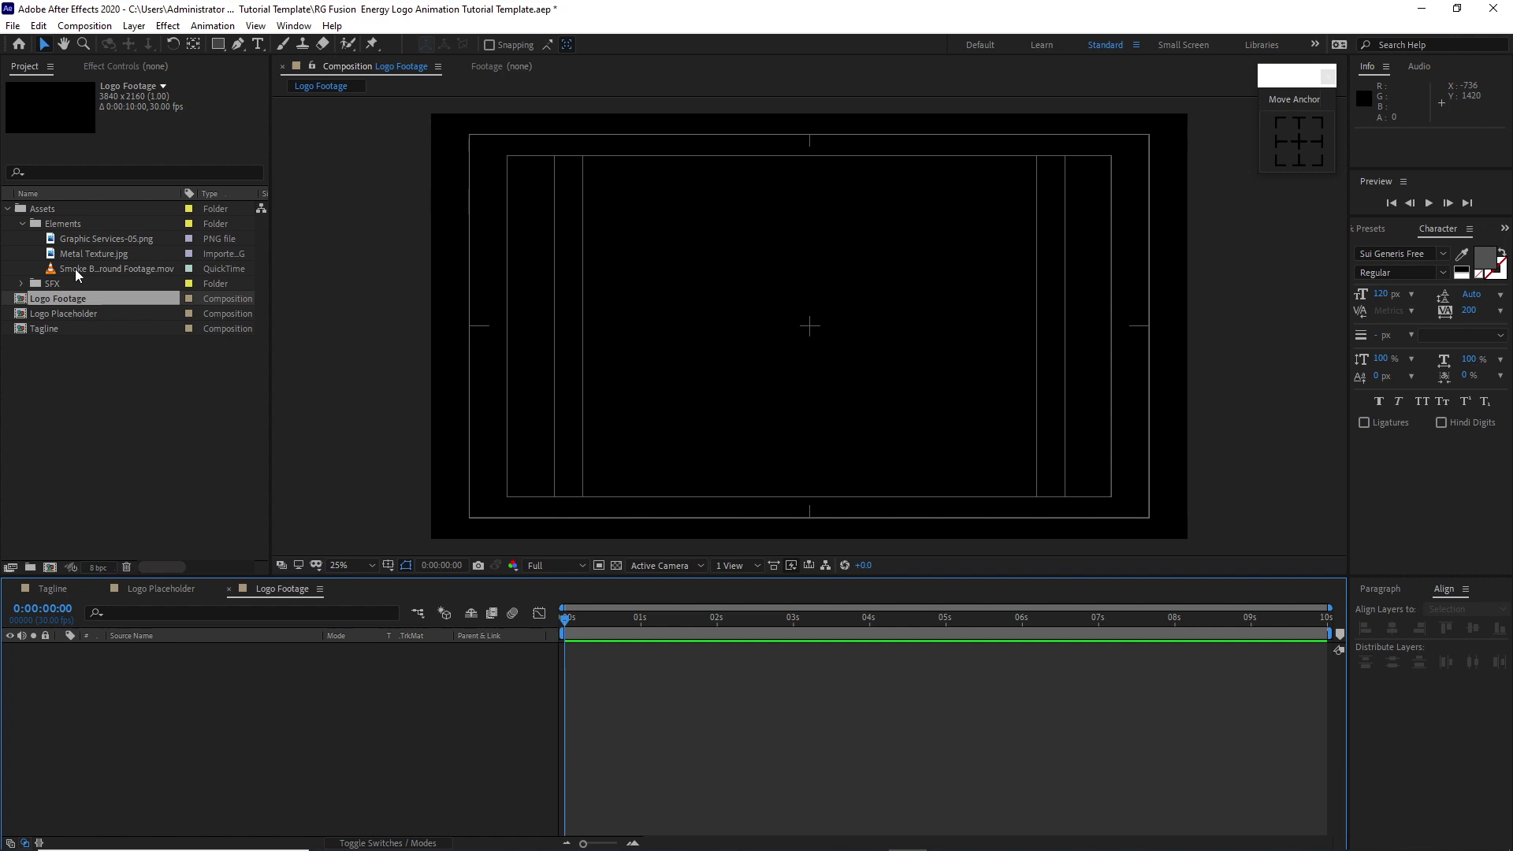
Step: Add Smoke Background Footage.mov to the Logo Footage composition and fit it to the full composition frame
drag(74, 268, 152, 667)
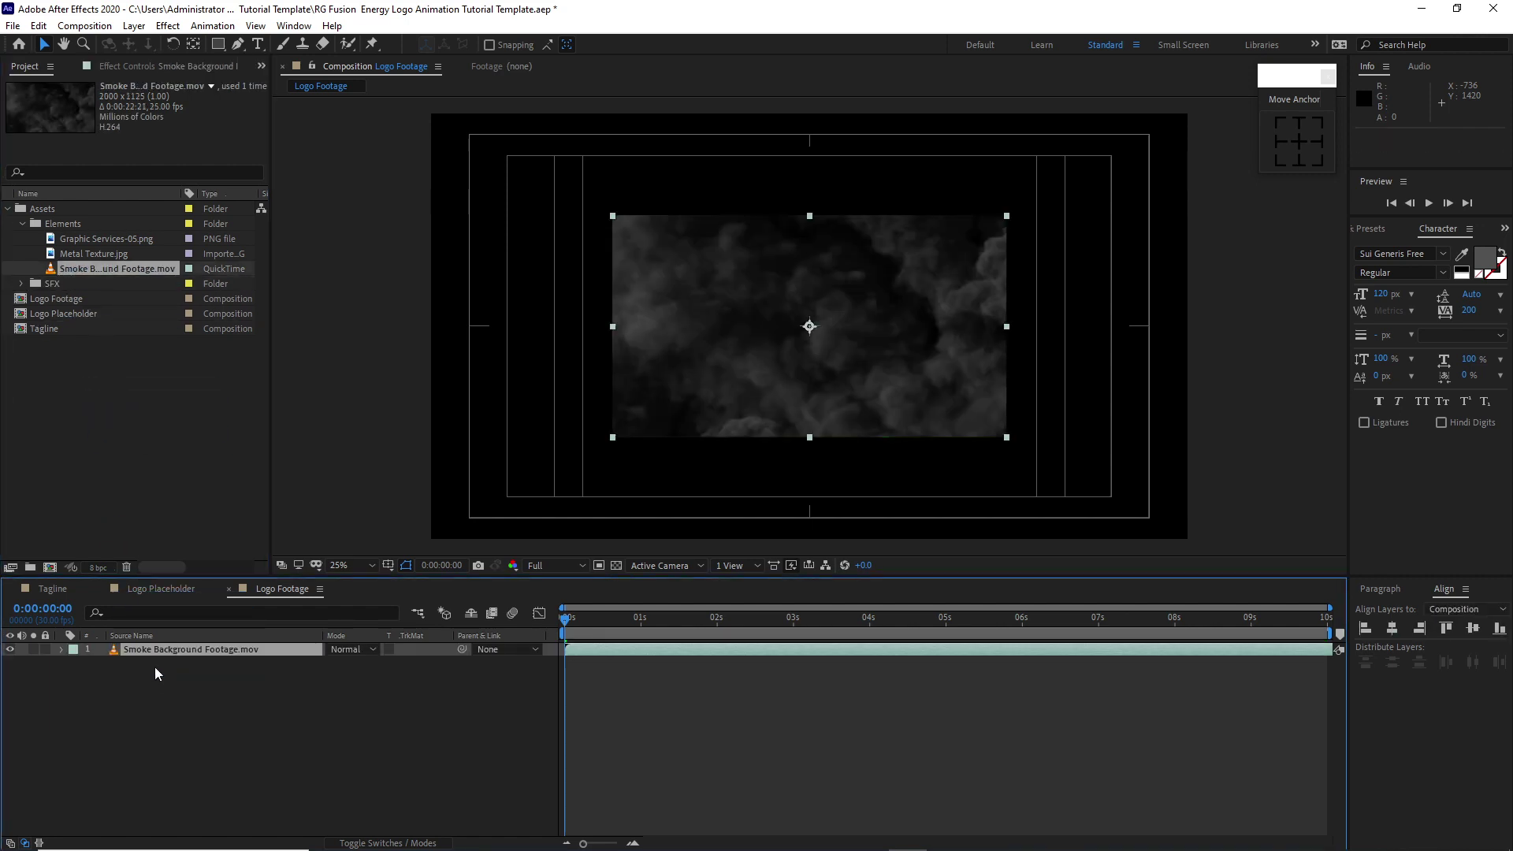
right_click(173, 653)
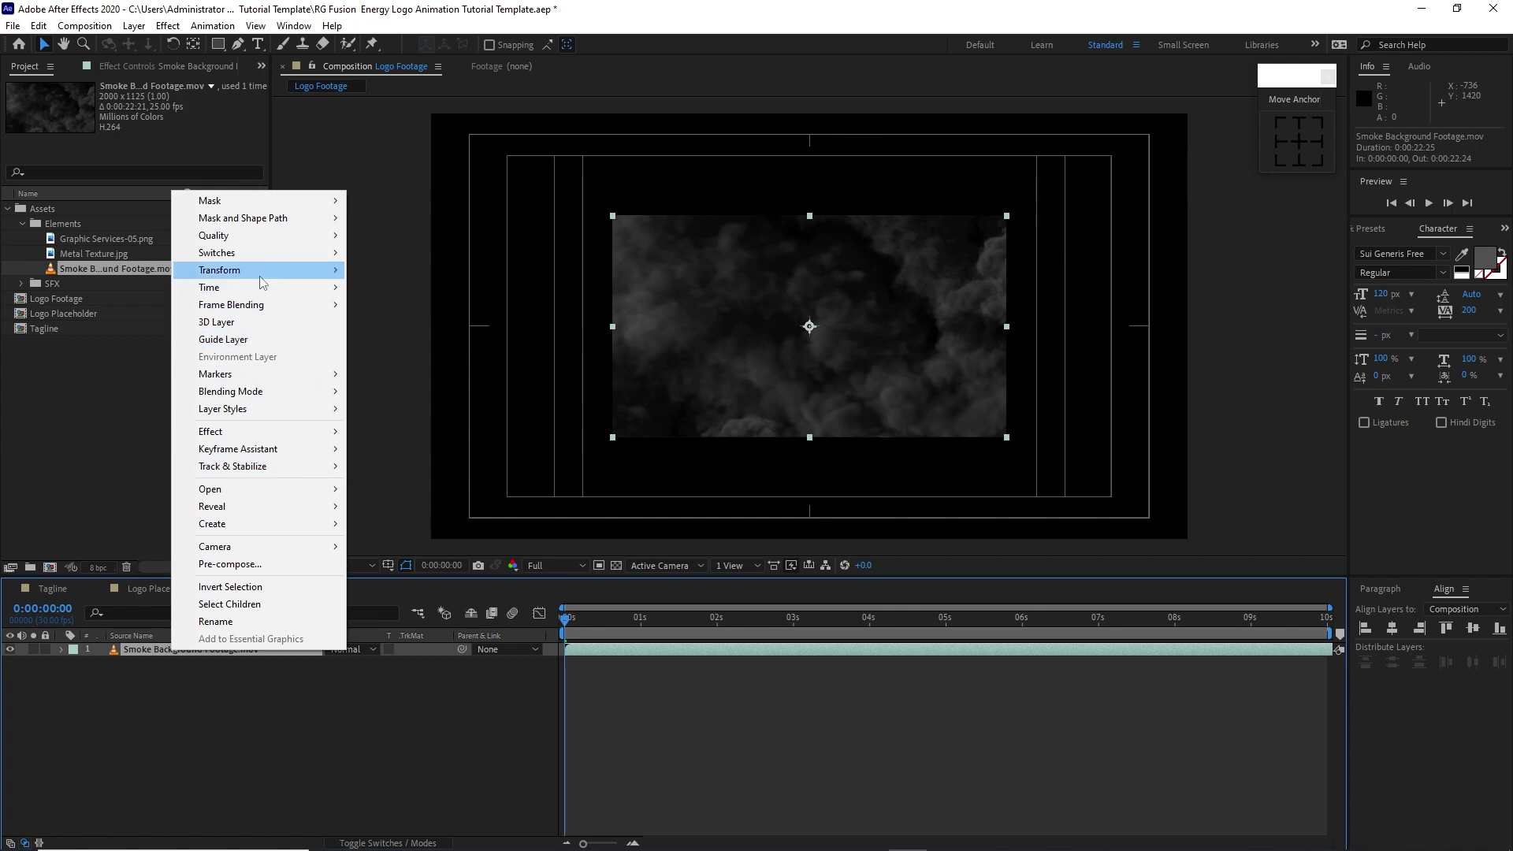
mouse_move(264, 272)
click(394, 476)
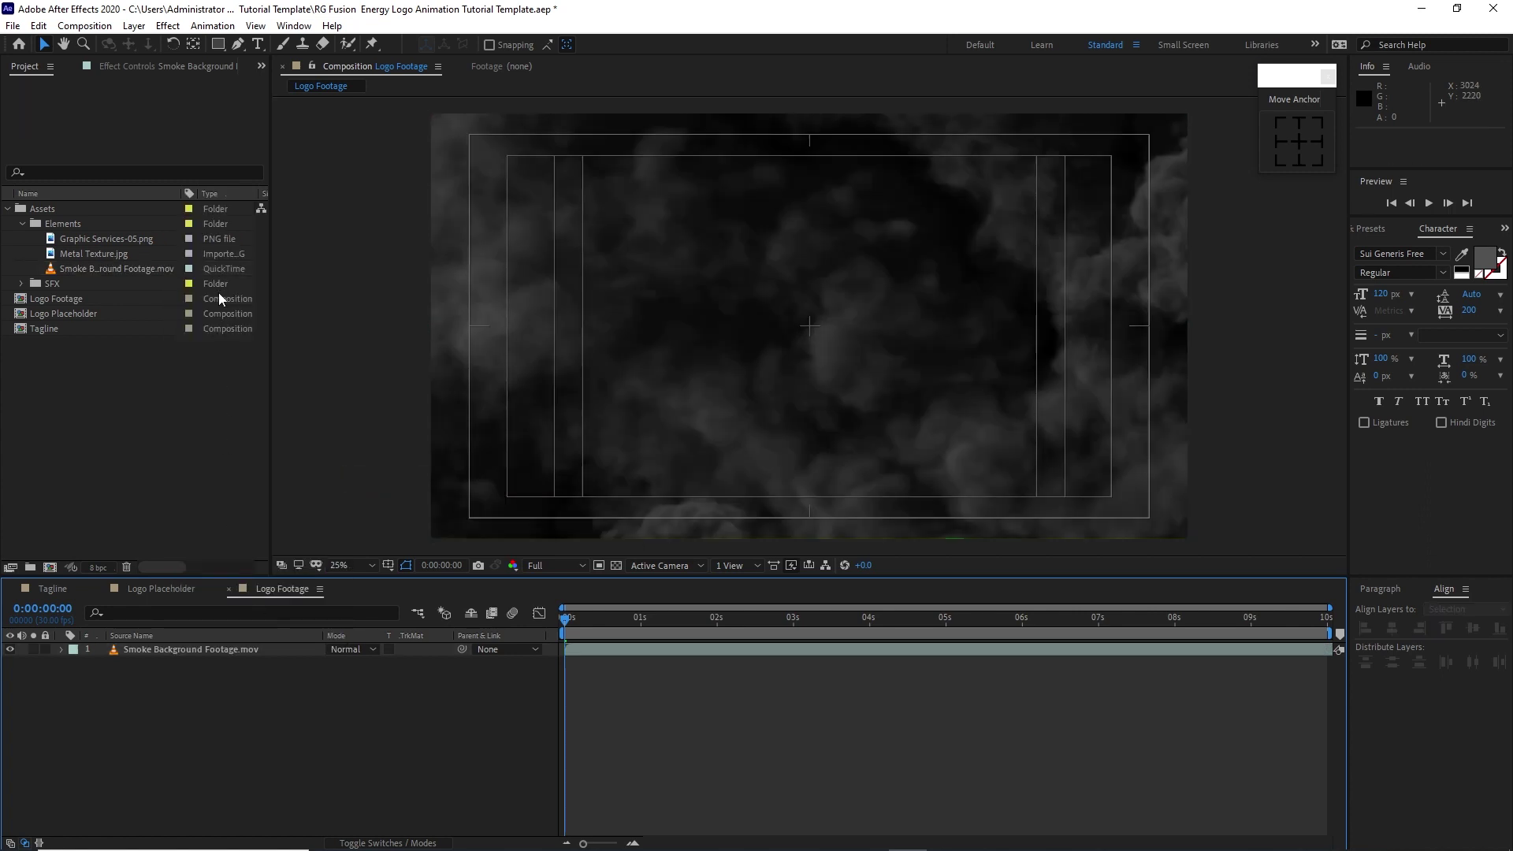
Step: Create a composition named Logo Edge and stack two copies of the Logo Placeholder composition in it
click(85, 26)
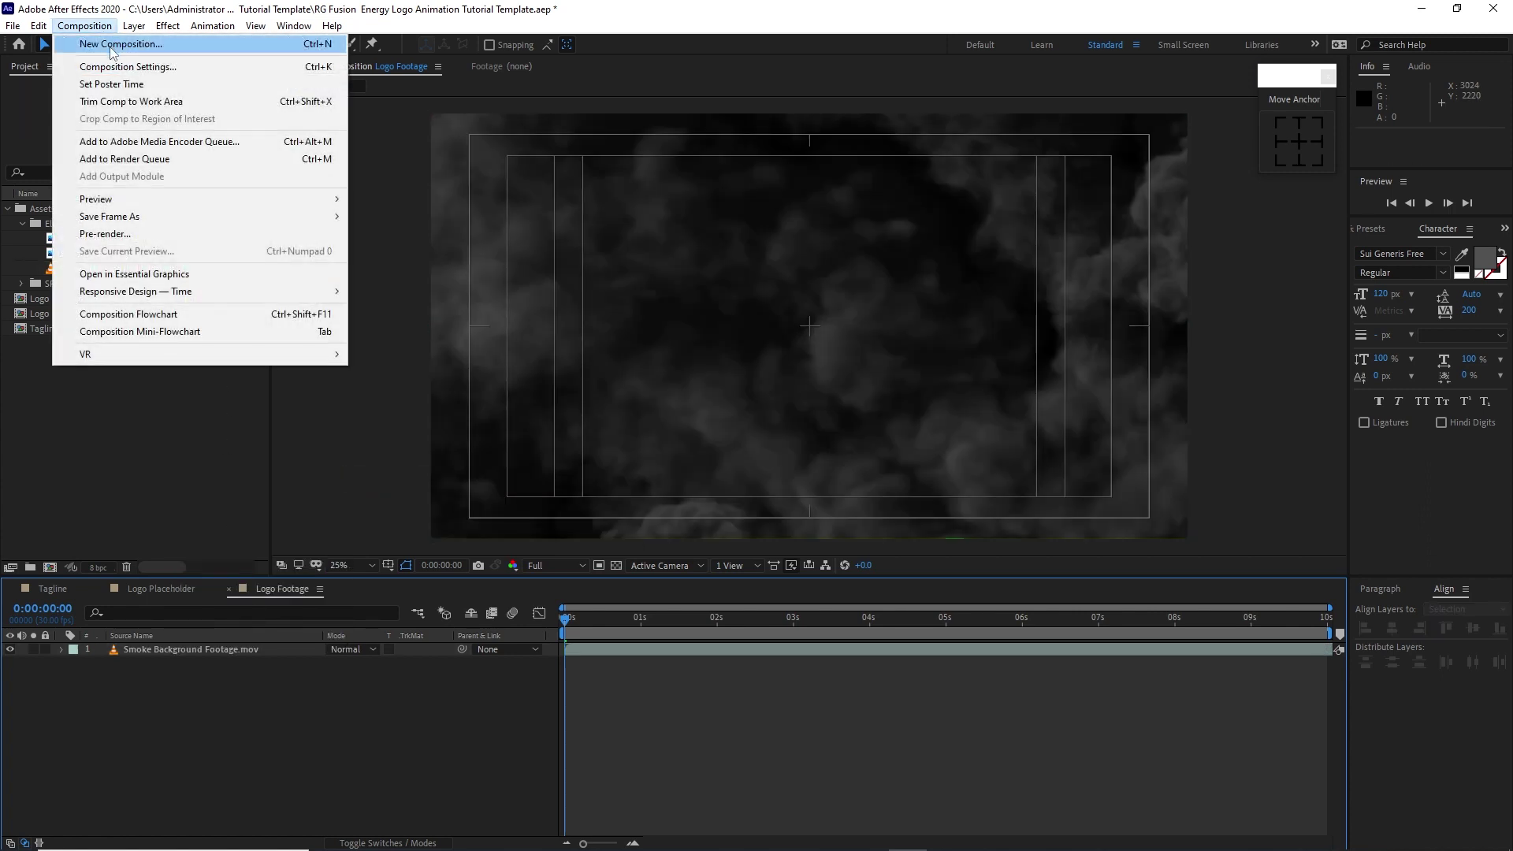
click(112, 45)
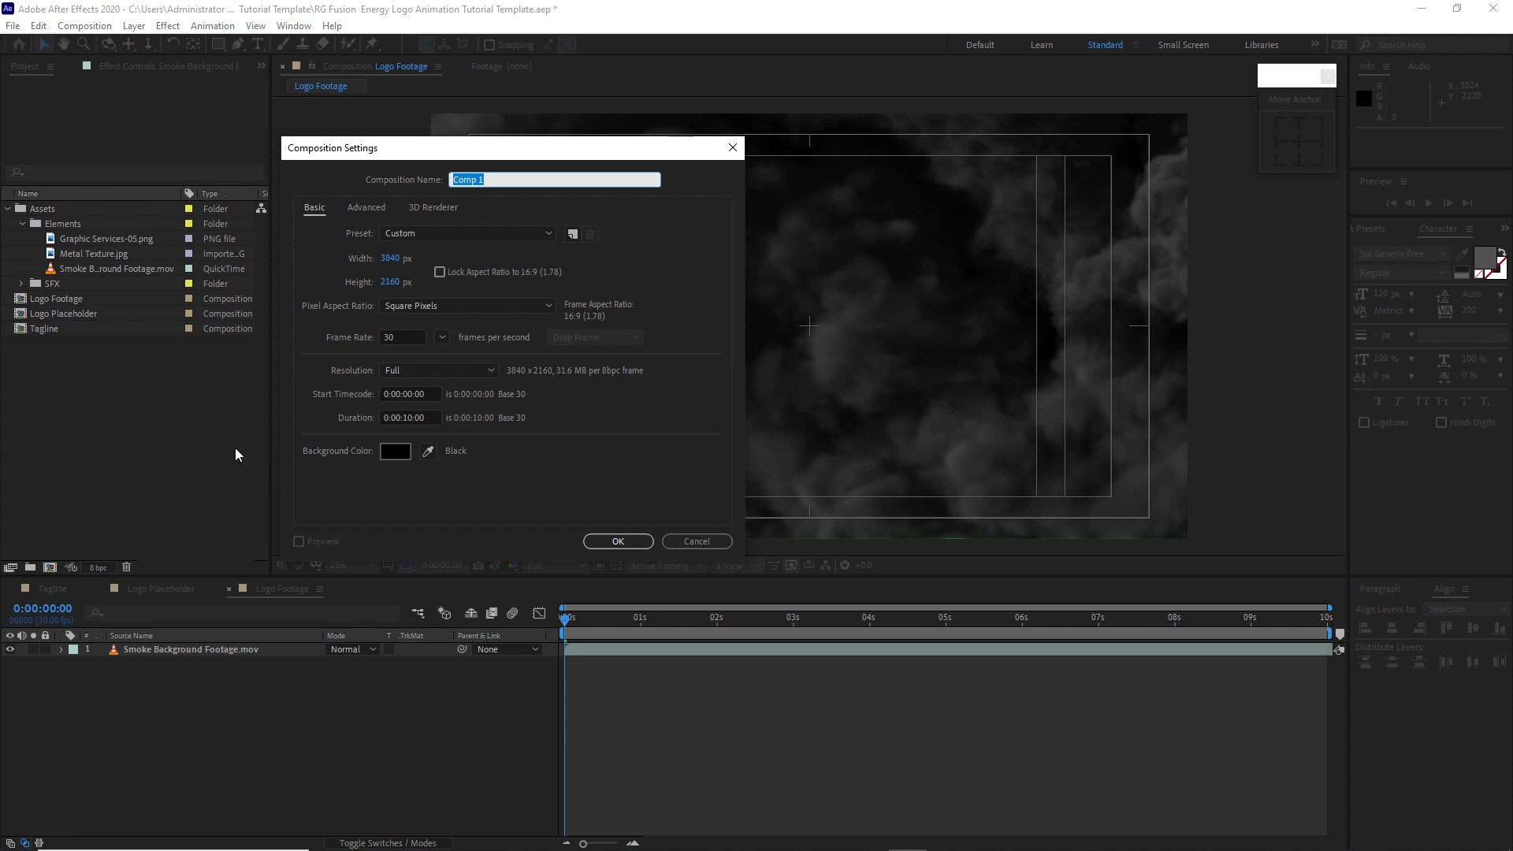
text(Logo Edge)
click(642, 547)
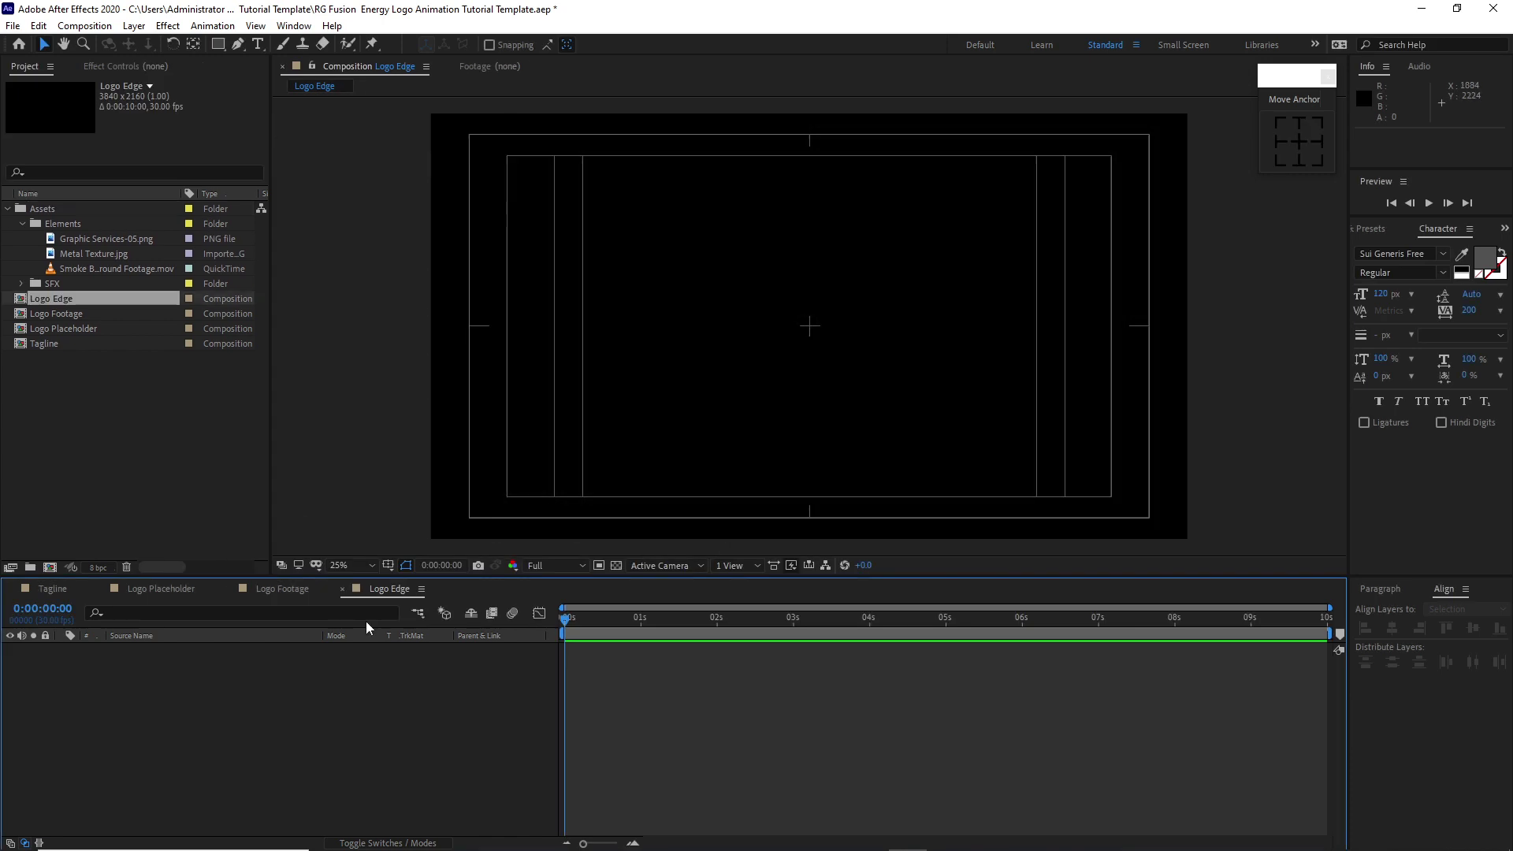
drag(106, 330, 206, 741)
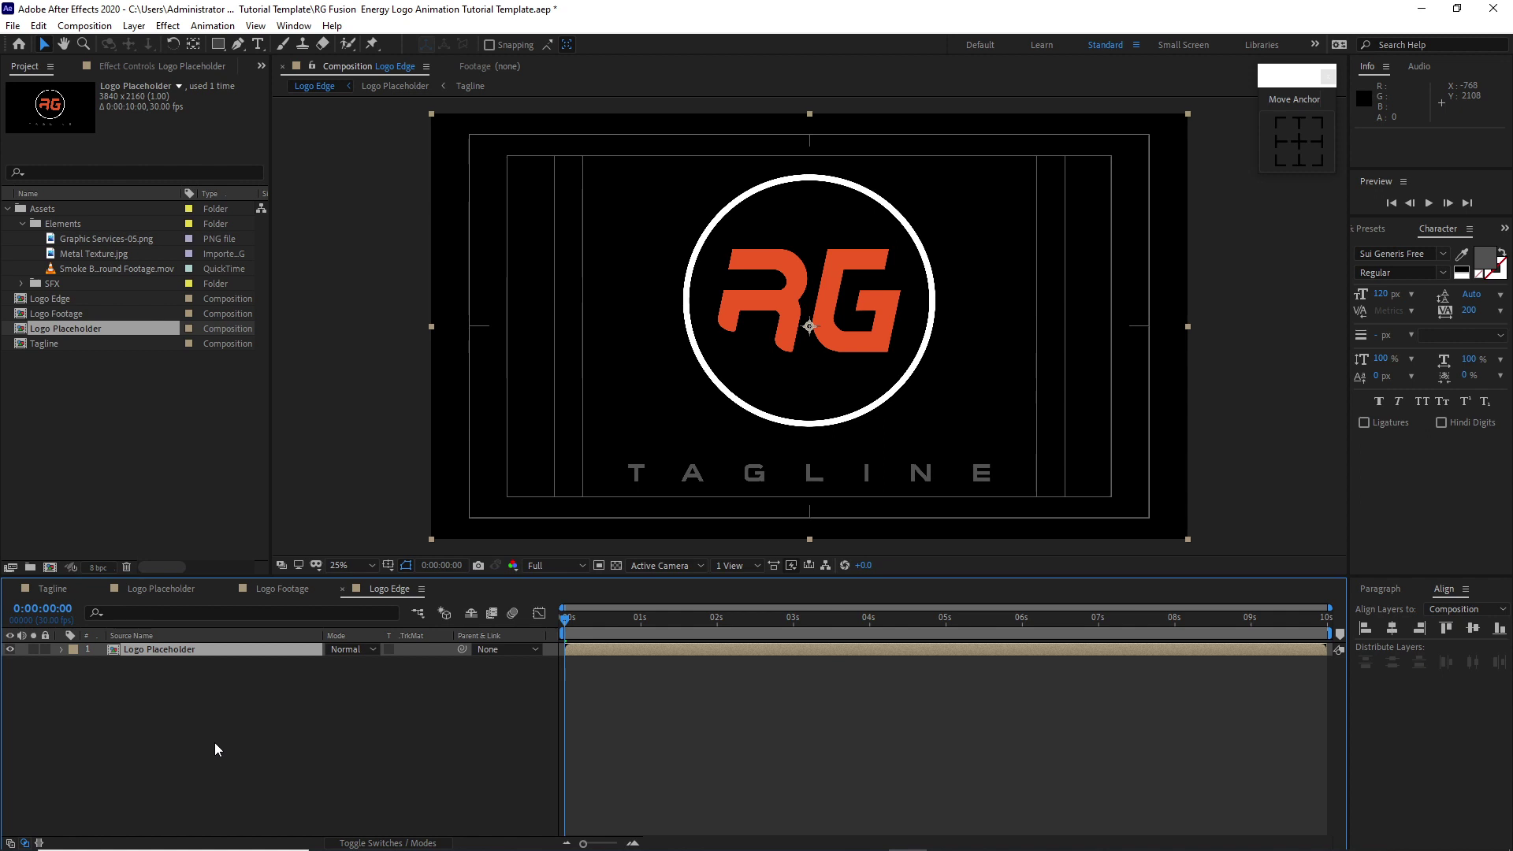
key(ctrl+d)
Step: Apply the Find Edges and Extract effects to the upper Logo Placeholder layer
click(168, 25)
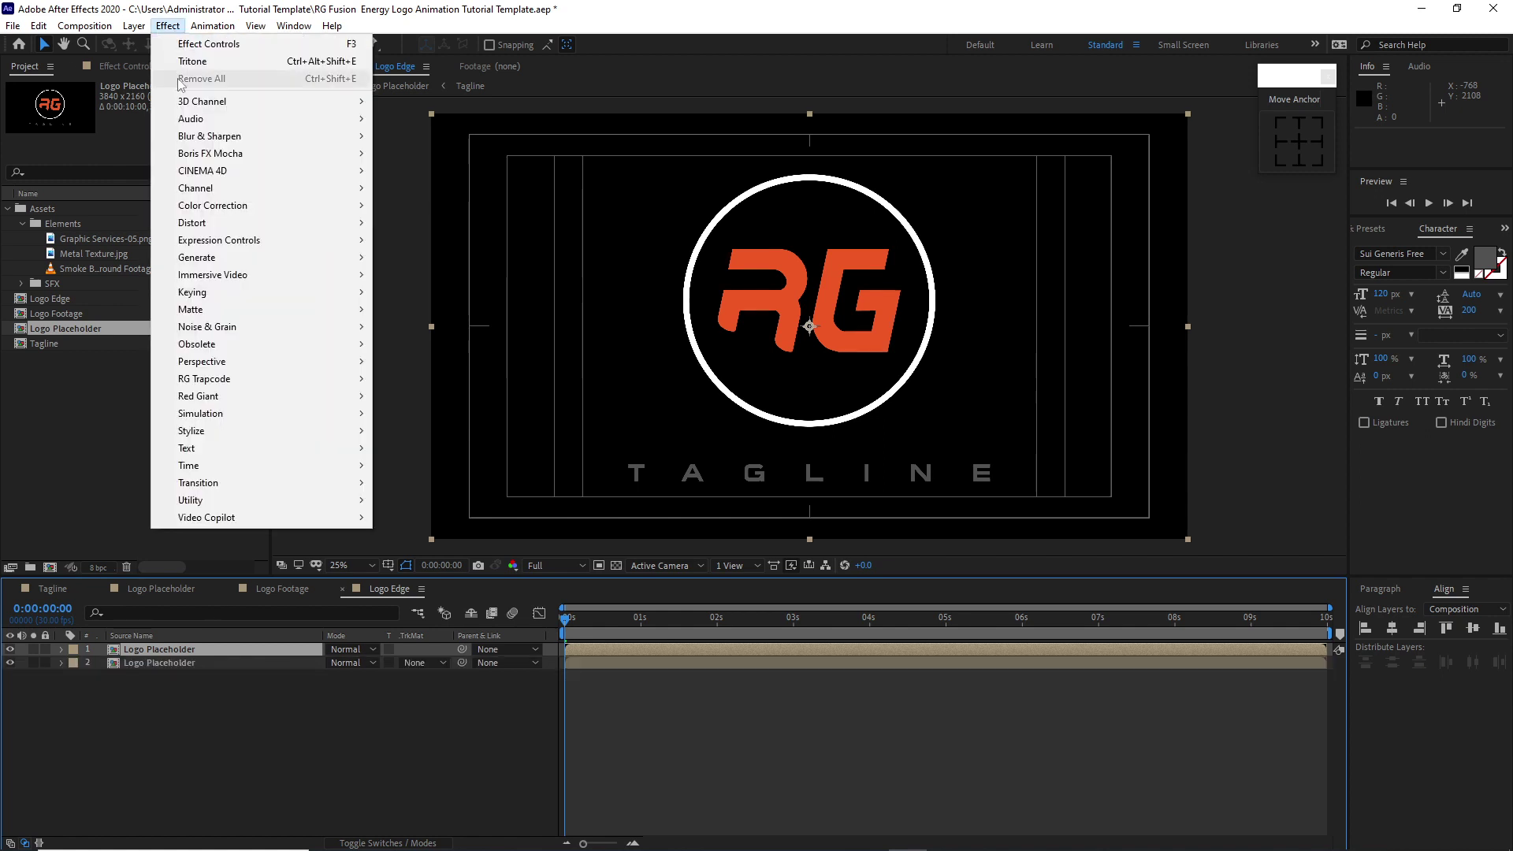
mouse_move(205, 430)
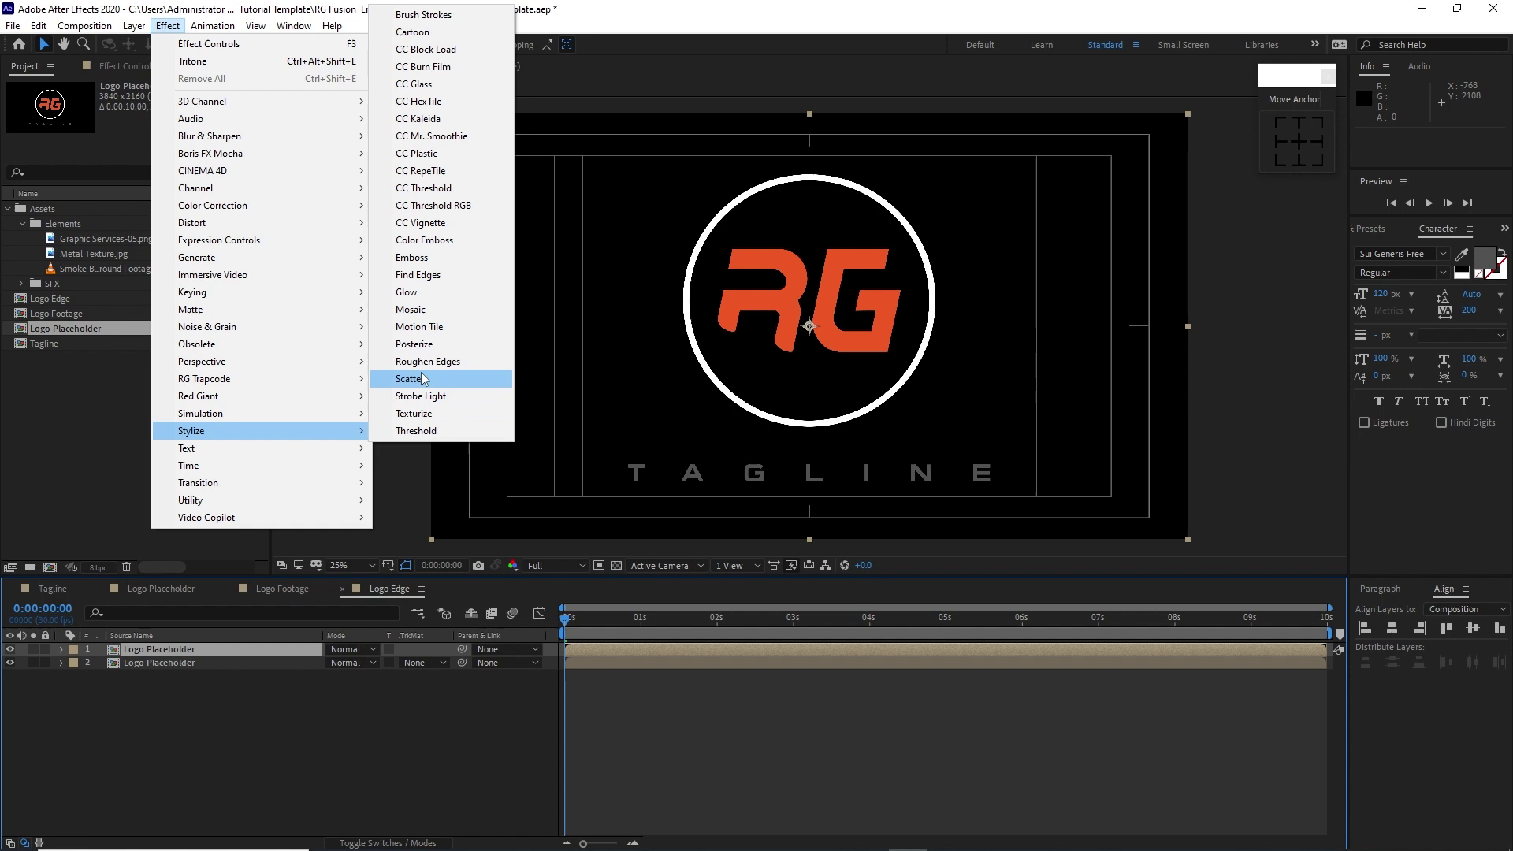
click(404, 276)
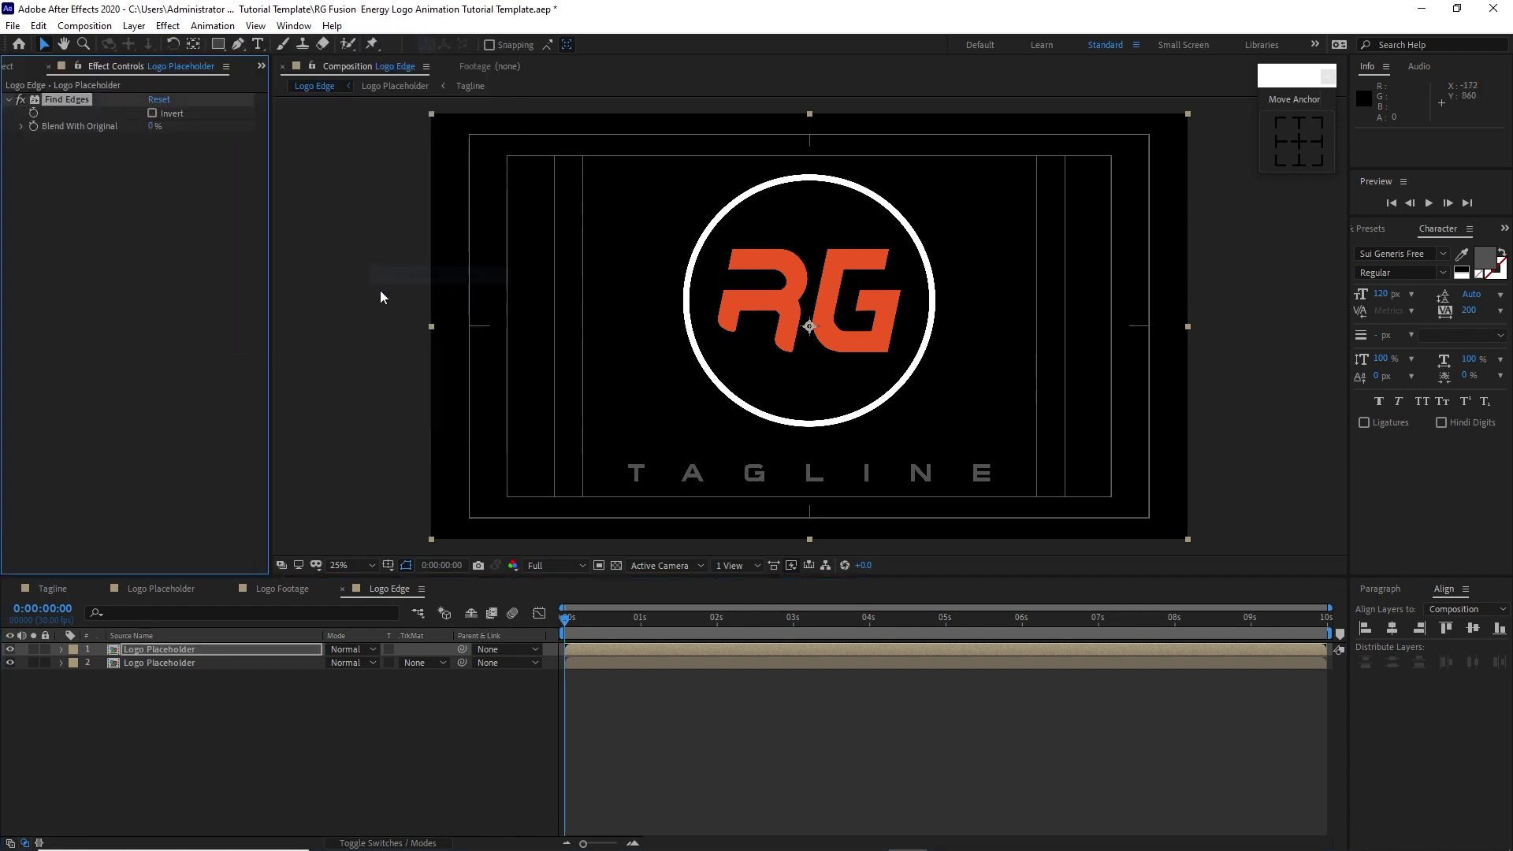
click(176, 26)
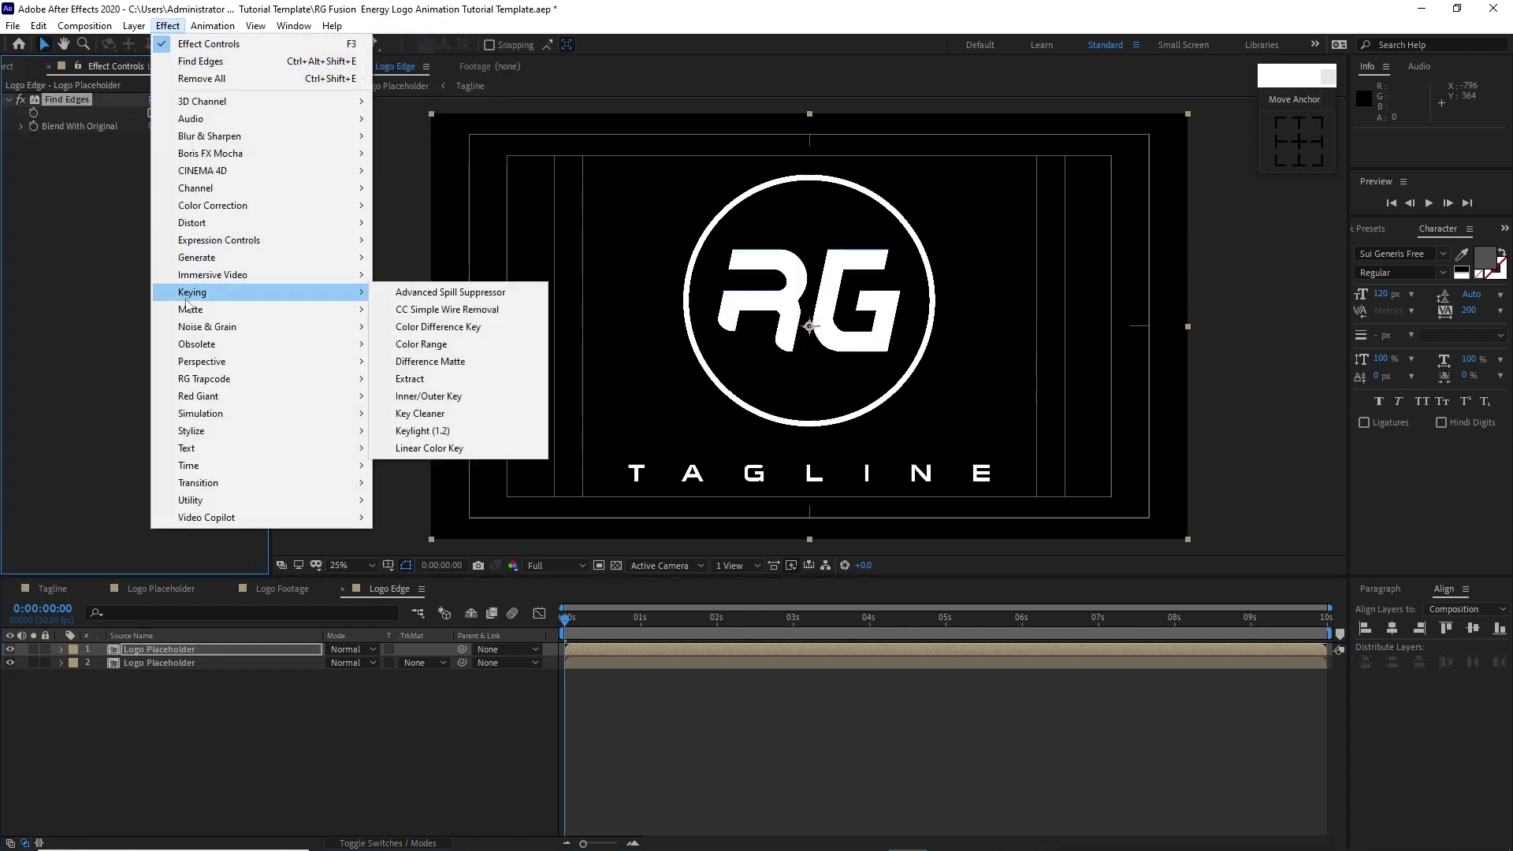
click(398, 378)
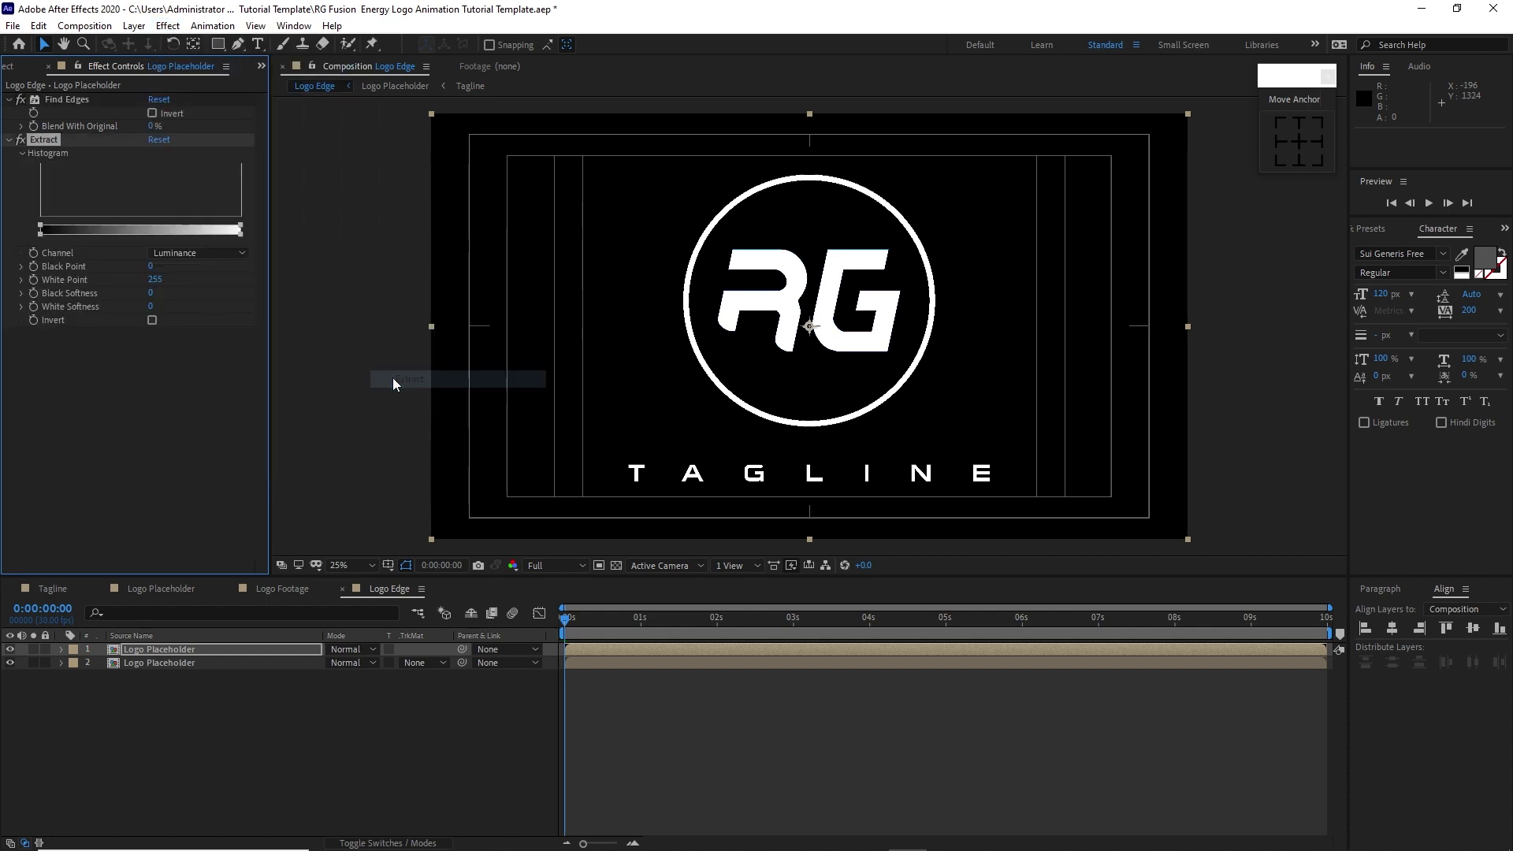
Step: Set the Extract effect's Black Point to 25 and White Softness to 30
click(153, 267)
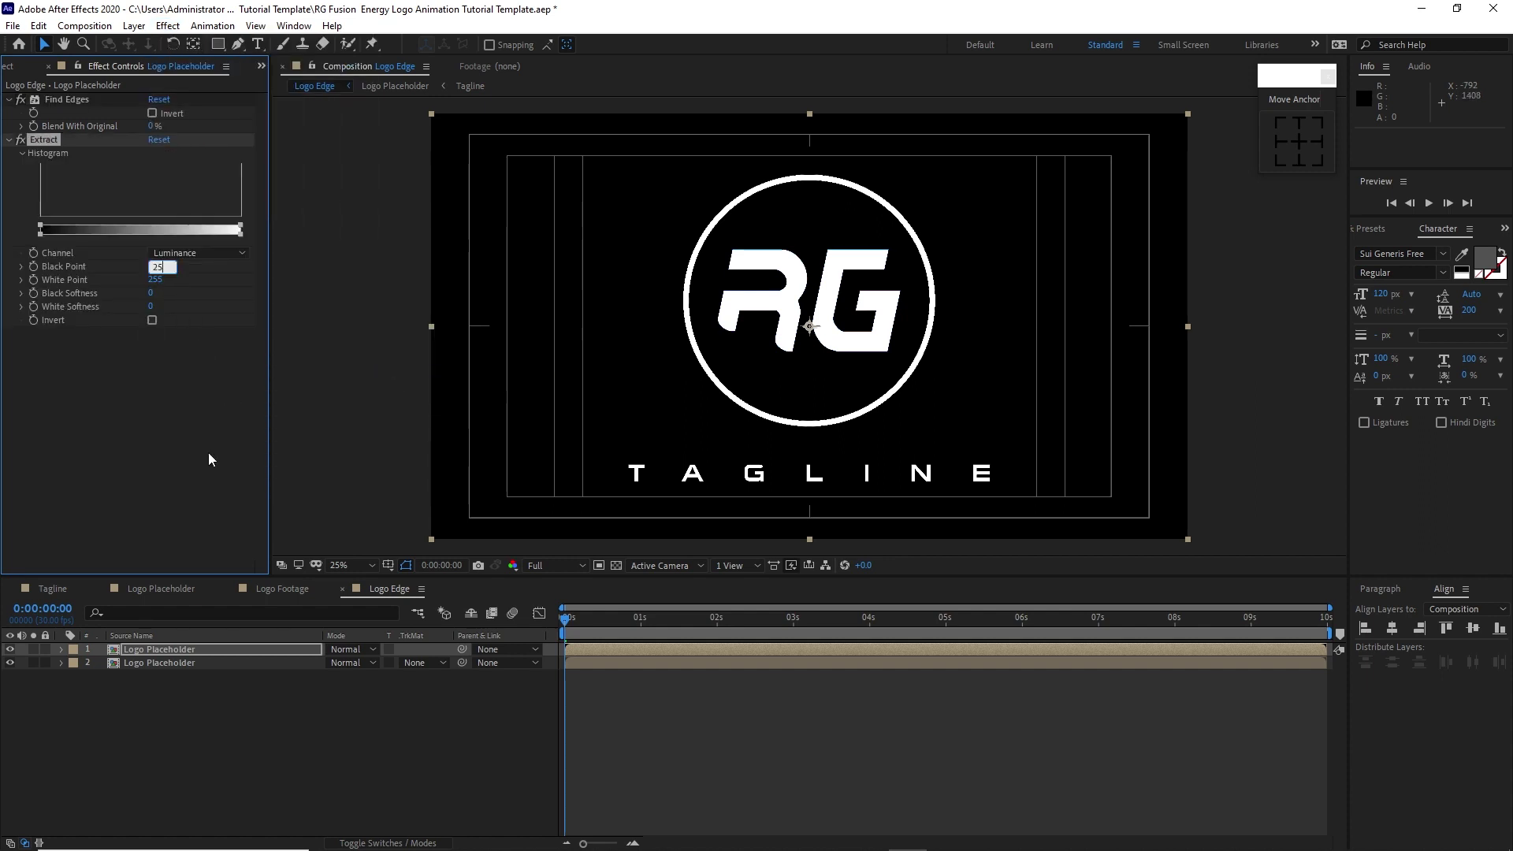
click(151, 307)
text(30)
key(Return)
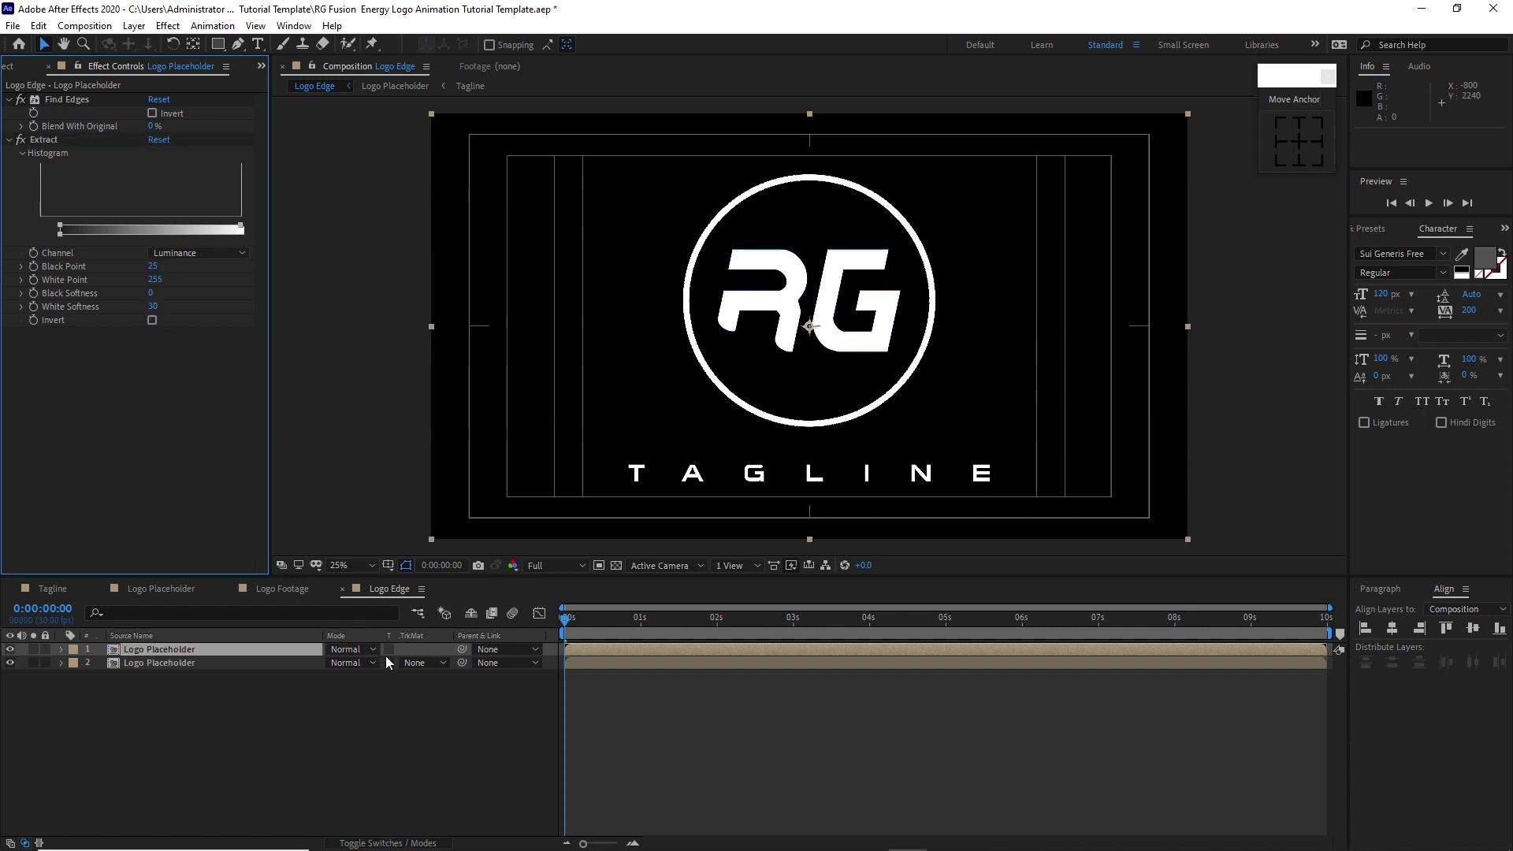
Step: Set the lower Logo Placeholder layer's track matte to Alpha, using the upper copy as the matte
click(426, 663)
click(450, 702)
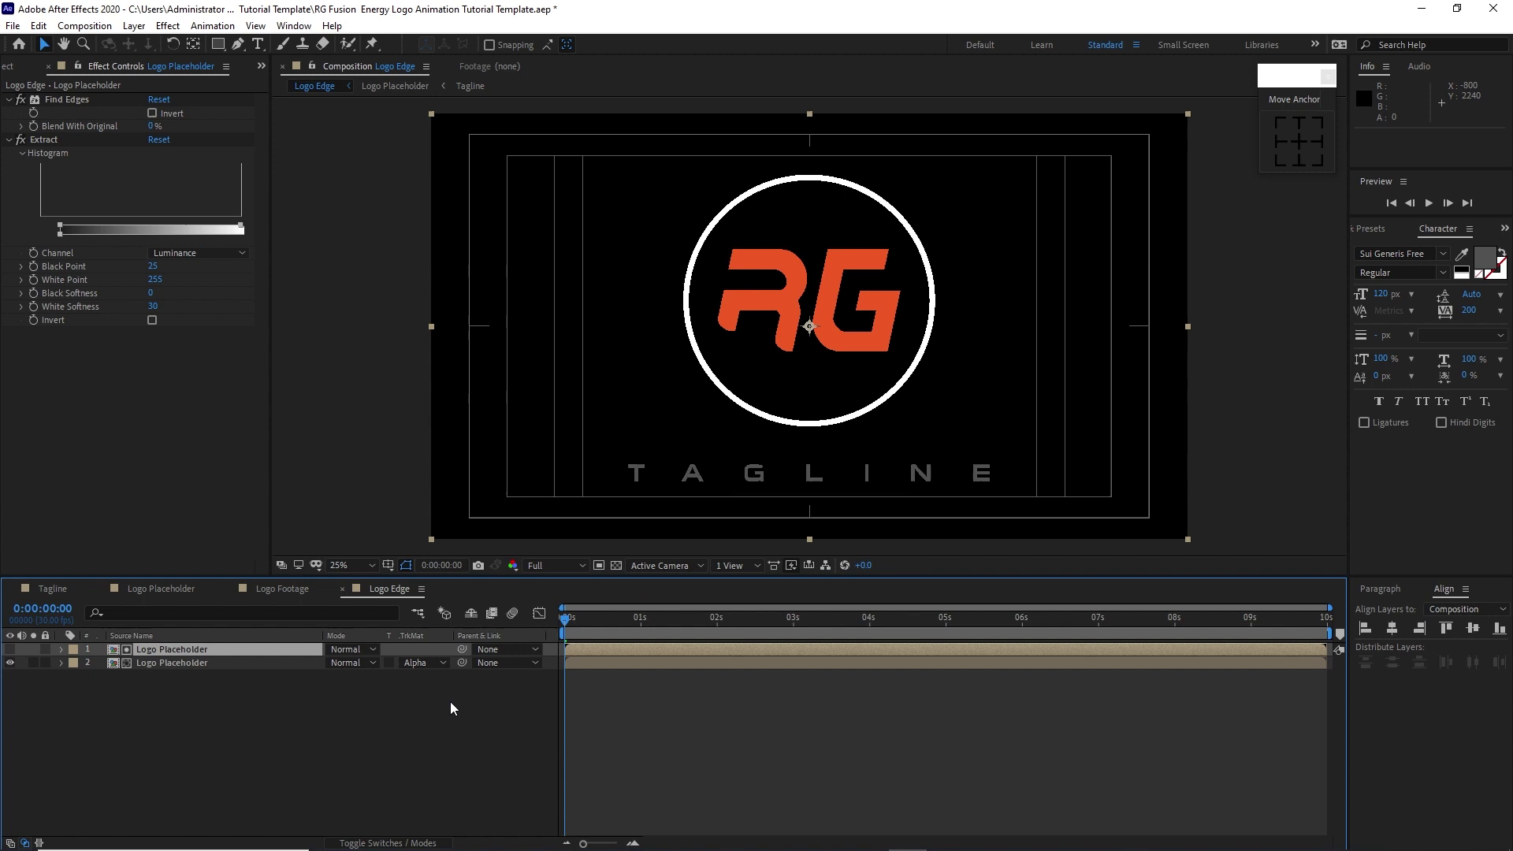
click(241, 518)
Step: Create a new 3840 x 2160, 10-second composition named Logo Choke Matte
click(85, 25)
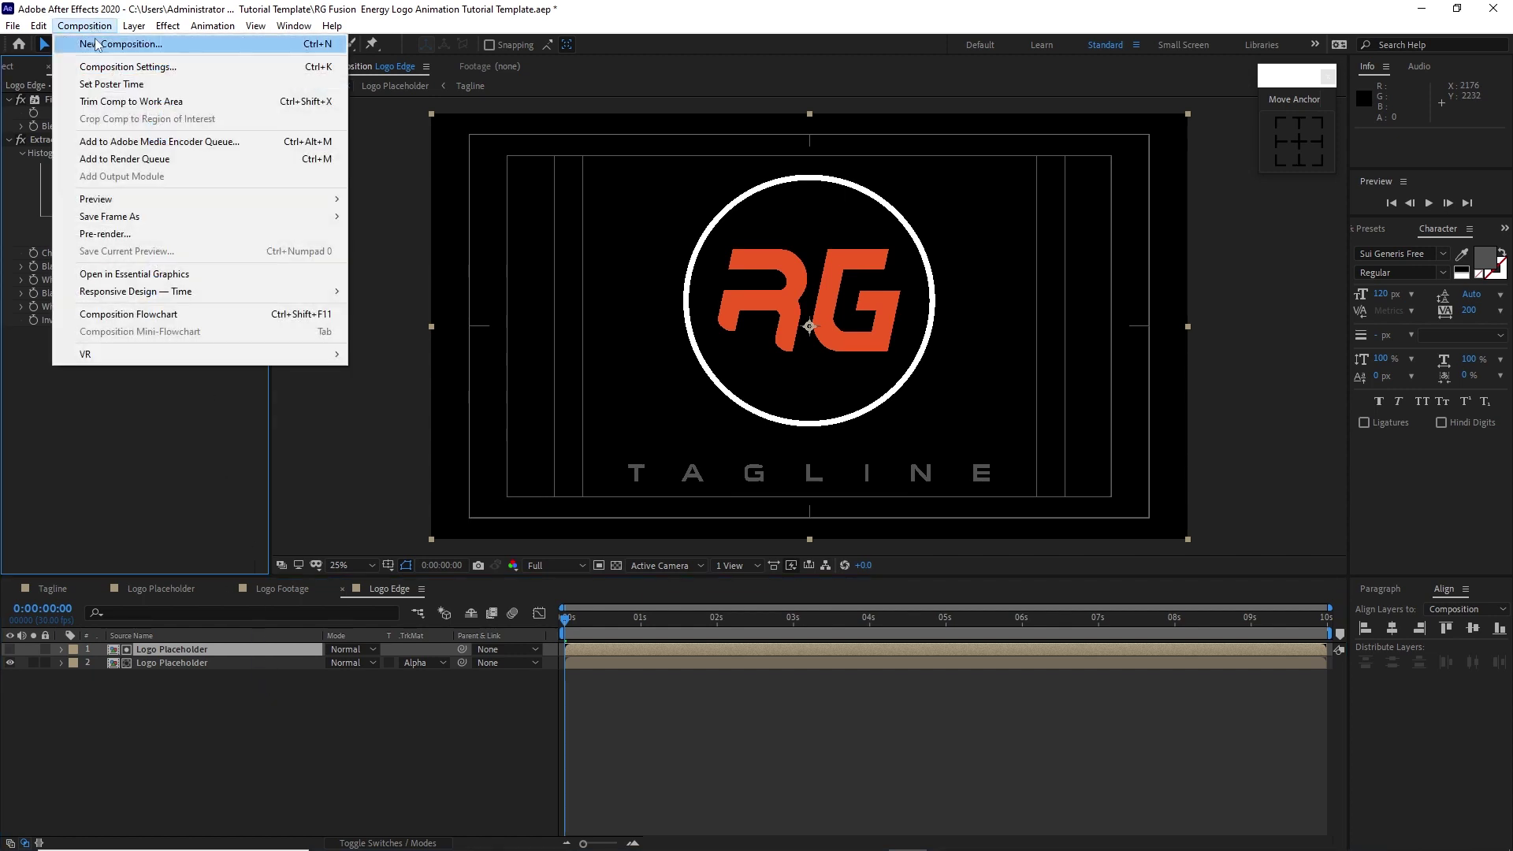
click(103, 45)
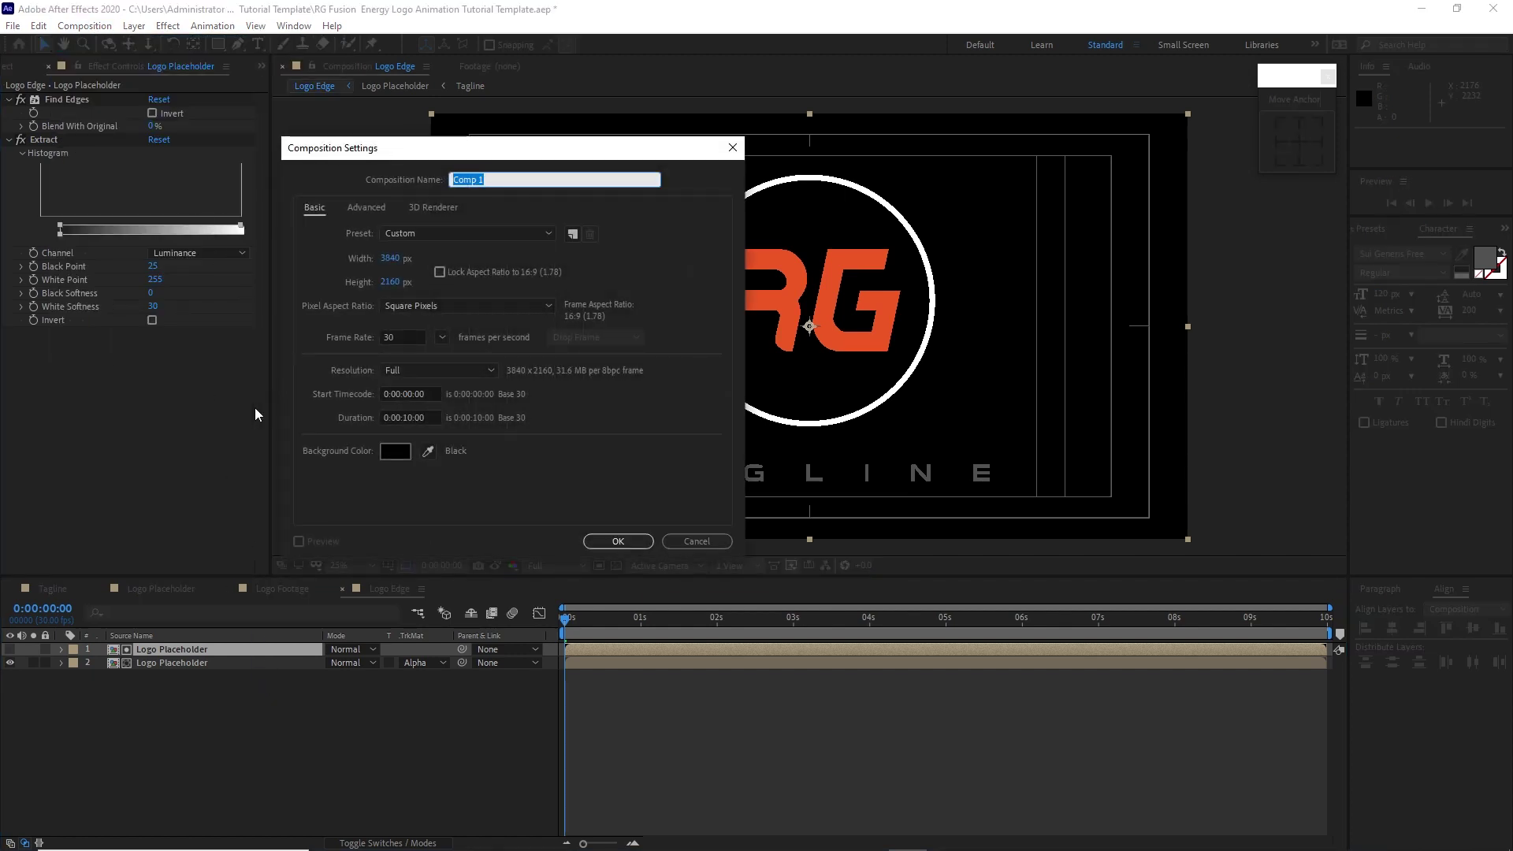
text(Logo Choke)
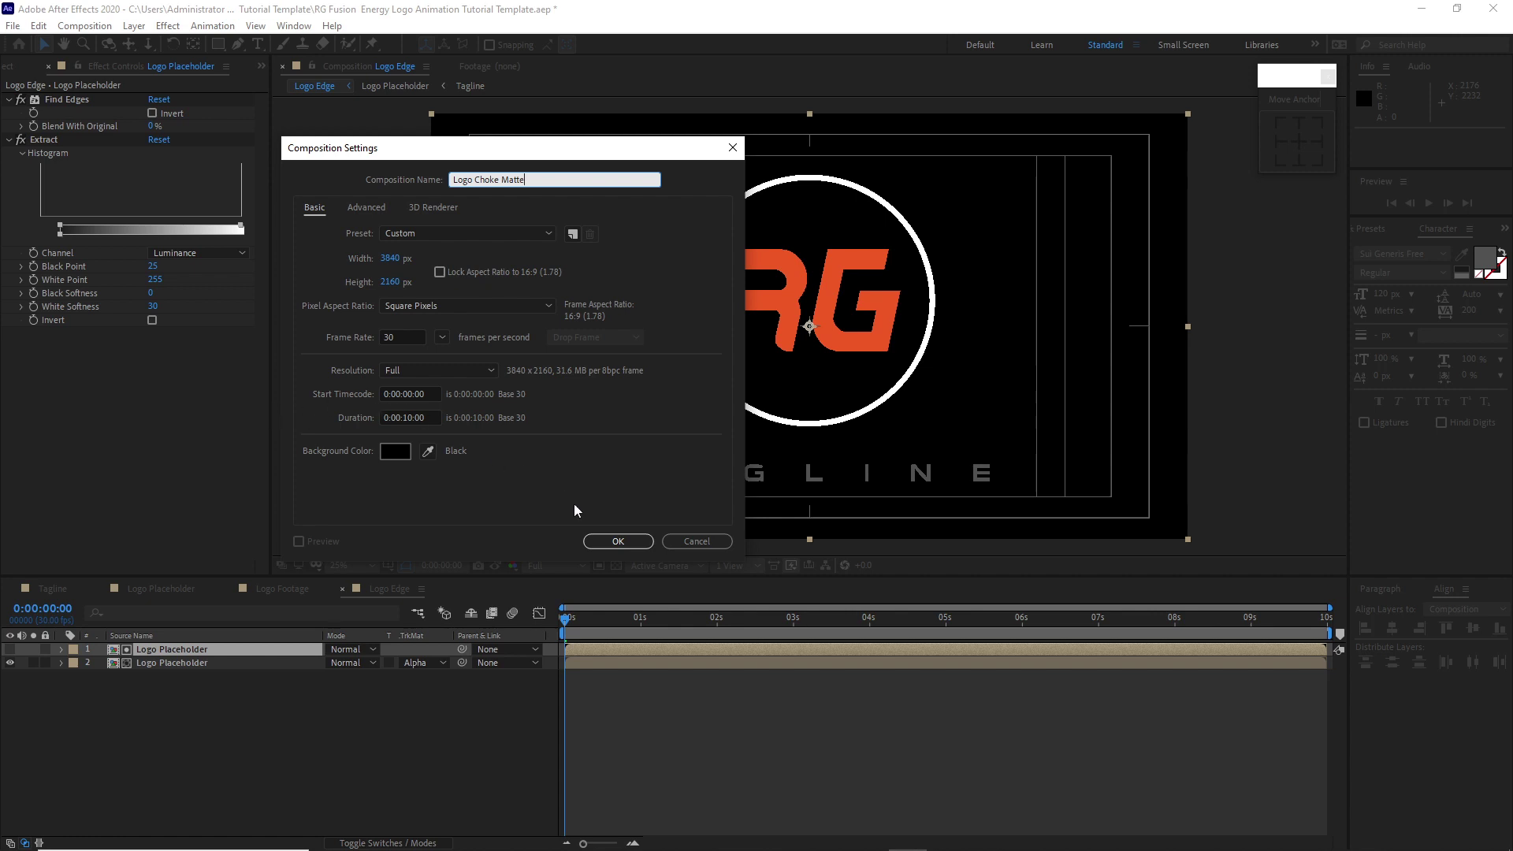
click(617, 542)
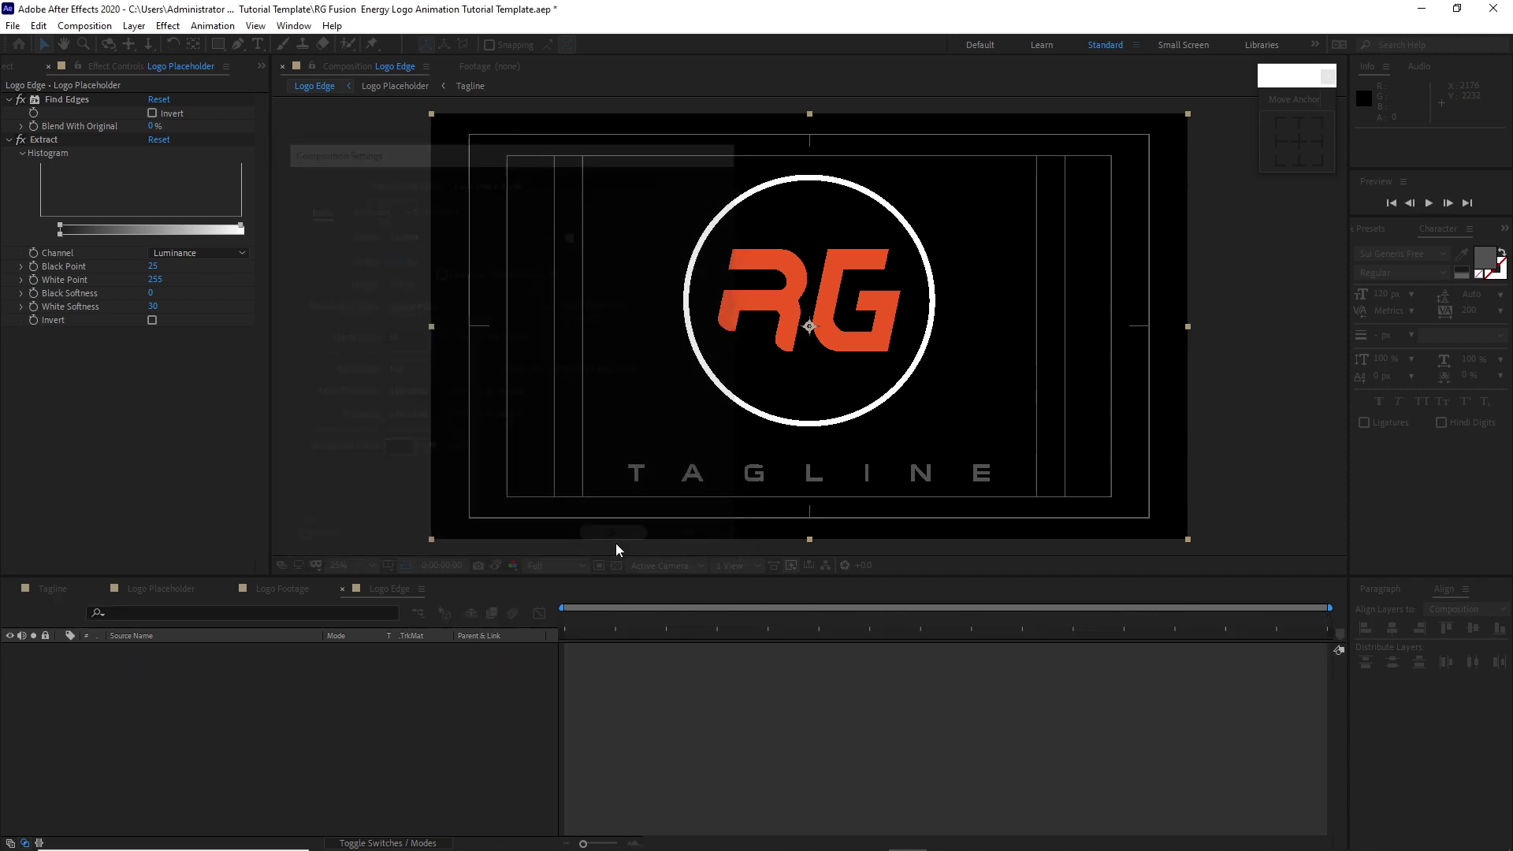
Step: Add the Logo Edge composition to Logo Choke Matte and place Metal Texture.jpg beneath it
click(15, 73)
click(68, 315)
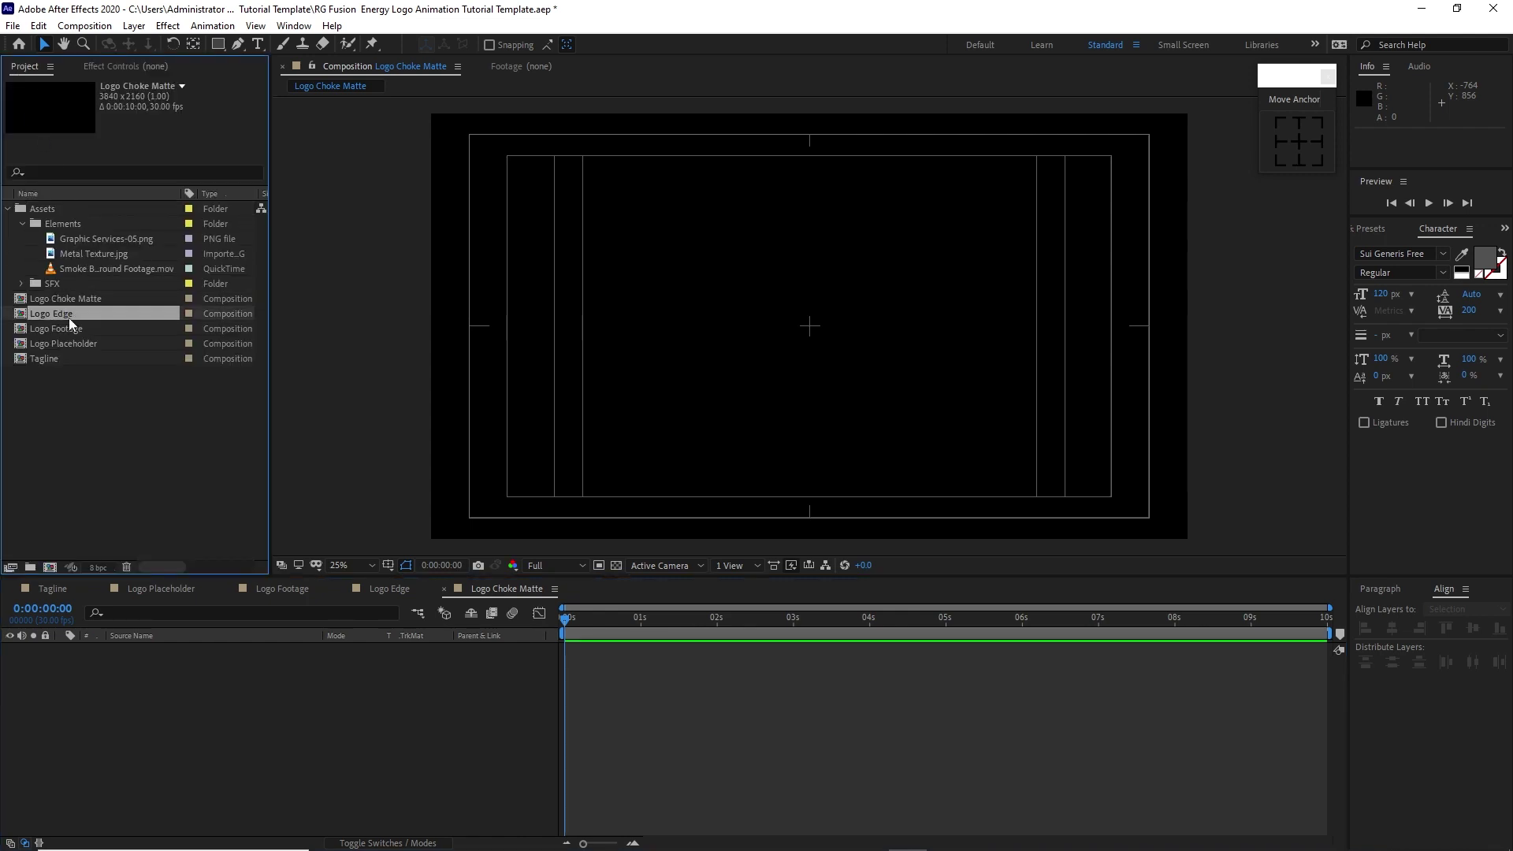
drag(68, 319, 194, 731)
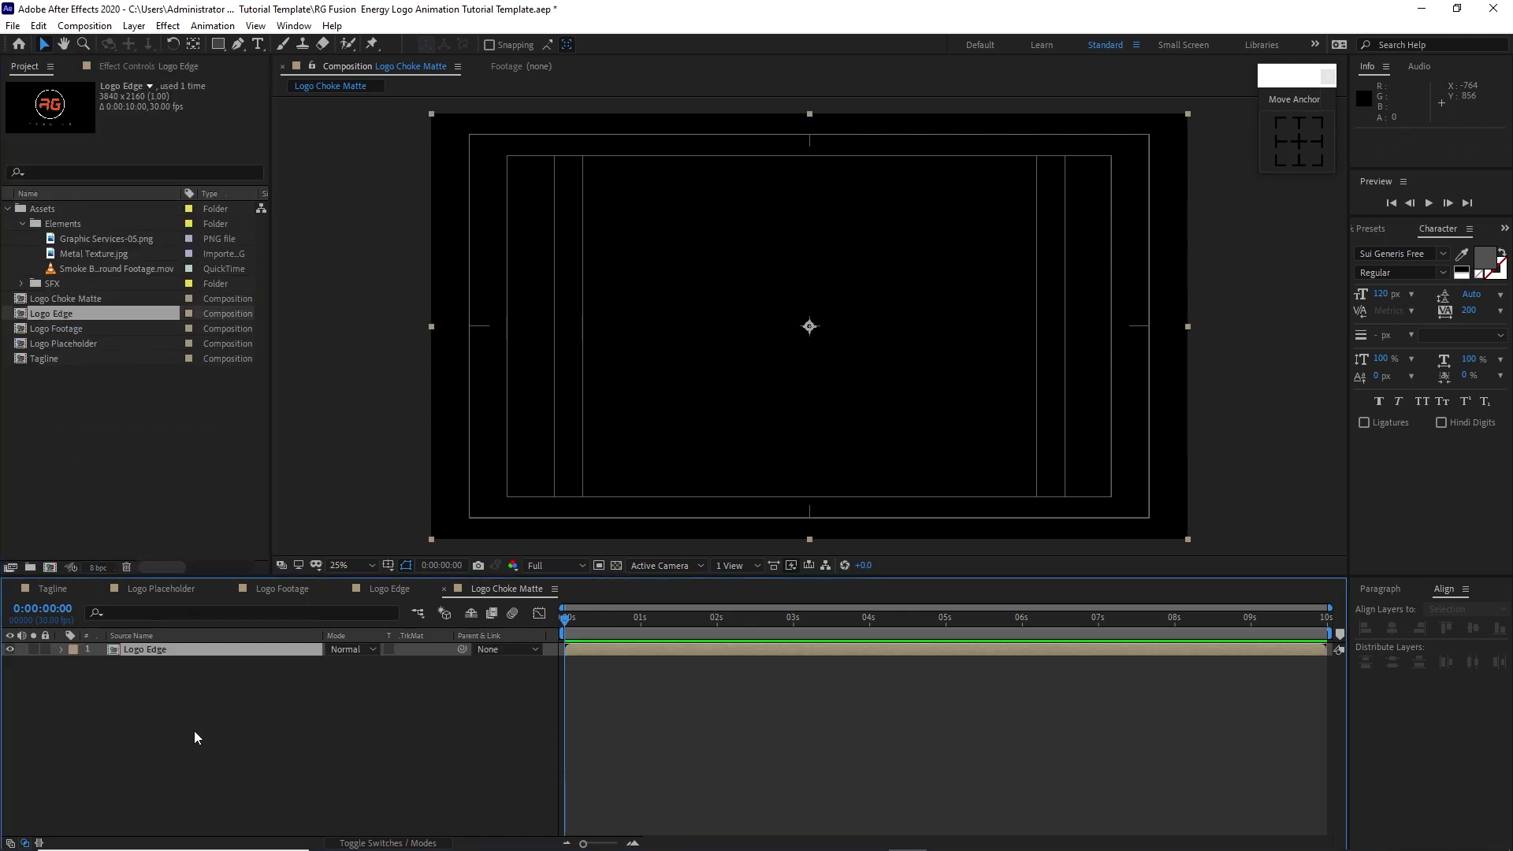
drag(90, 254, 148, 689)
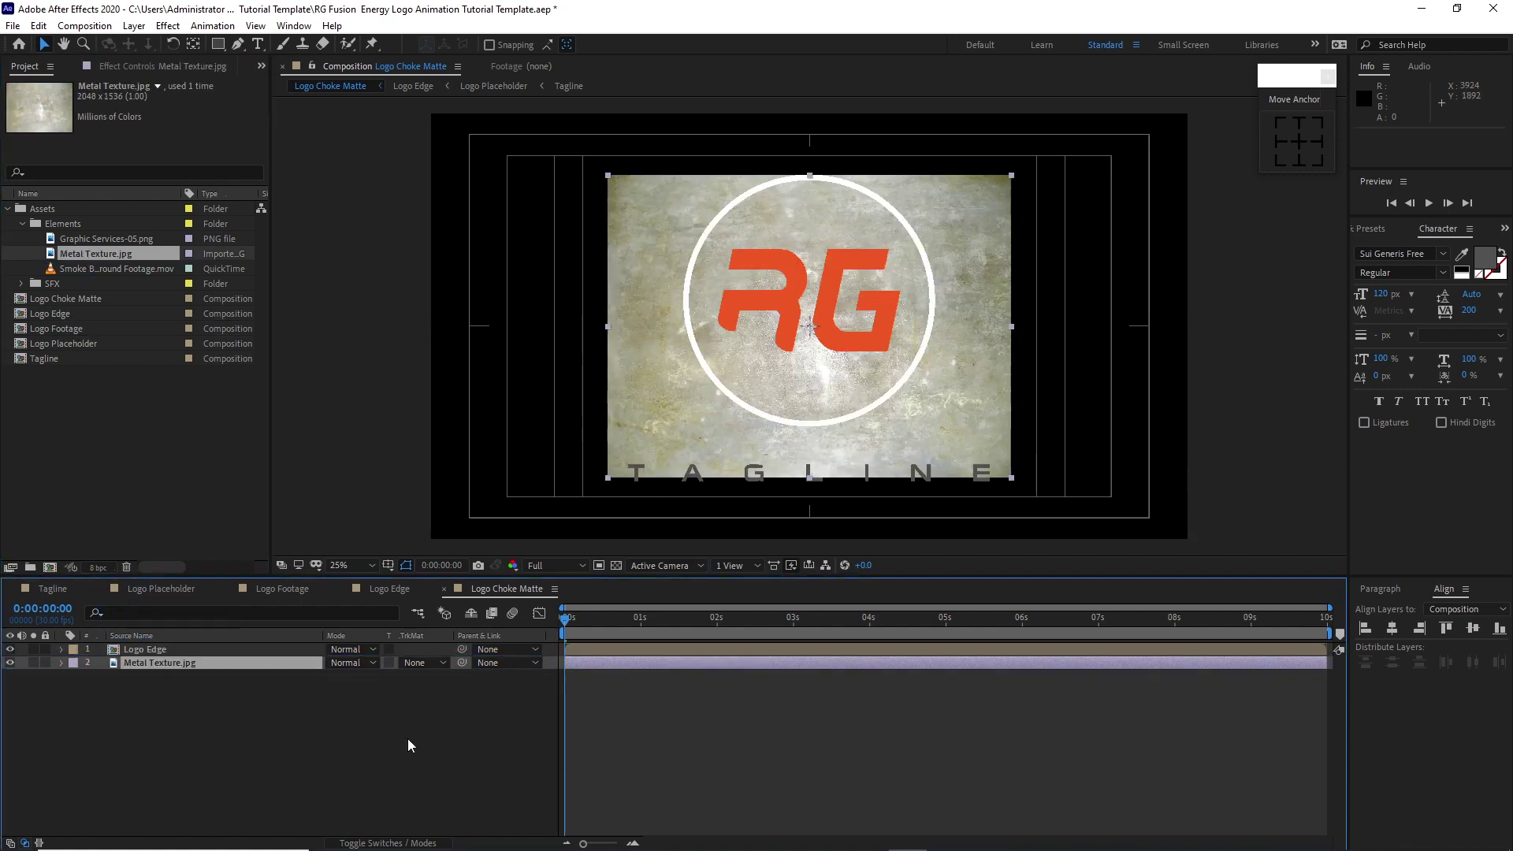
Step: Scale the Metal Texture.jpg layer to 120% and keep it selected
key(s)
click(352, 677)
text(120)
click(342, 706)
click(249, 665)
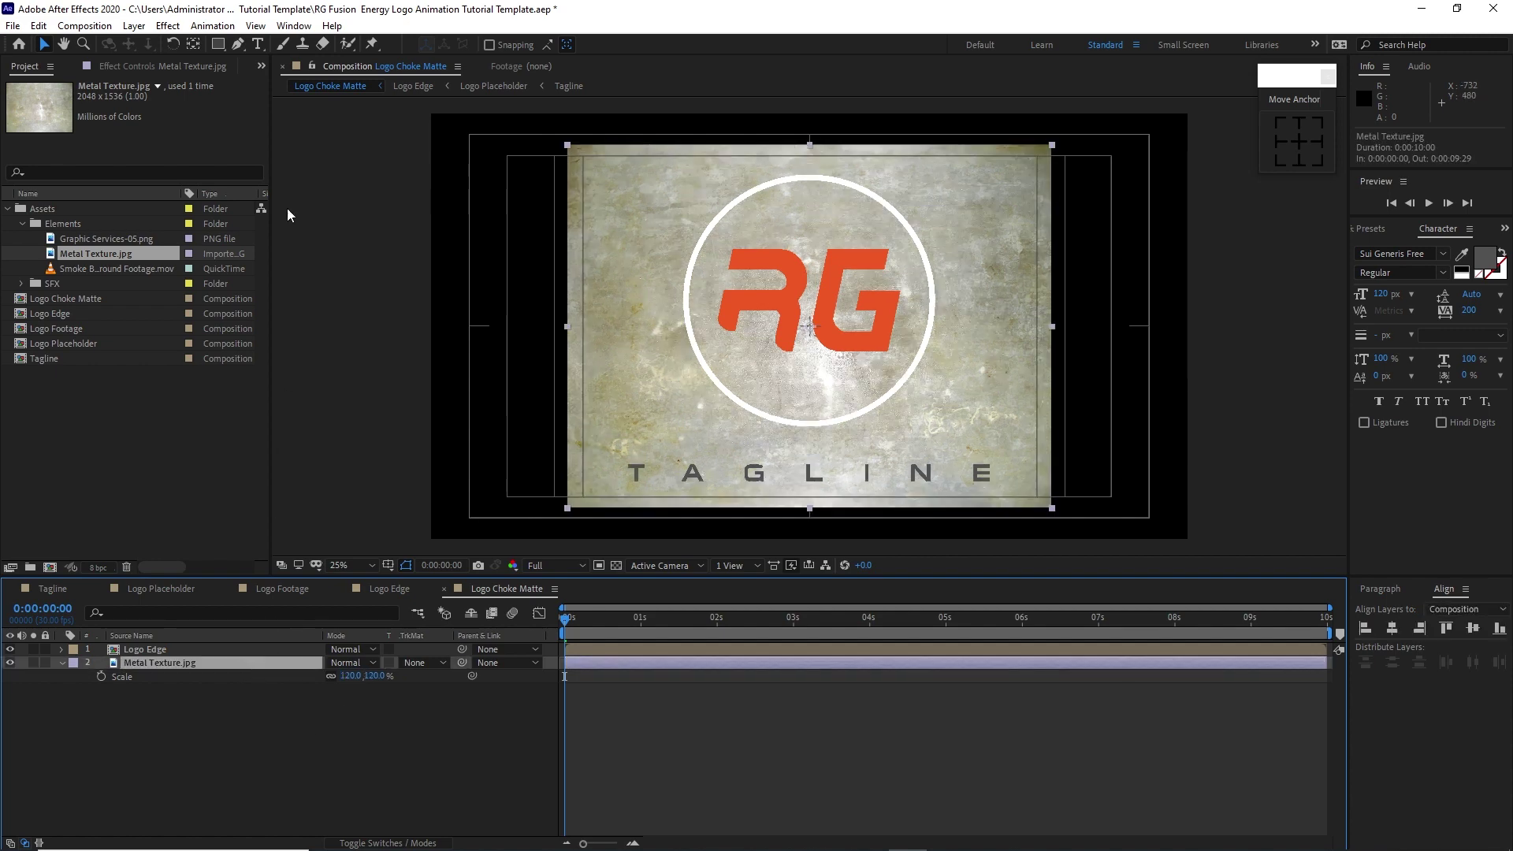
Step: Apply the Curves and Tint color correction effects to the Metal Texture.jpg layer
click(168, 26)
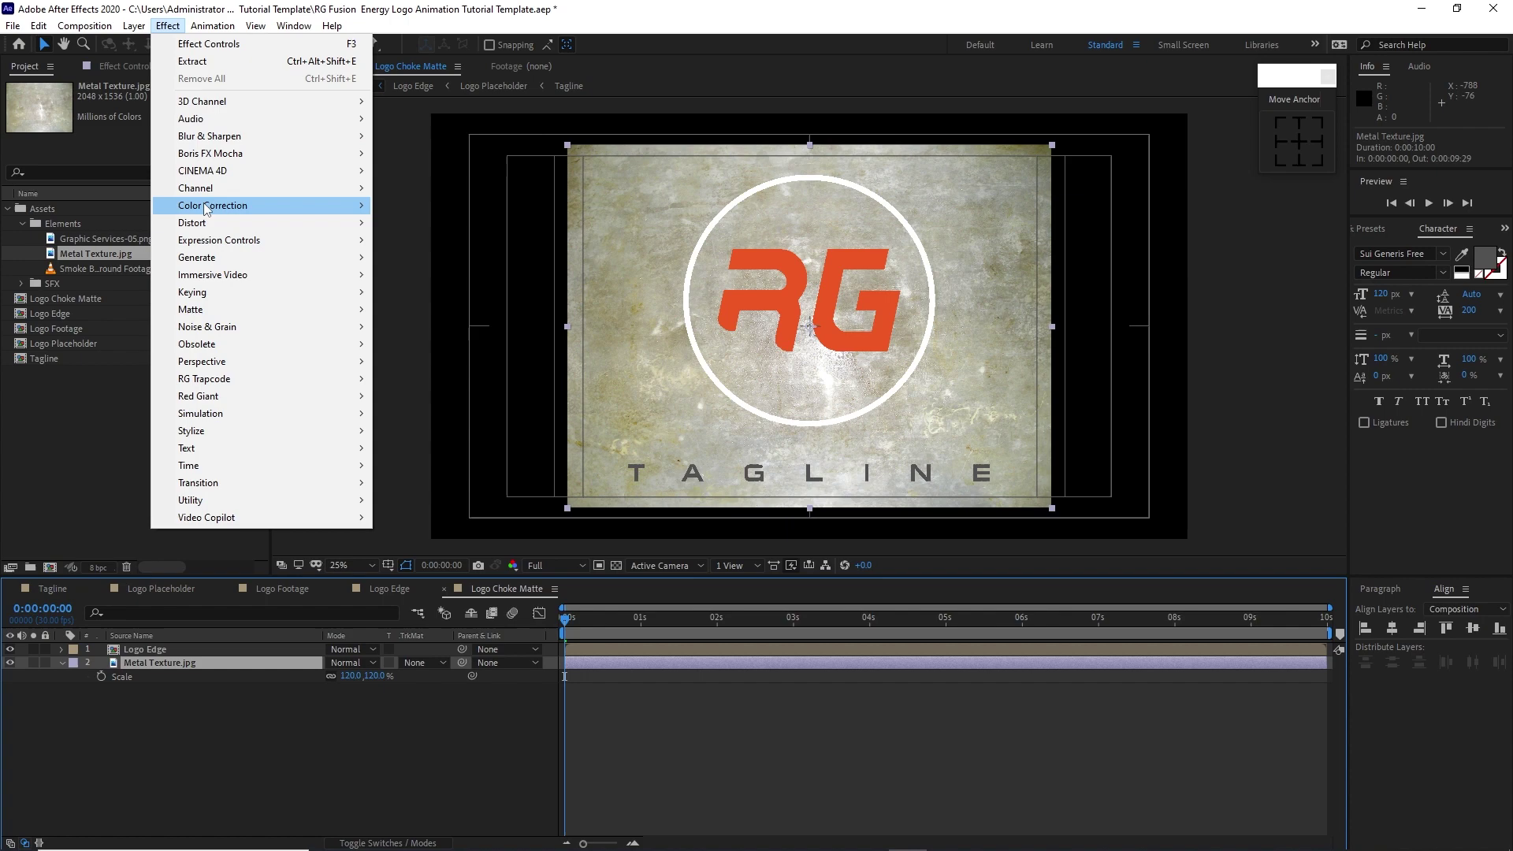
mouse_move(323, 208)
click(433, 516)
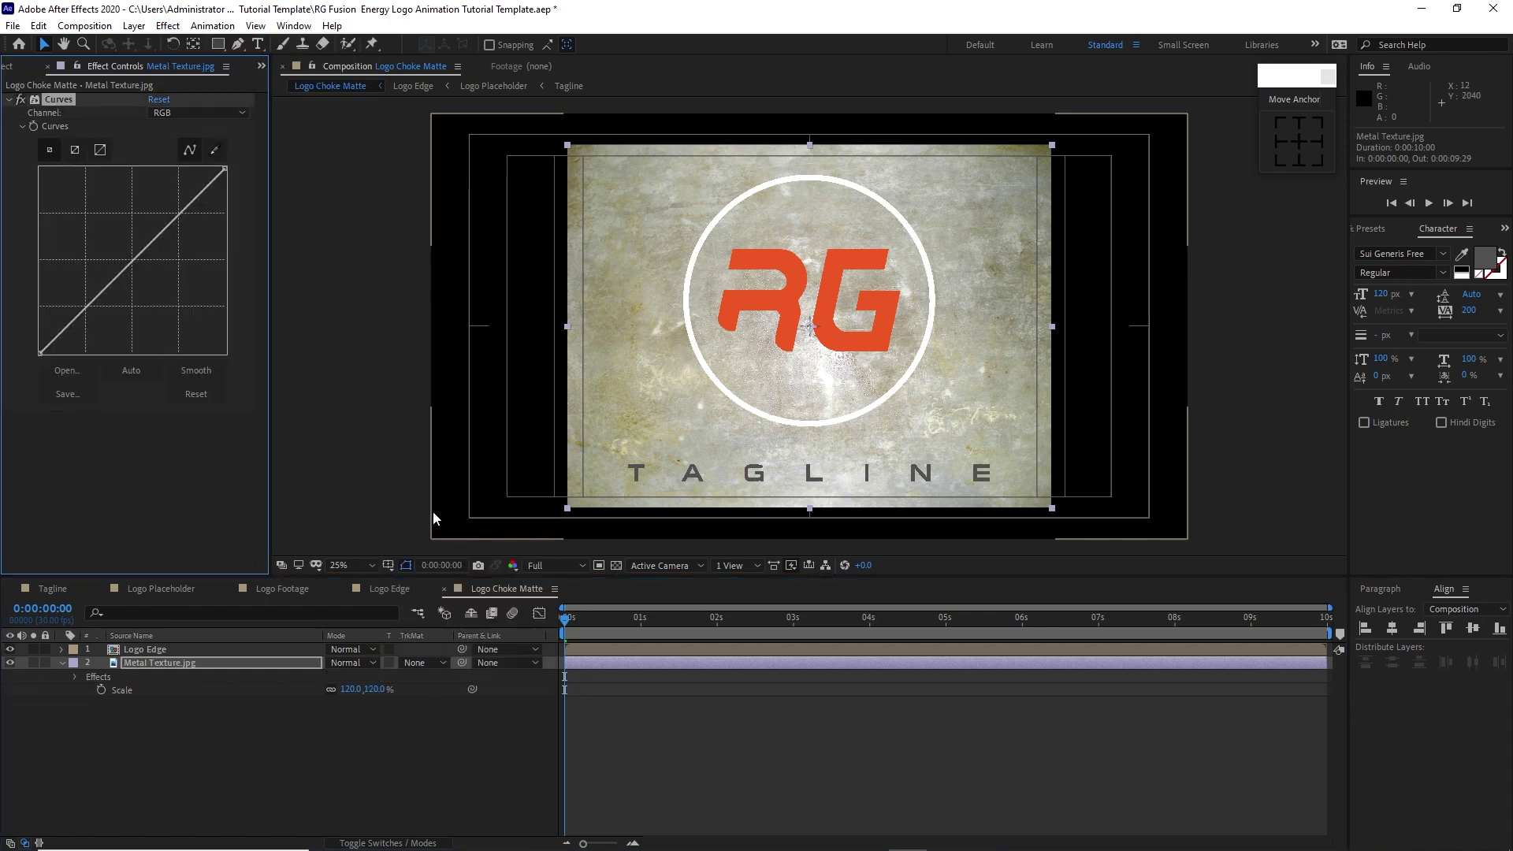
click(168, 25)
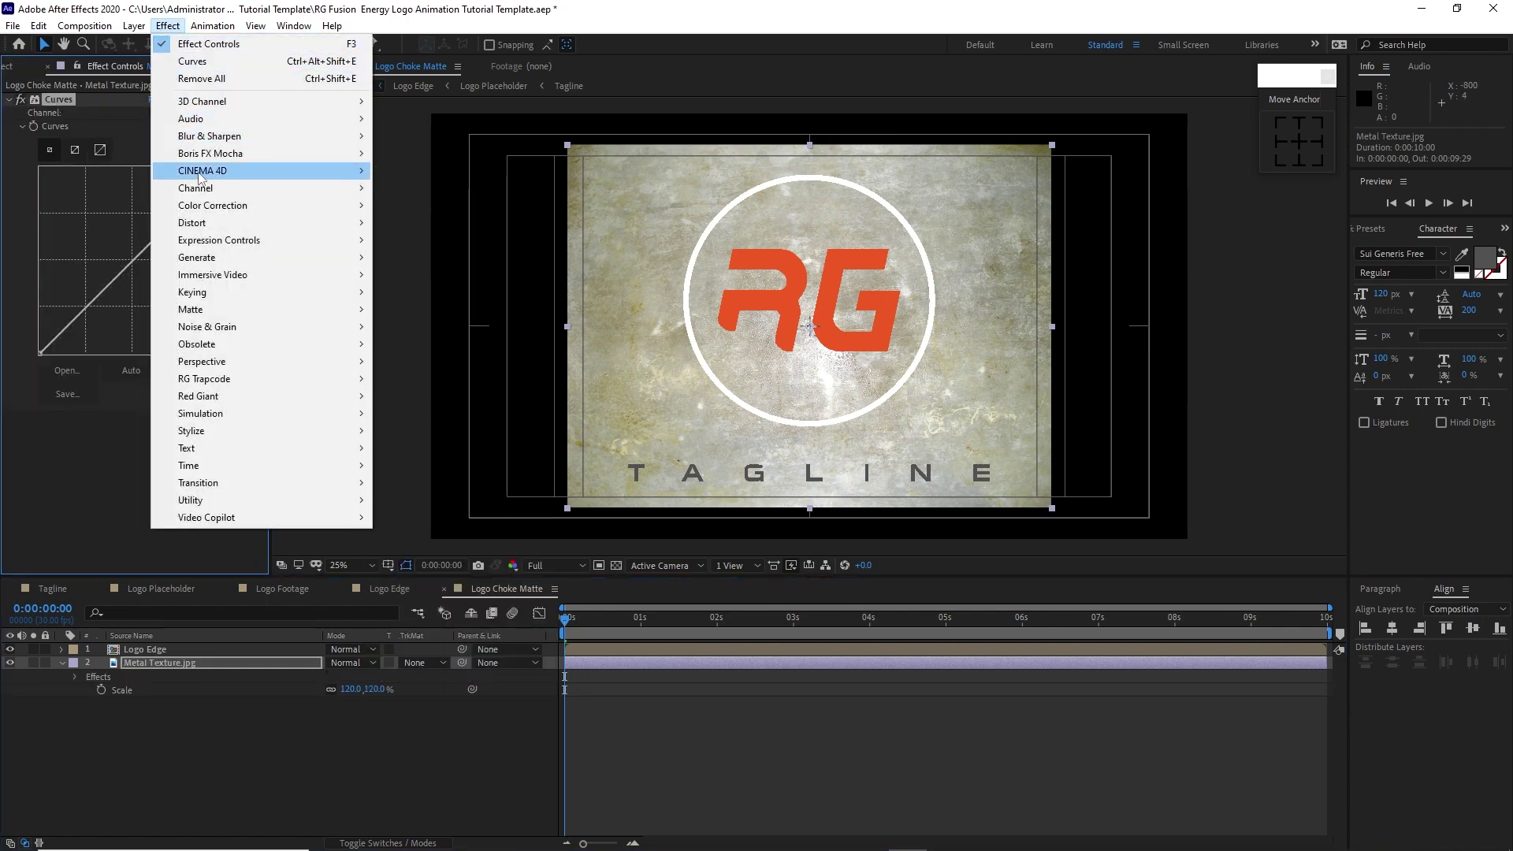
mouse_move(244, 207)
click(410, 742)
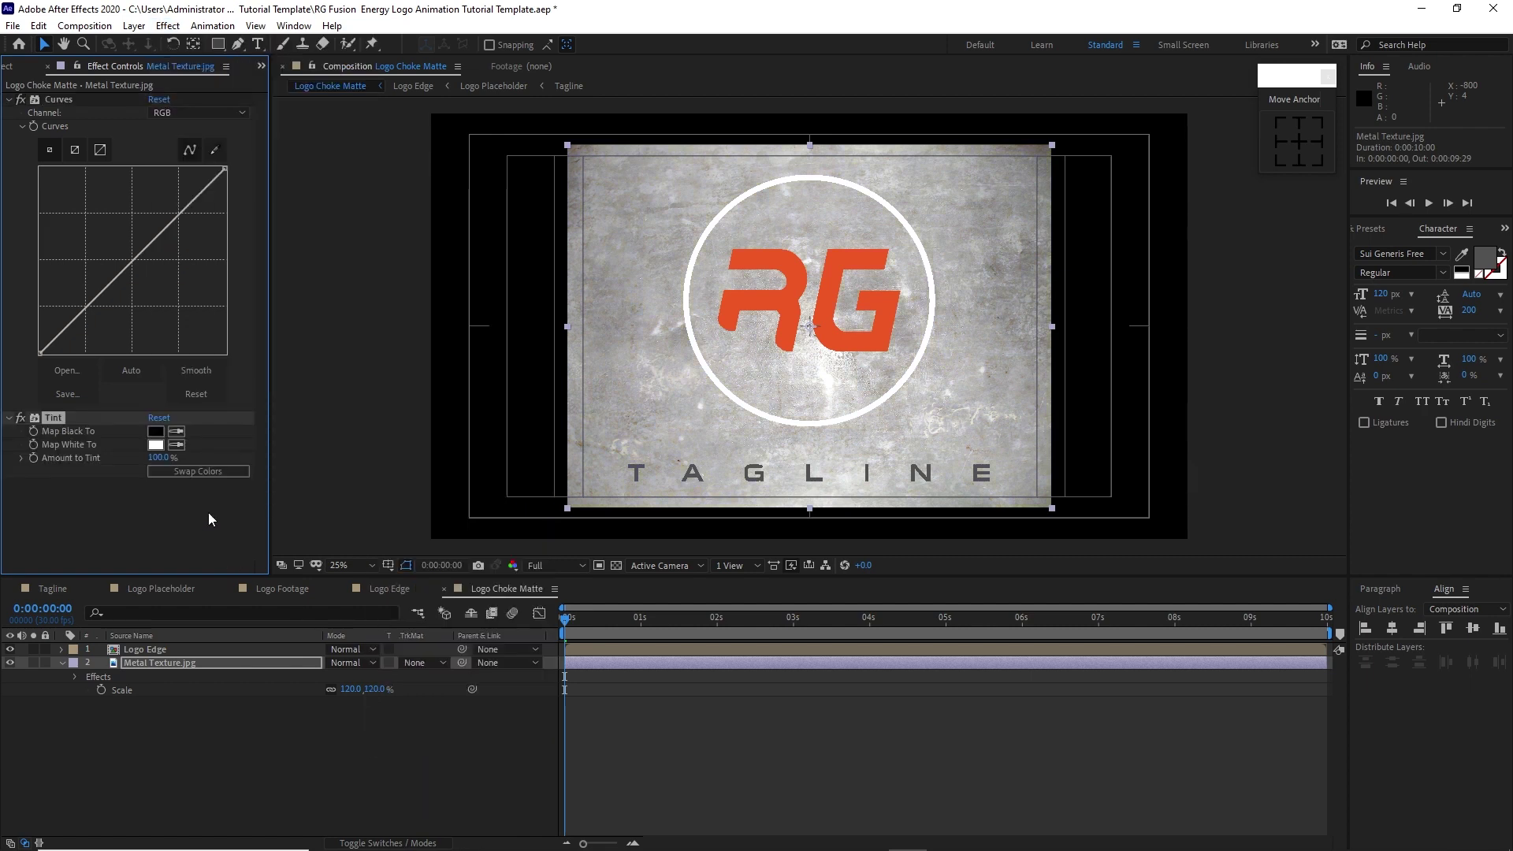
Step: Set the Tint effect's Map White To color to the grey 646363
click(156, 445)
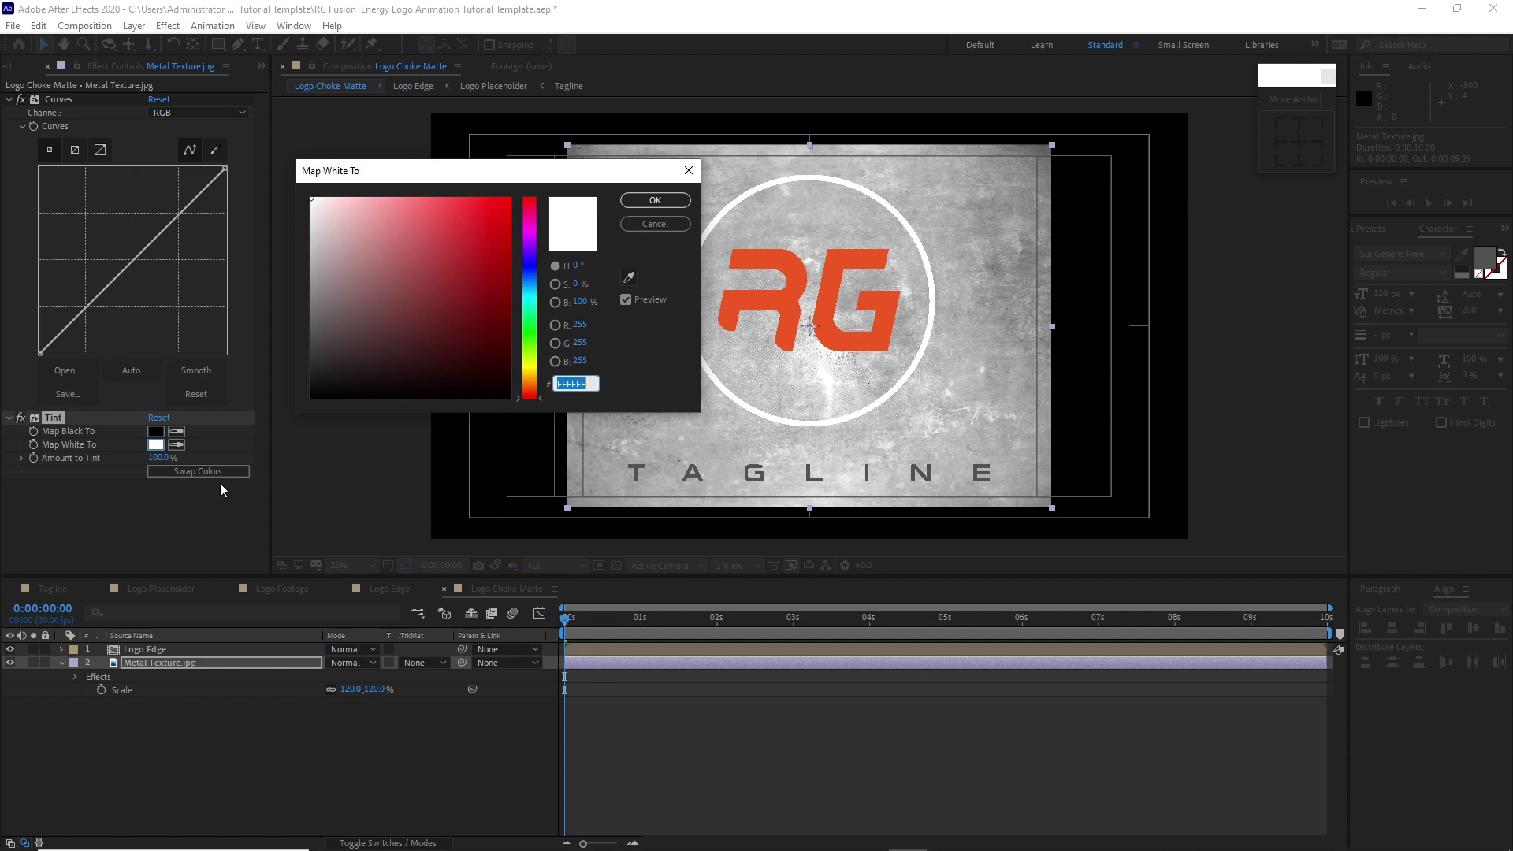
text(646363)
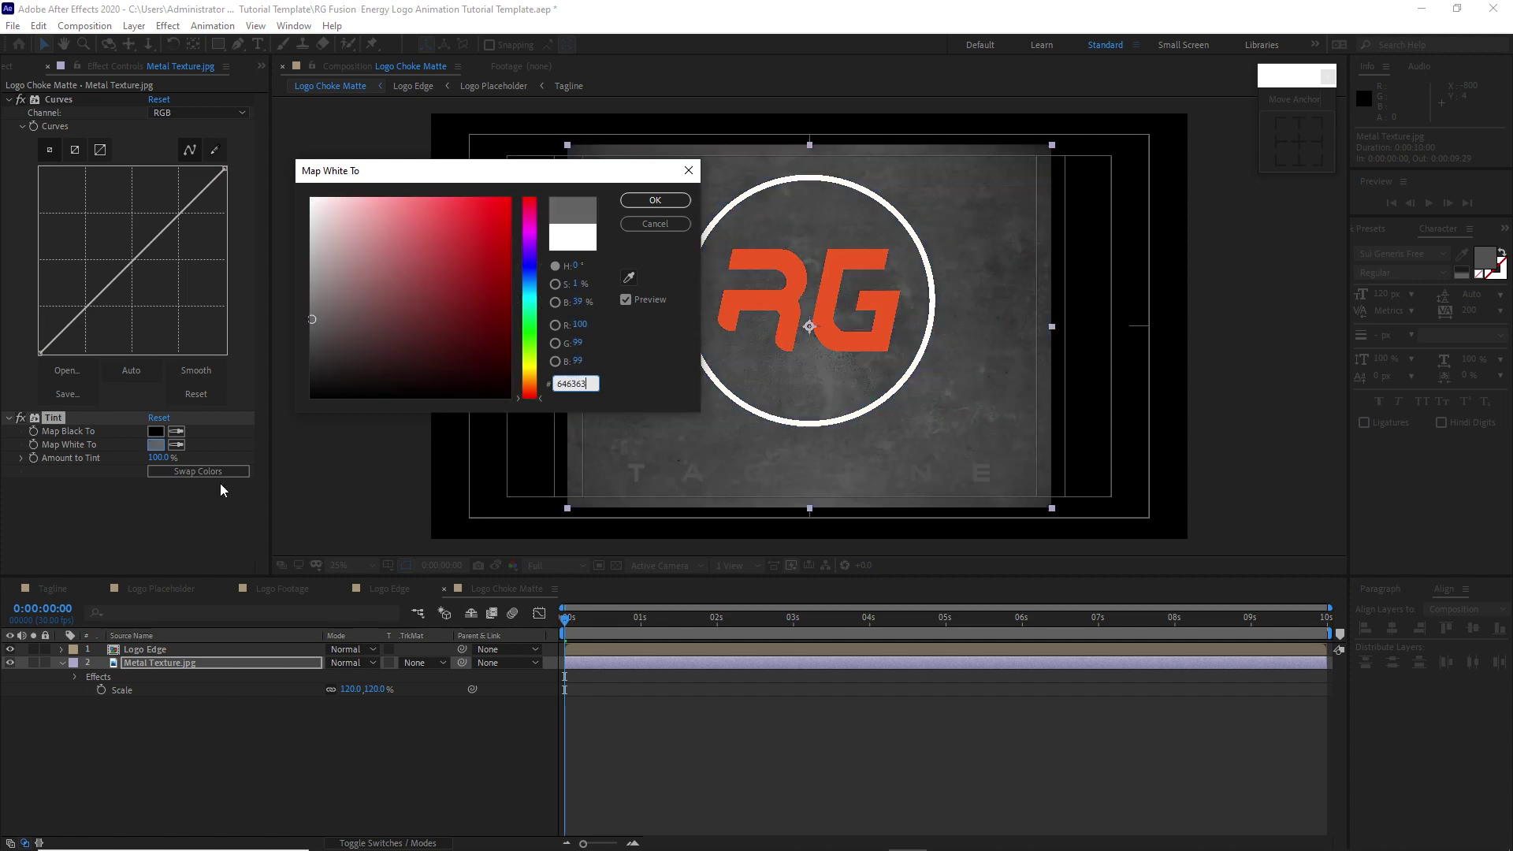
click(638, 203)
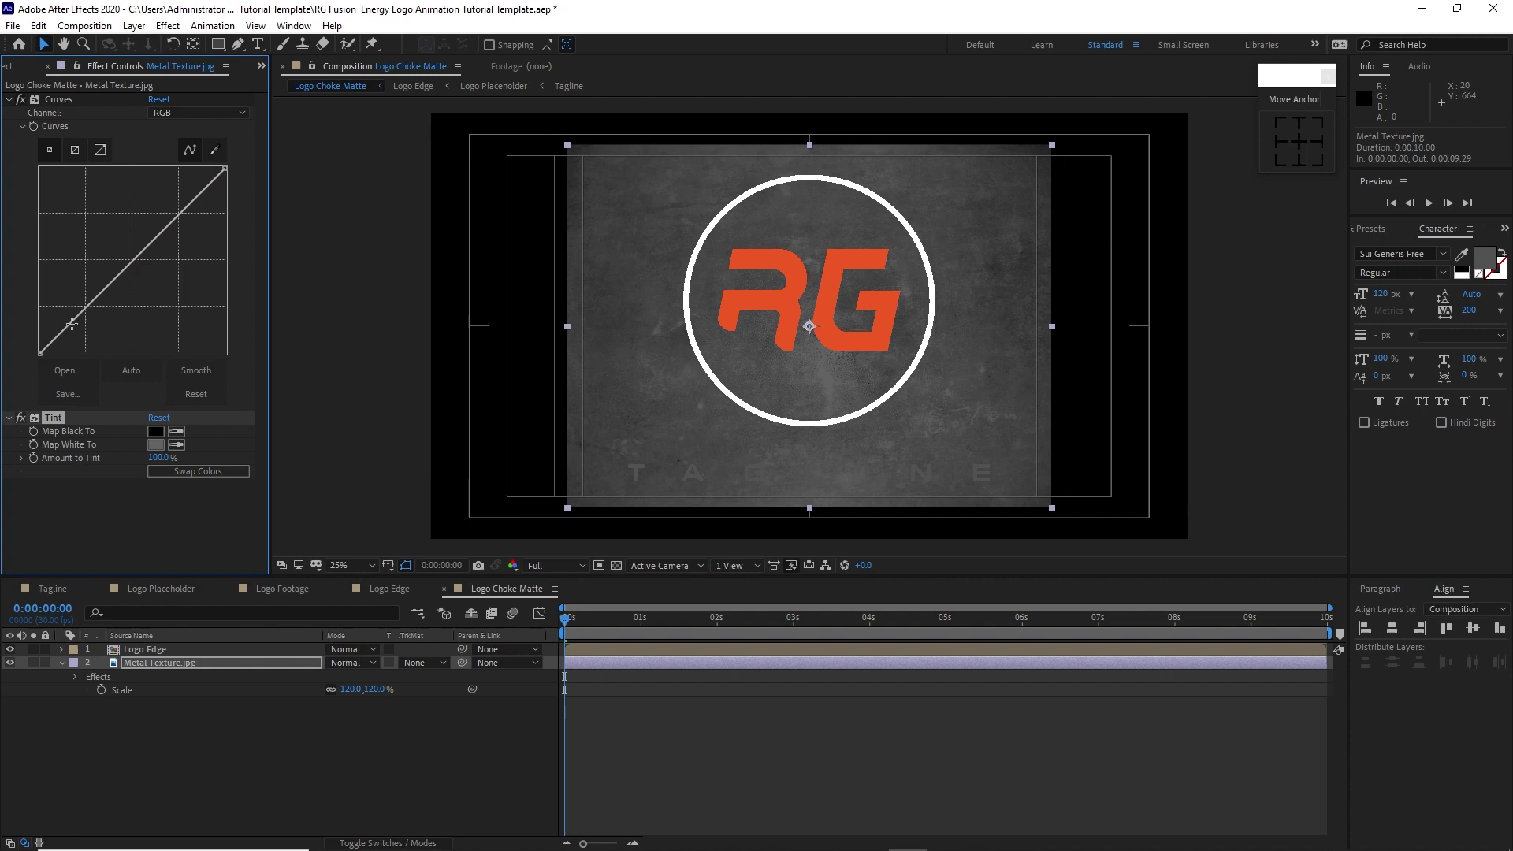
Step: Reshape the metal texture's RGB curve into a steep S-shape, crushing the shadows to black and lifting the highlights
drag(86, 307, 127, 348)
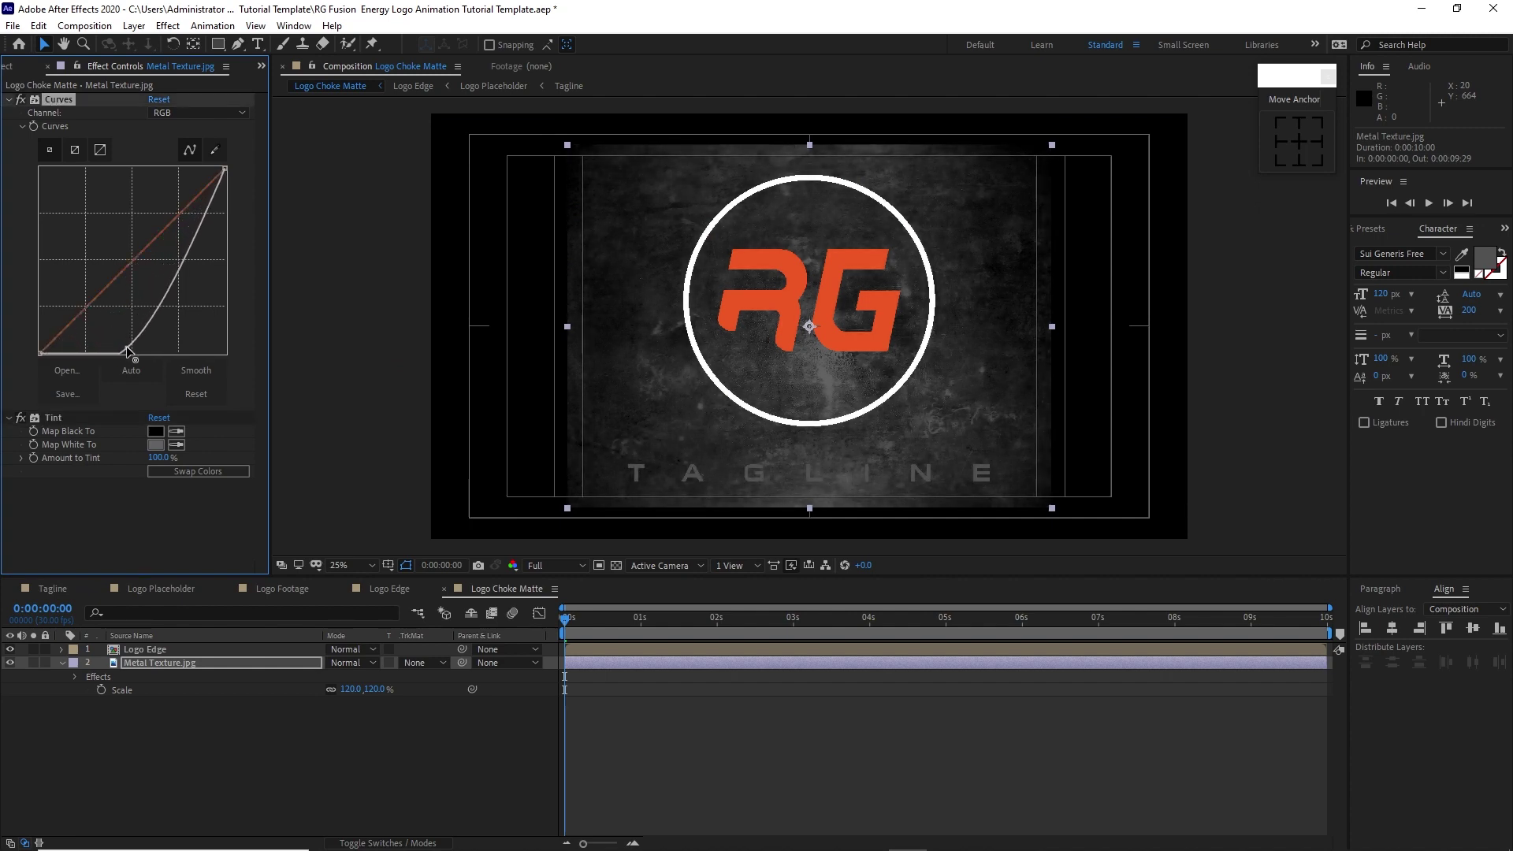
click(198, 242)
drag(198, 242, 157, 235)
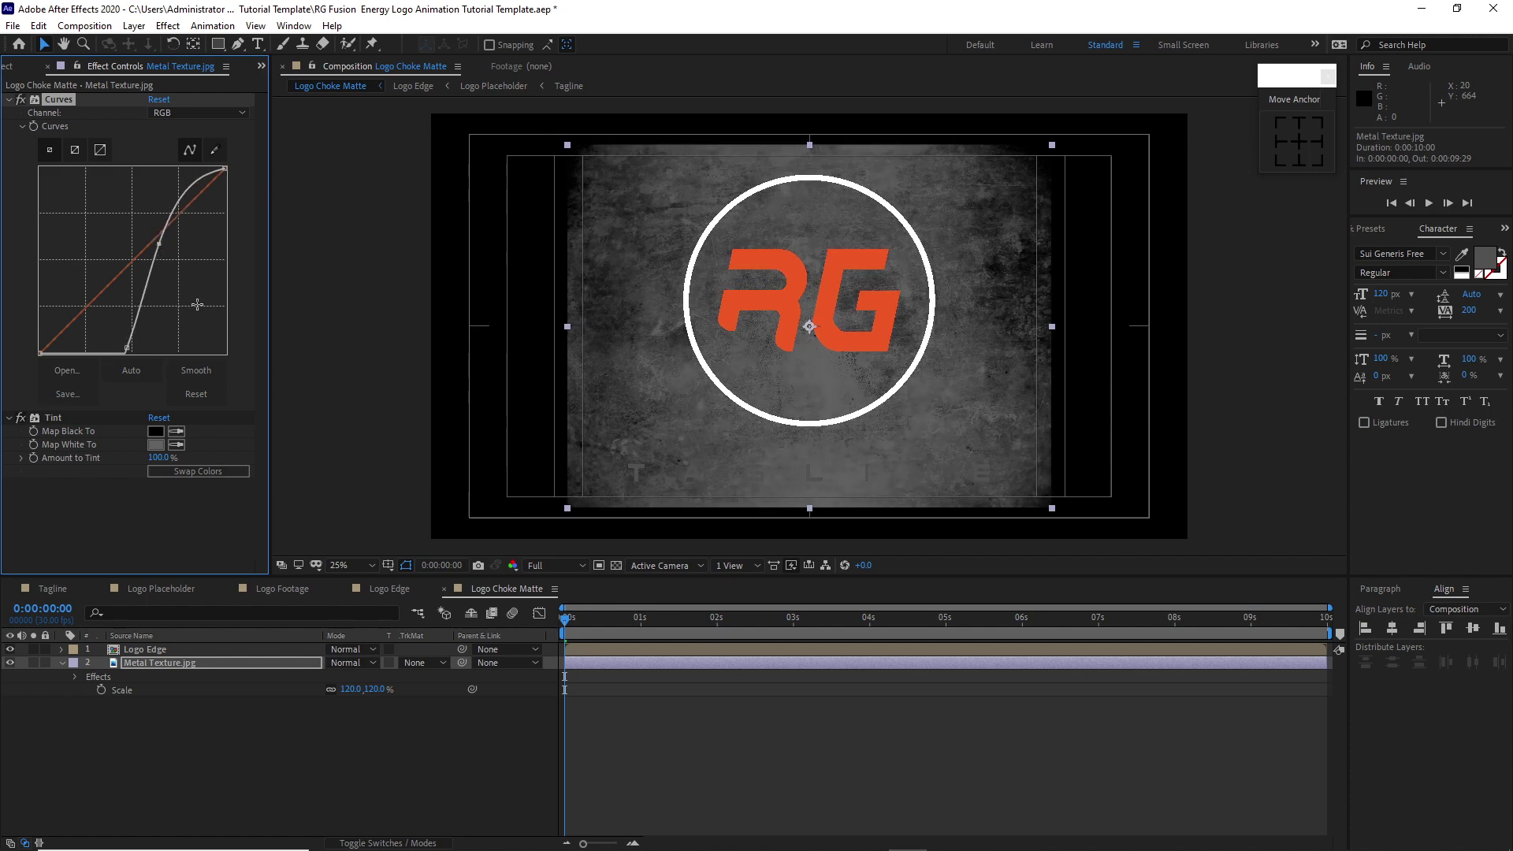
Step: Set the Metal Texture.jpg layer's track matte to Alpha Matte "Logo Edge"
click(430, 665)
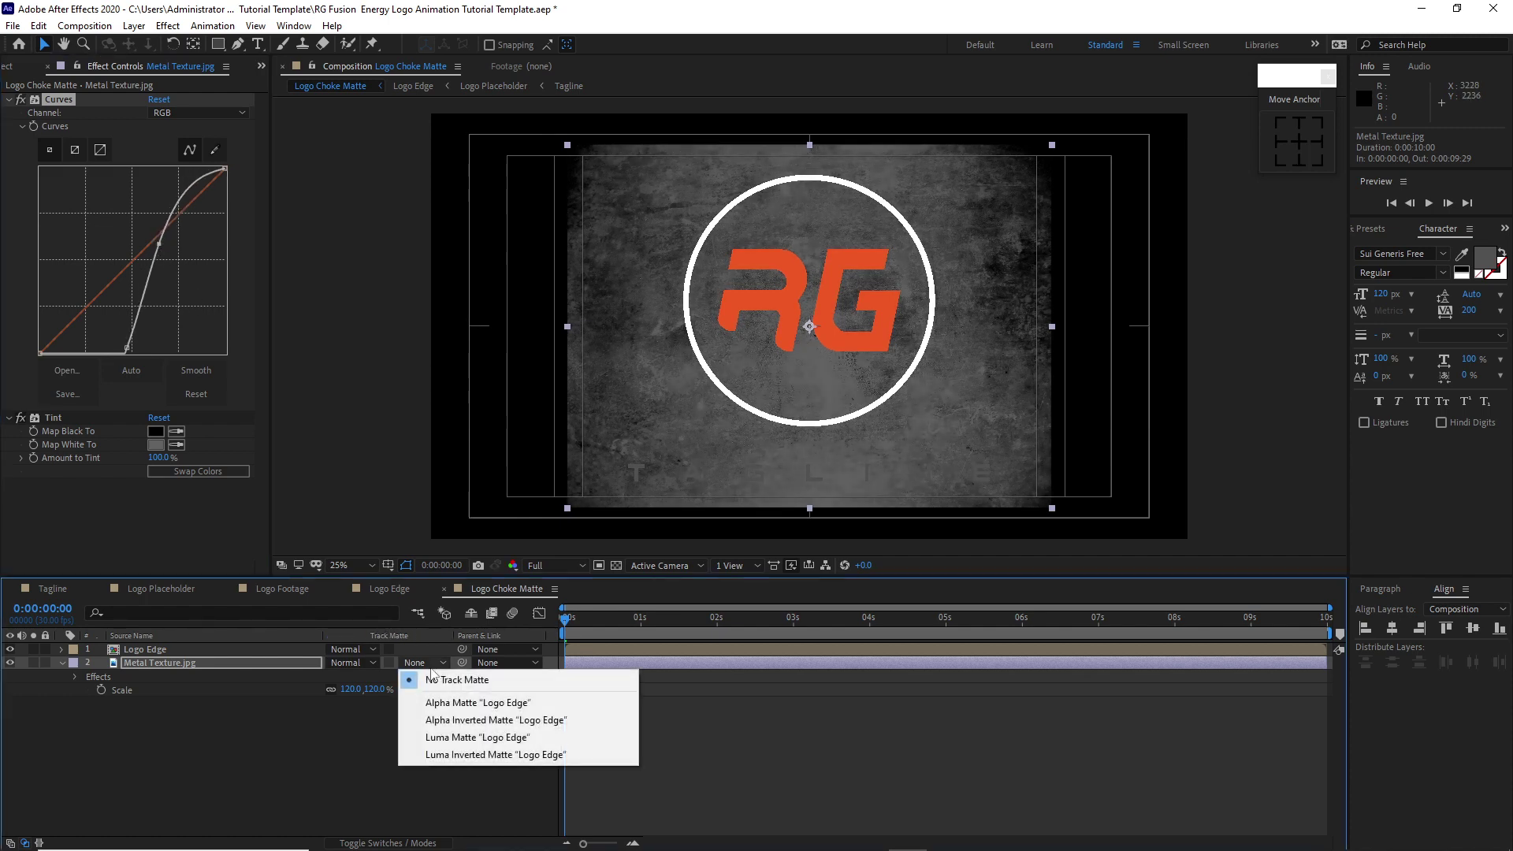
click(432, 701)
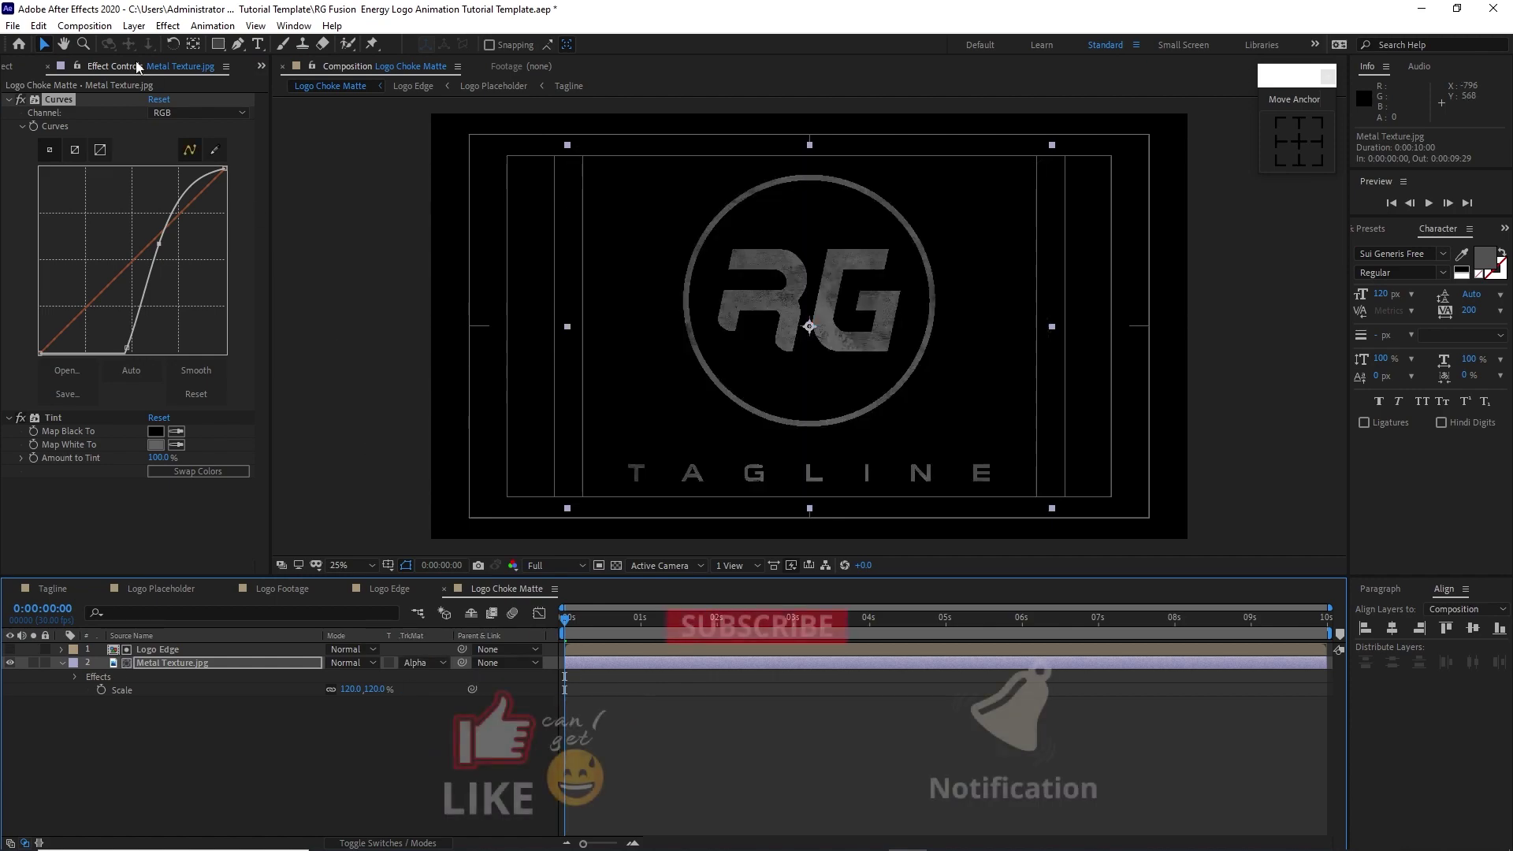
Step: Create a new 3840 x 2160 px, 10-second composition named Logo Pre COMP
click(84, 25)
click(99, 45)
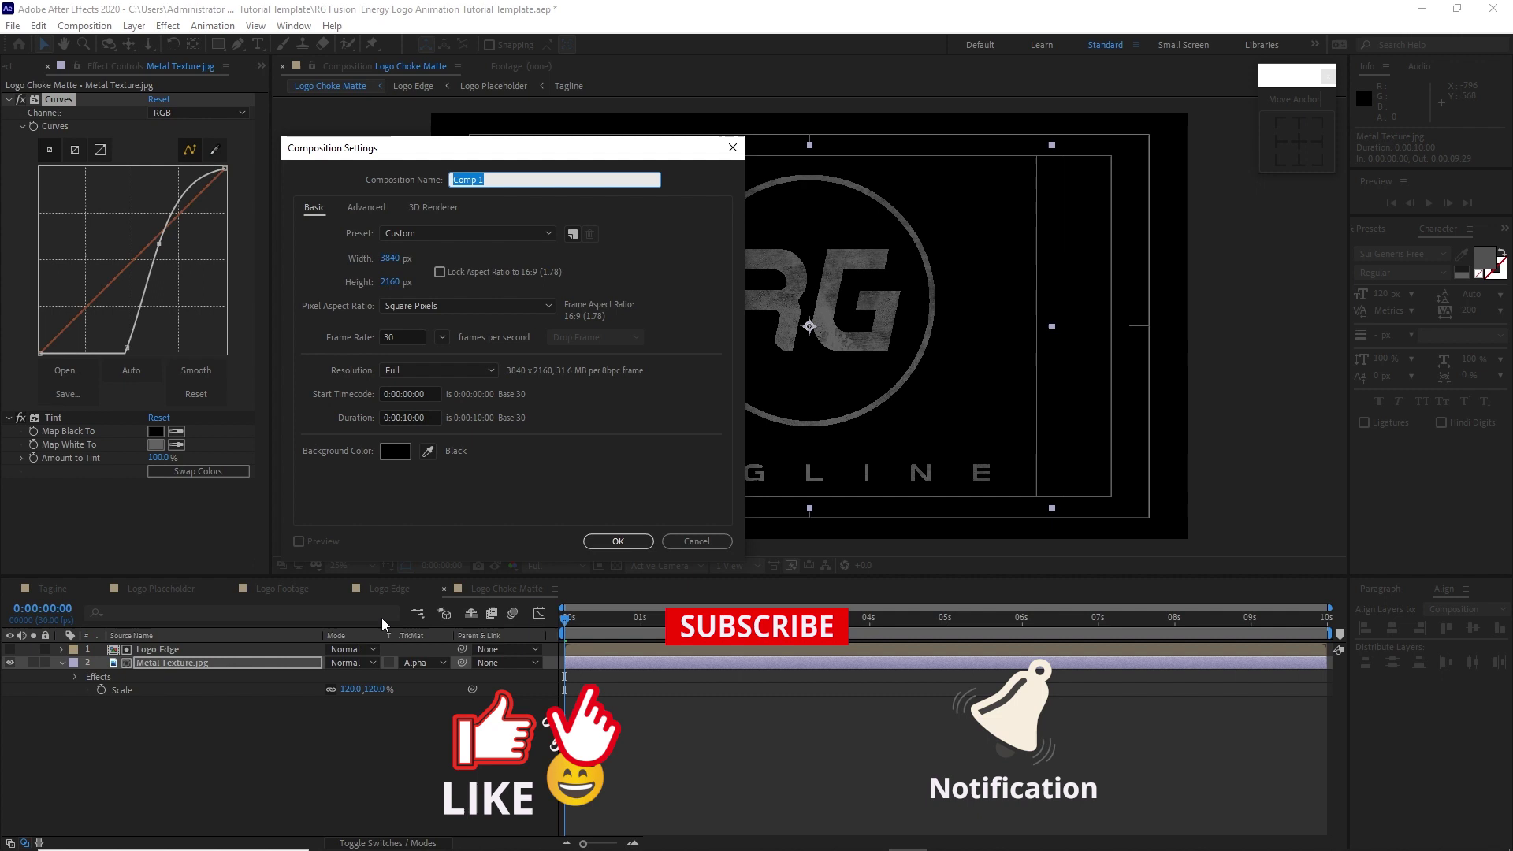
text(Logo)
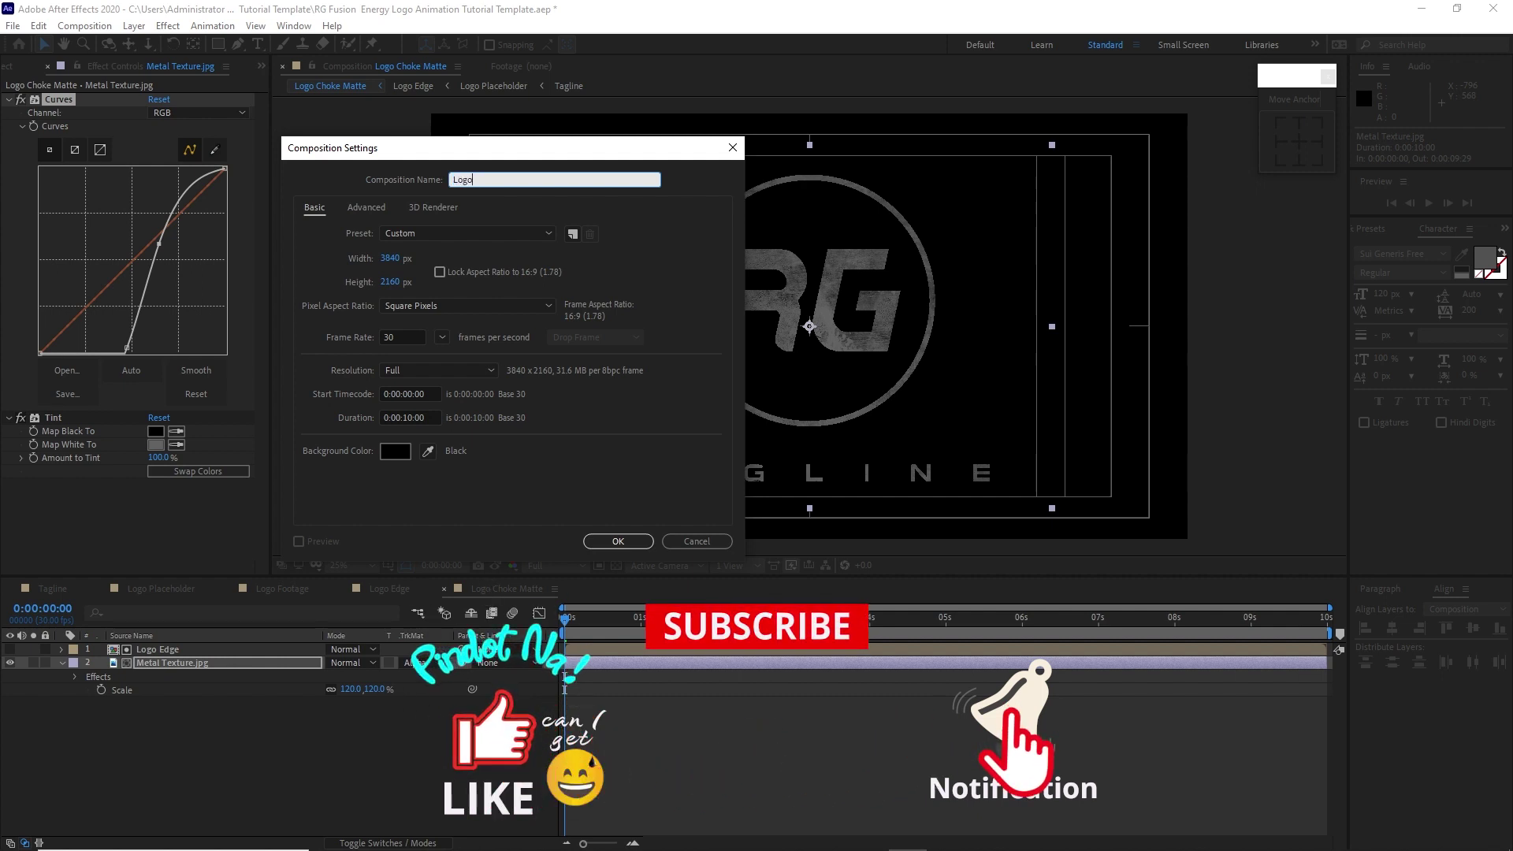
text( Pre COMP)
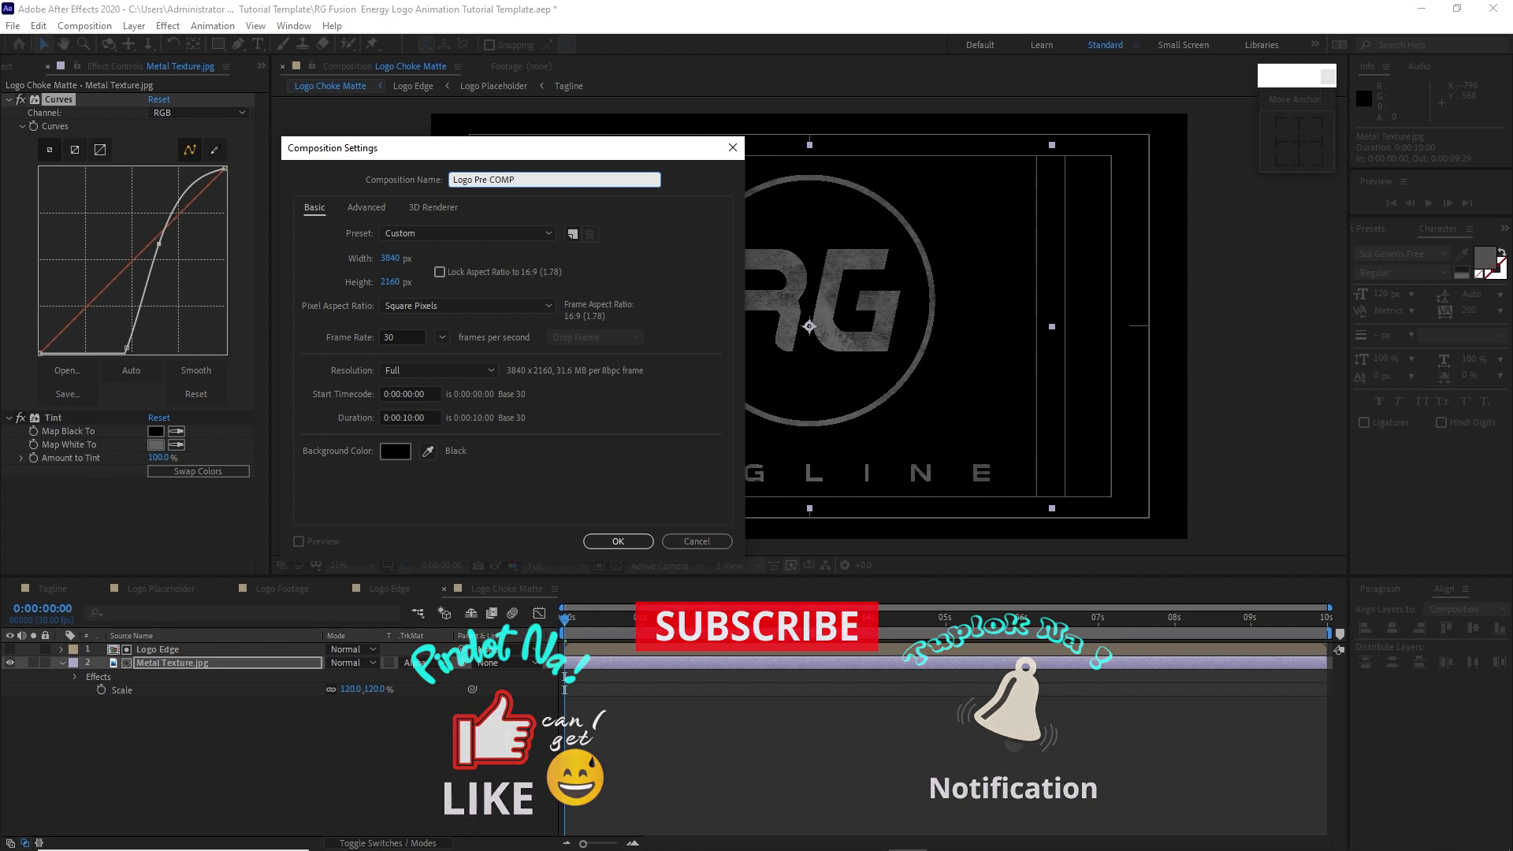
click(622, 541)
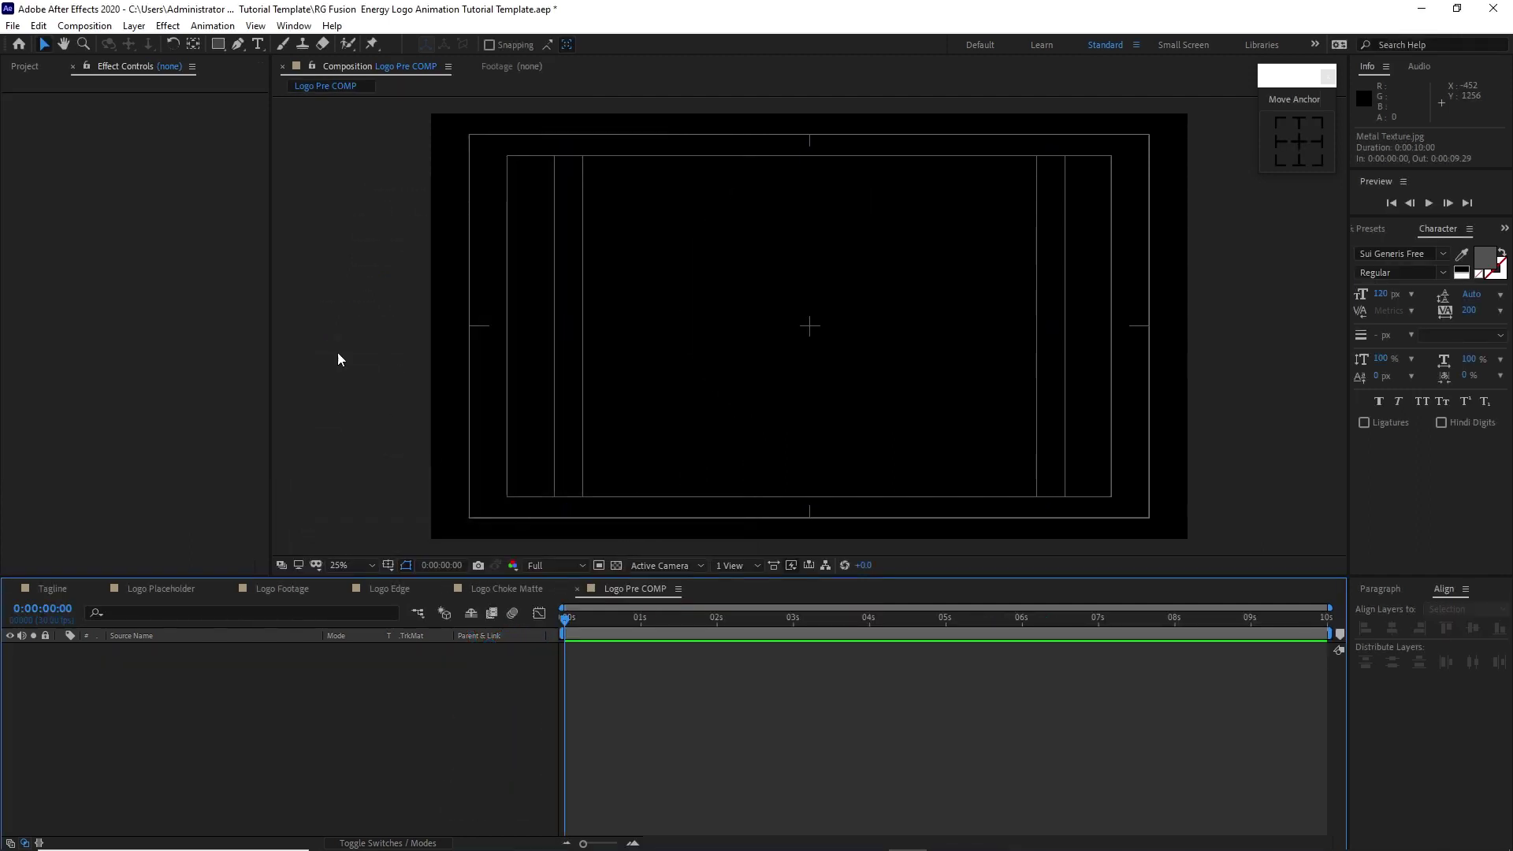
Step: Add Logo Footage to Logo Pre COMP with Logo Choke Matte above it, serving as the footage's alpha matte
click(24, 67)
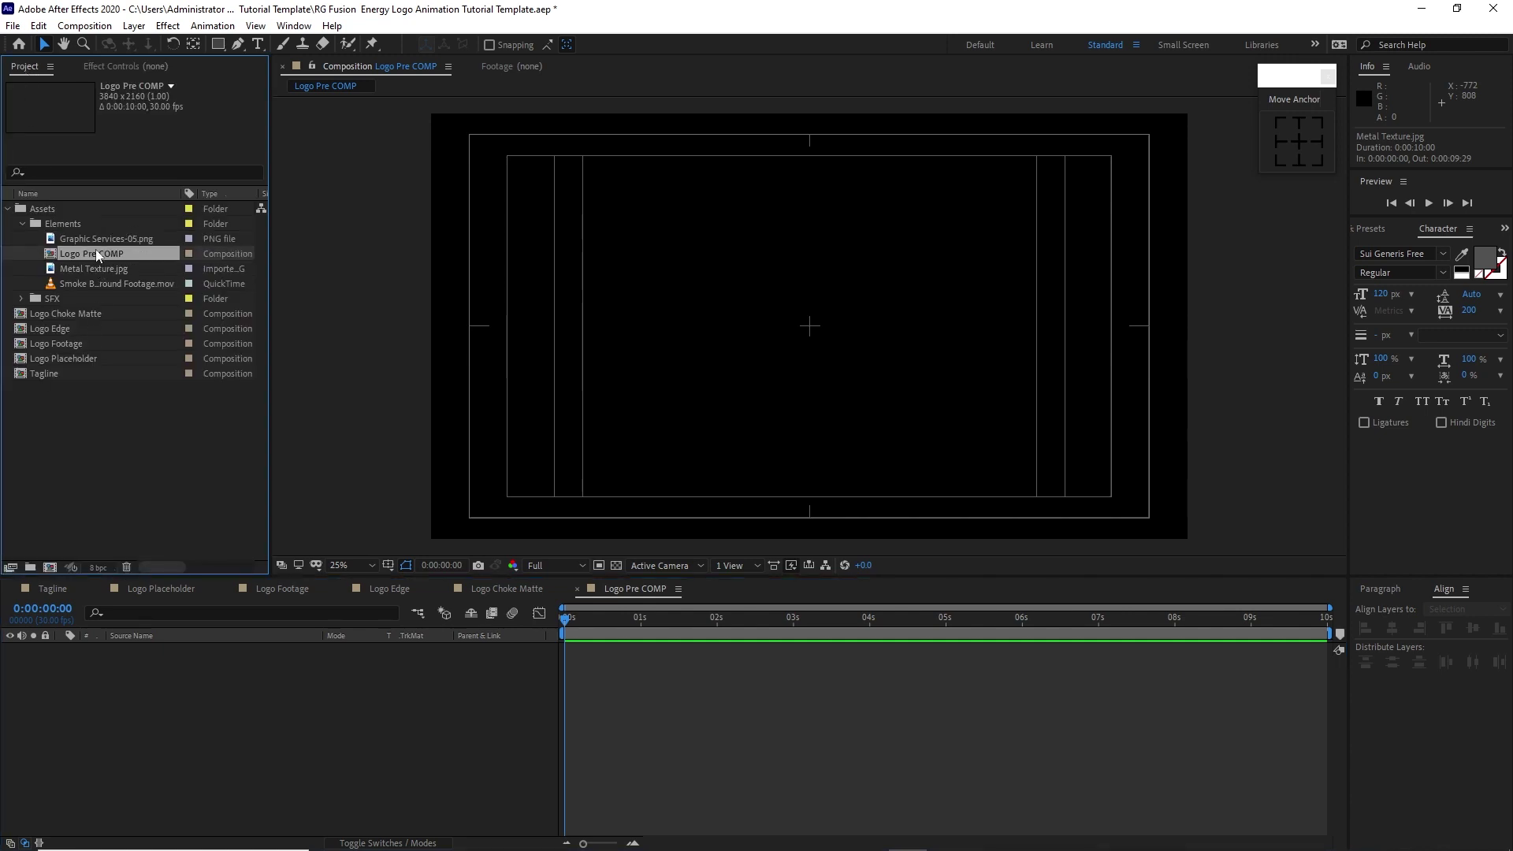
drag(96, 253, 158, 729)
click(58, 328)
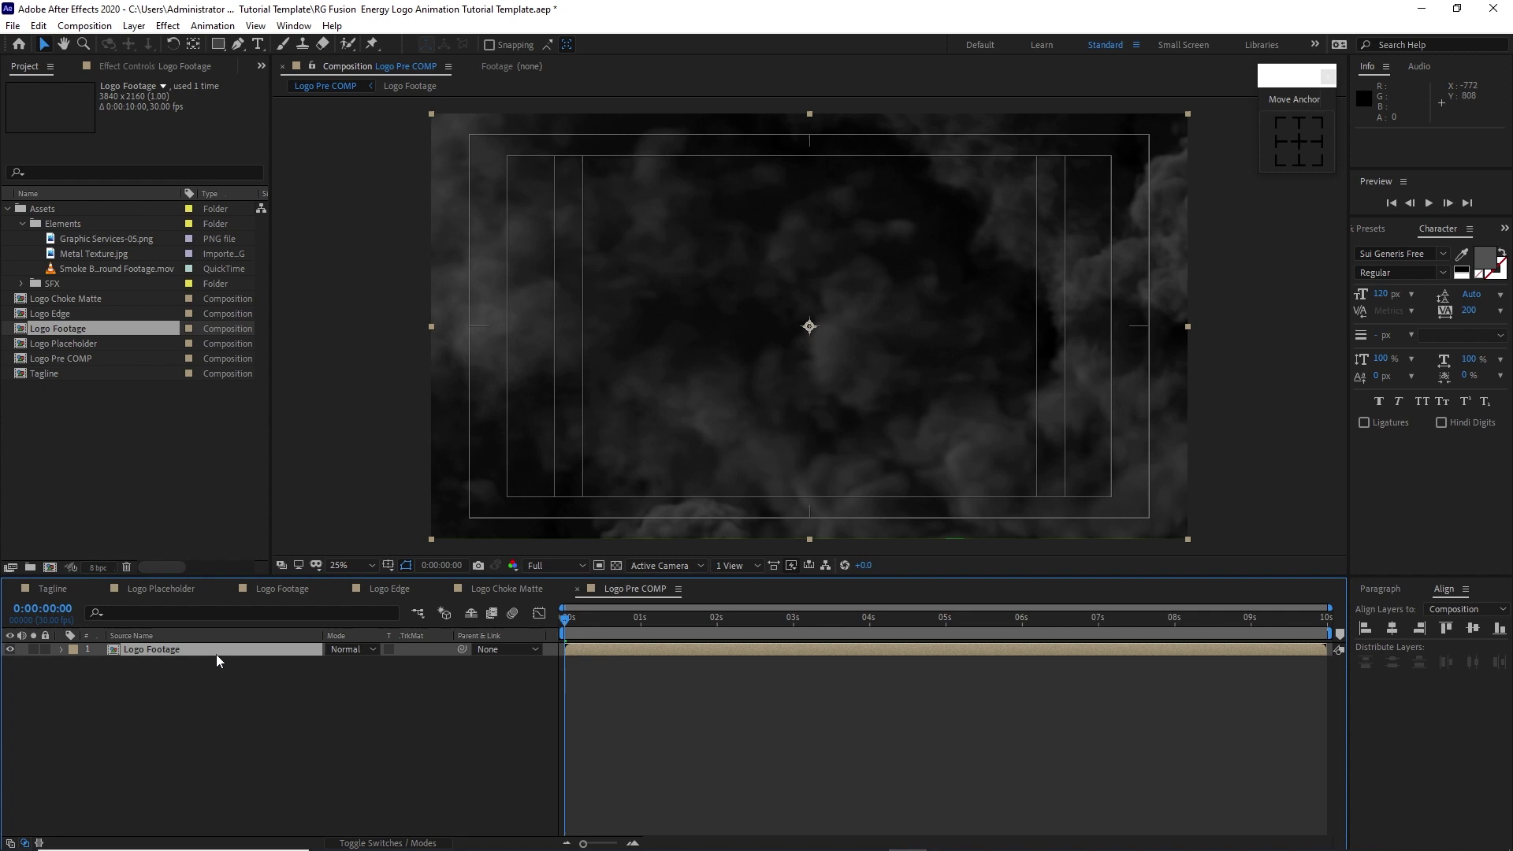
drag(57, 300, 158, 652)
click(443, 663)
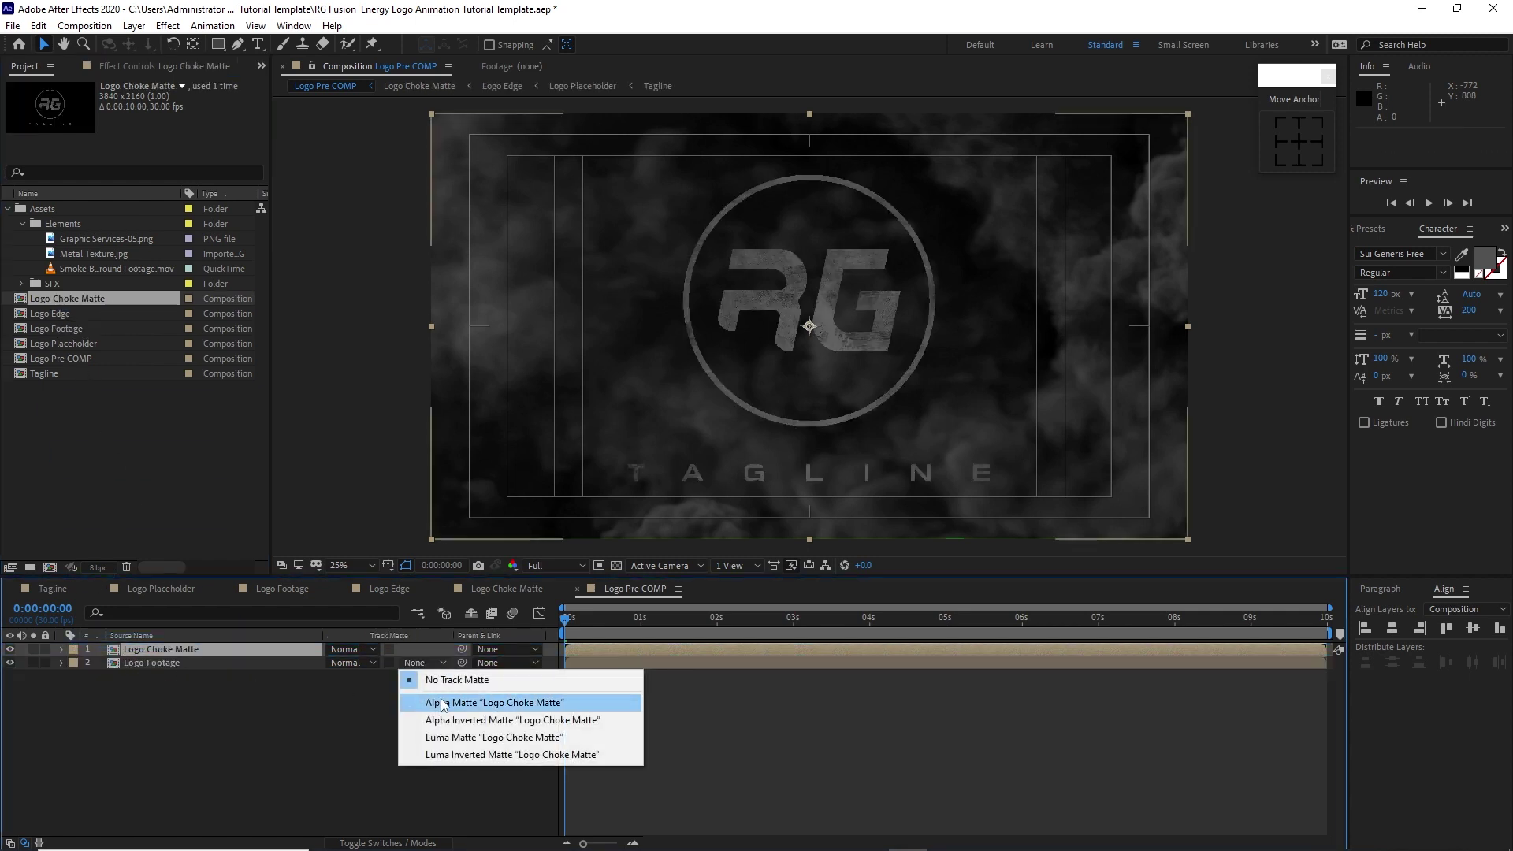
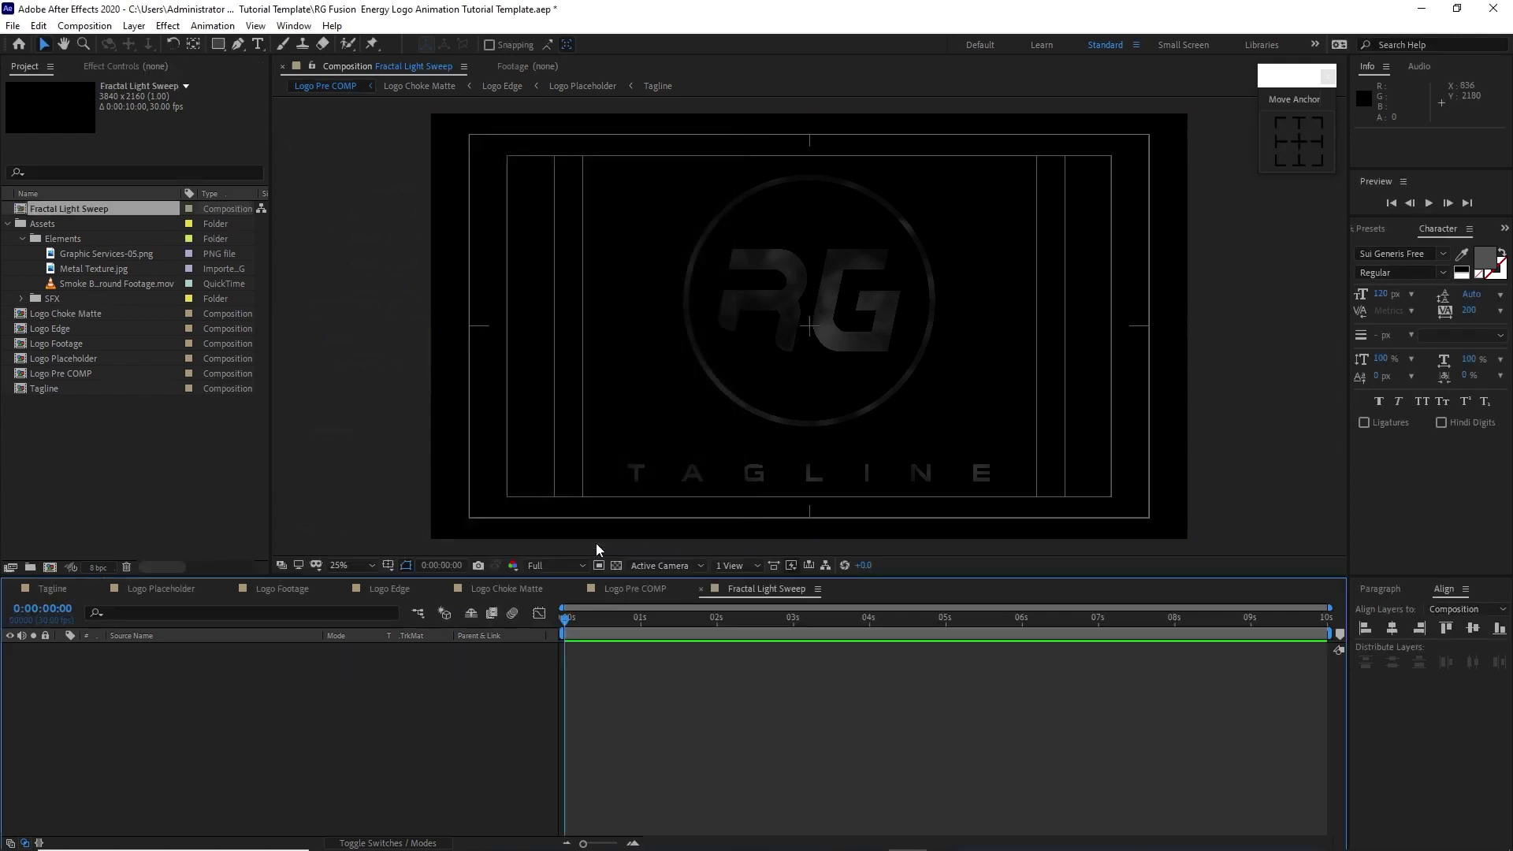
Step: Add Logo Edge to the Fractal Light Sweep composition and apply a Tint effect with Map White To set to black
drag(77, 333, 140, 669)
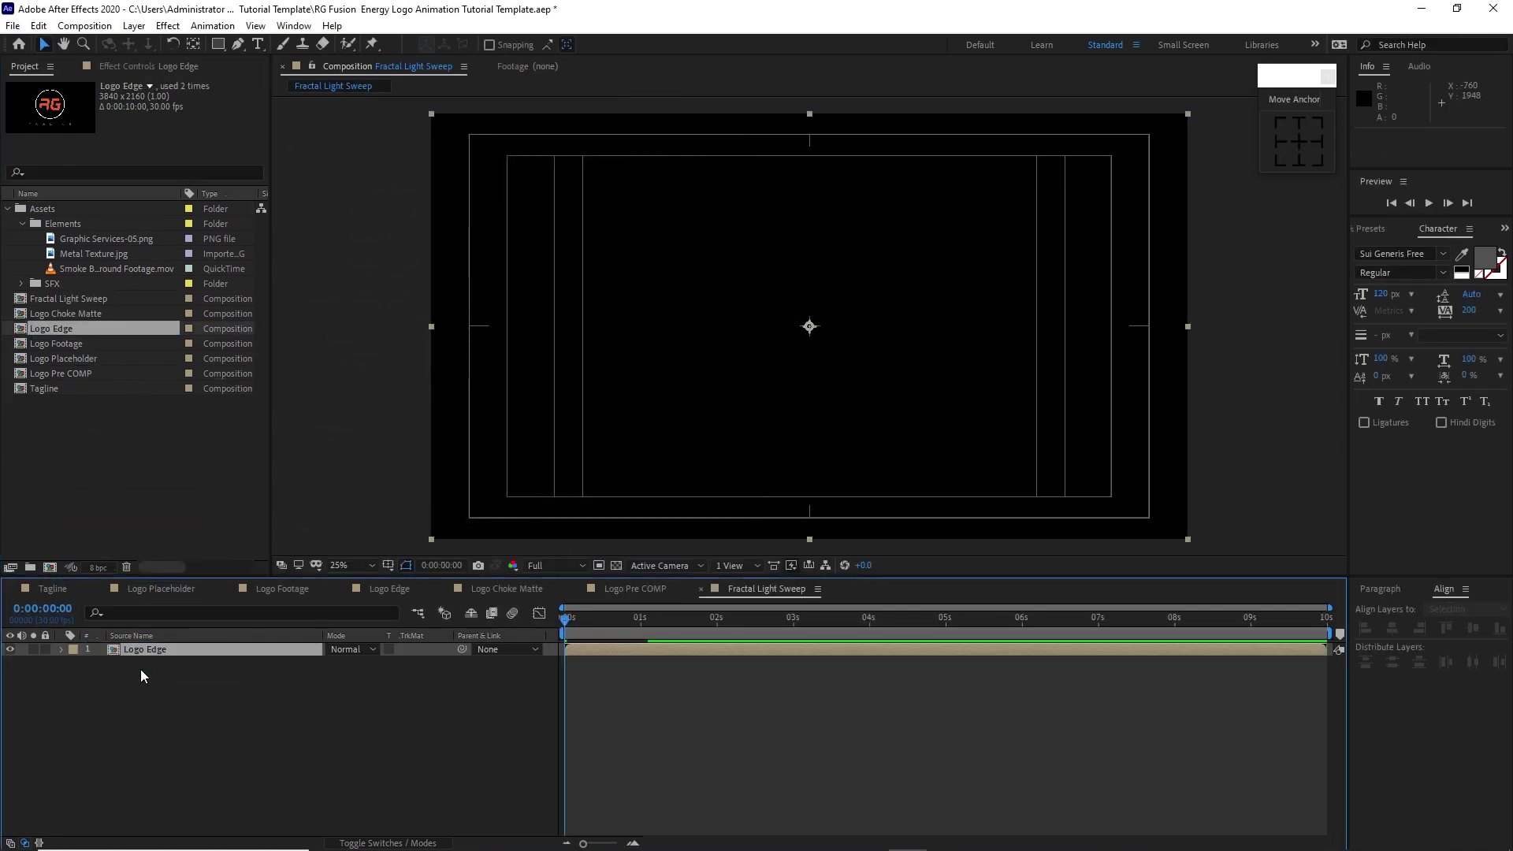
click(168, 25)
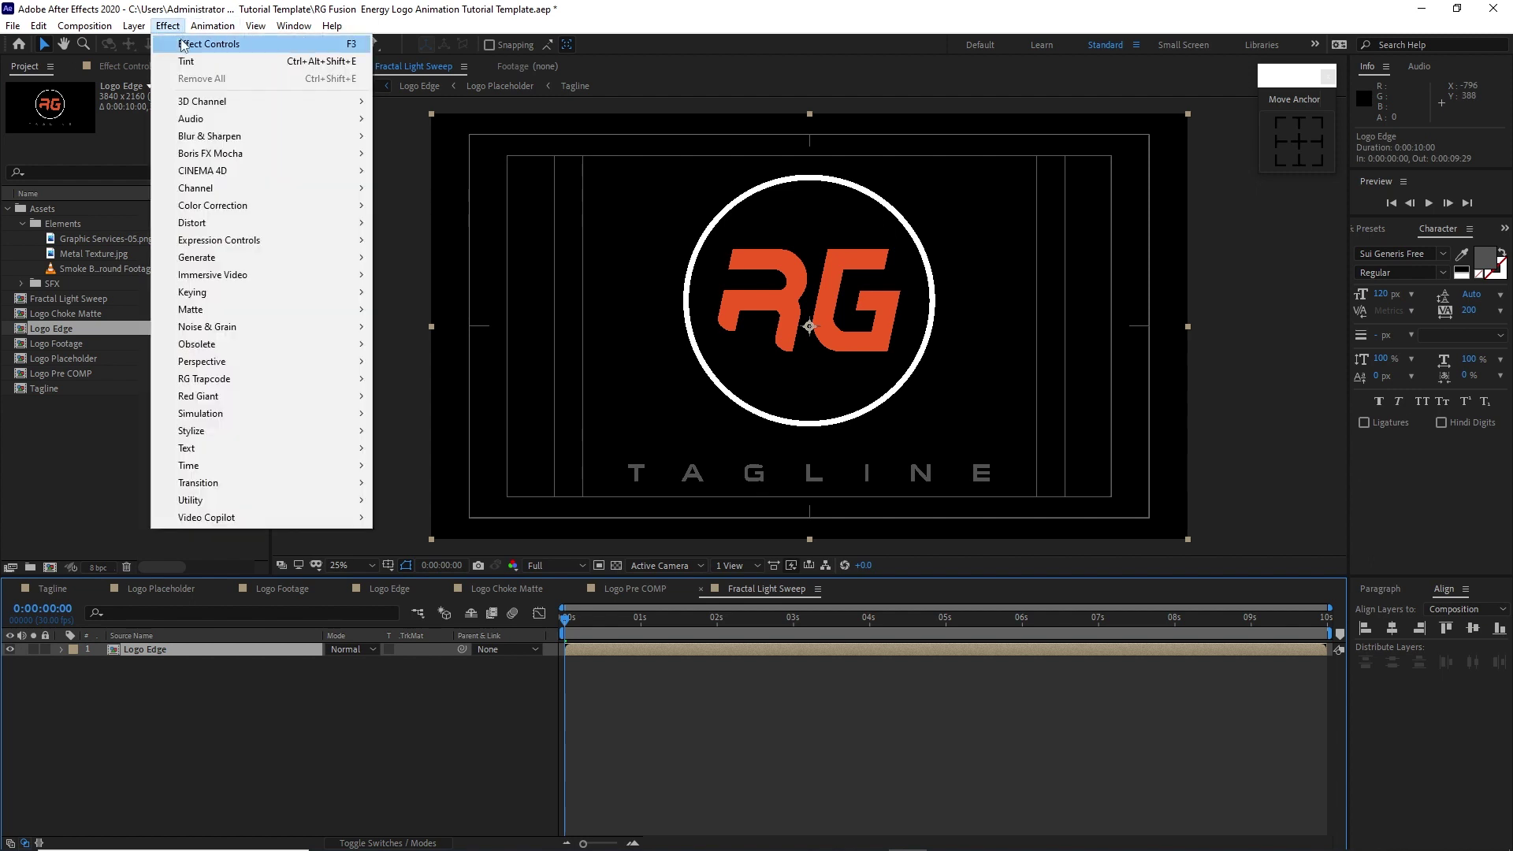
mouse_move(233, 206)
click(456, 745)
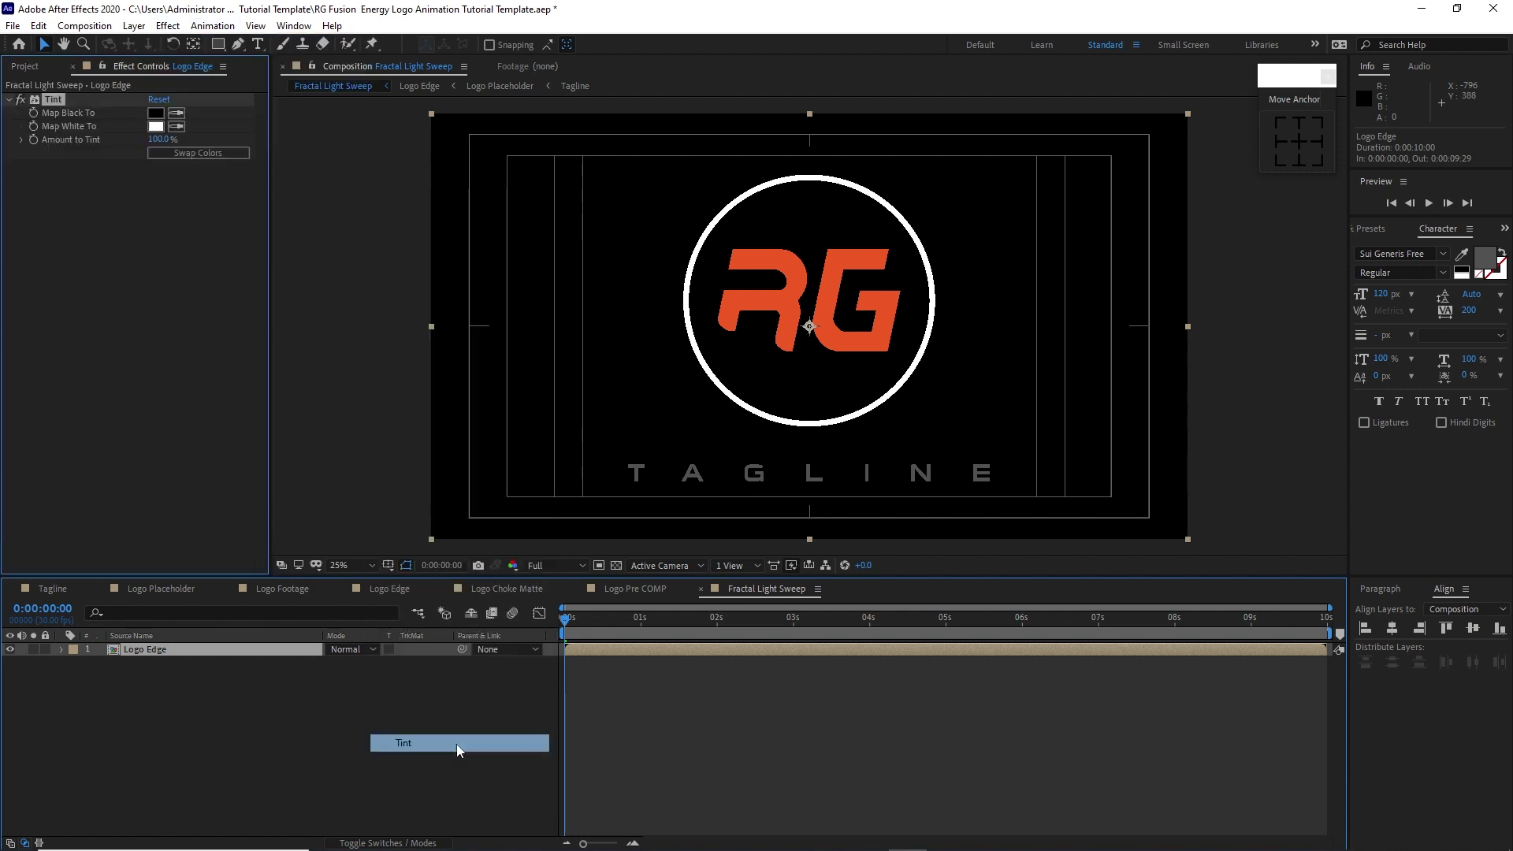
click(176, 127)
click(161, 115)
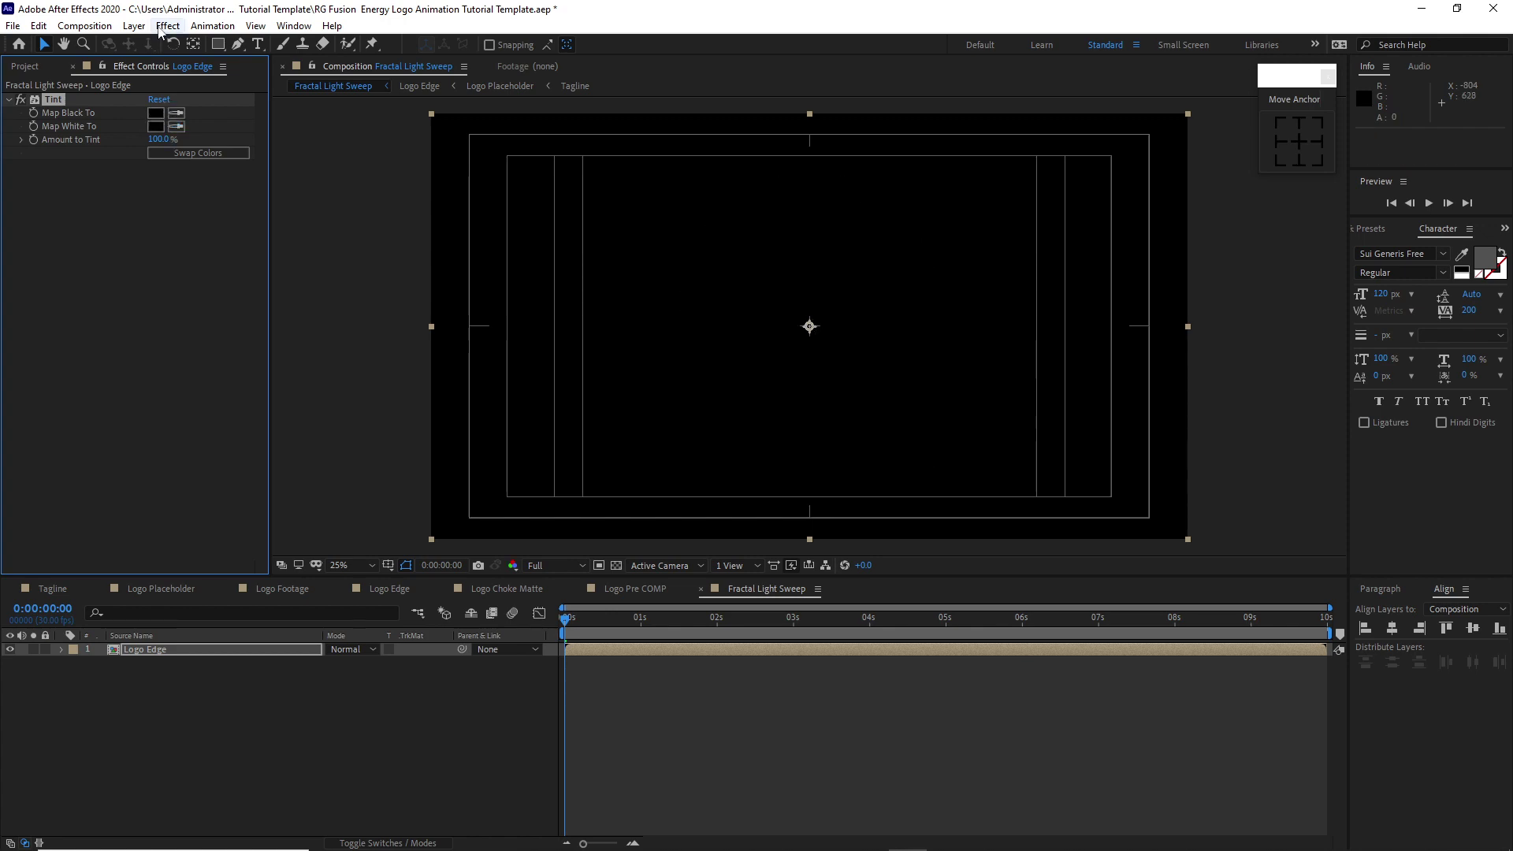
Step: Apply CC Light Sweep to the Logo Edge layer and keyframe its Center at -858, 532 at the start of the composition
click(167, 26)
mouse_move(270, 258)
click(439, 398)
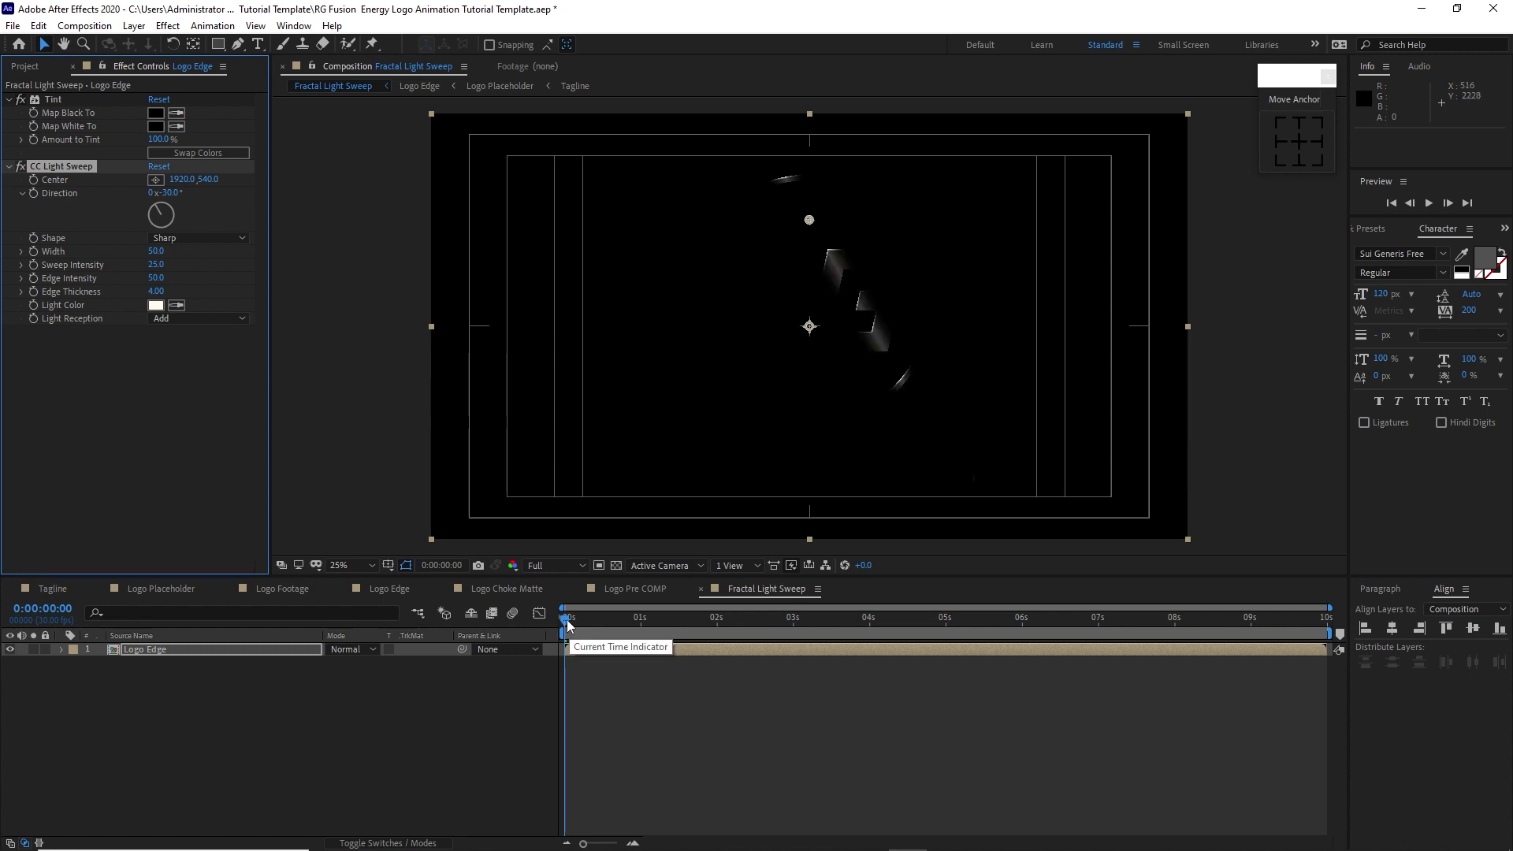
click(183, 180)
text(-858)
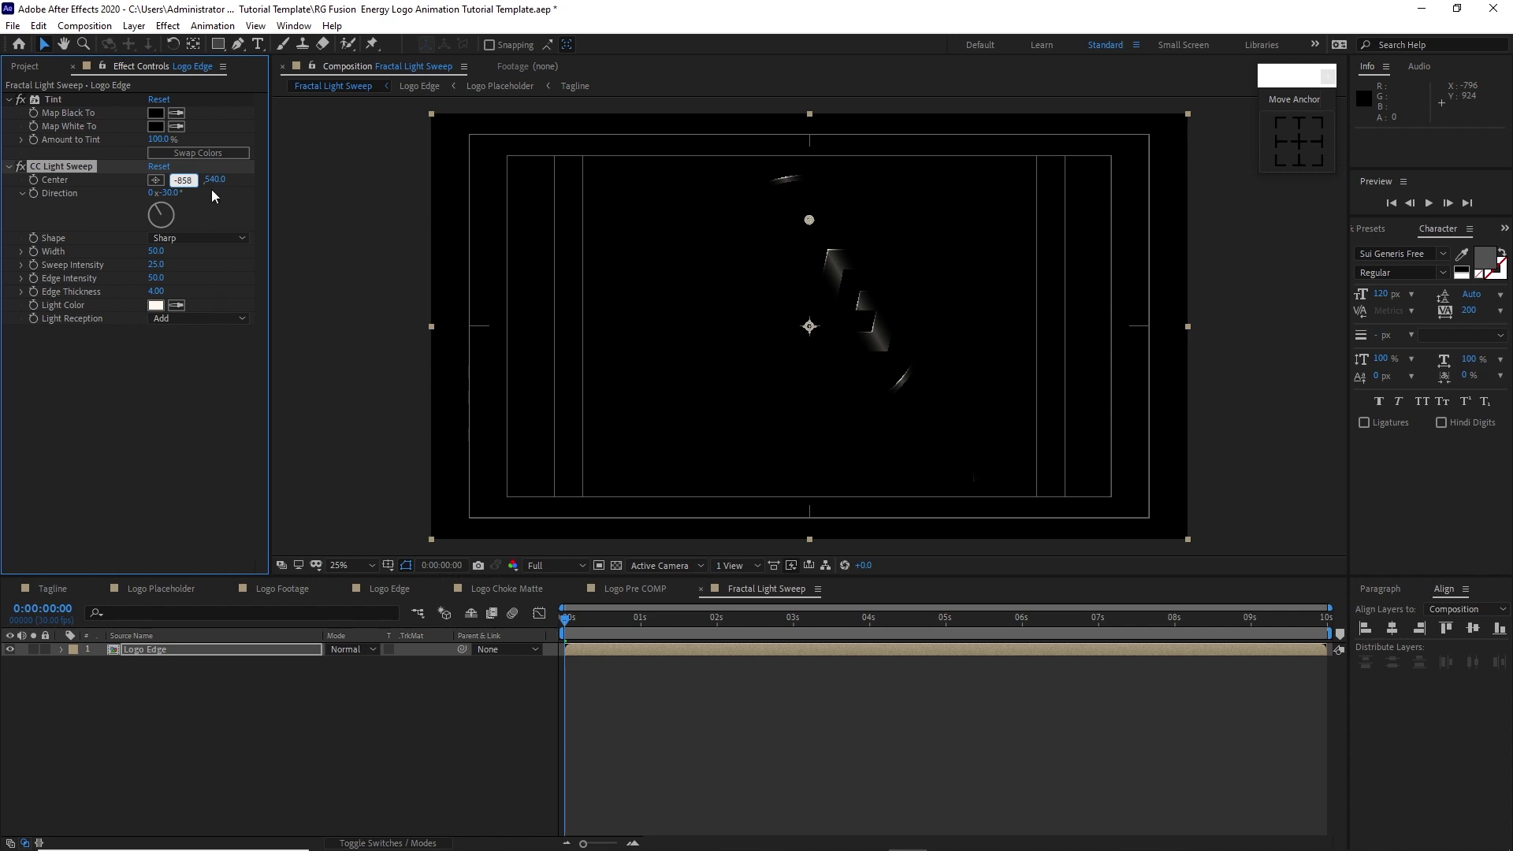
key(Tab)
text(532)
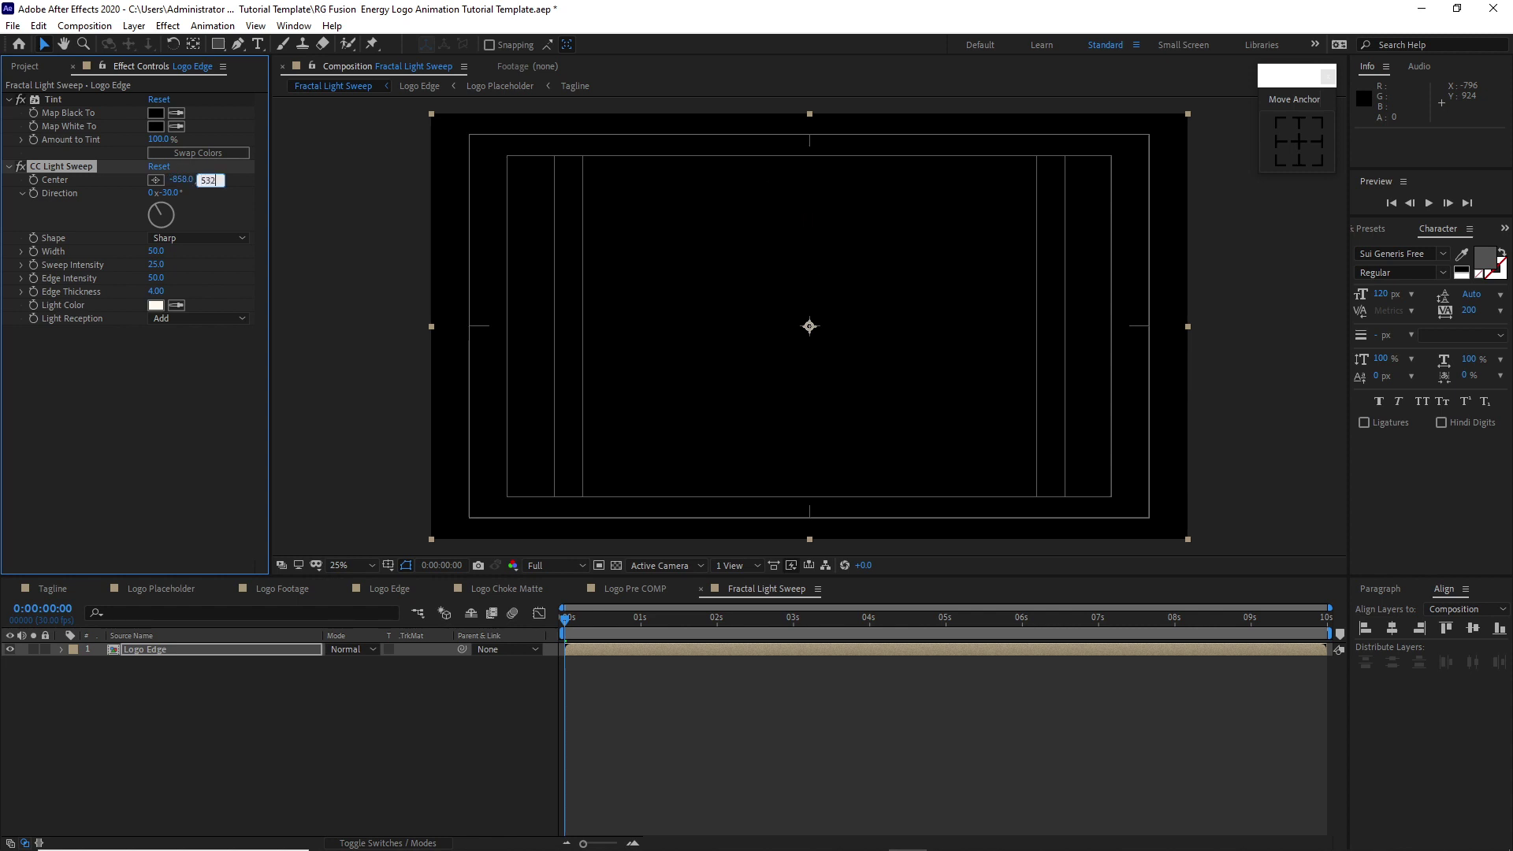
click(36, 182)
Step: Keyframe the light sweep's Center at 3951, 284 at the composition's last frame, 0:00:09:29
click(1327, 618)
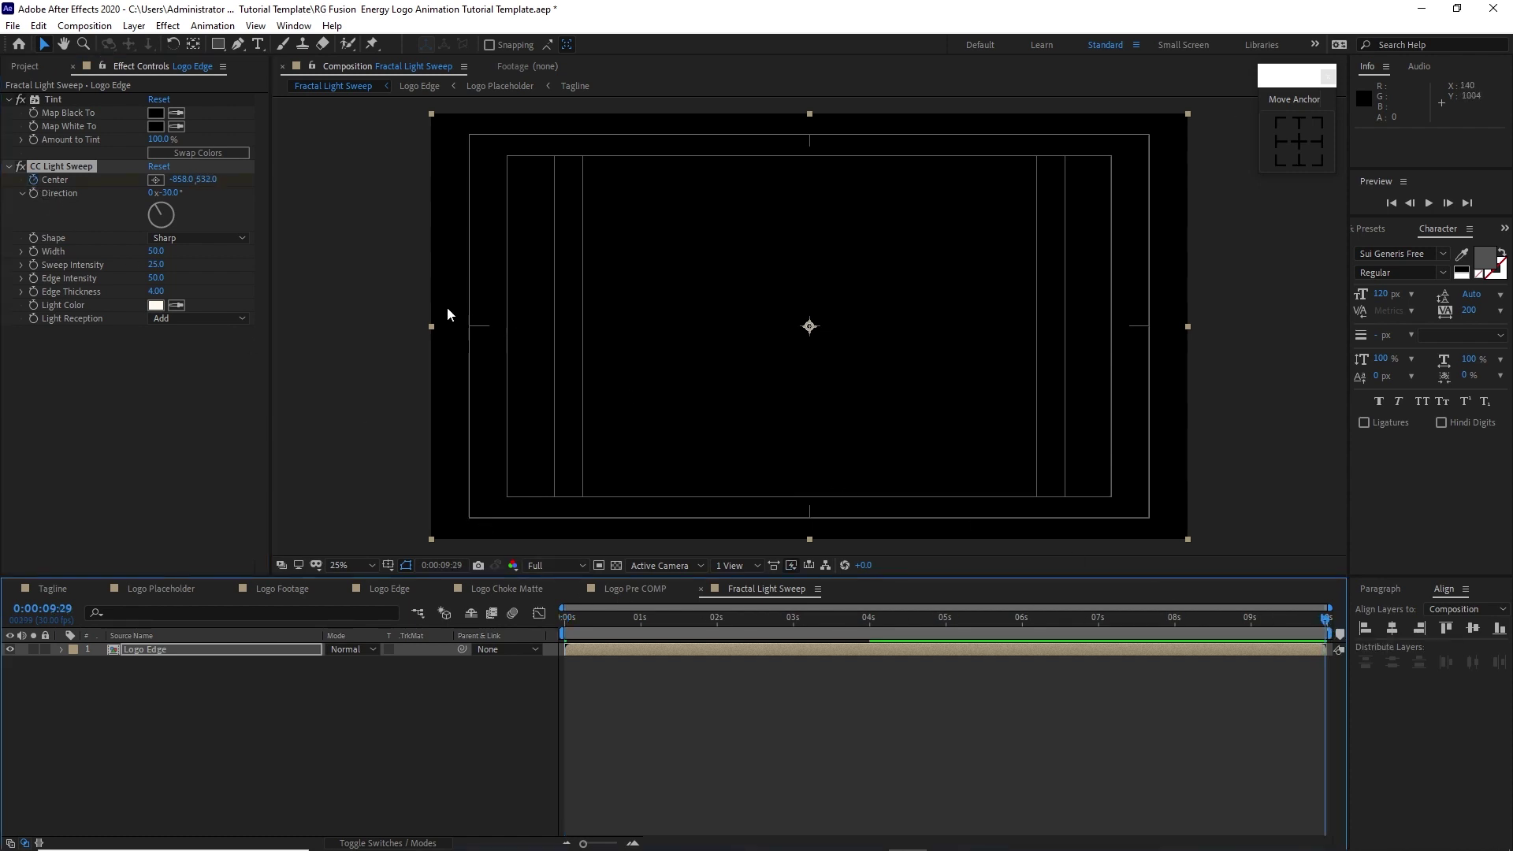
click(181, 179)
text(3)
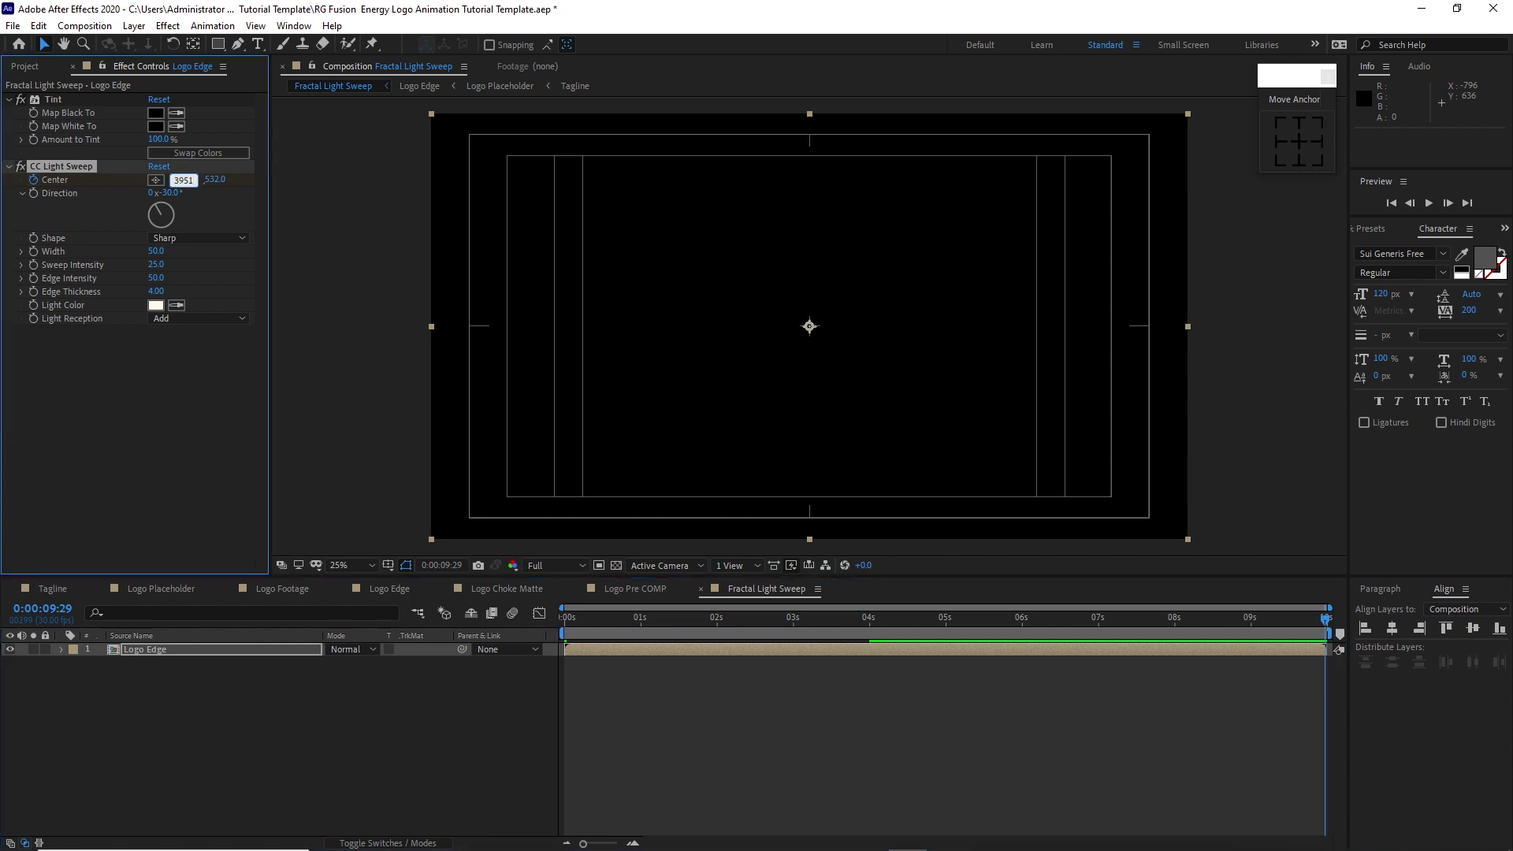
text(951)
click(214, 180)
text(284)
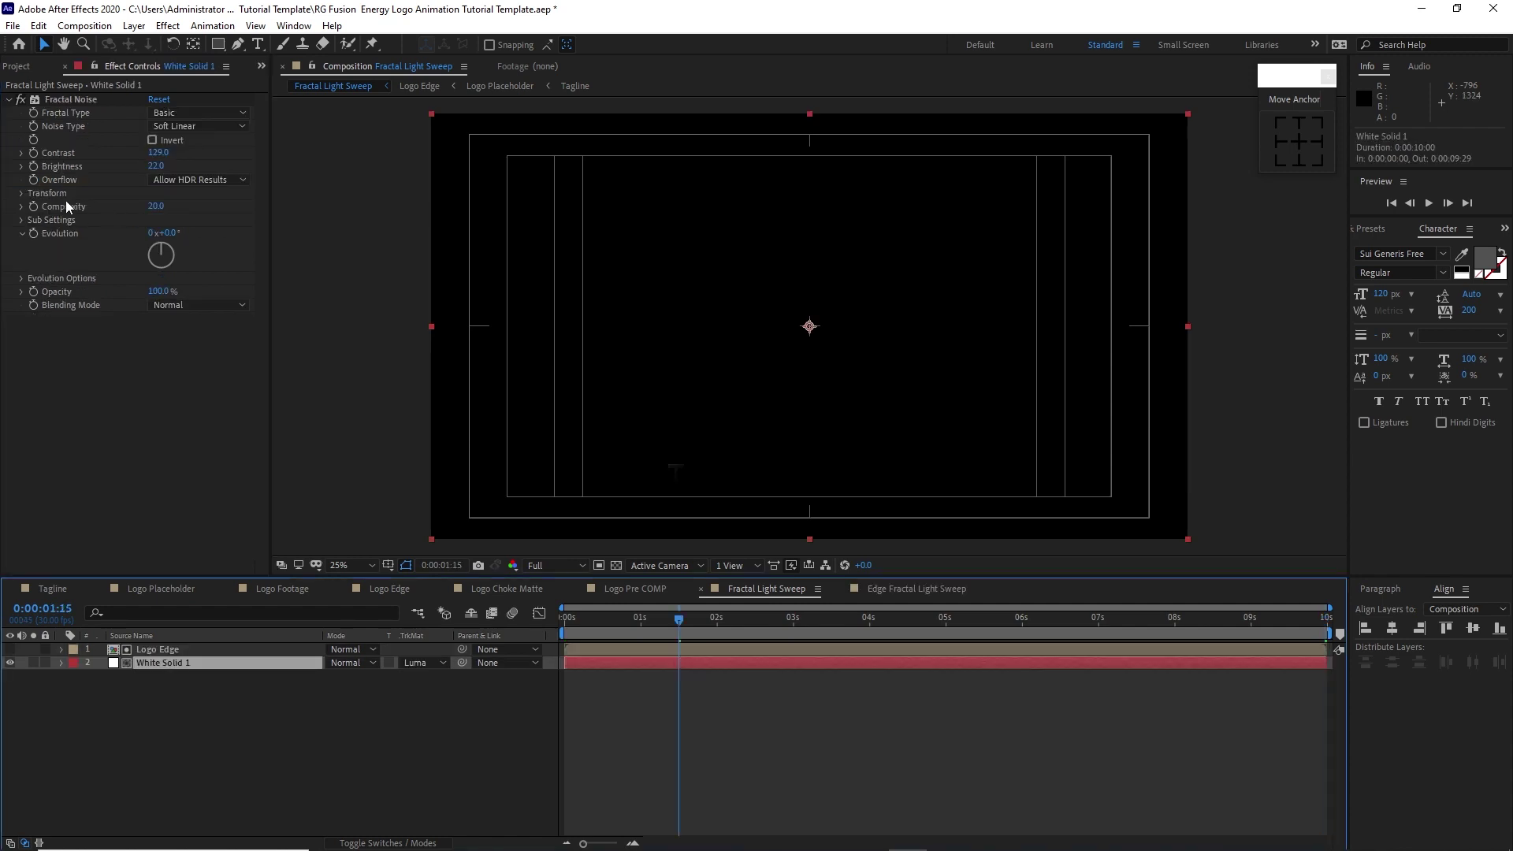
Step: Set the Scale of the White Solid 1 layer's Fractal Noise effect to 600
click(22, 194)
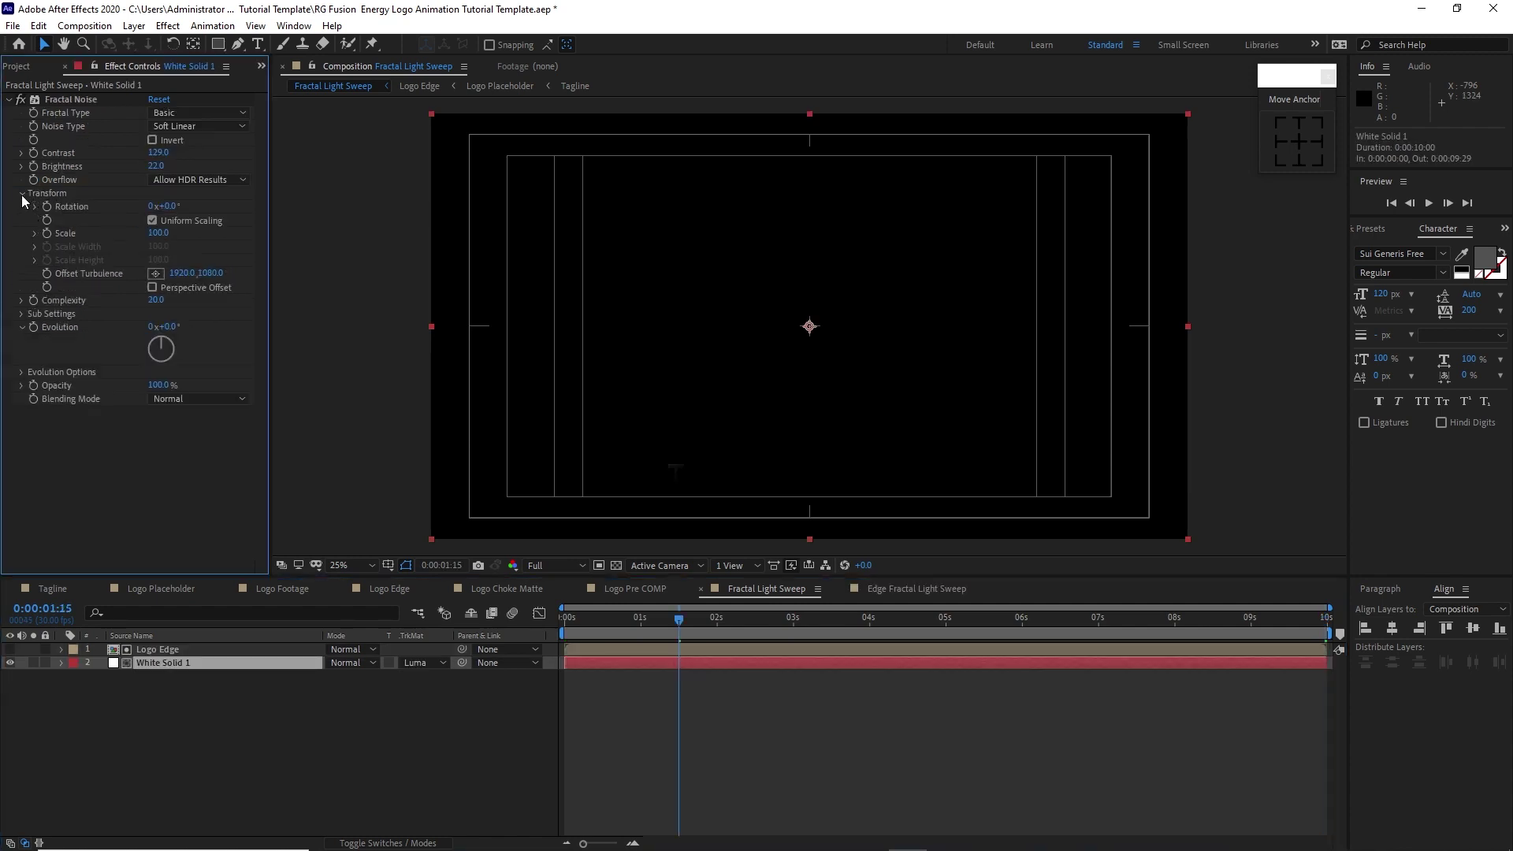
click(155, 235)
text(600)
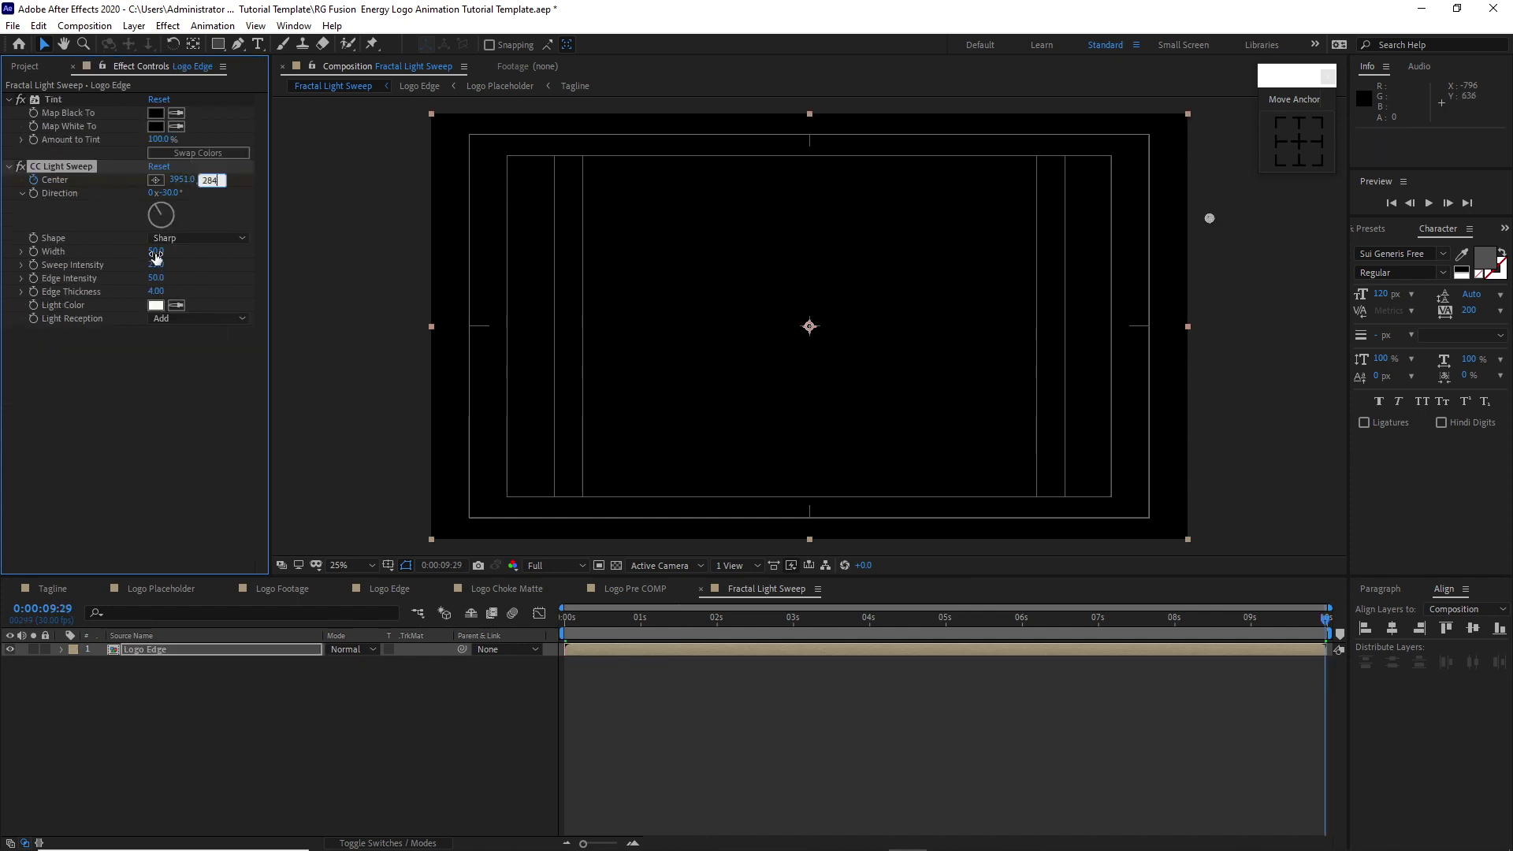
Step: Set the CC Light Sweep's Width to 380, Sweep Intensity to 82, Edge Thickness to 3.8 and Direction to -29°
click(155, 252)
text(380)
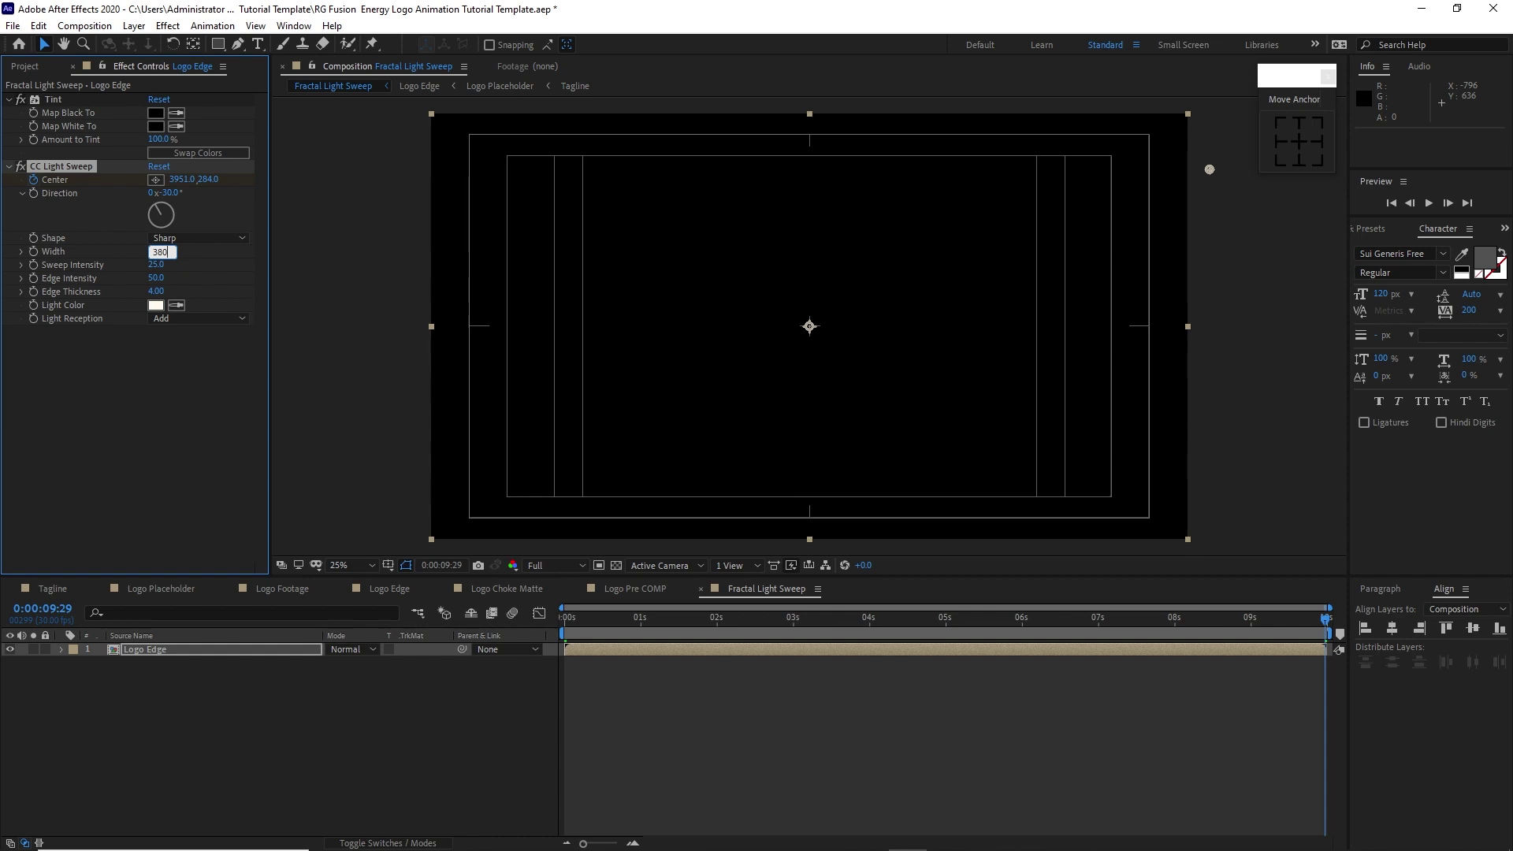
click(158, 265)
text(82)
click(156, 292)
text(3.8)
click(170, 193)
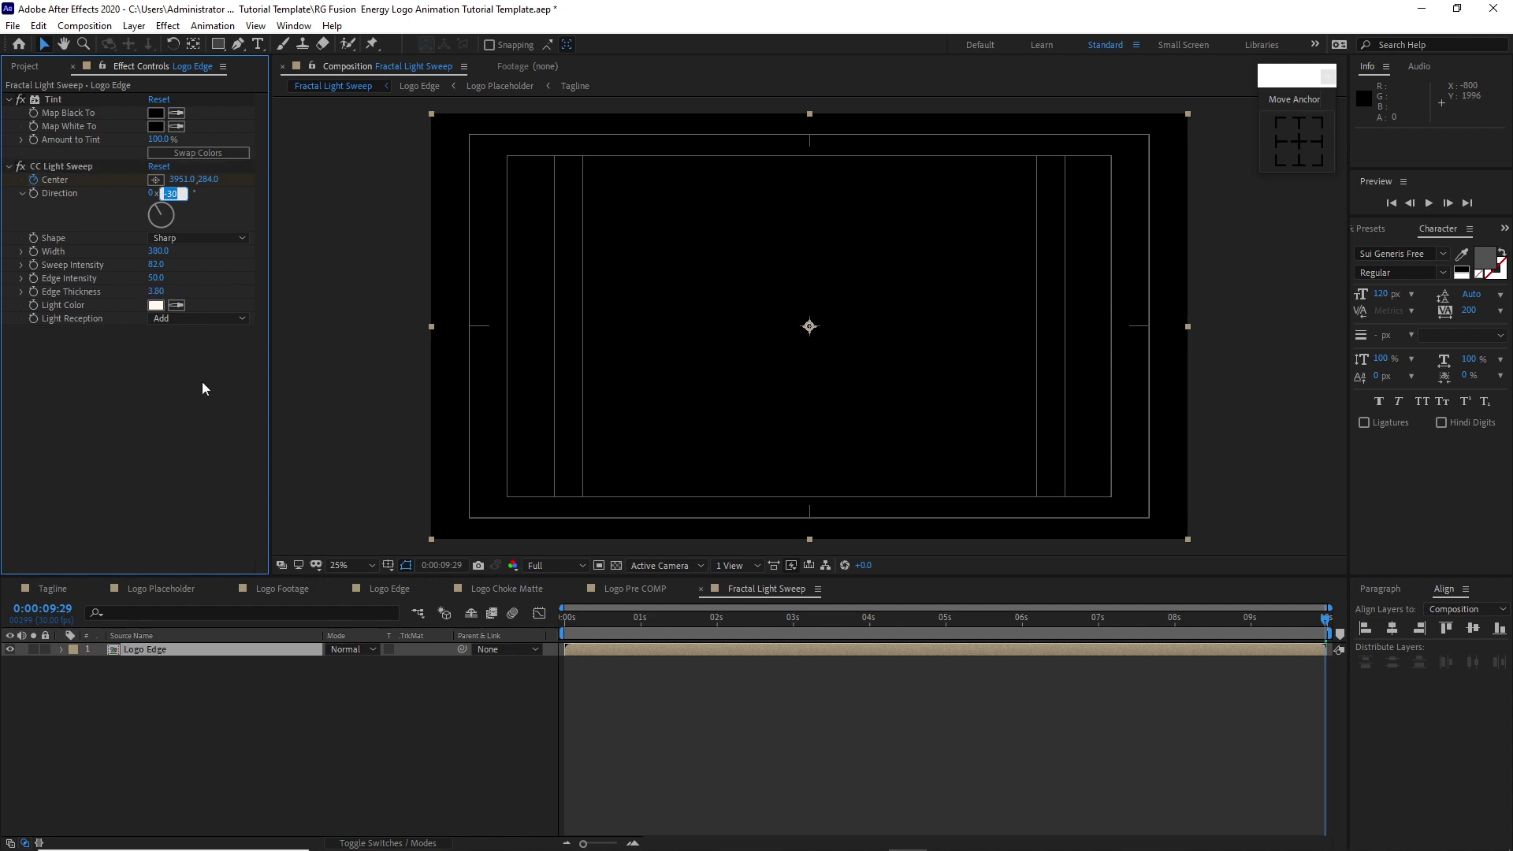
text(-)
key(Return)
Step: Create a white 3840 x 2160 px solid and place it beneath the Logo Edge layer
click(134, 26)
mouse_move(151, 47)
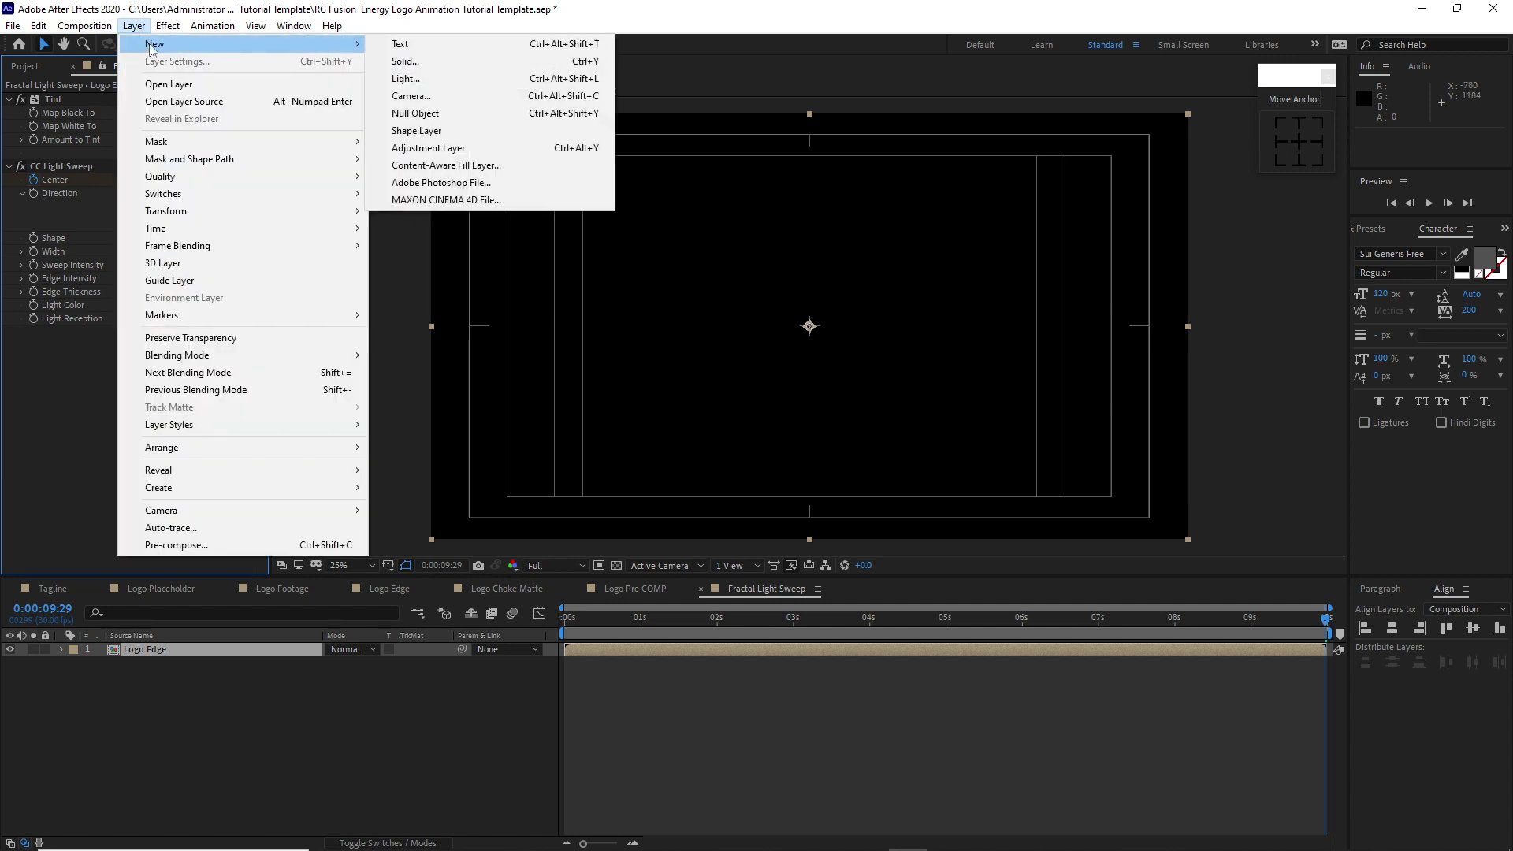
click(380, 63)
click(755, 528)
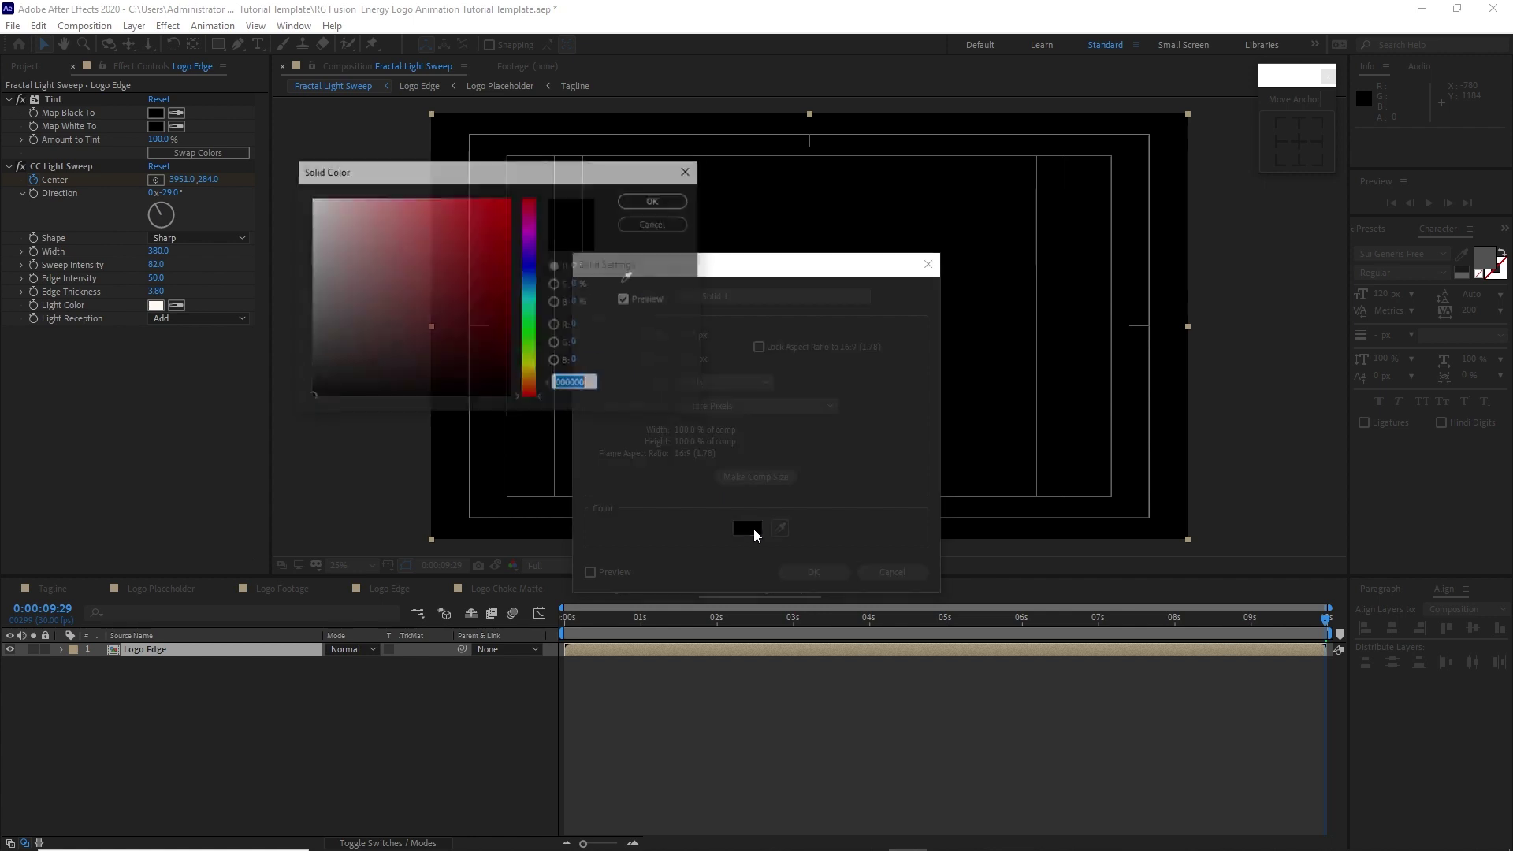
click(312, 199)
click(655, 200)
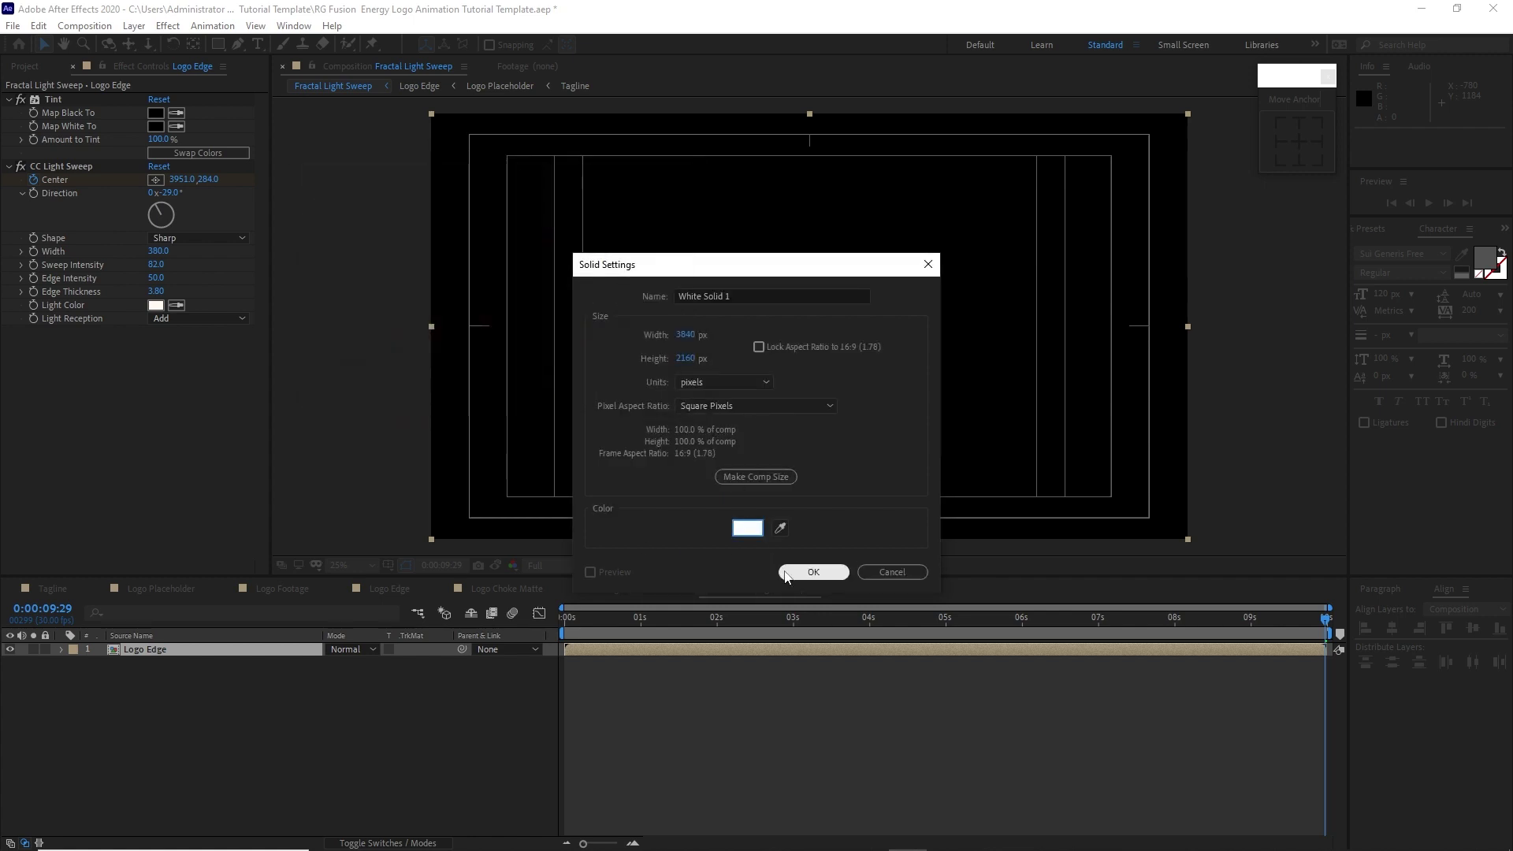
click(812, 573)
drag(183, 651, 186, 672)
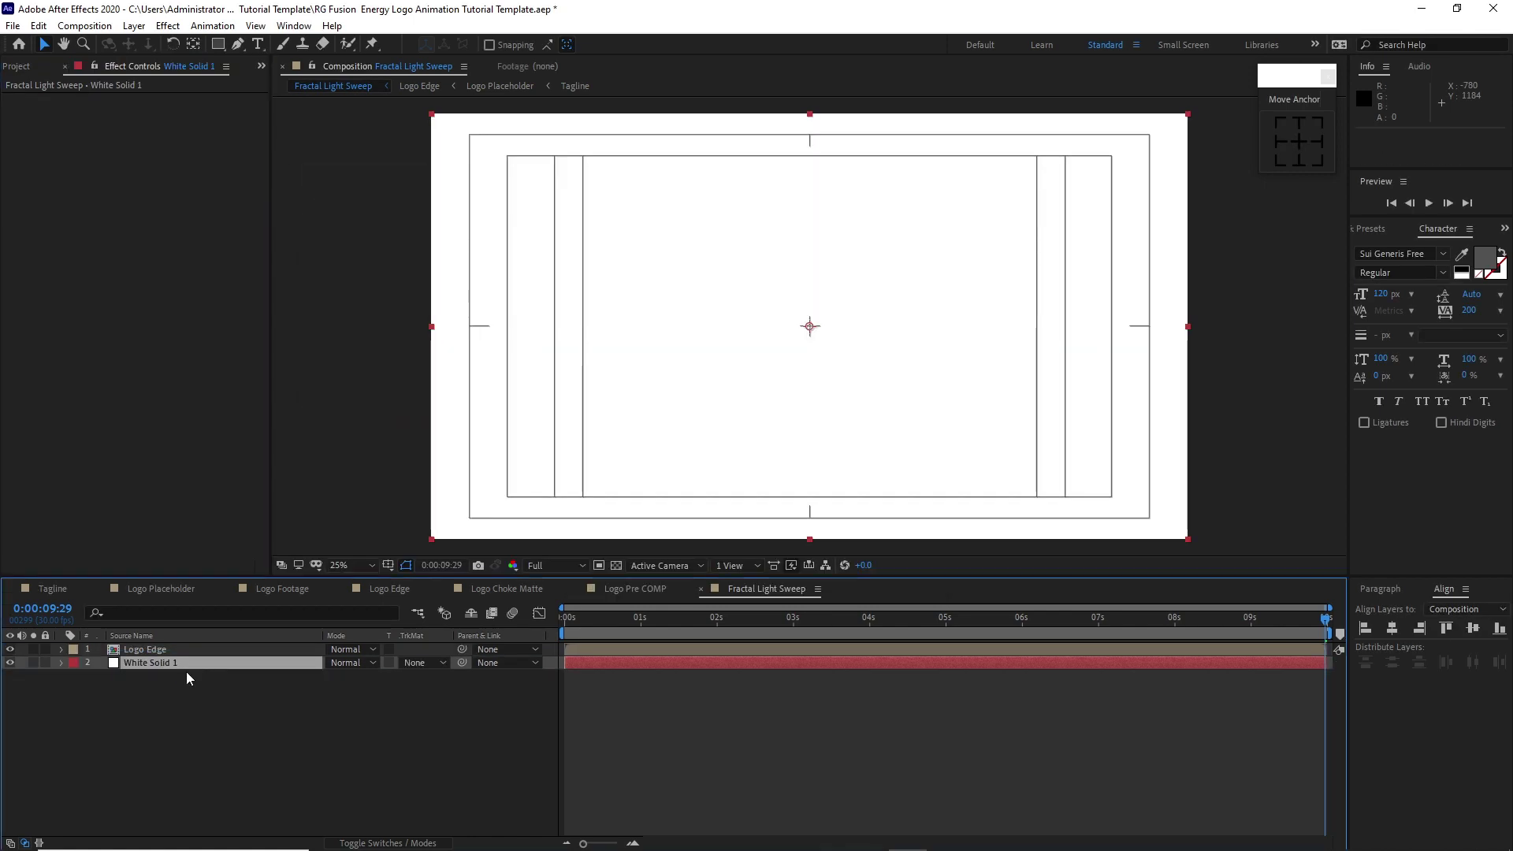
Step: Apply Fractal Noise to the white solid with Contrast 129 and Brightness 22
click(168, 25)
mouse_move(261, 331)
click(390, 357)
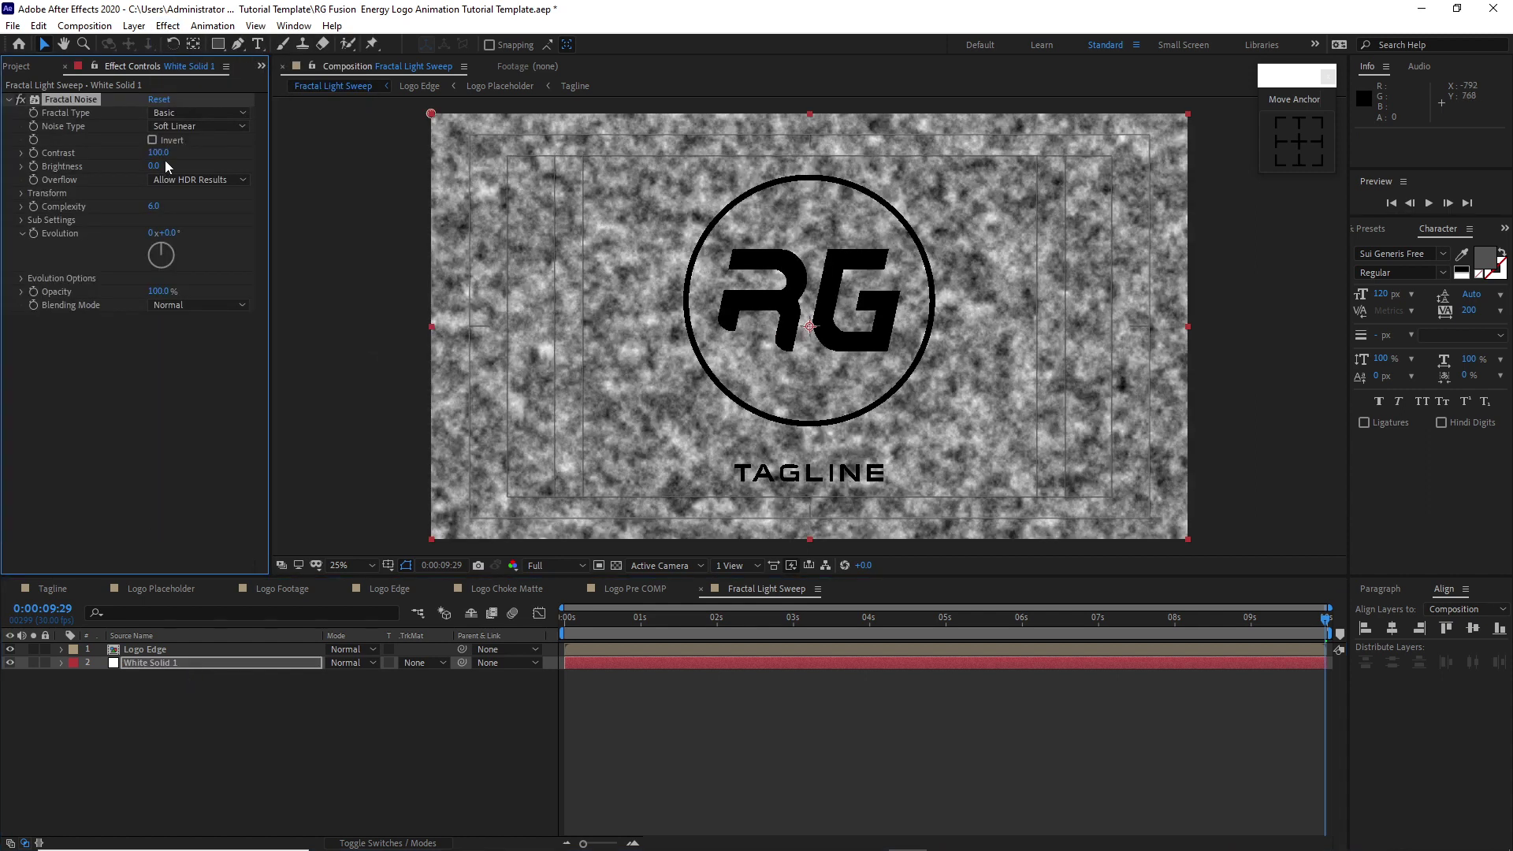
click(158, 153)
text(129)
key(Tab)
text(22)
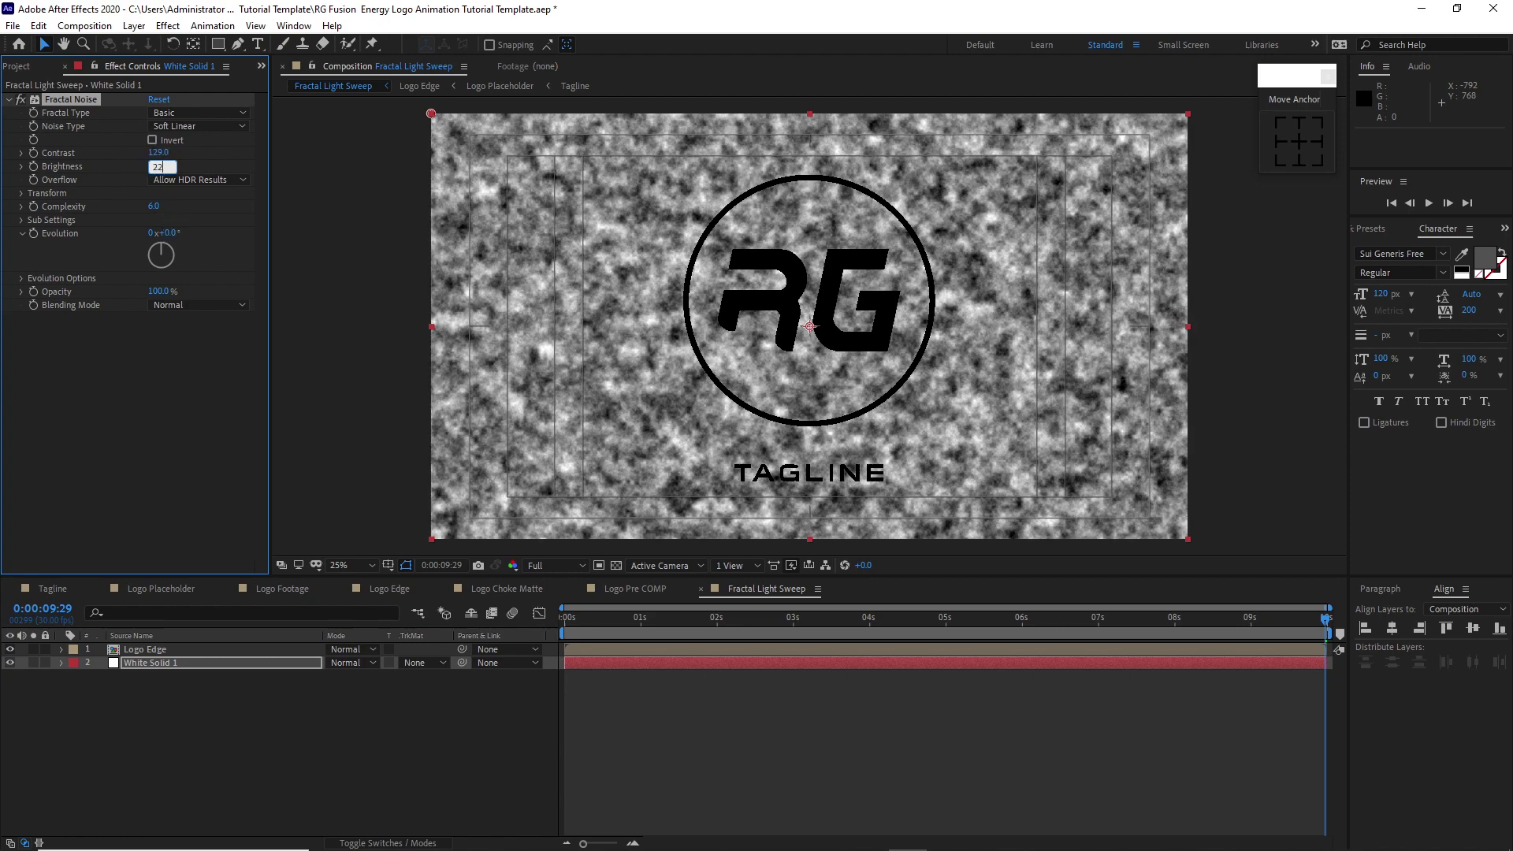
Step: Set the Fractal Noise Complexity to 20 and give the white solid a luma matte from Logo Edge
click(157, 209)
text(20)
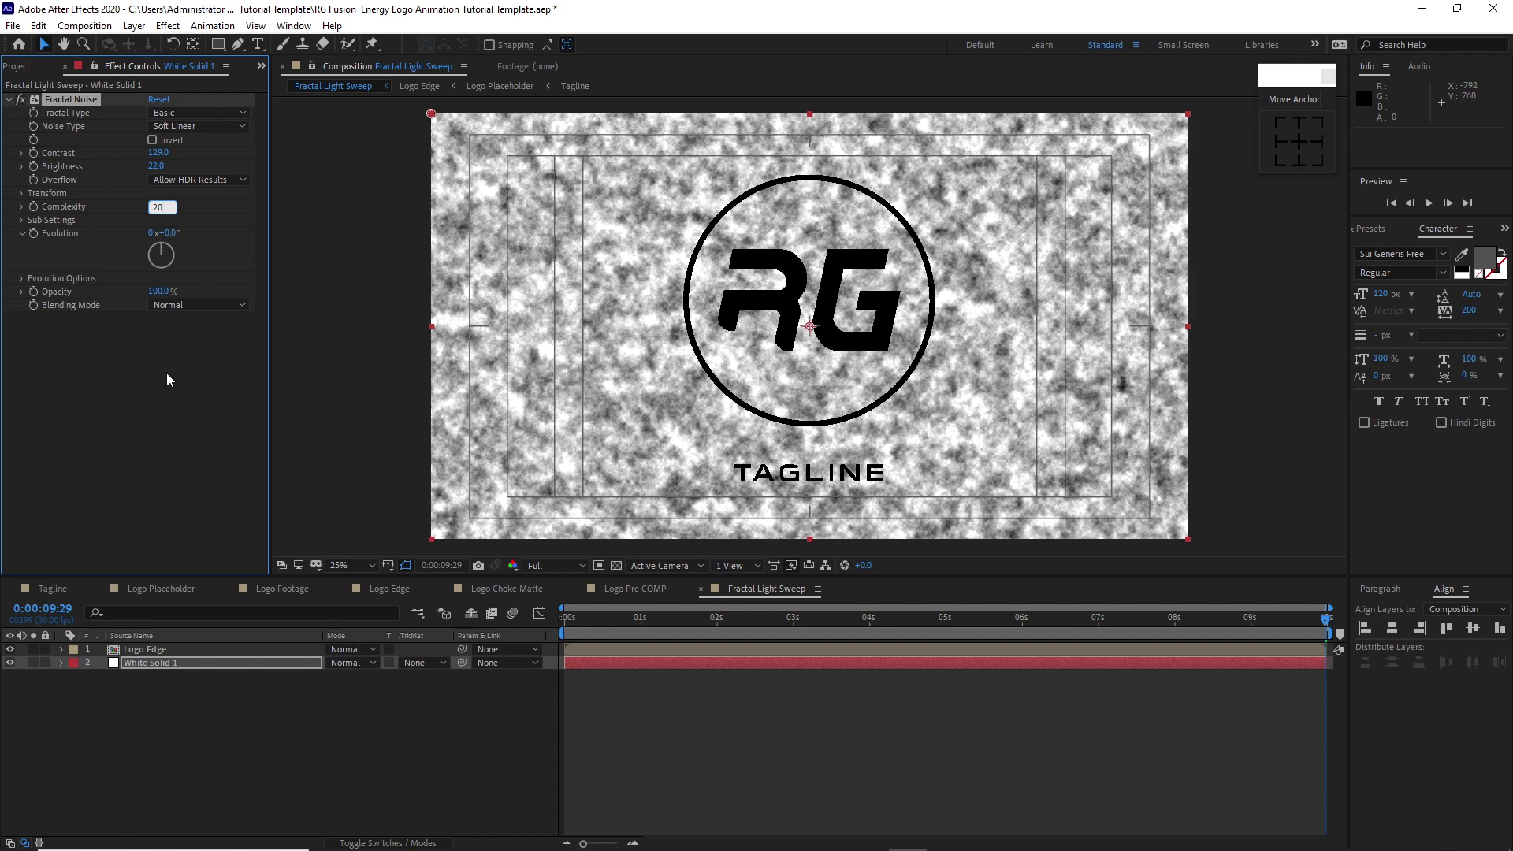
click(420, 663)
click(448, 735)
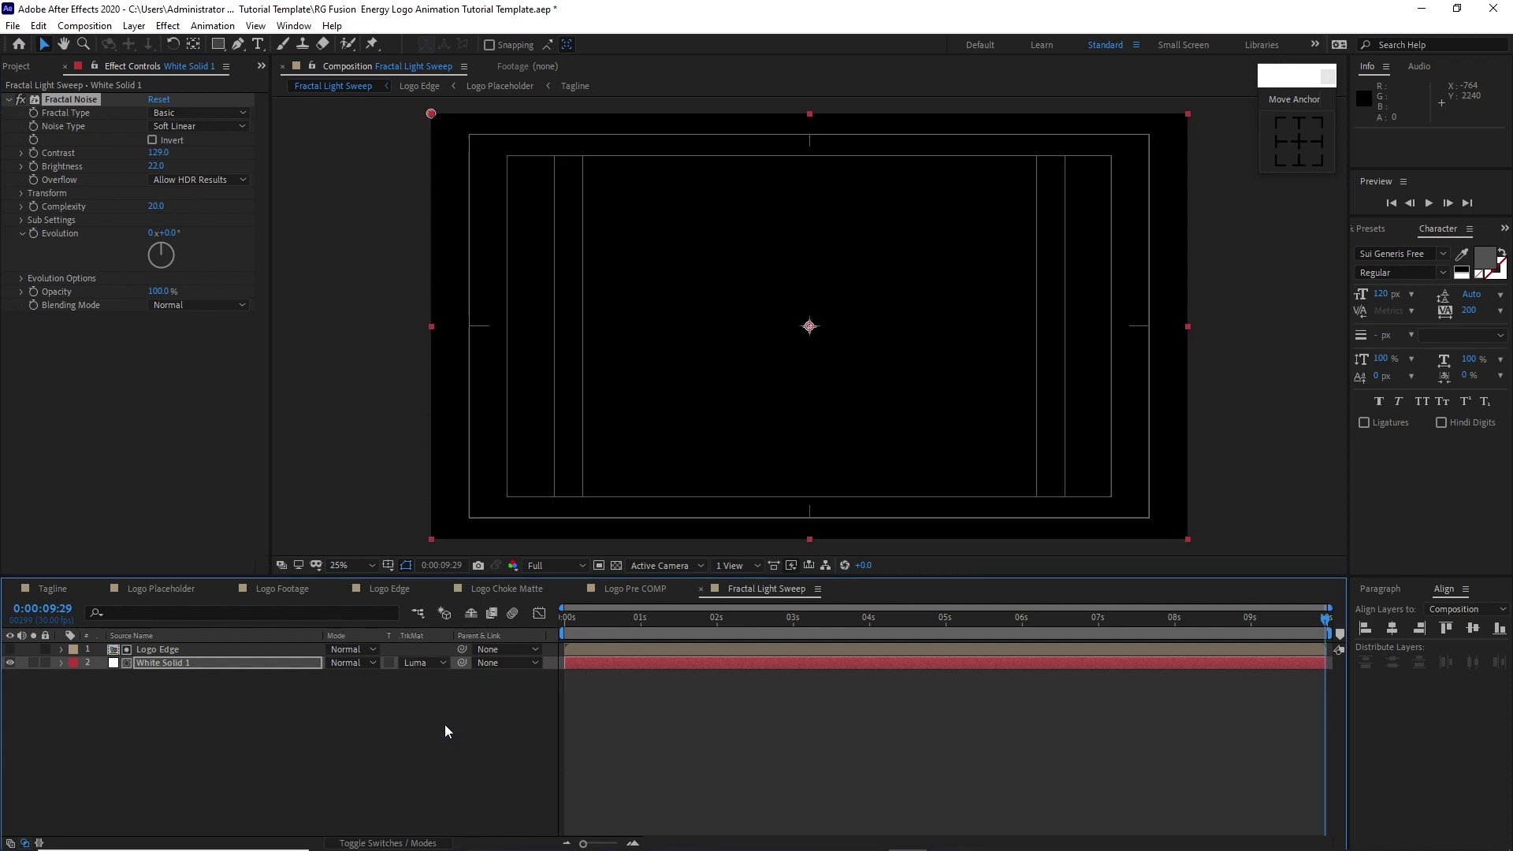
Step: Create a 3840 x 2160 px, 30 fps, 10-second composition named Edge Fractal Light Sweep
click(105, 29)
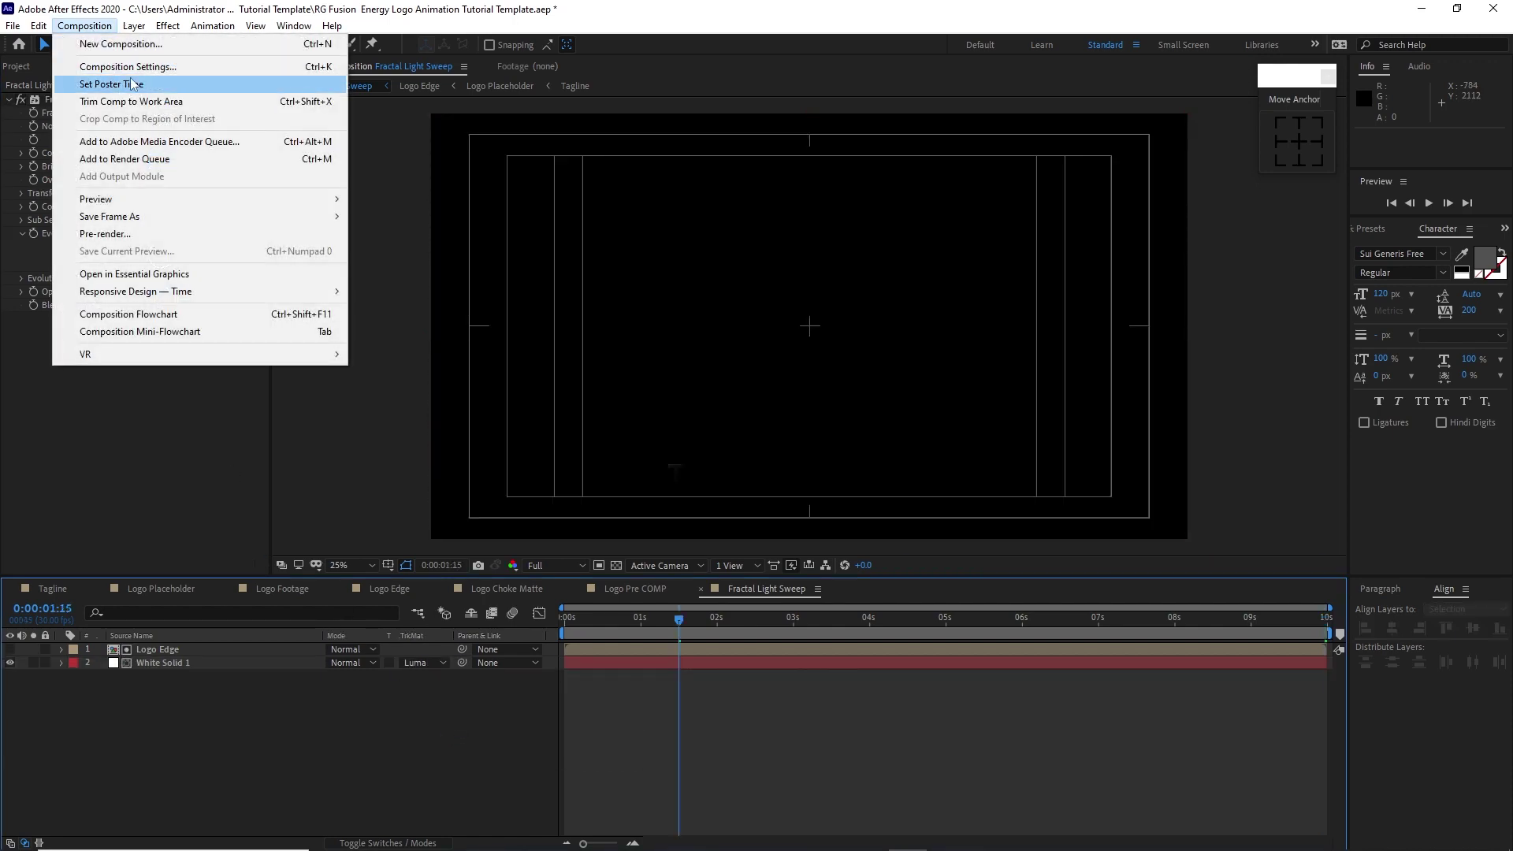
click(133, 44)
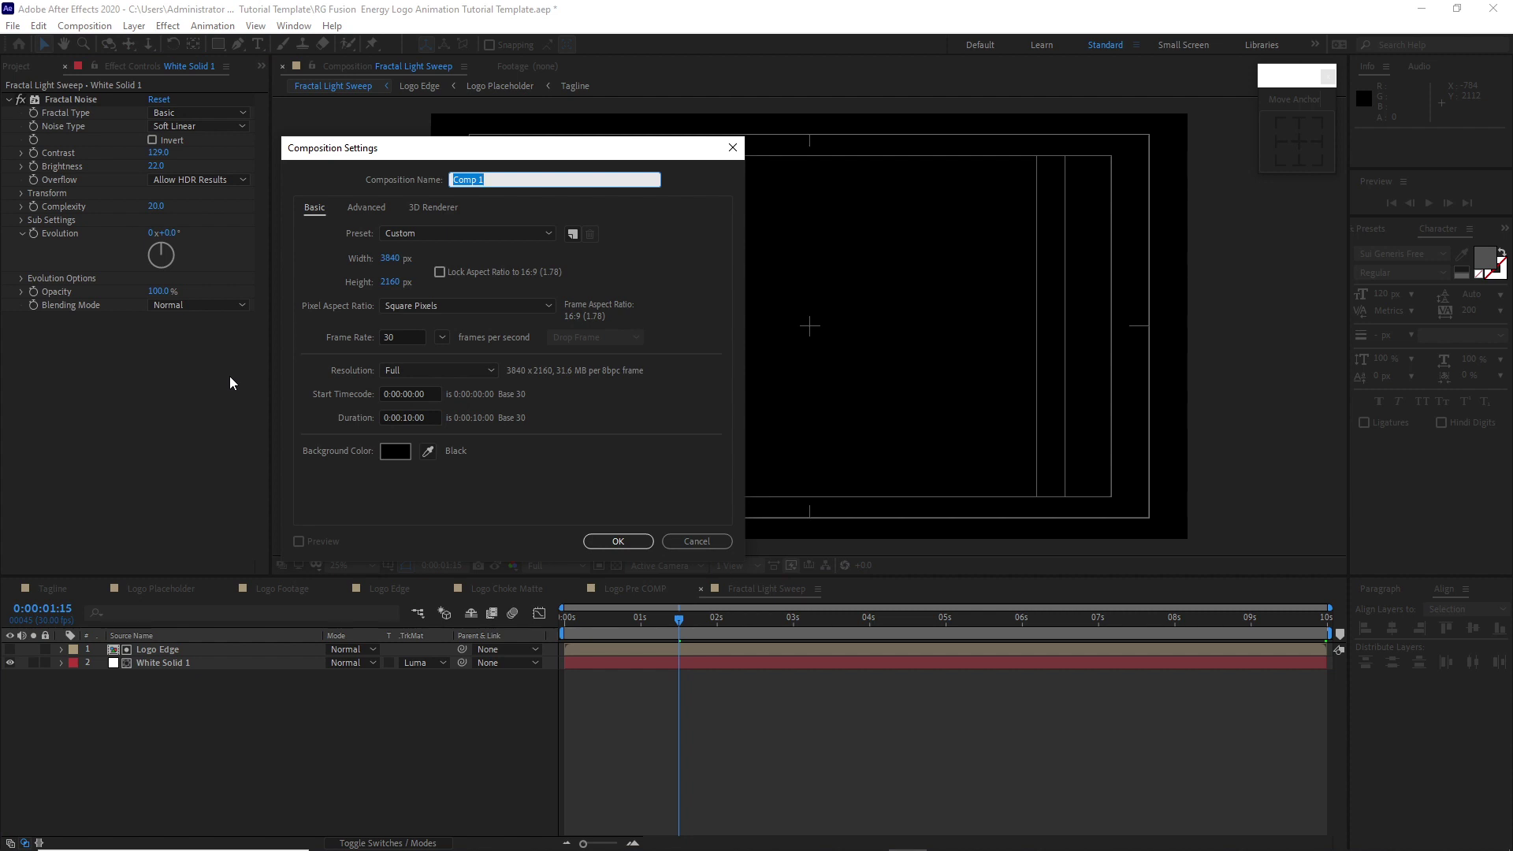
text(Edge Fractal L Lght Sweep)
click(513, 179)
text(i)
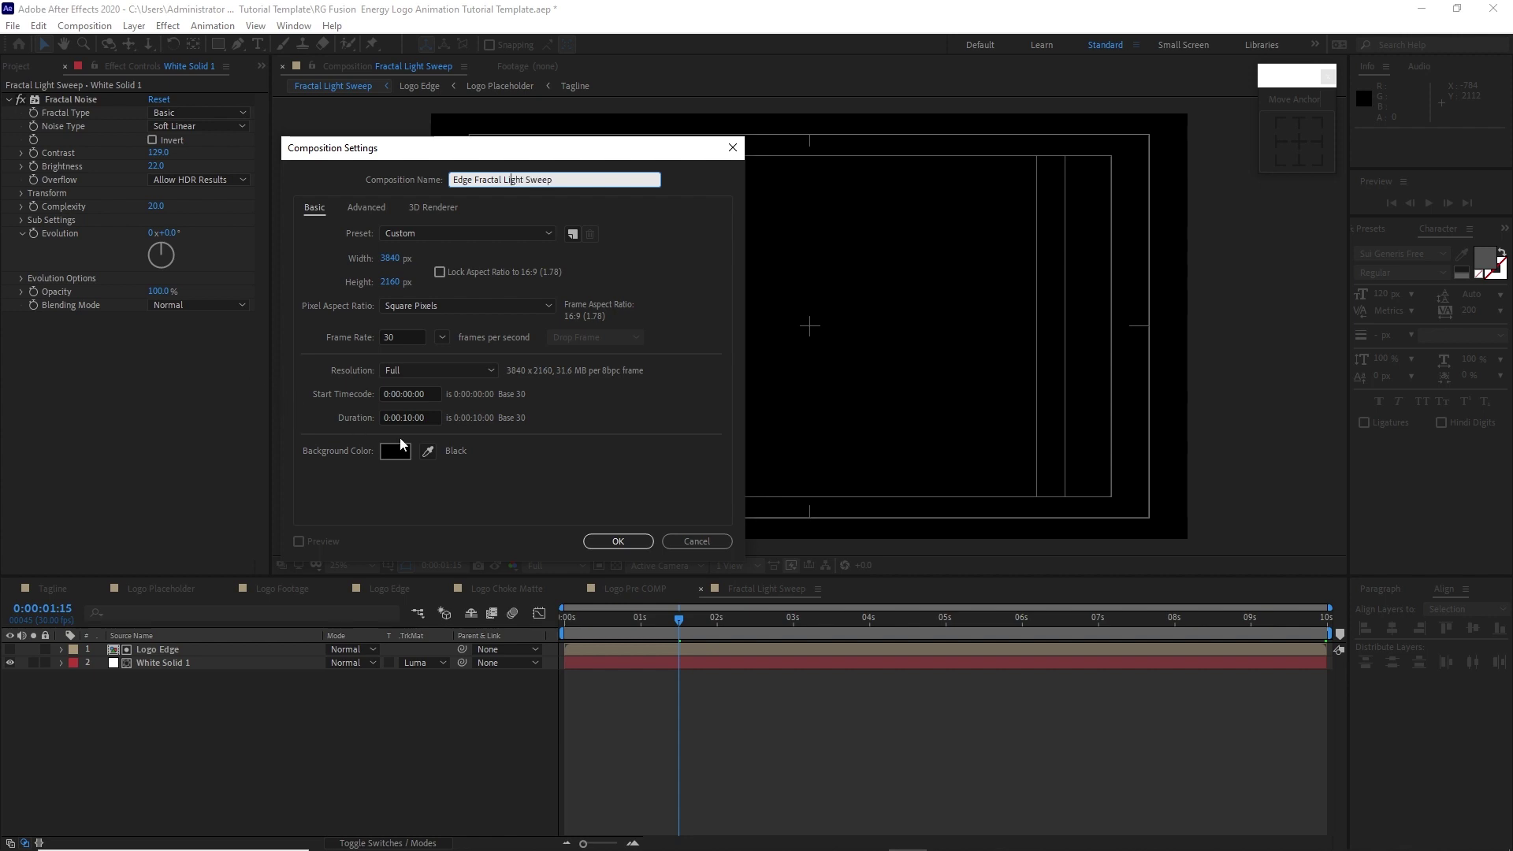
click(609, 542)
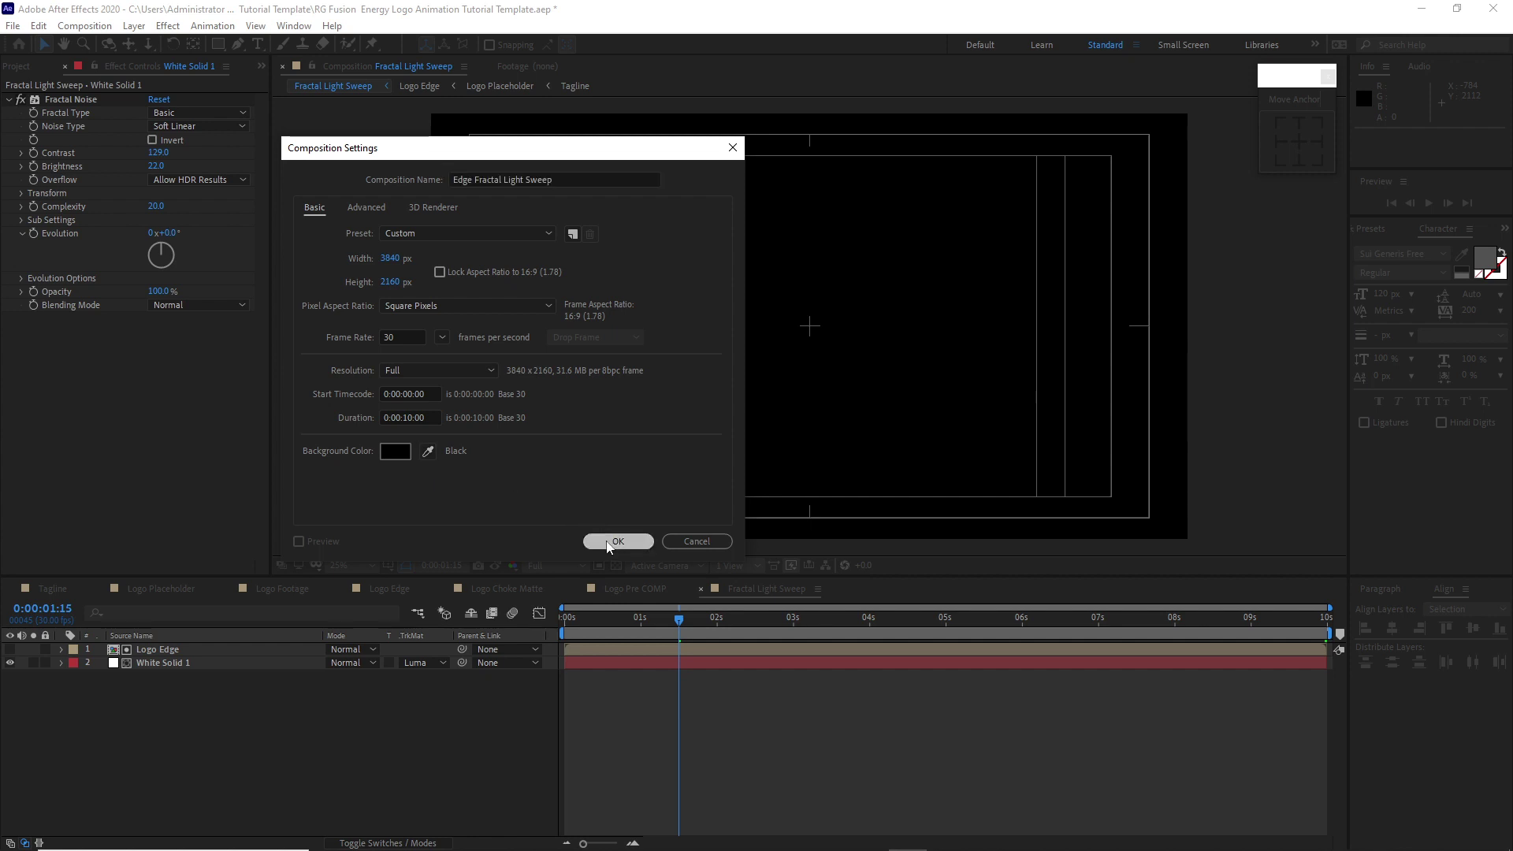
Step: Add a white 3840 x 2160 px solid to the Edge Fractal Light Sweep composition
click(134, 25)
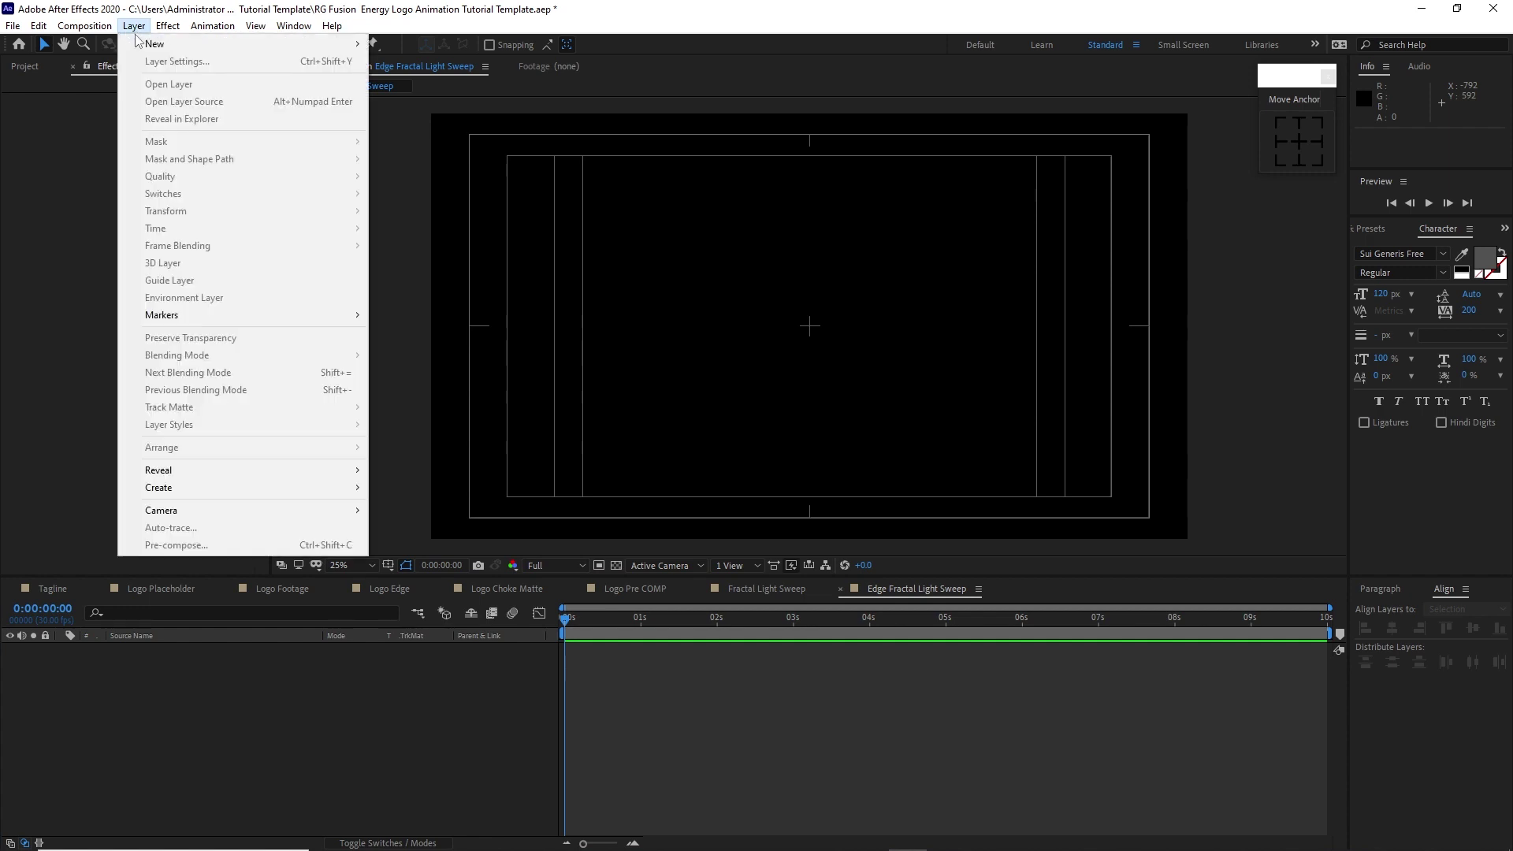
mouse_move(154, 44)
click(404, 62)
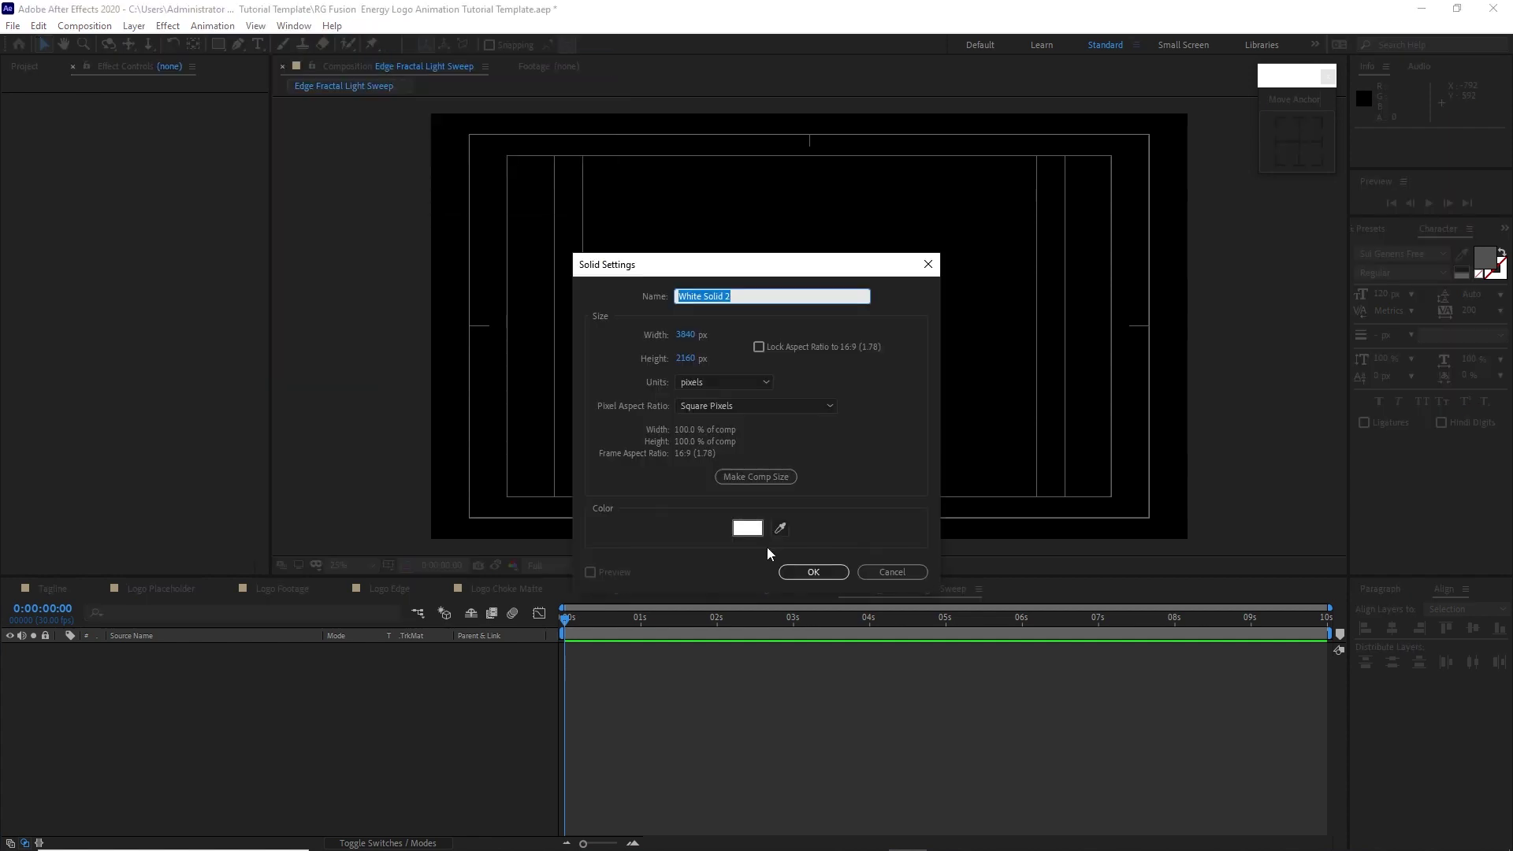
click(811, 573)
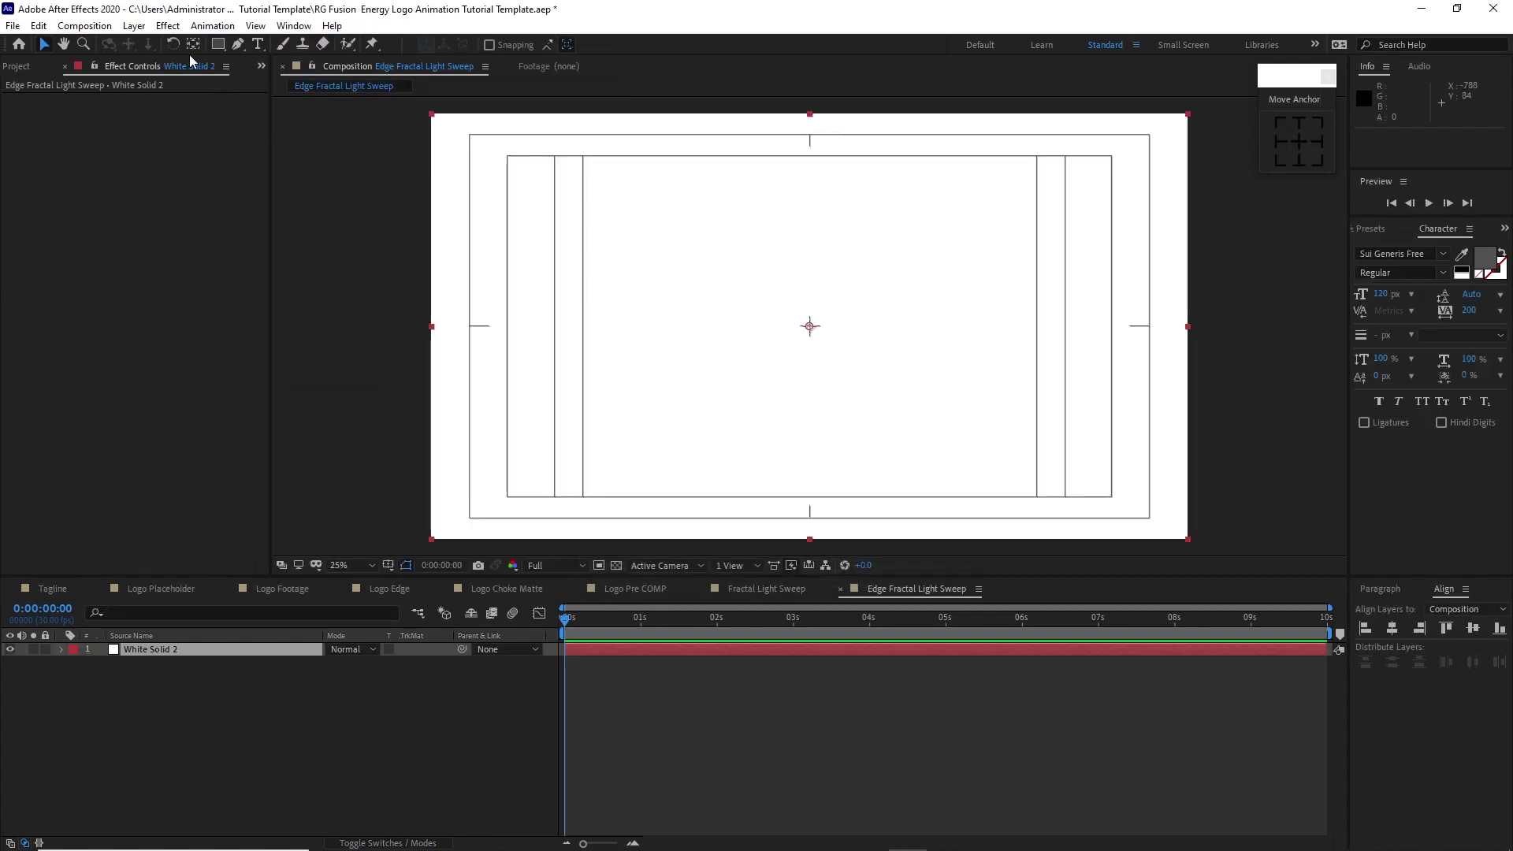
Step: Apply Fractal Noise to the white solid with Contrast 431 and Brightness -44
click(168, 25)
mouse_move(292, 328)
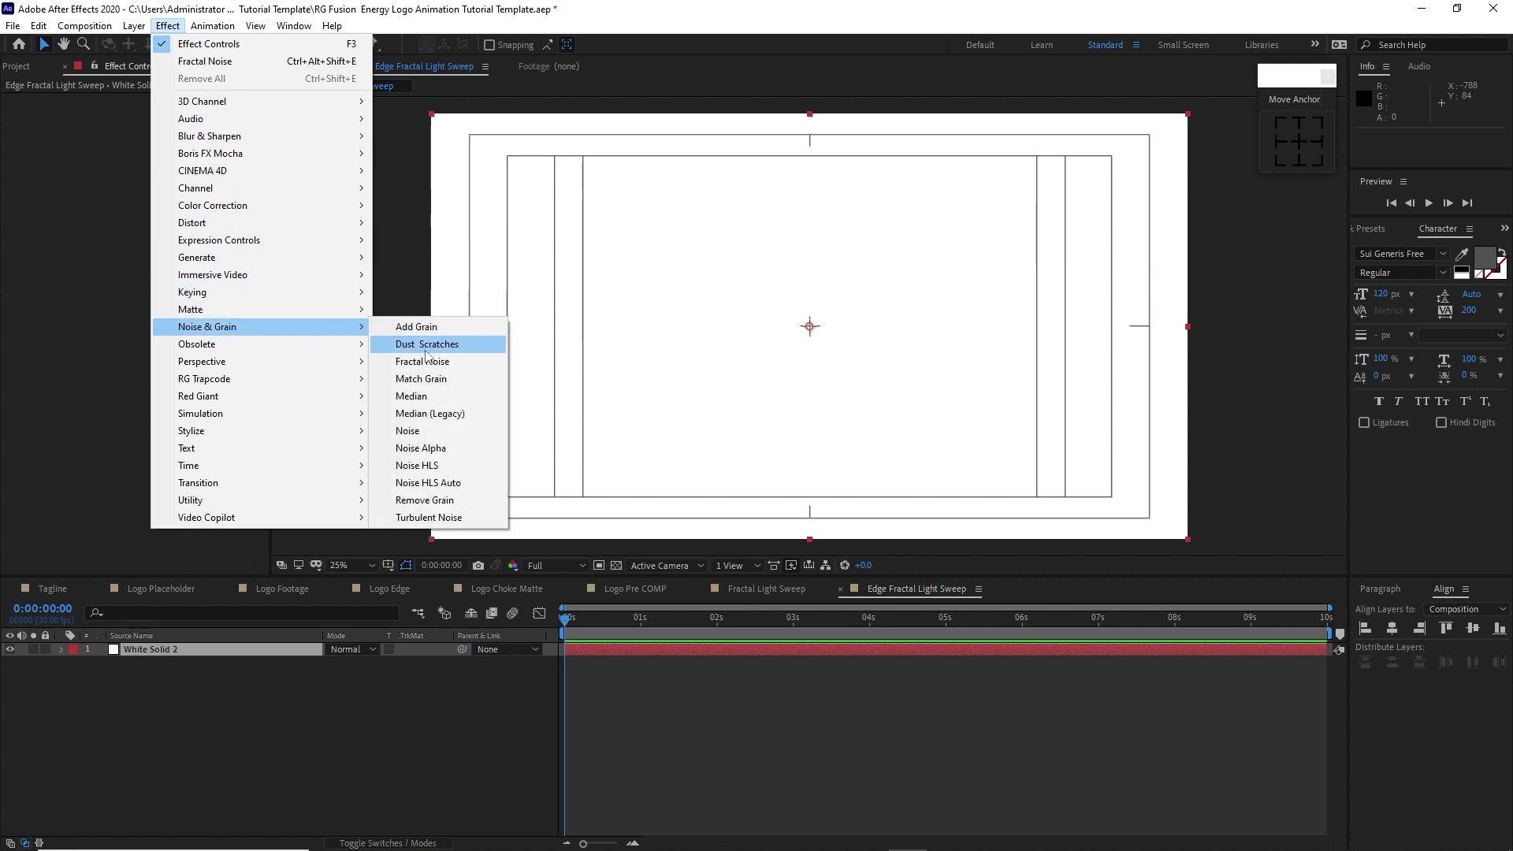
click(424, 356)
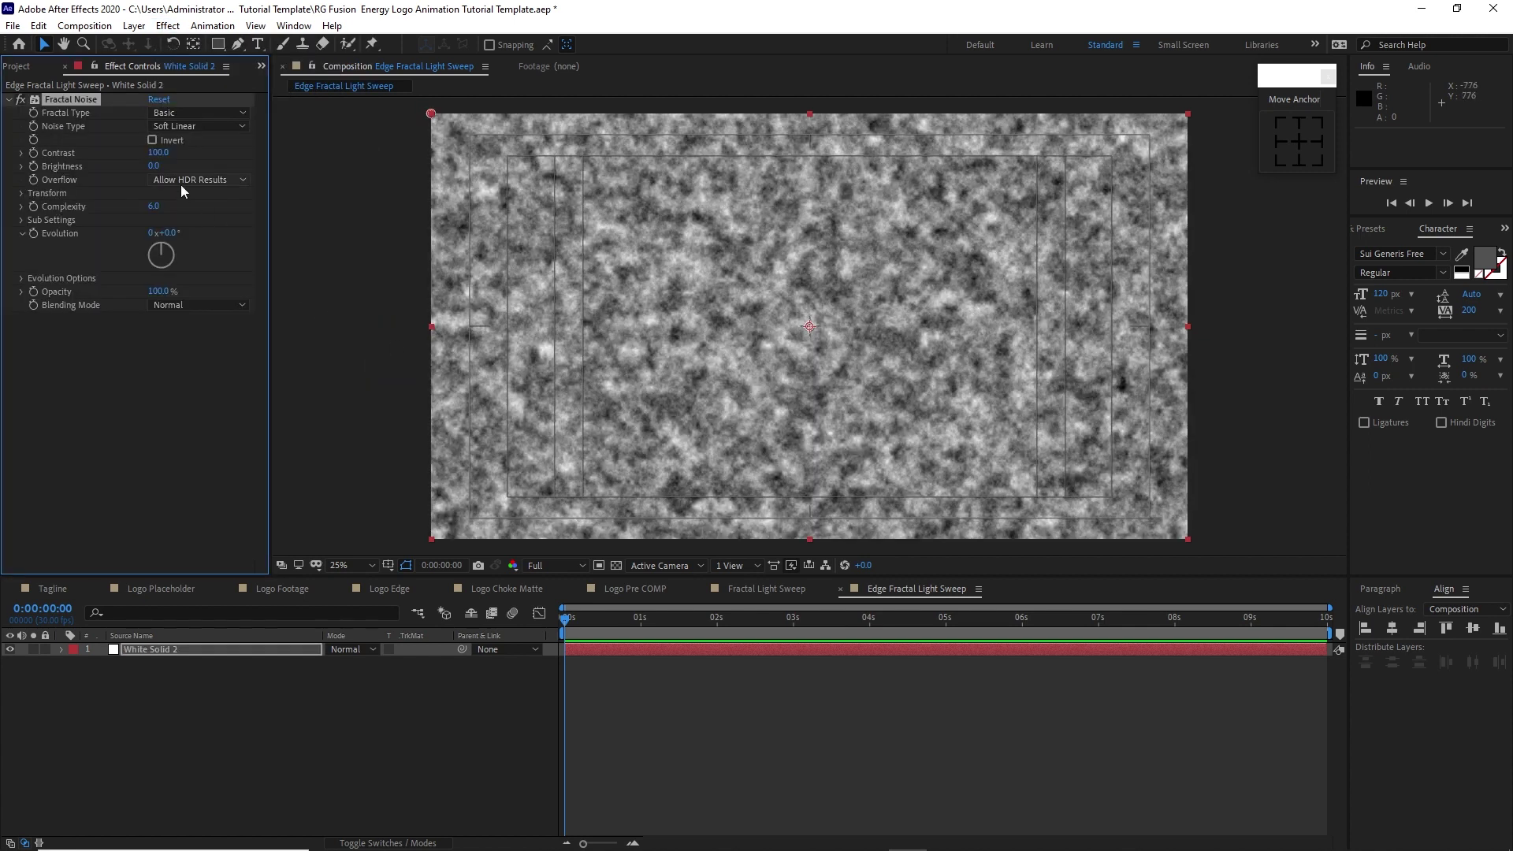
click(159, 152)
text(431)
key(Tab)
text(-44)
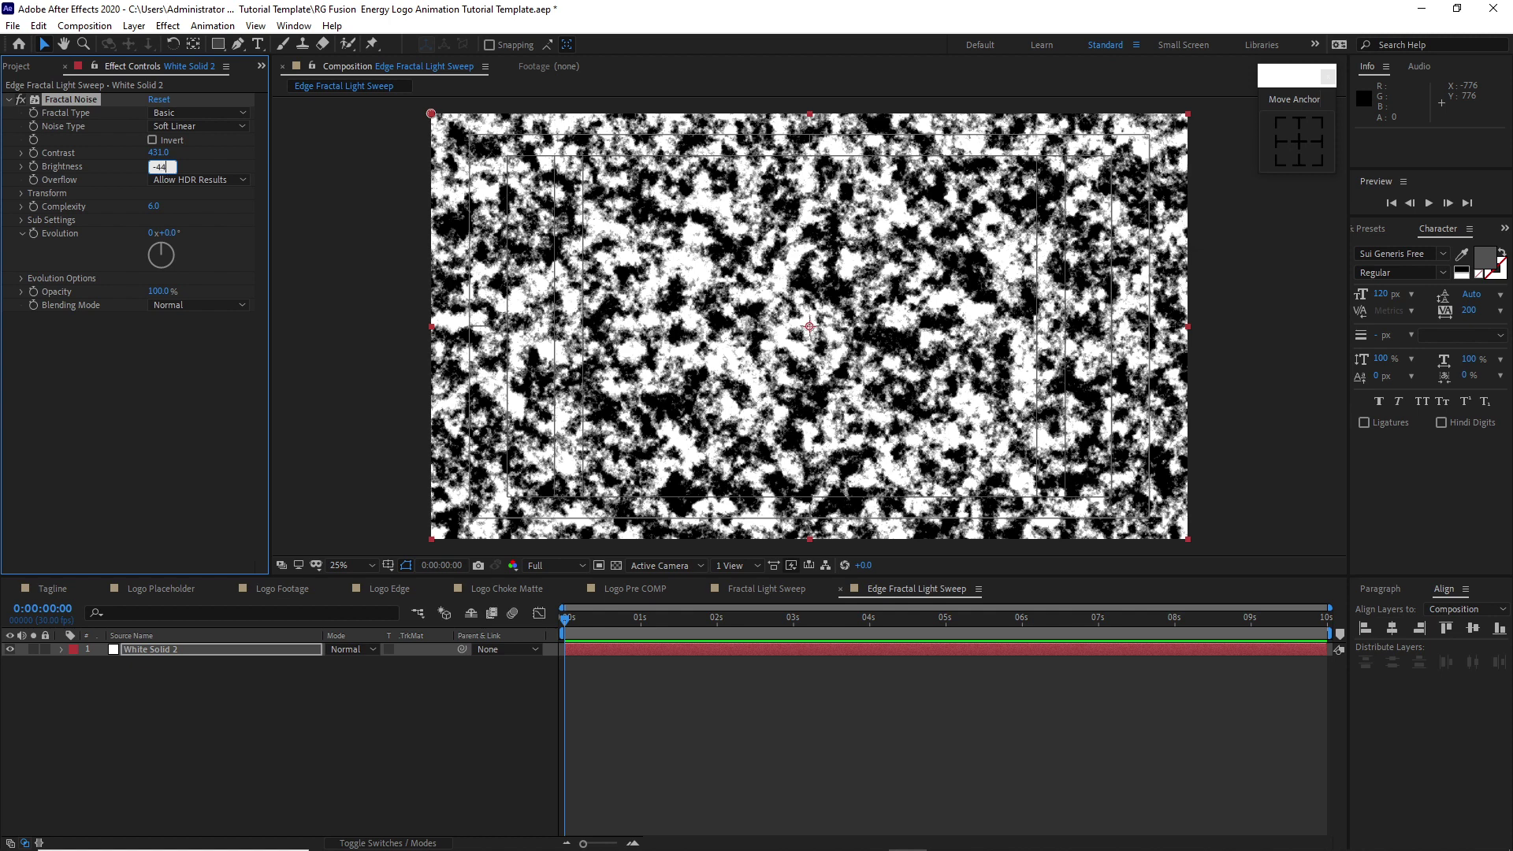
Step: Set the Fractal Noise's transform Scale to 952 and its Complexity to 20
click(23, 193)
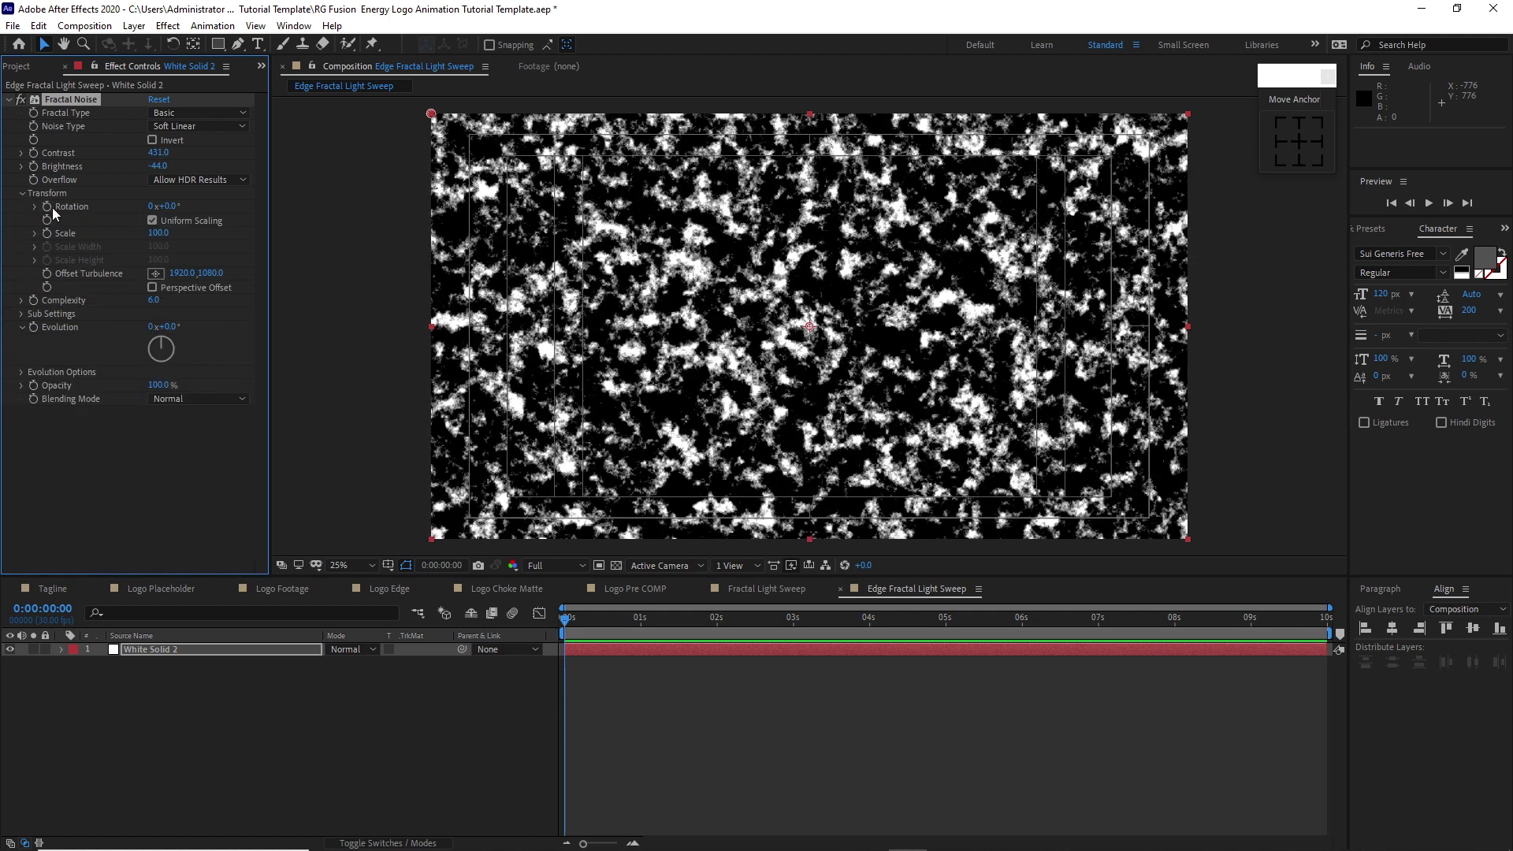
click(149, 233)
text(952)
key(Return)
click(154, 323)
text(20)
key(Return)
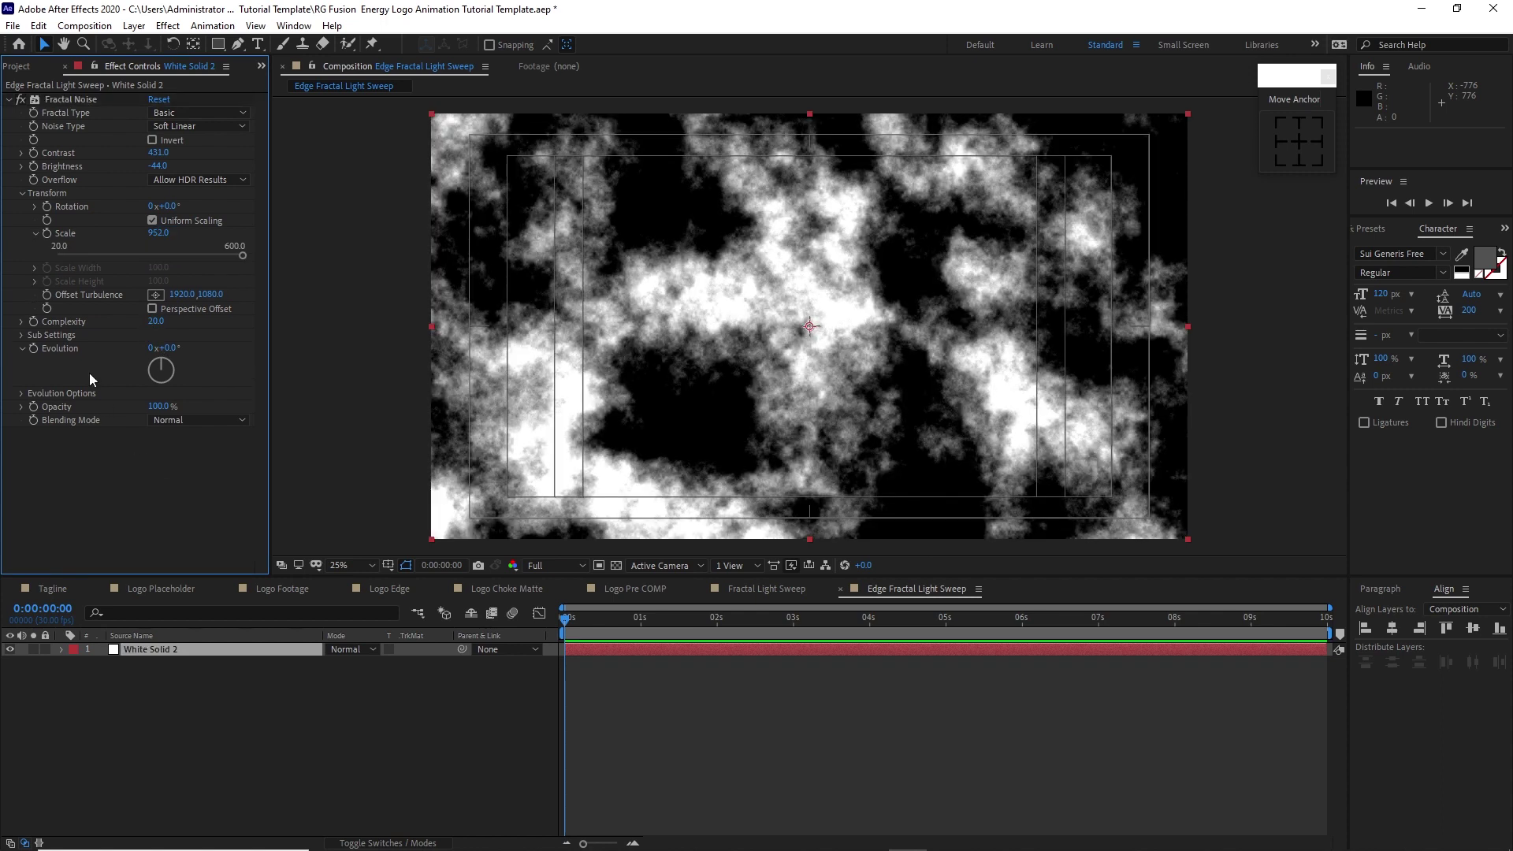
Step: Add the Logo Edge composition as a layer above the white solid
click(15, 66)
click(82, 298)
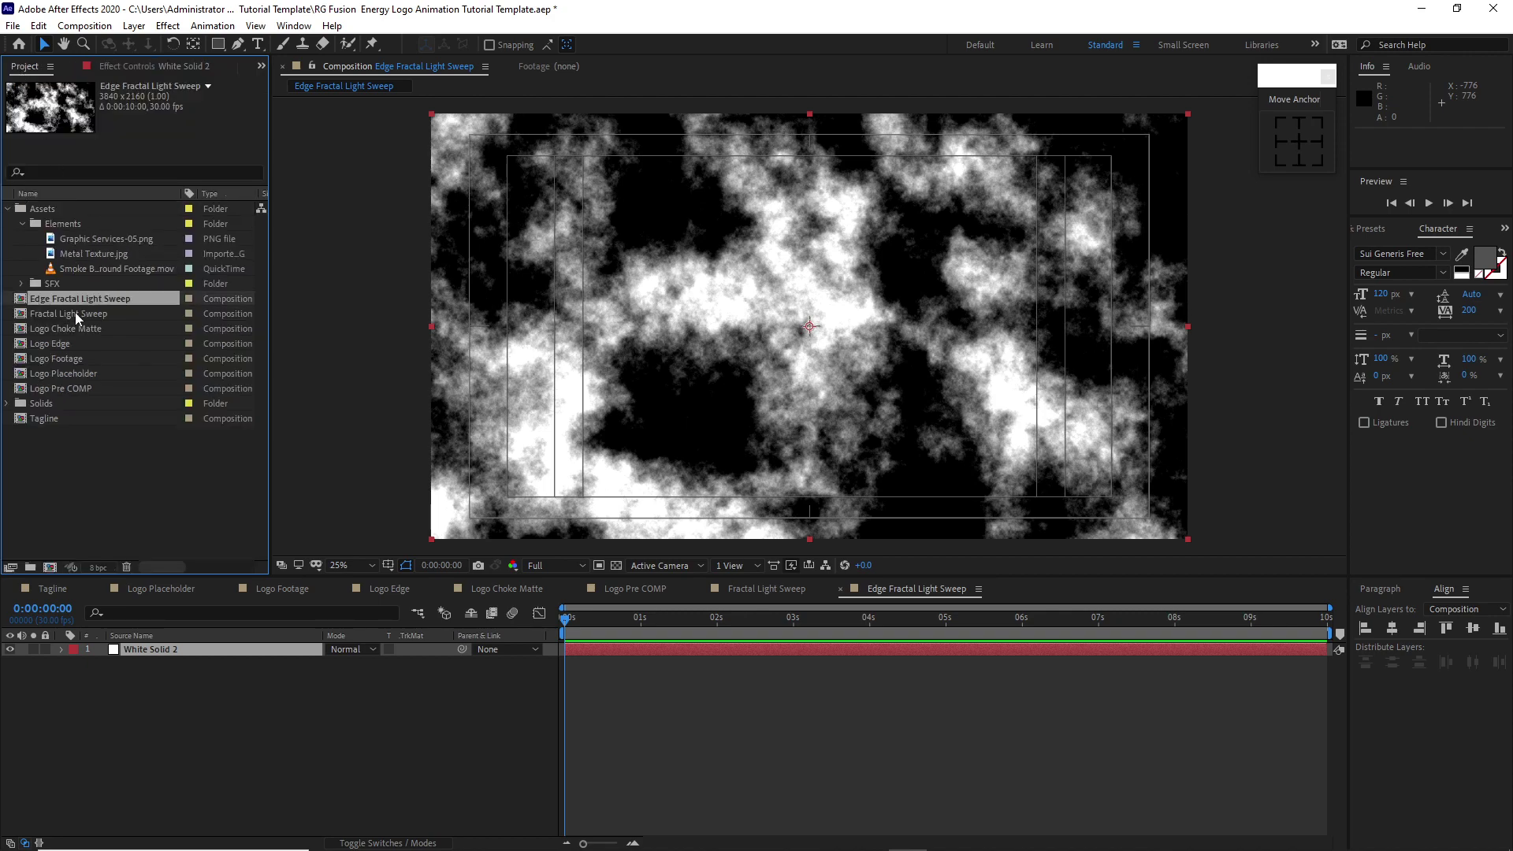
drag(74, 343, 167, 646)
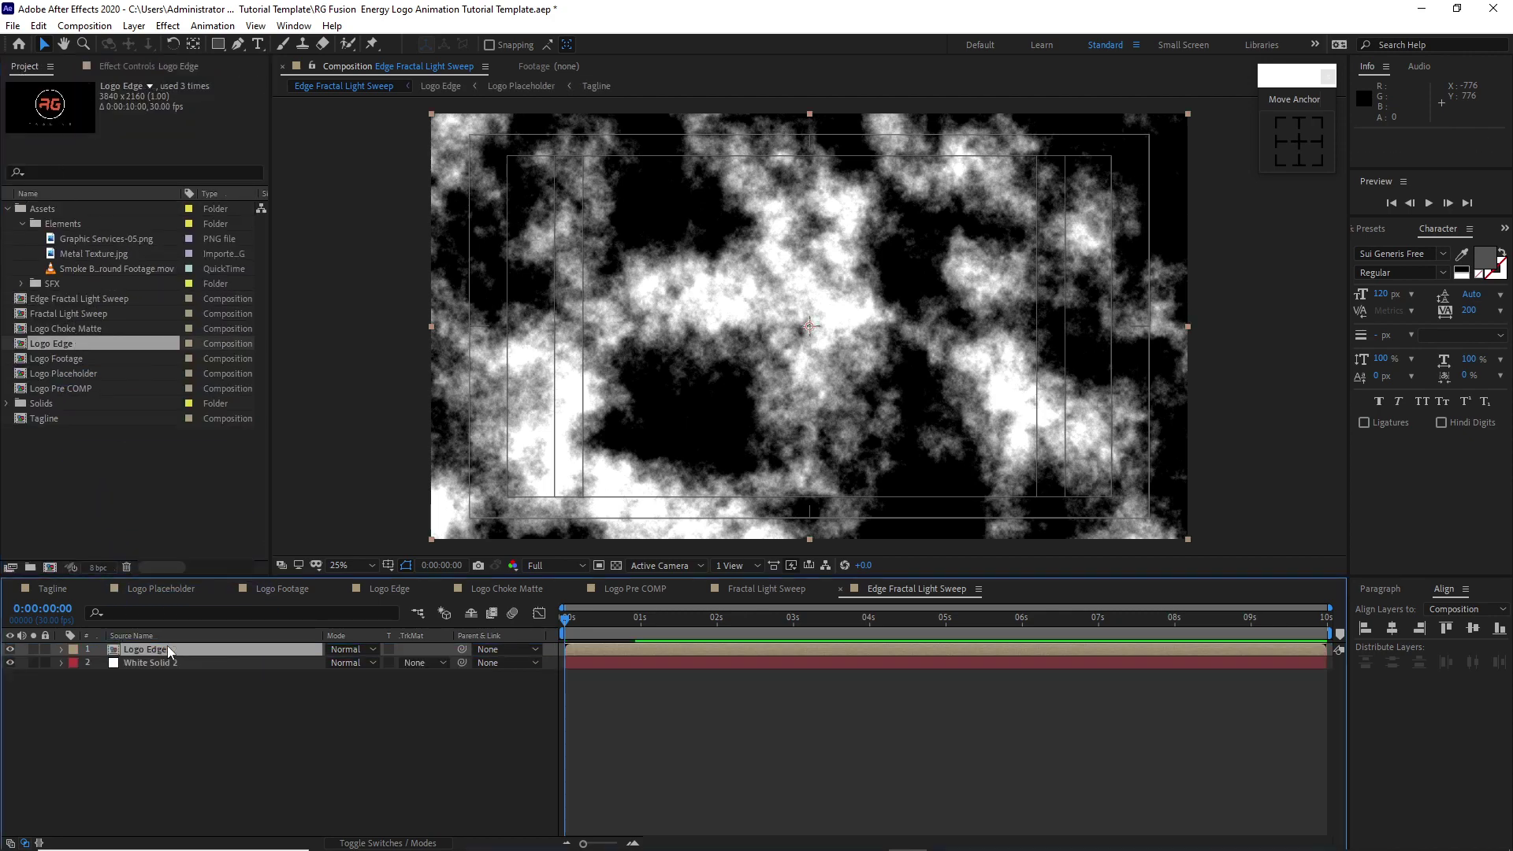
Step: Apply a Tint effect to the Logo Edge layer and map white to black
click(168, 26)
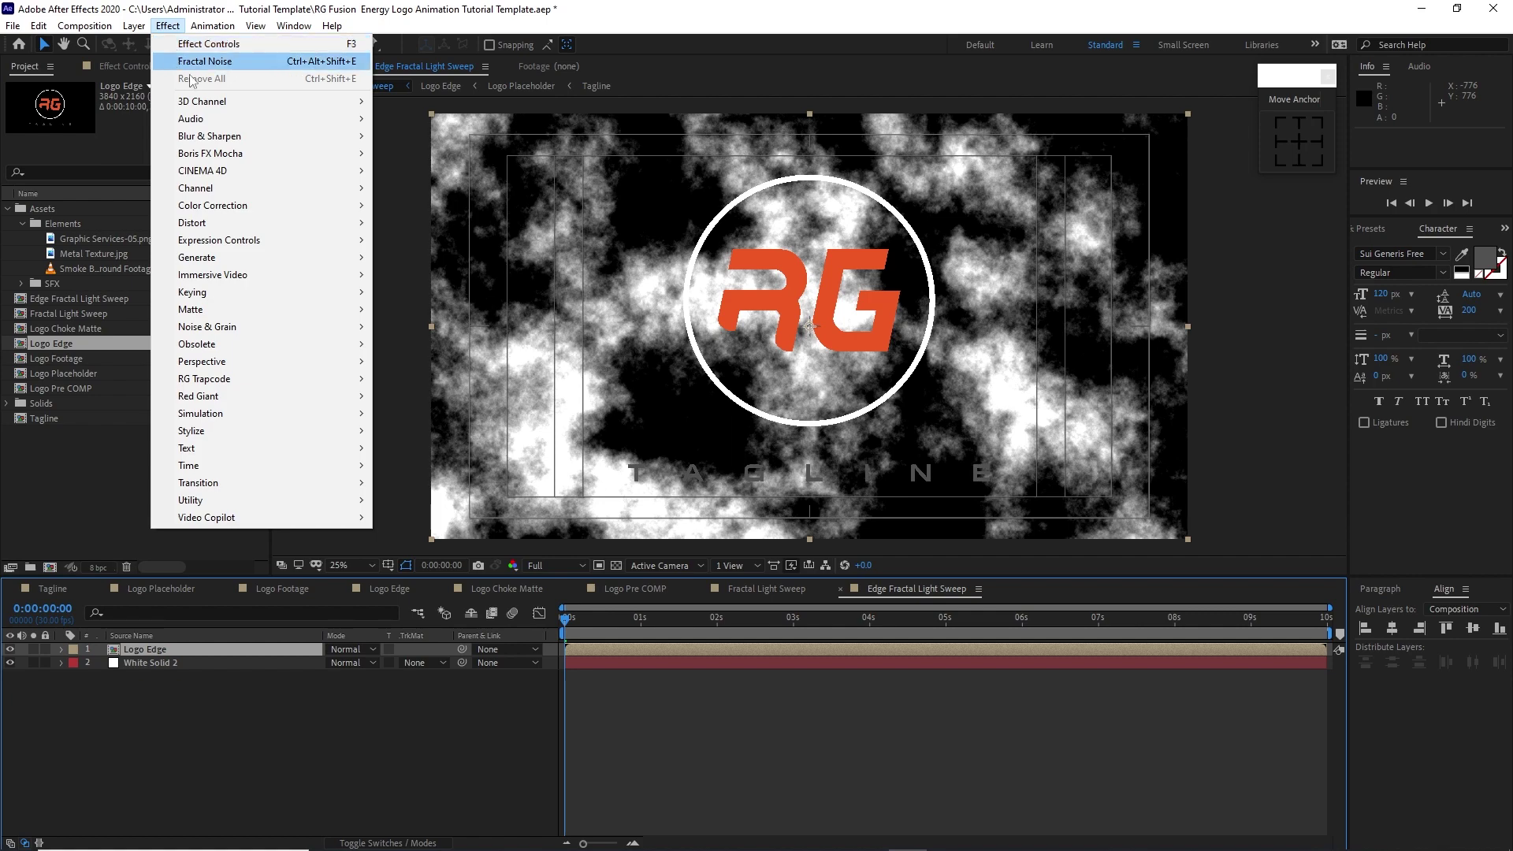
mouse_move(212, 205)
click(398, 743)
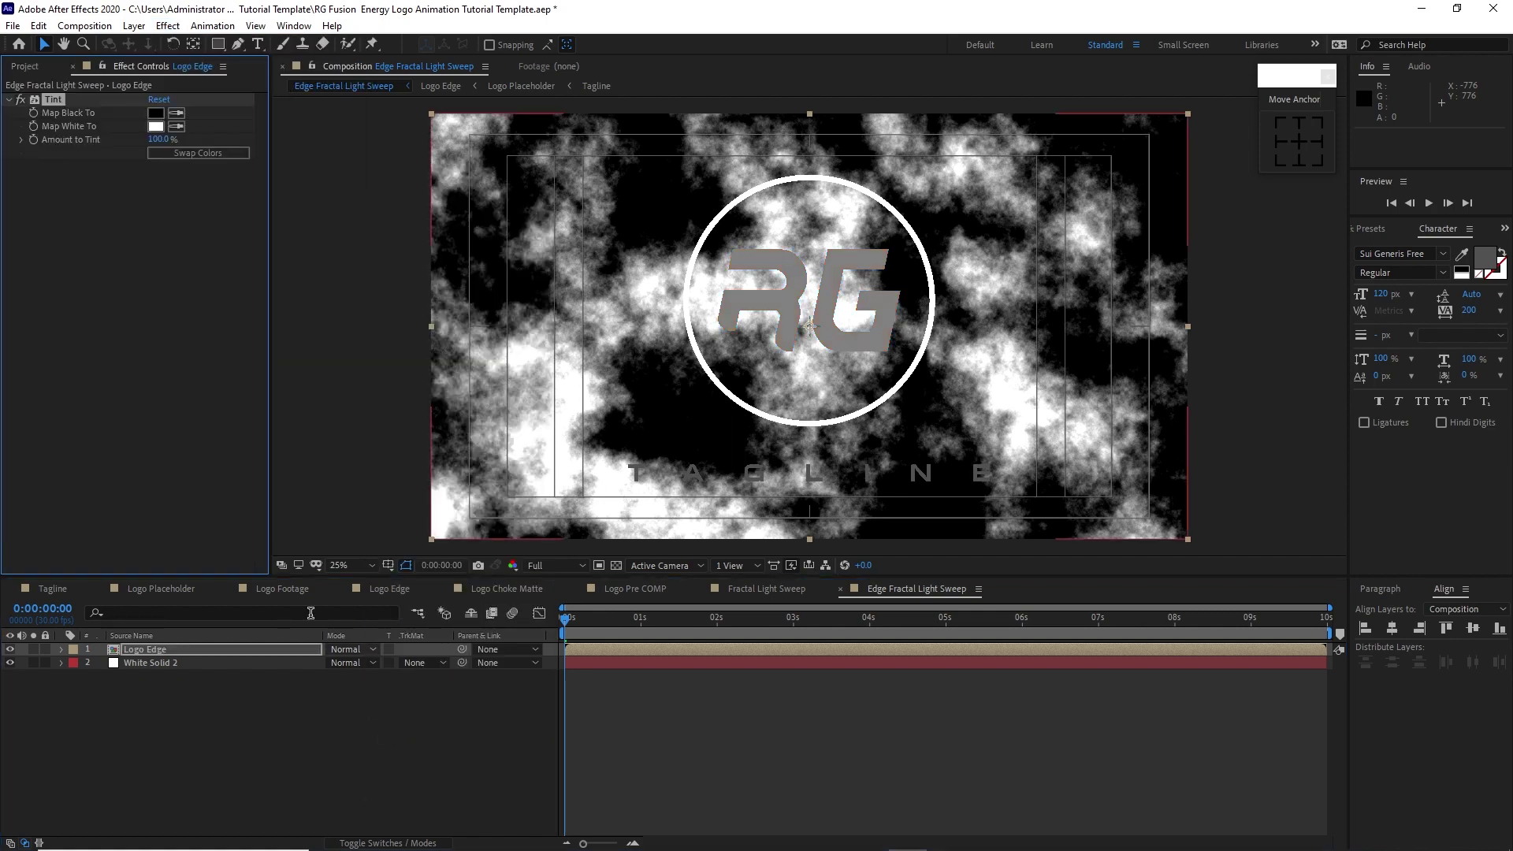
click(177, 126)
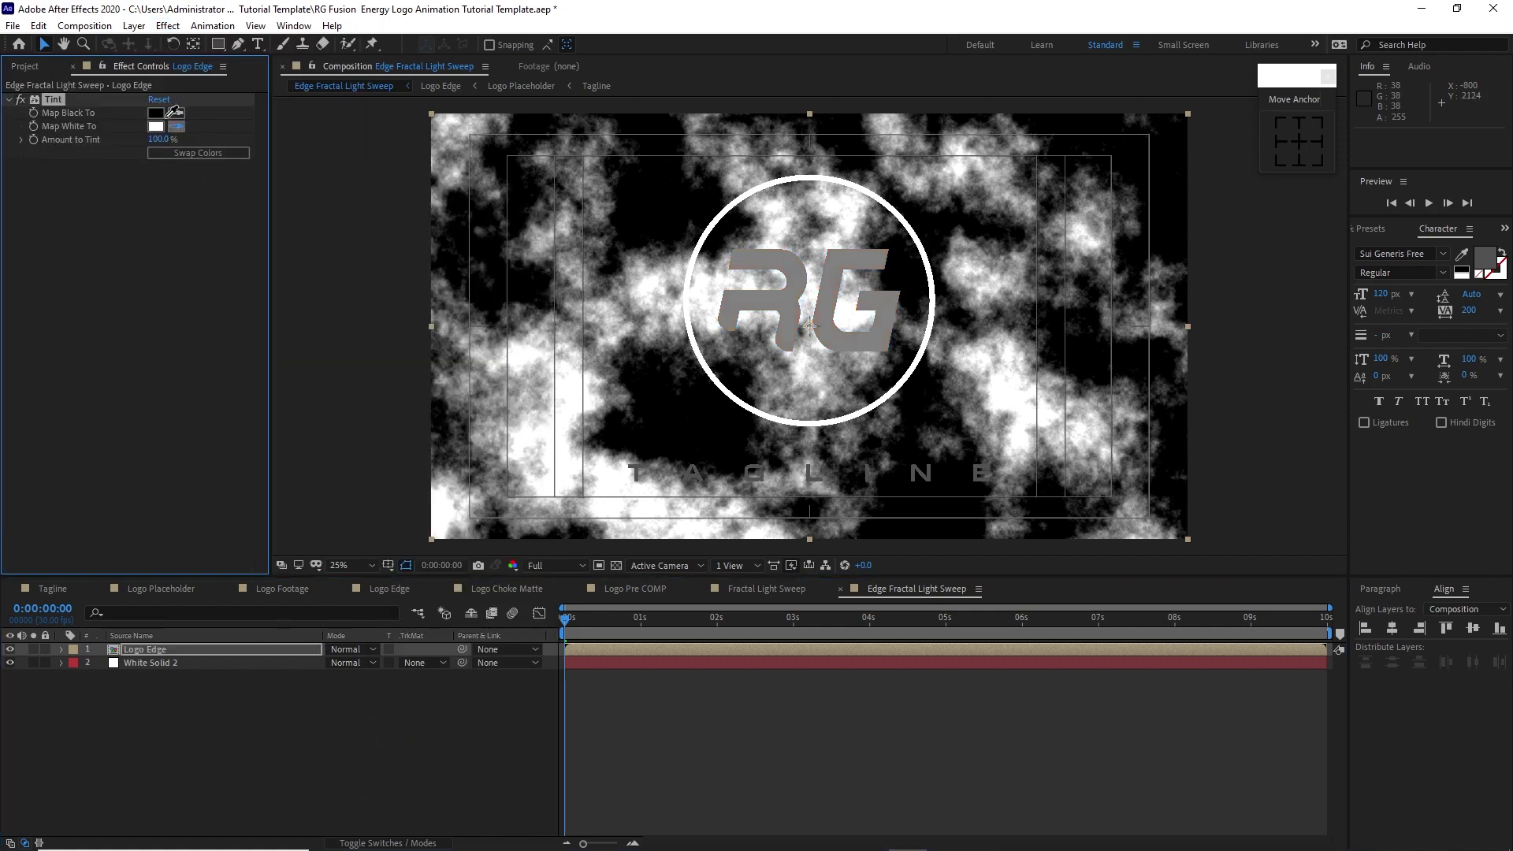
click(155, 113)
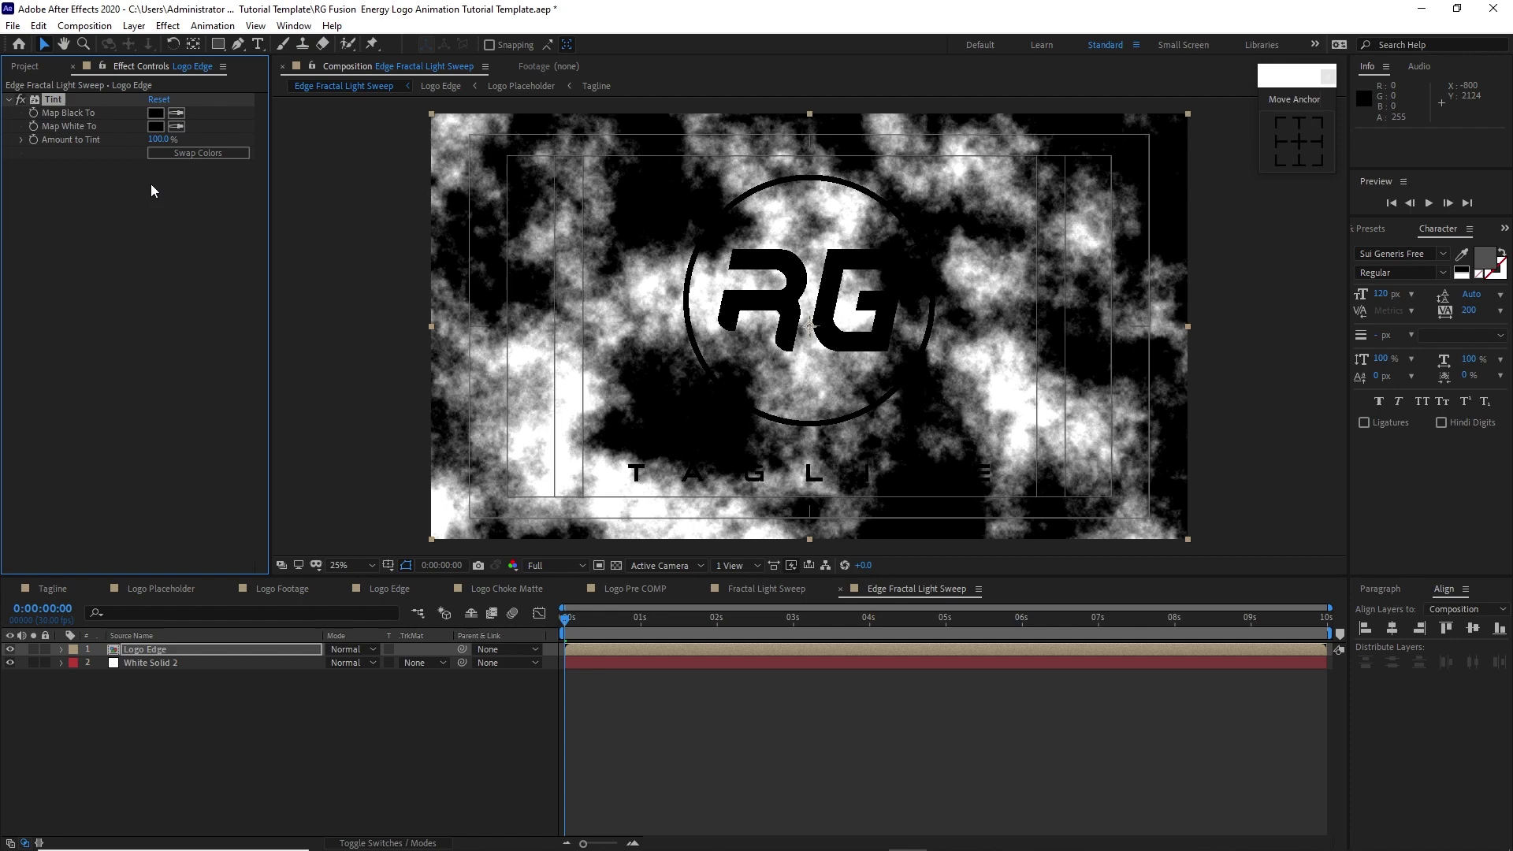
Step: Apply CC Light Sweep to the Logo Edge layer with Sweep Intensity 299 and Width 333
click(164, 26)
mouse_move(230, 196)
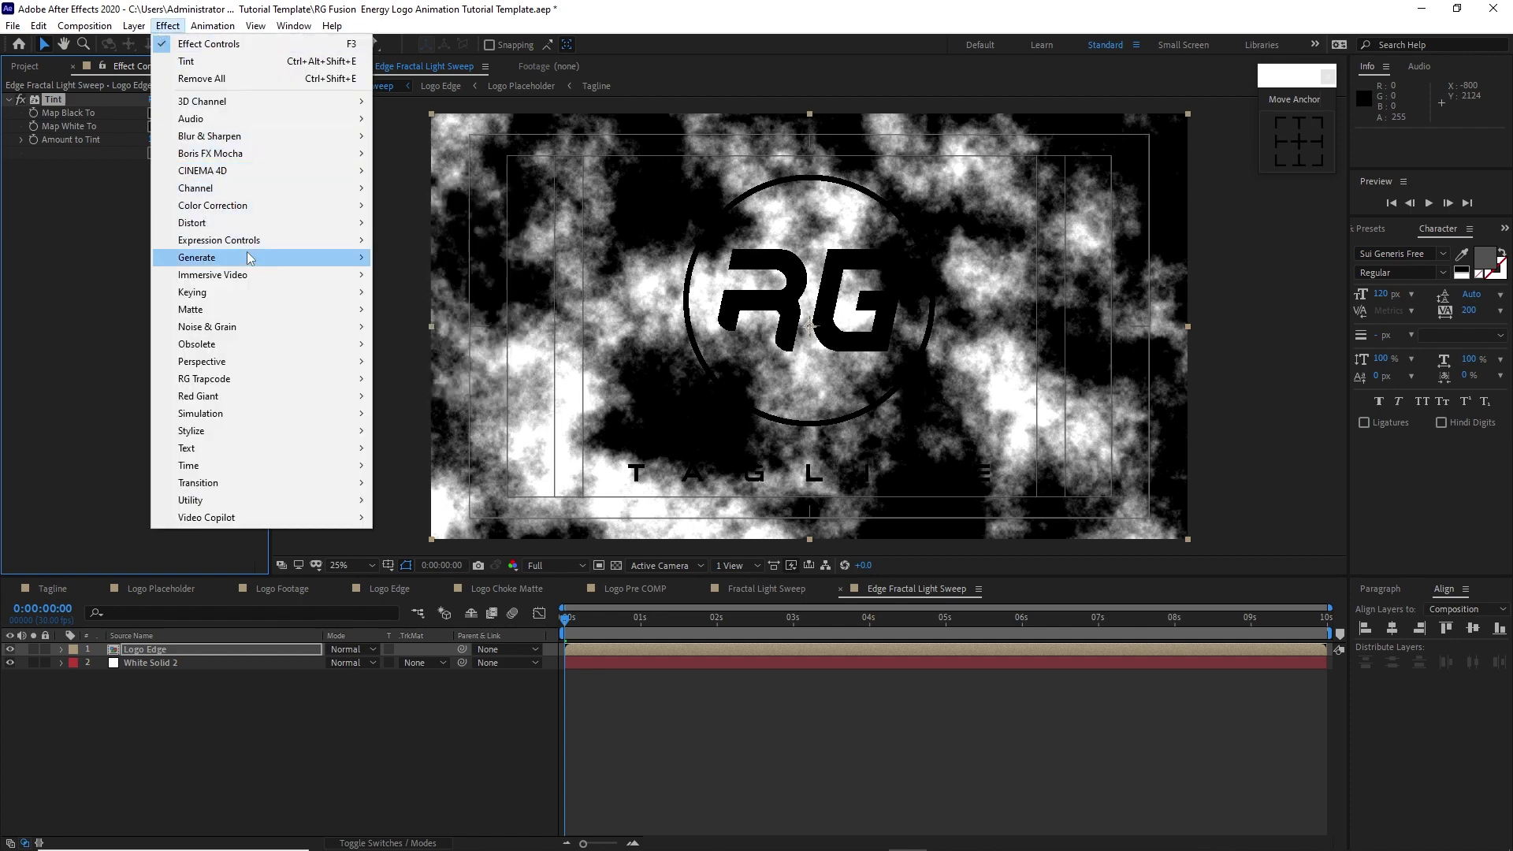
mouse_move(251, 261)
click(407, 397)
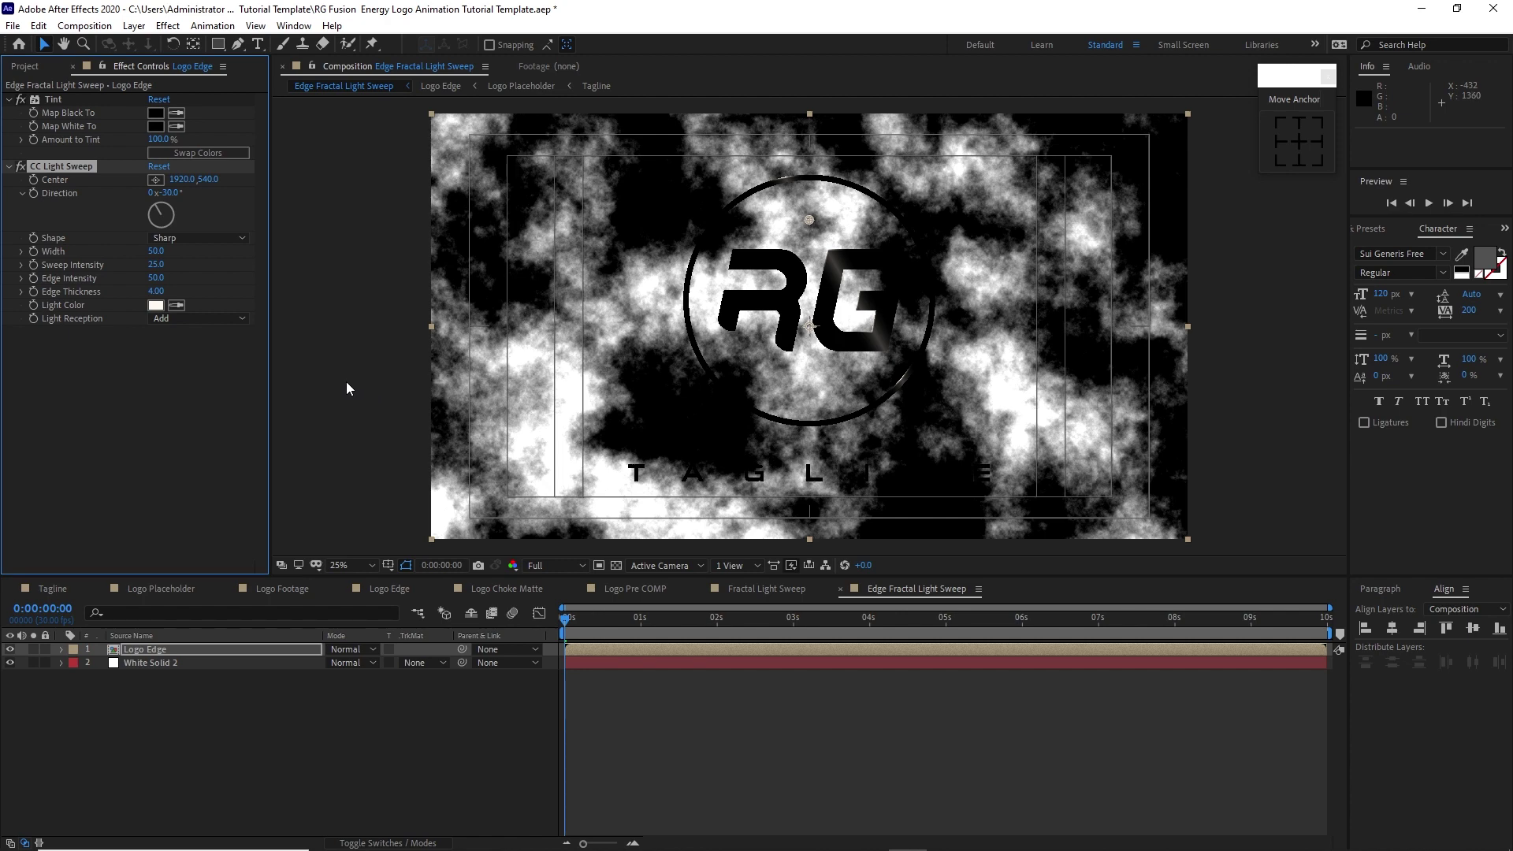
click(156, 265)
text(299)
click(152, 253)
text(333)
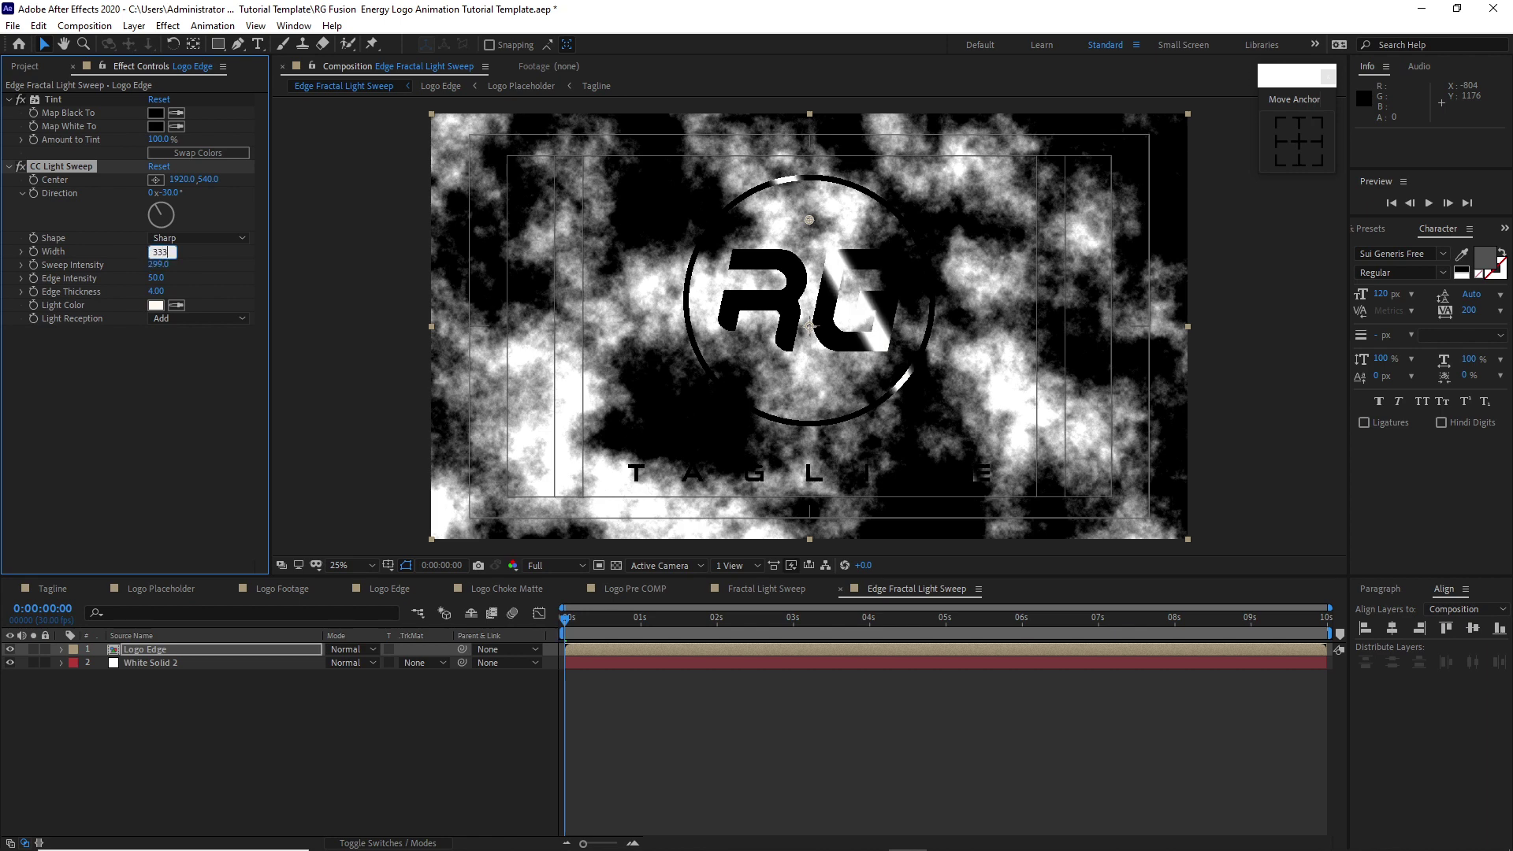
Step: Set the light sweep's Direction to -29° and its Center to -858, 484
click(169, 194)
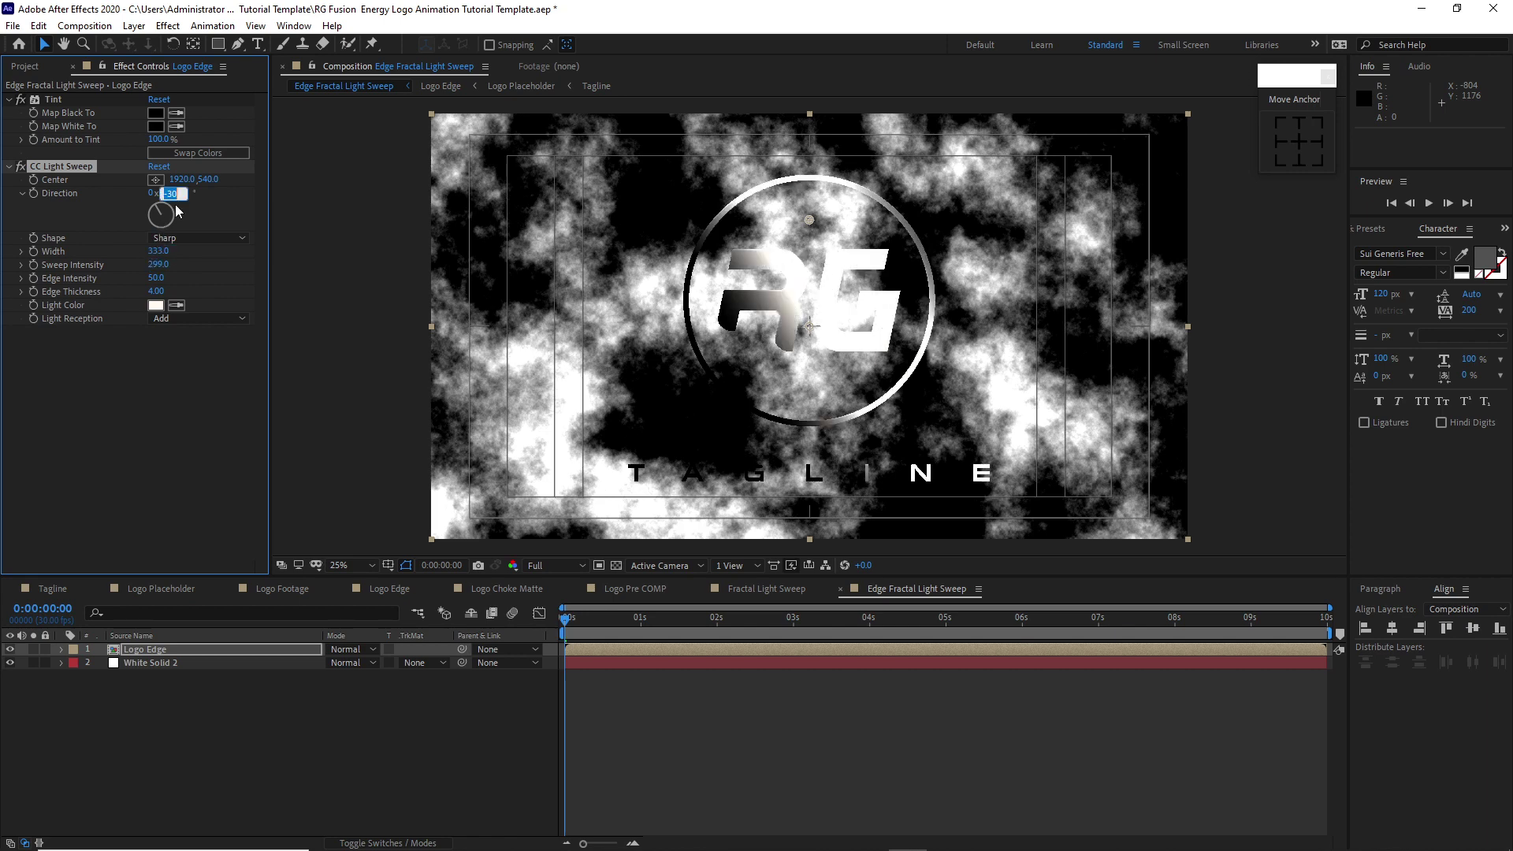
text(-29)
click(182, 179)
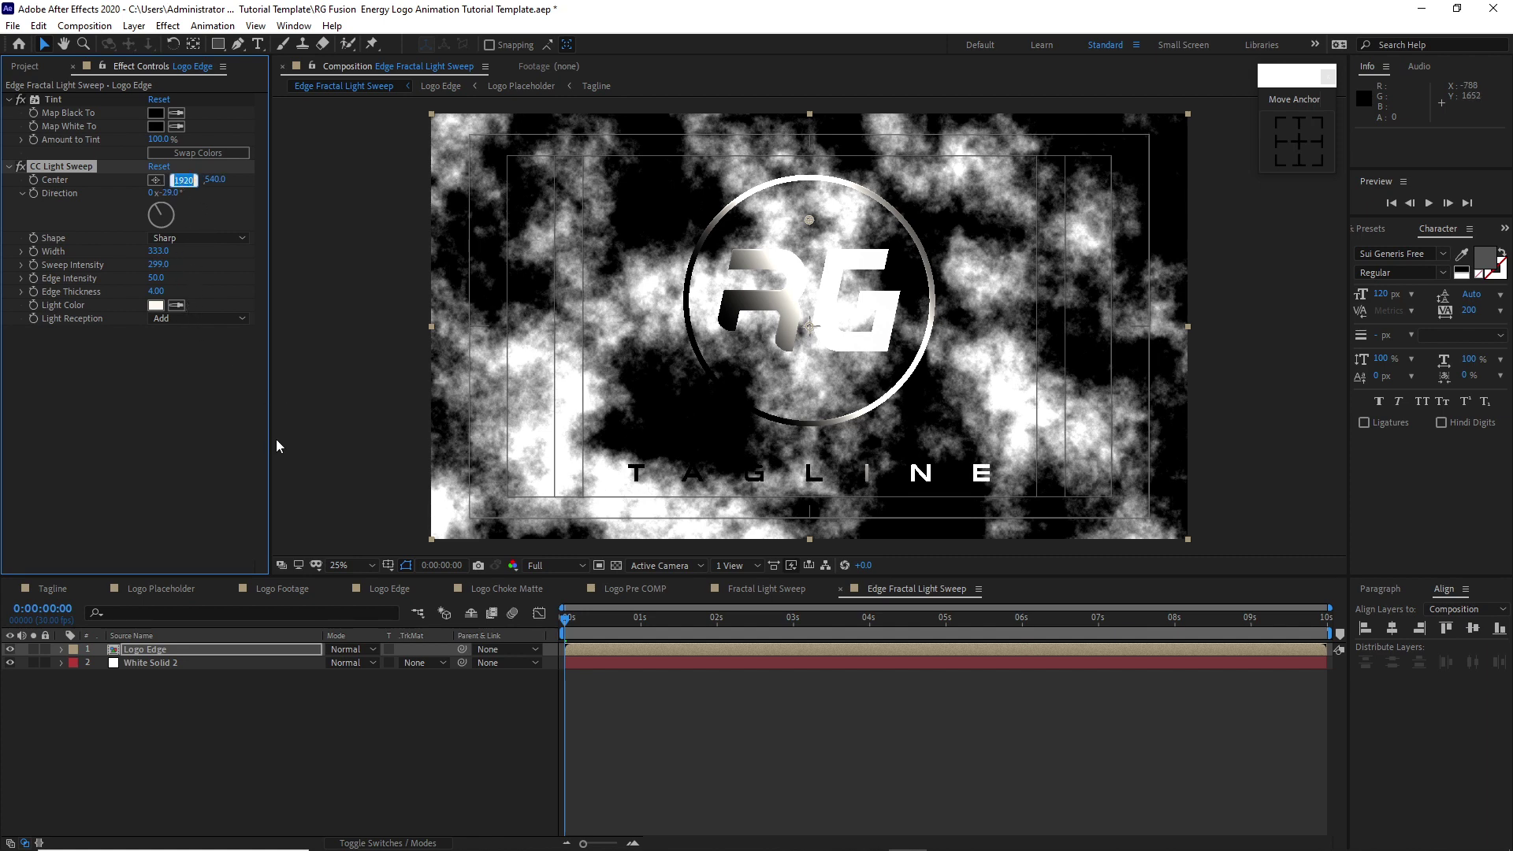
text(-858)
key(Return)
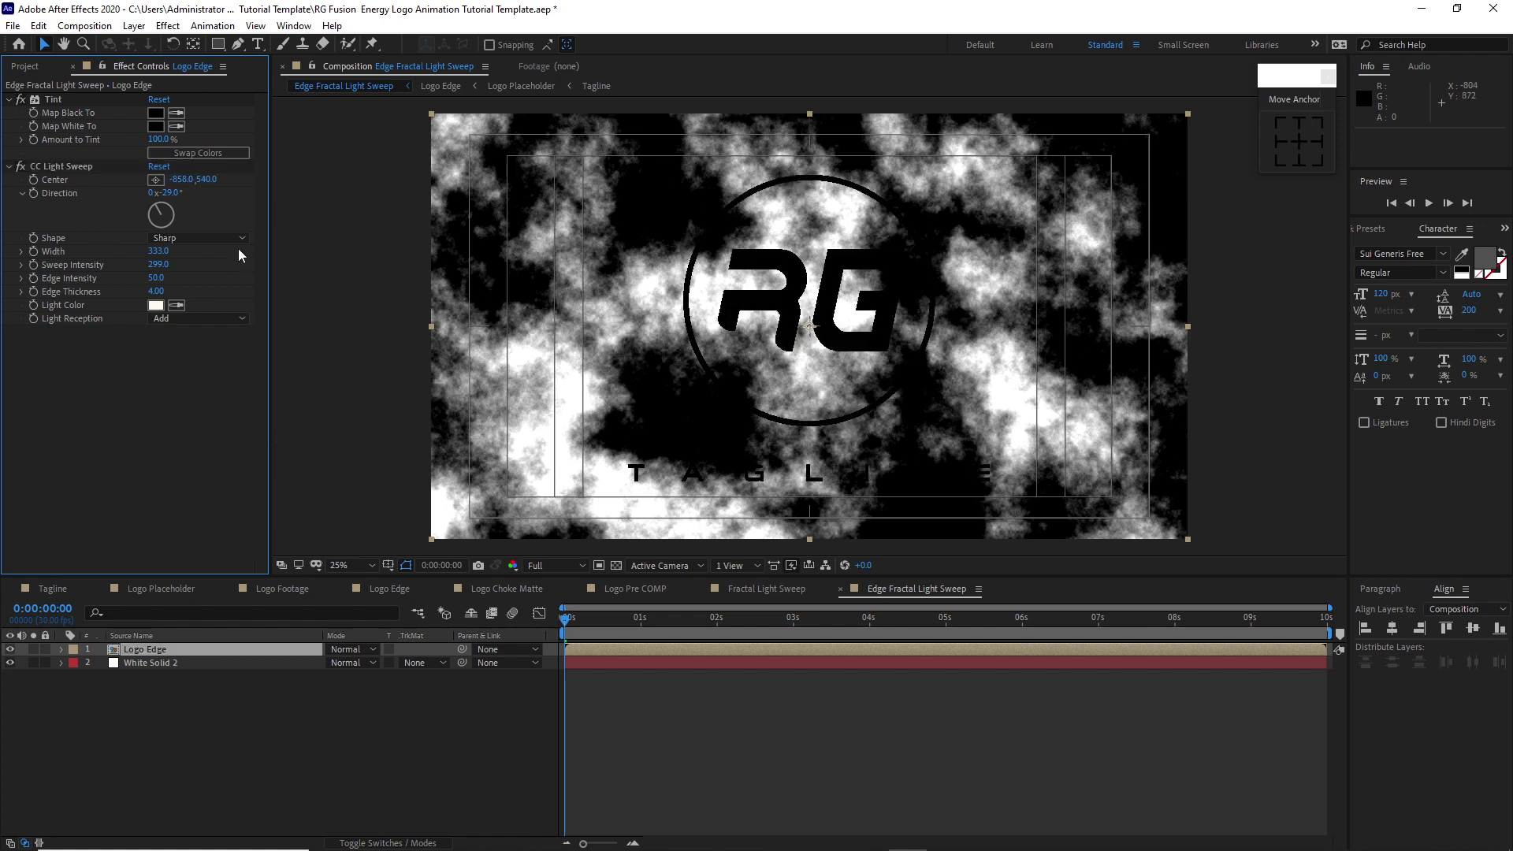
click(208, 179)
text(484)
key(Return)
Step: Set the light sweep's Edge Intensity to 424 and Edge Thickness to 1.2, and the Logo Edge layer's blending mode to Add
click(156, 278)
click(158, 291)
text(12)
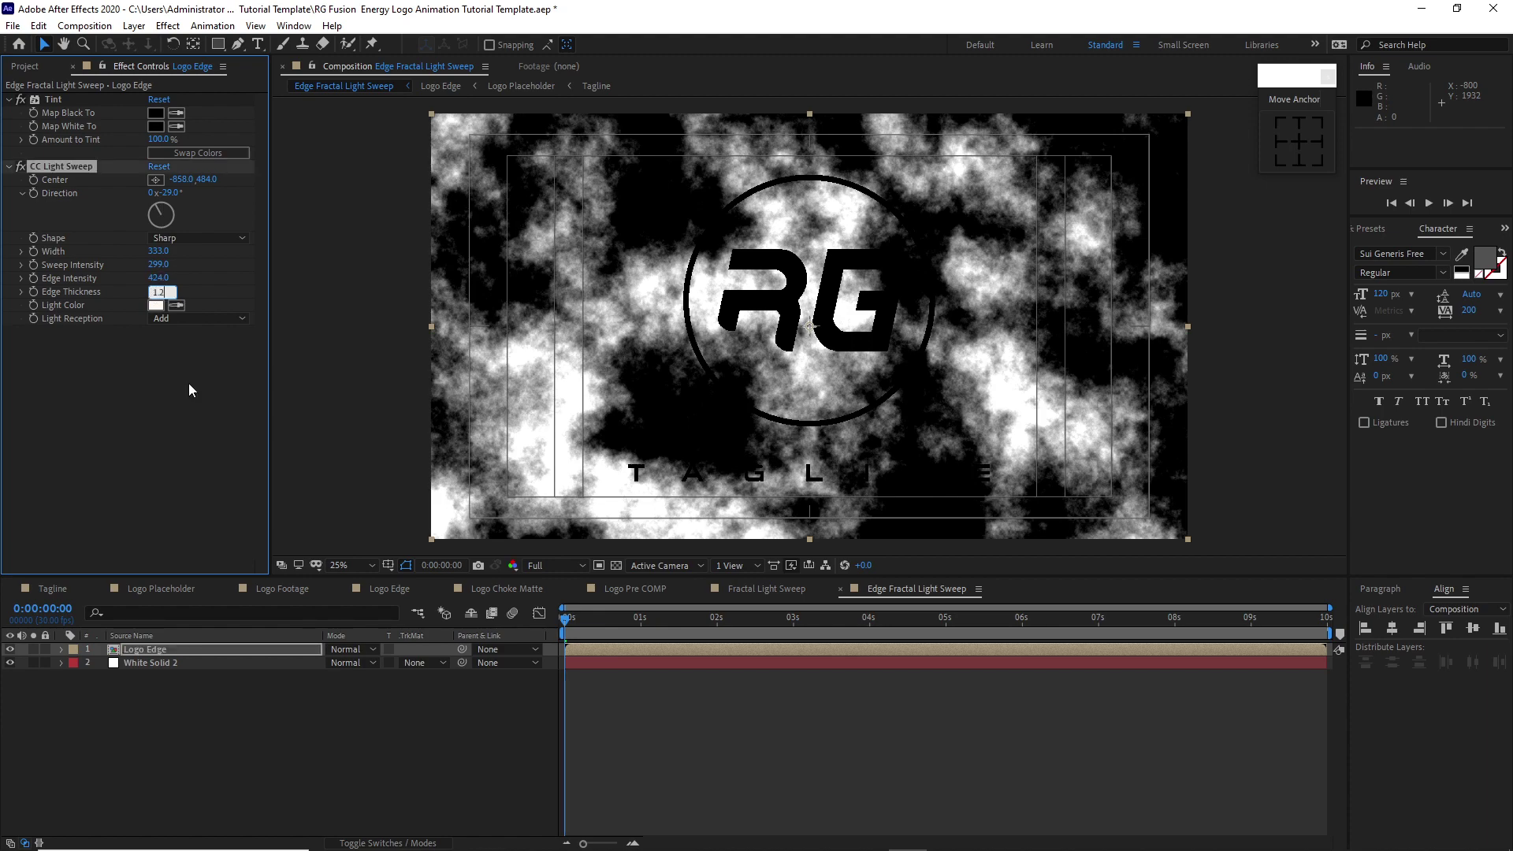
click(143, 387)
click(348, 650)
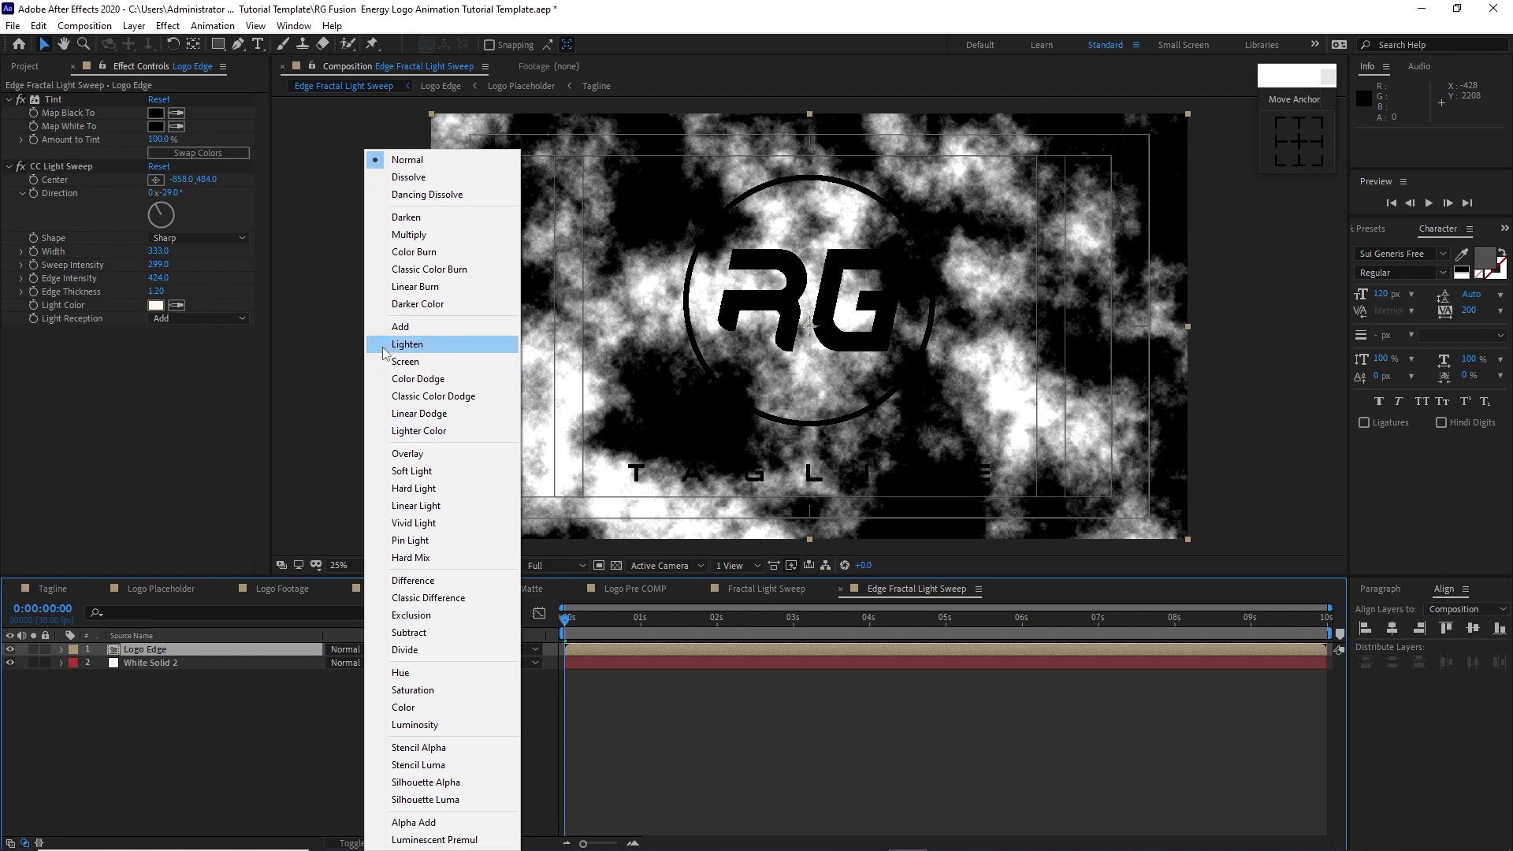
click(400, 326)
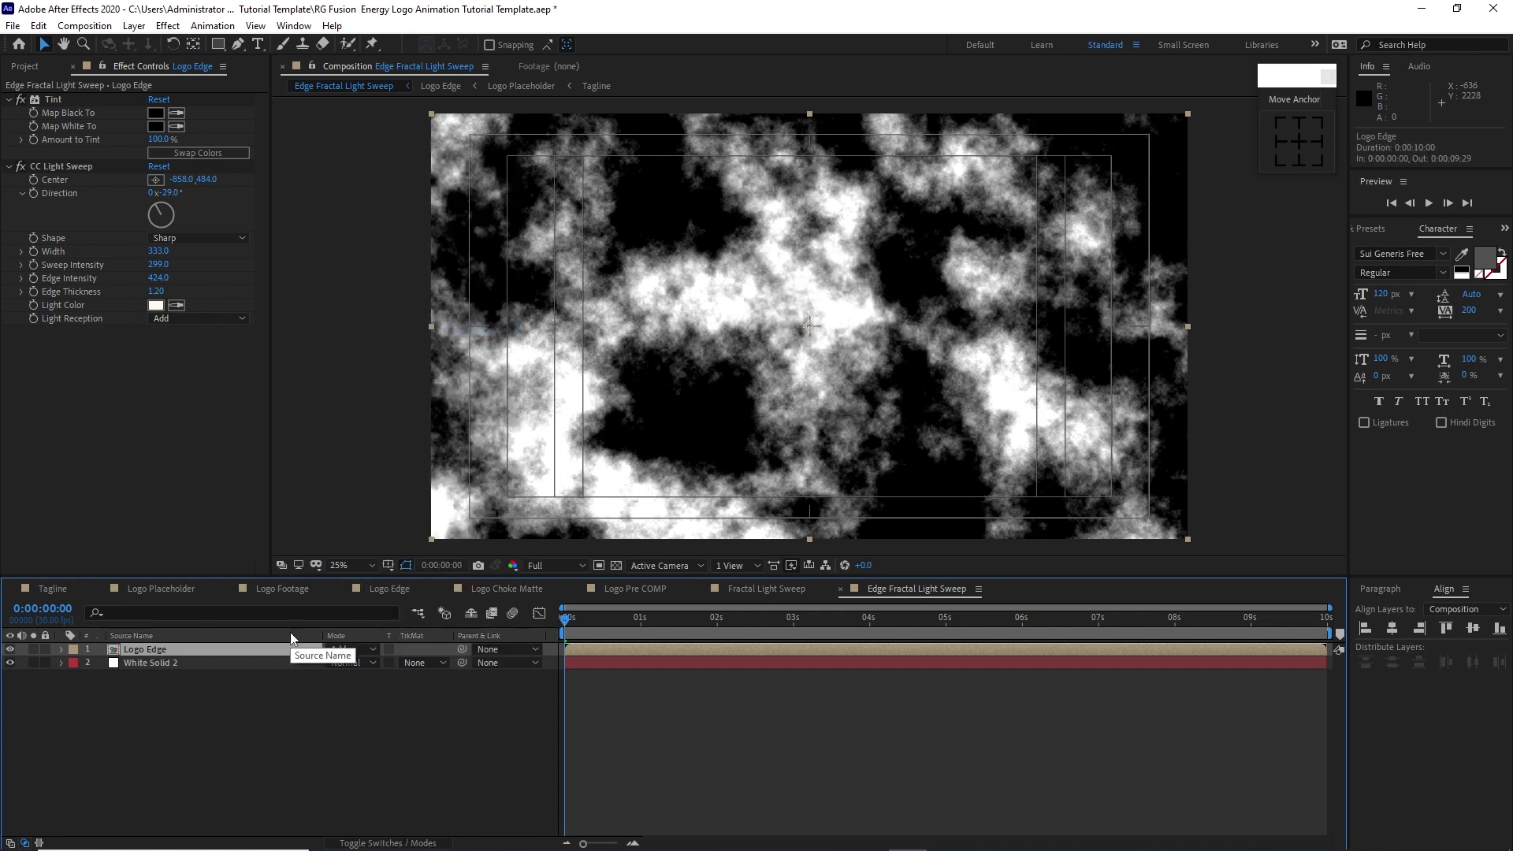
Step: Duplicate the Logo Edge layer and give the white solid a luma matte from the copy directly above it
key(ctrl+d)
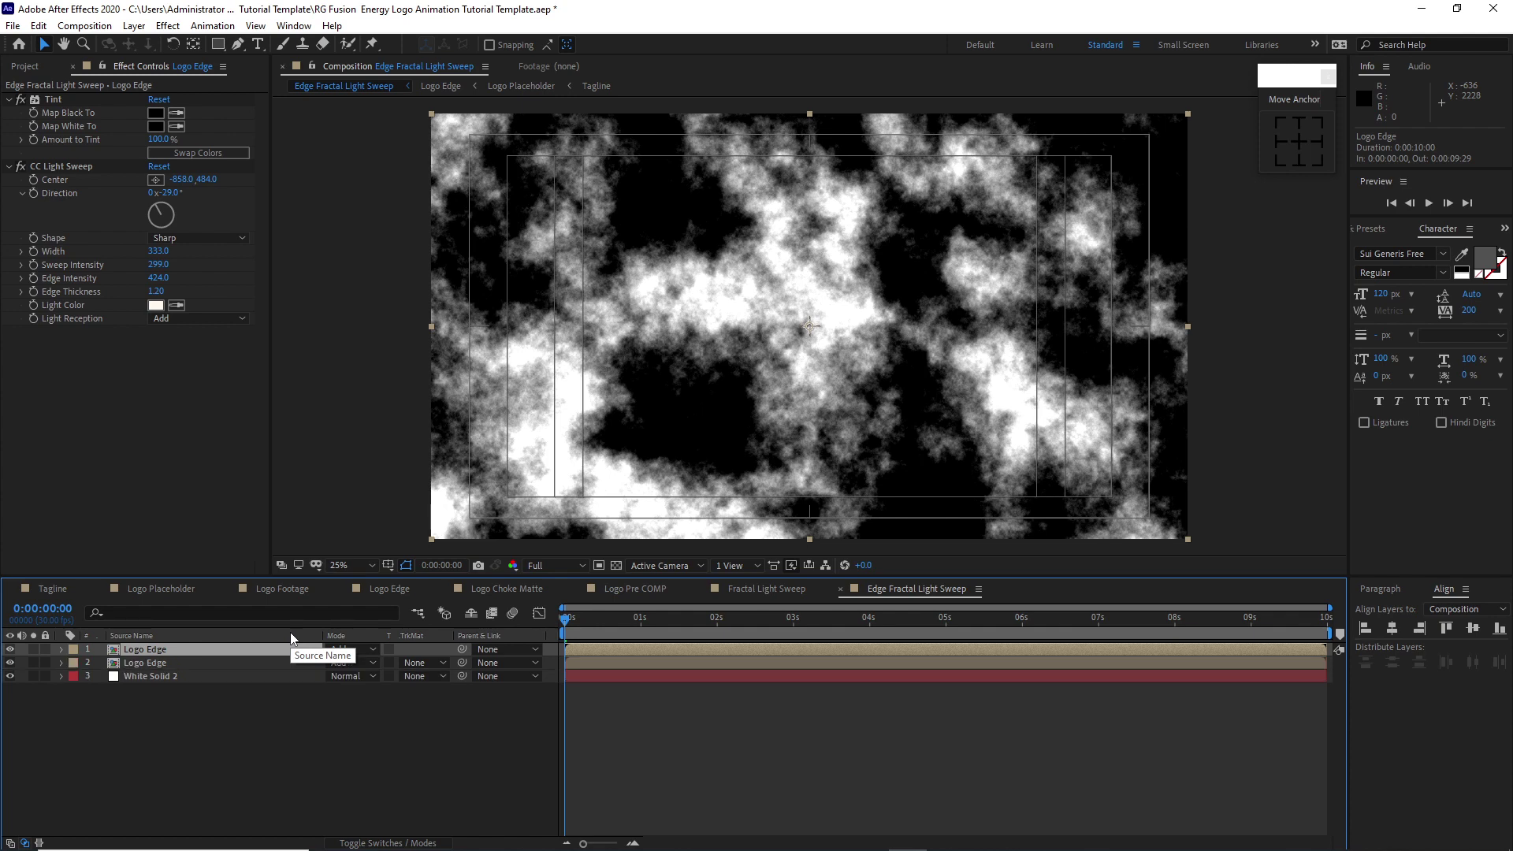
click(433, 677)
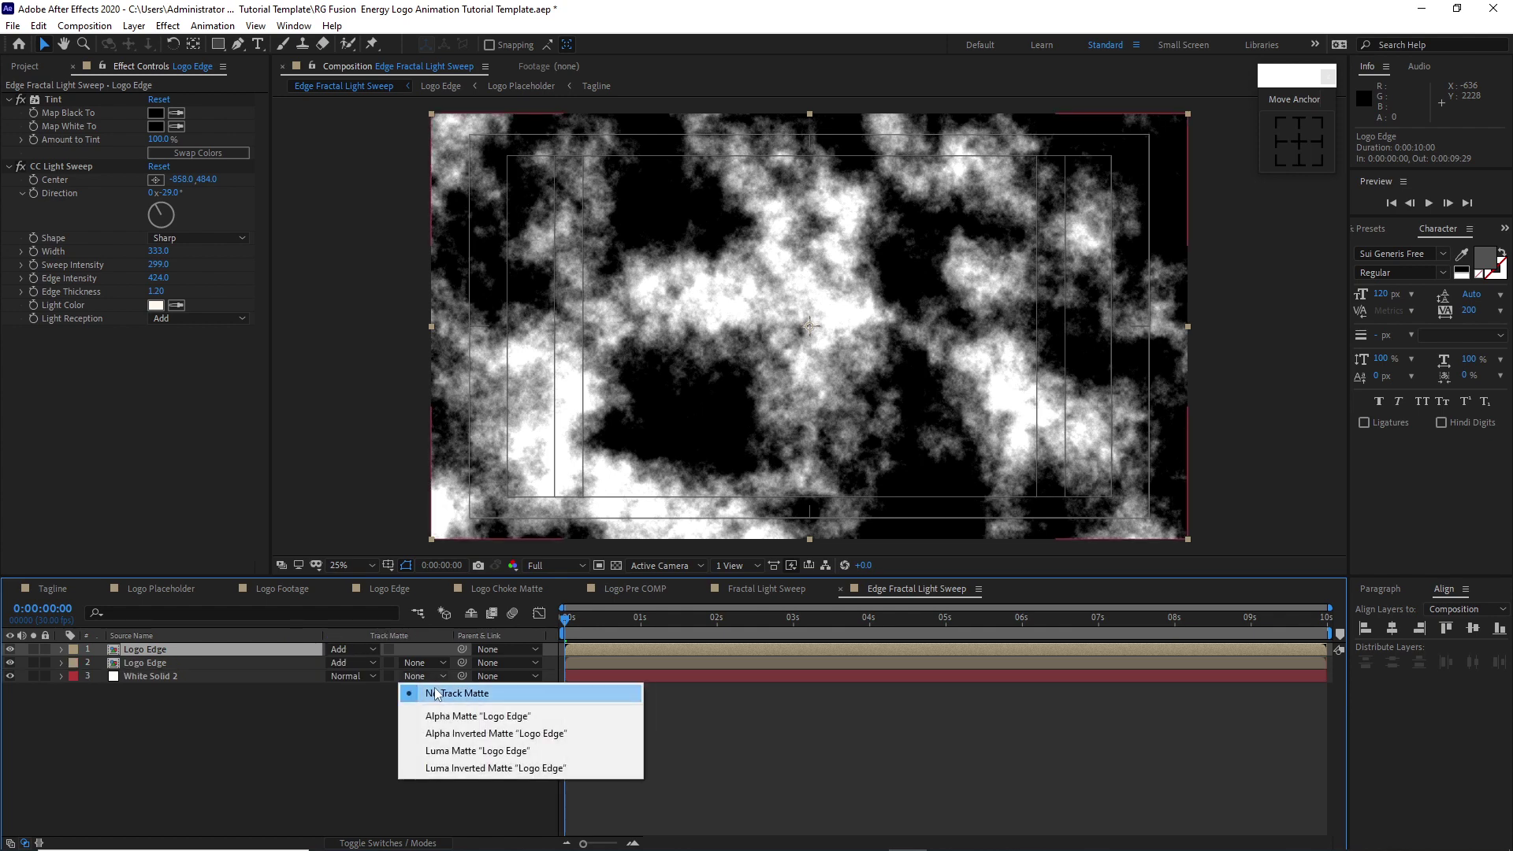
click(471, 752)
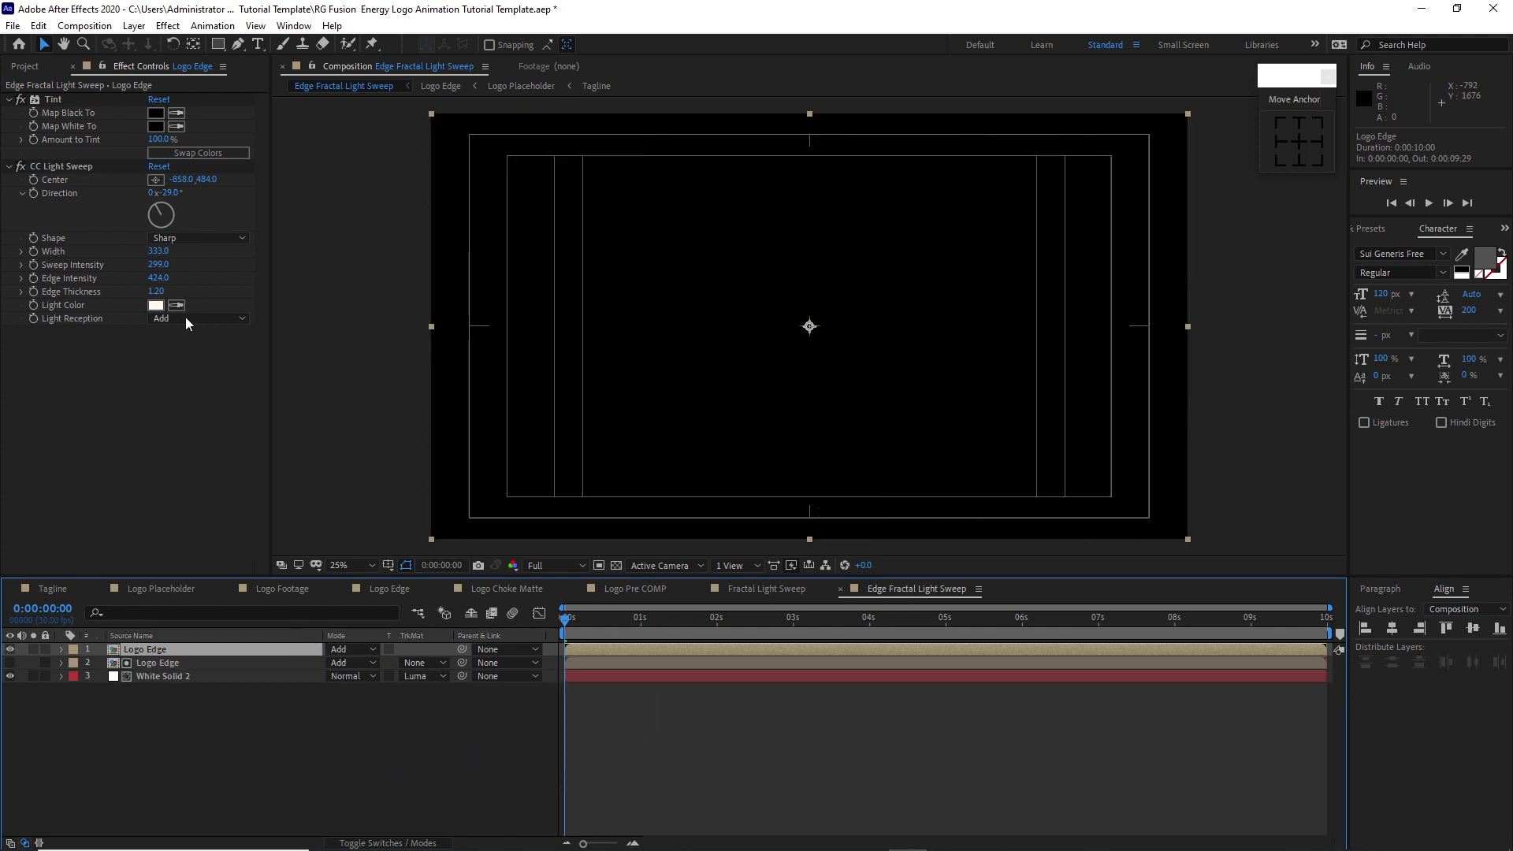
Step: On the topmost Logo Edge layer's light sweep, set Width to 263, Sweep Intensity to 150, Edge Intensity to 500 and Edge Thickness to 1.7
click(157, 251)
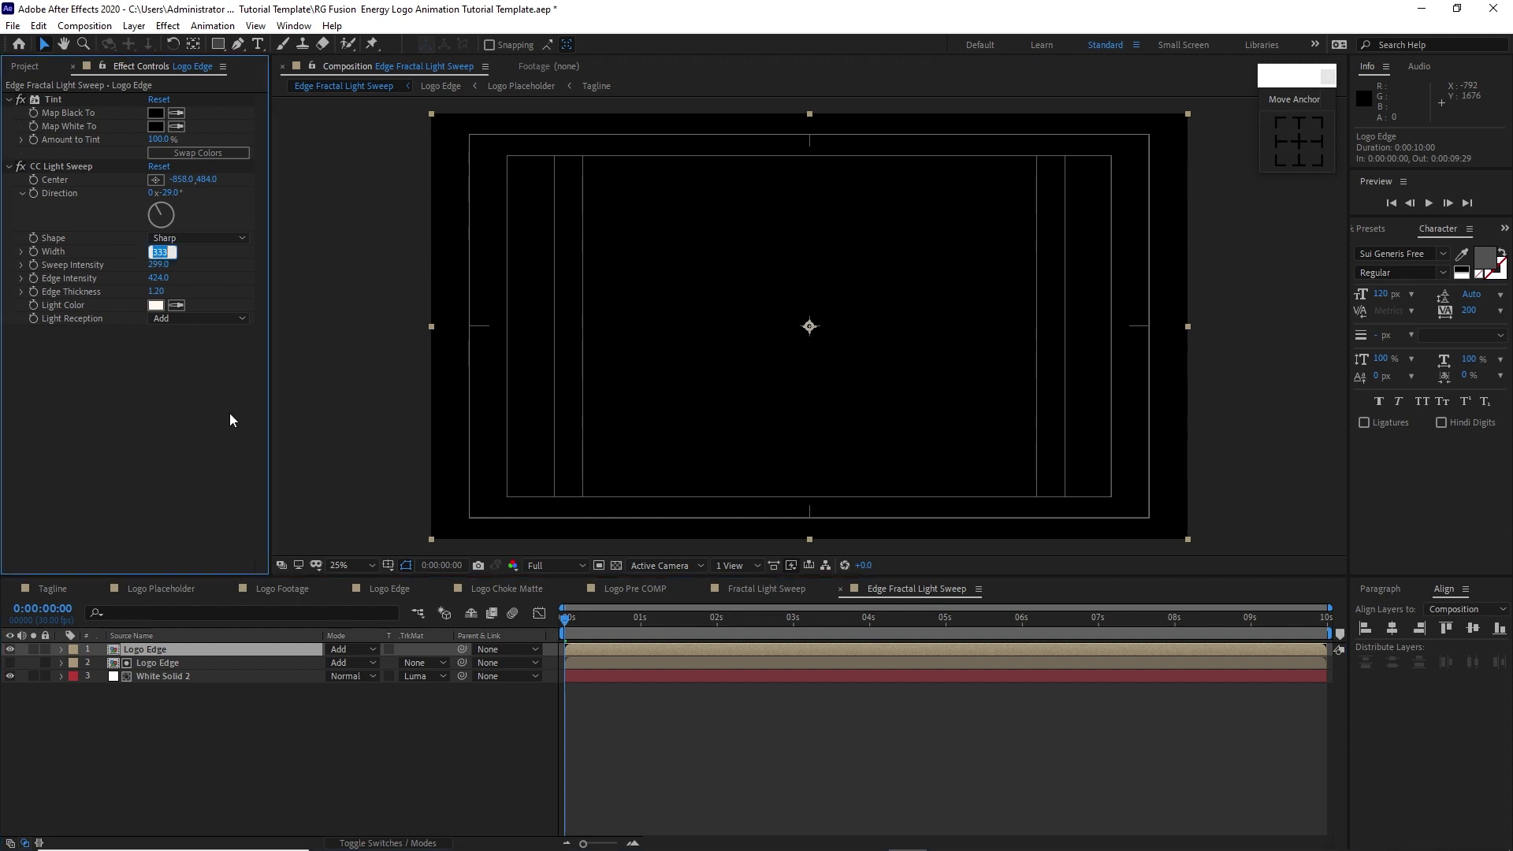
text(263)
click(151, 266)
text(1)
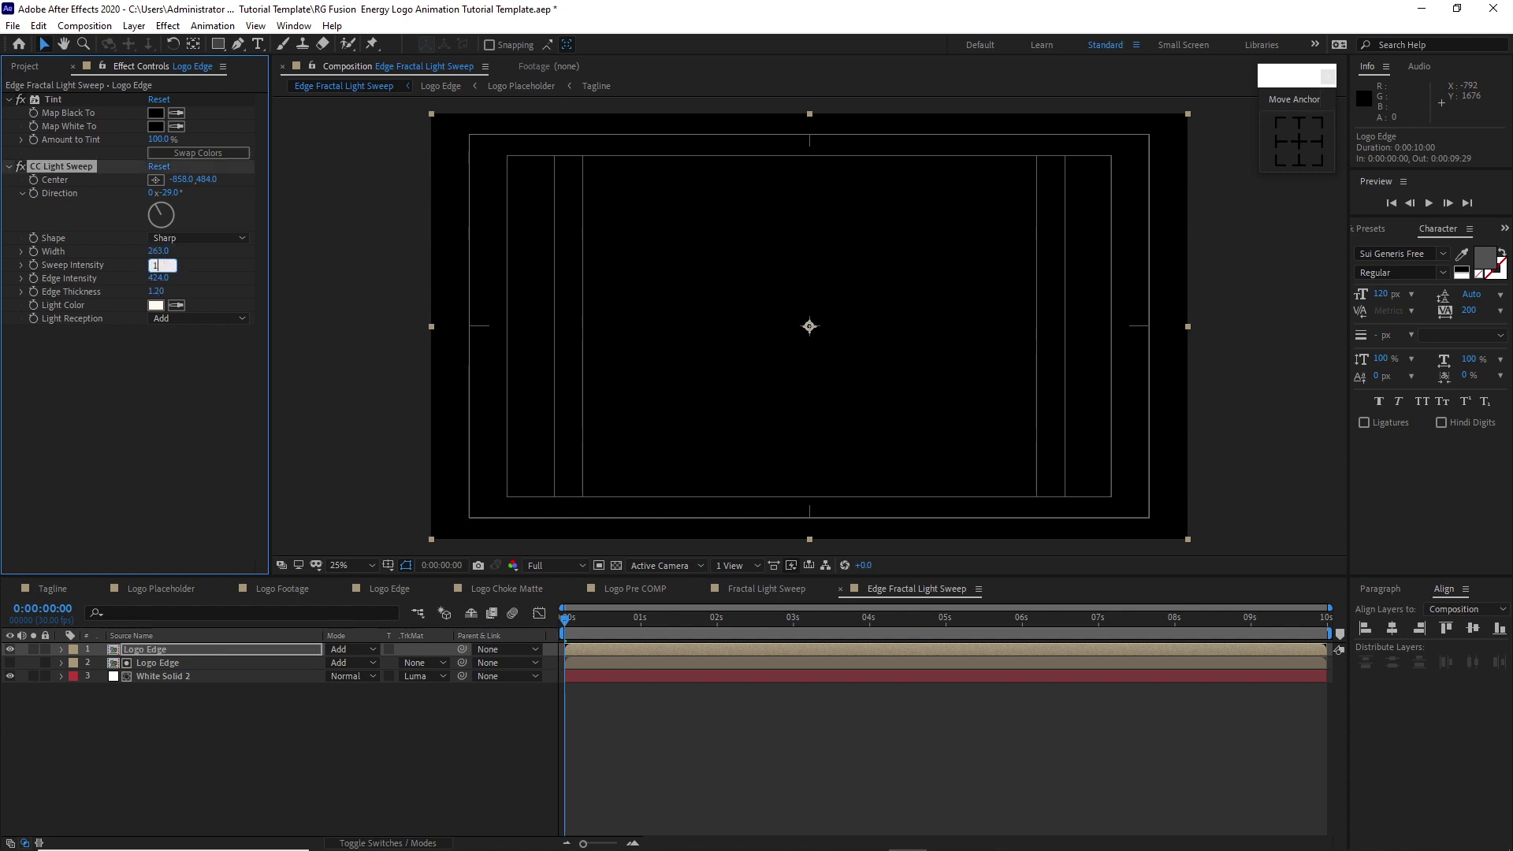
text(50)
click(156, 279)
text(5)
click(155, 292)
text(1)
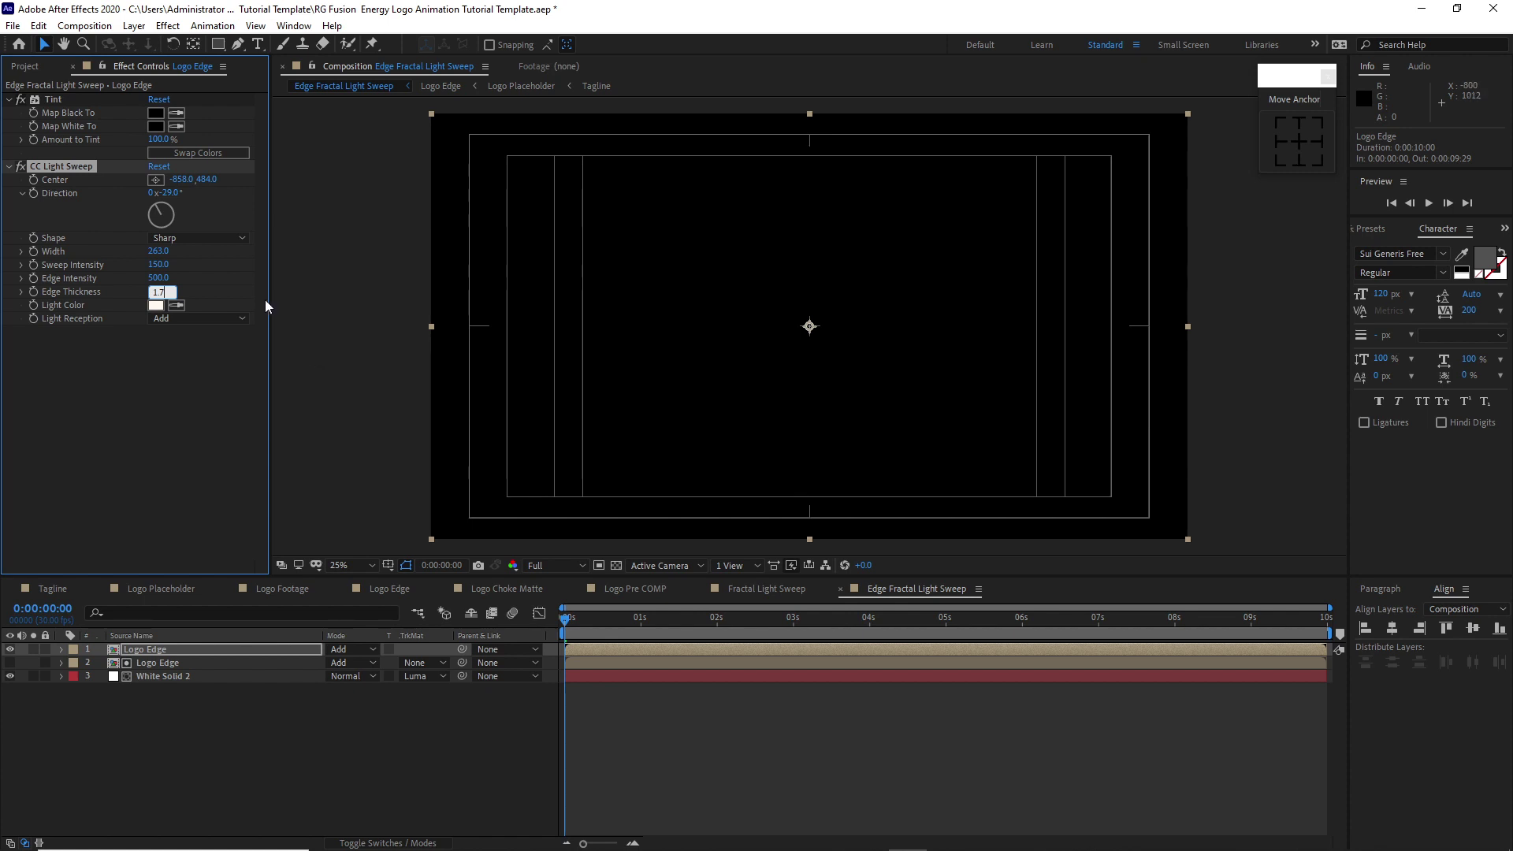
Step: On the topmost Logo Edge layer, set the light sweep's Center to -530, 484 and start keyframing it at 0 seconds
click(182, 180)
text(-53)
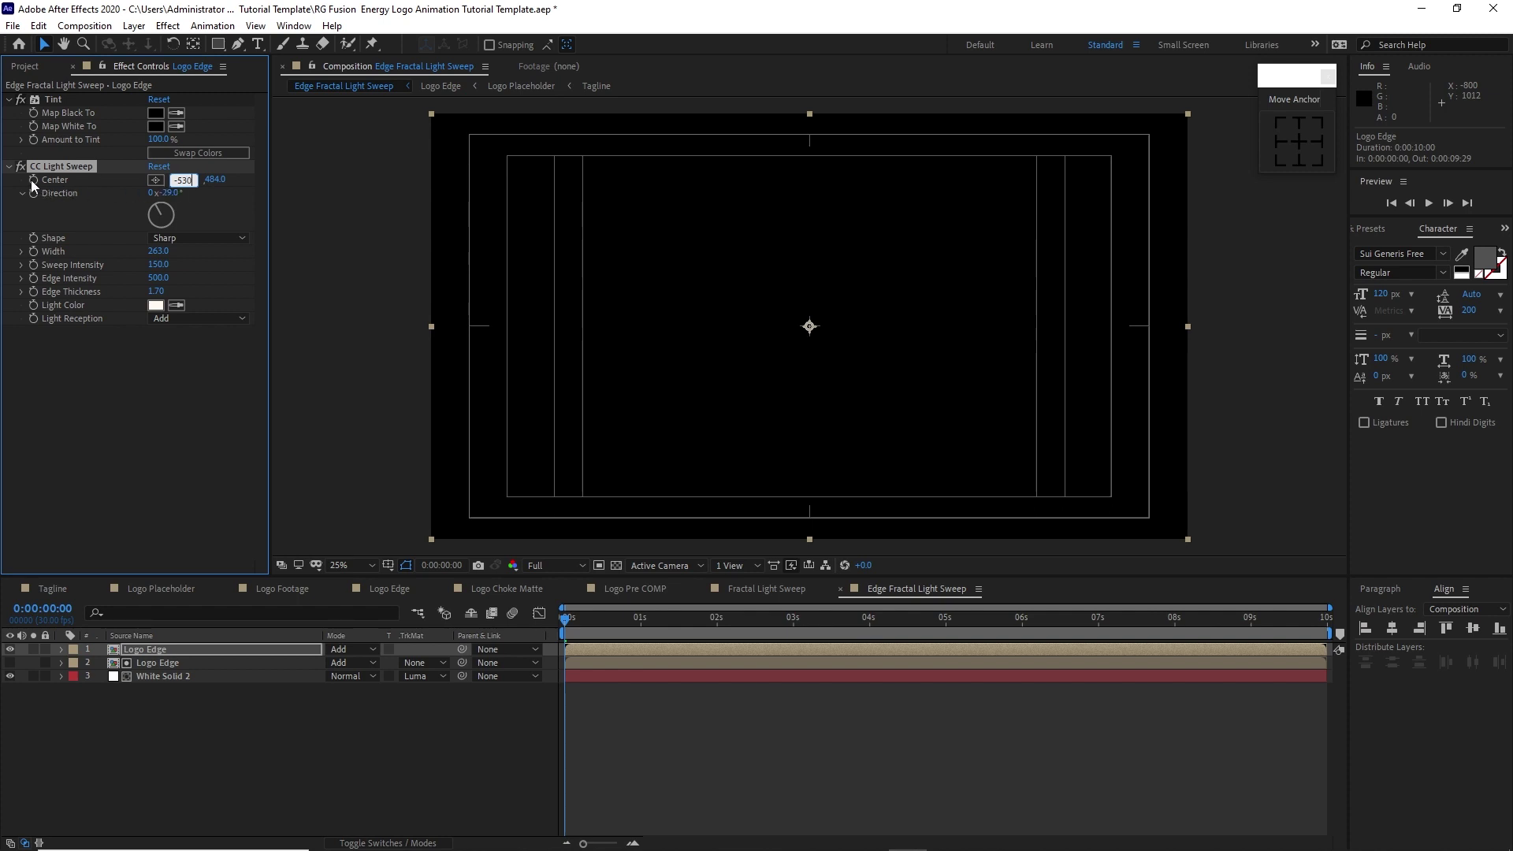
click(34, 180)
Step: At the composition's last frame, keyframe the topmost Logo Edge layer's light sweep Center at 3944, 436
click(577, 622)
drag(579, 627, 1326, 622)
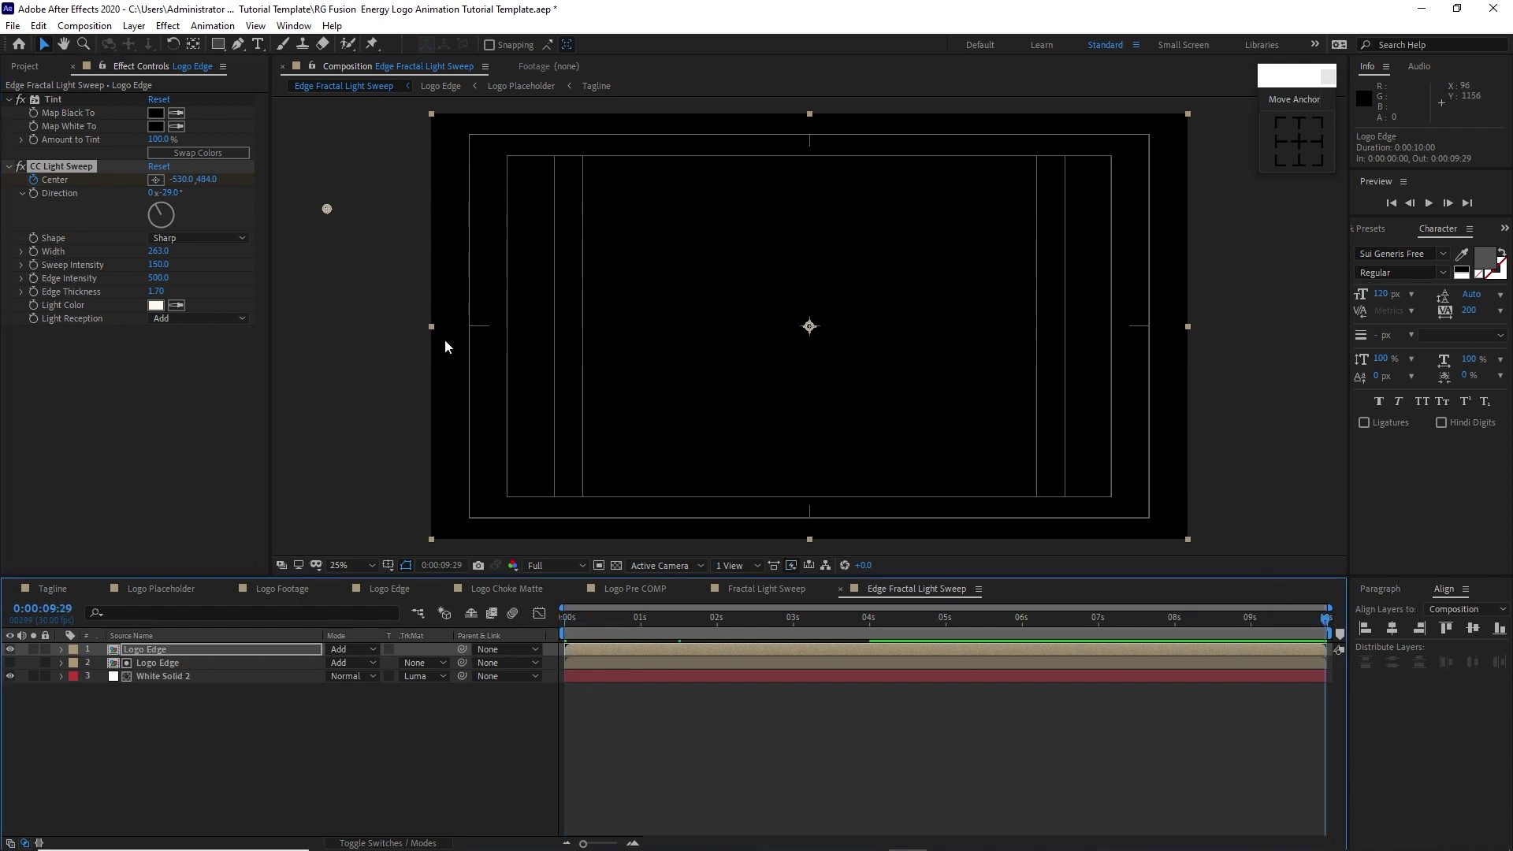
click(182, 180)
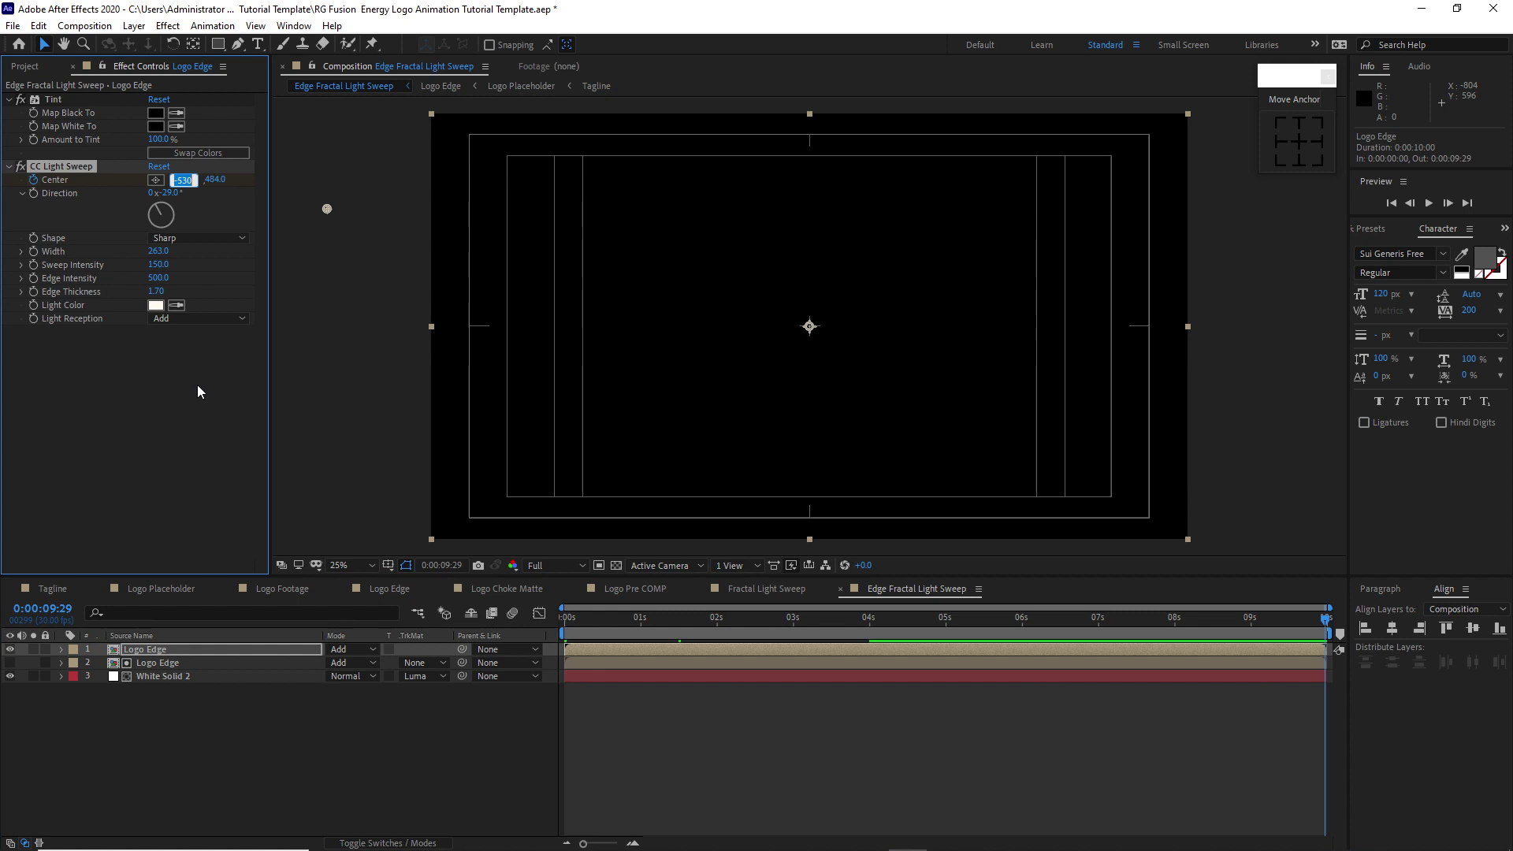
text(3944)
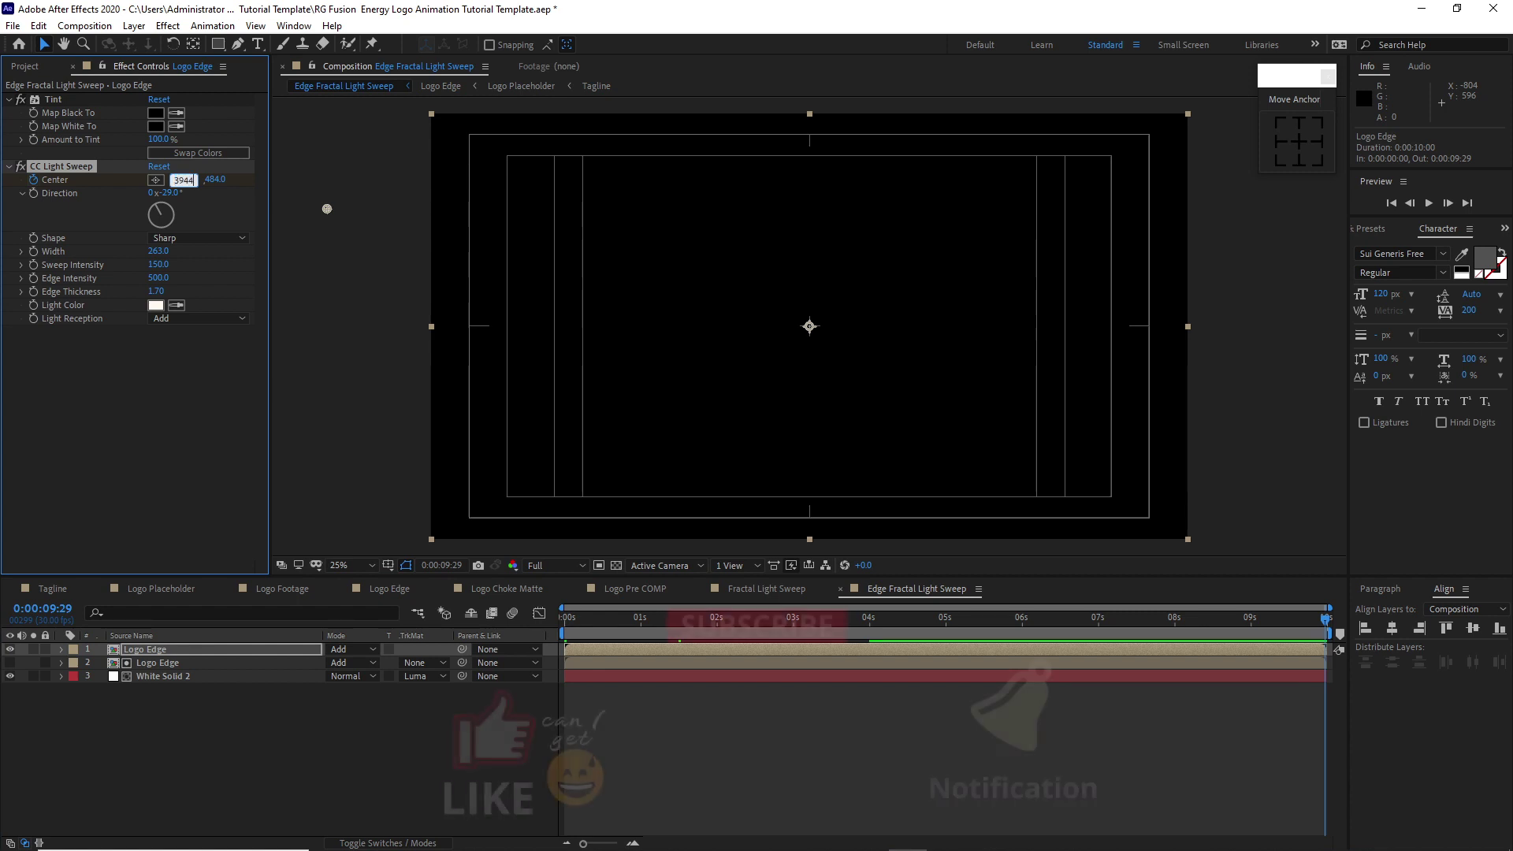
click(200, 395)
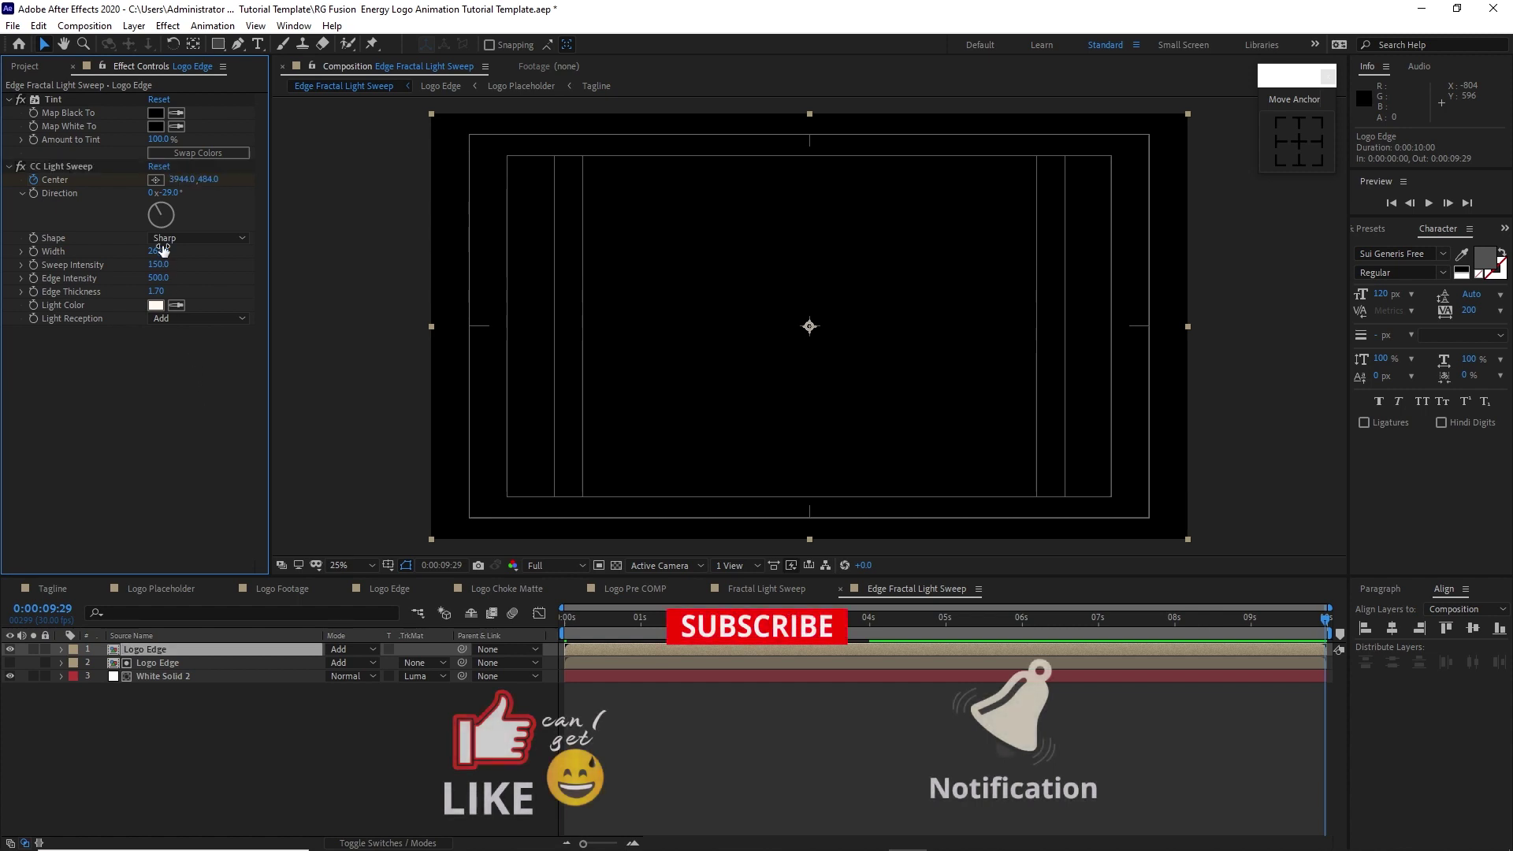
click(209, 180)
text(436)
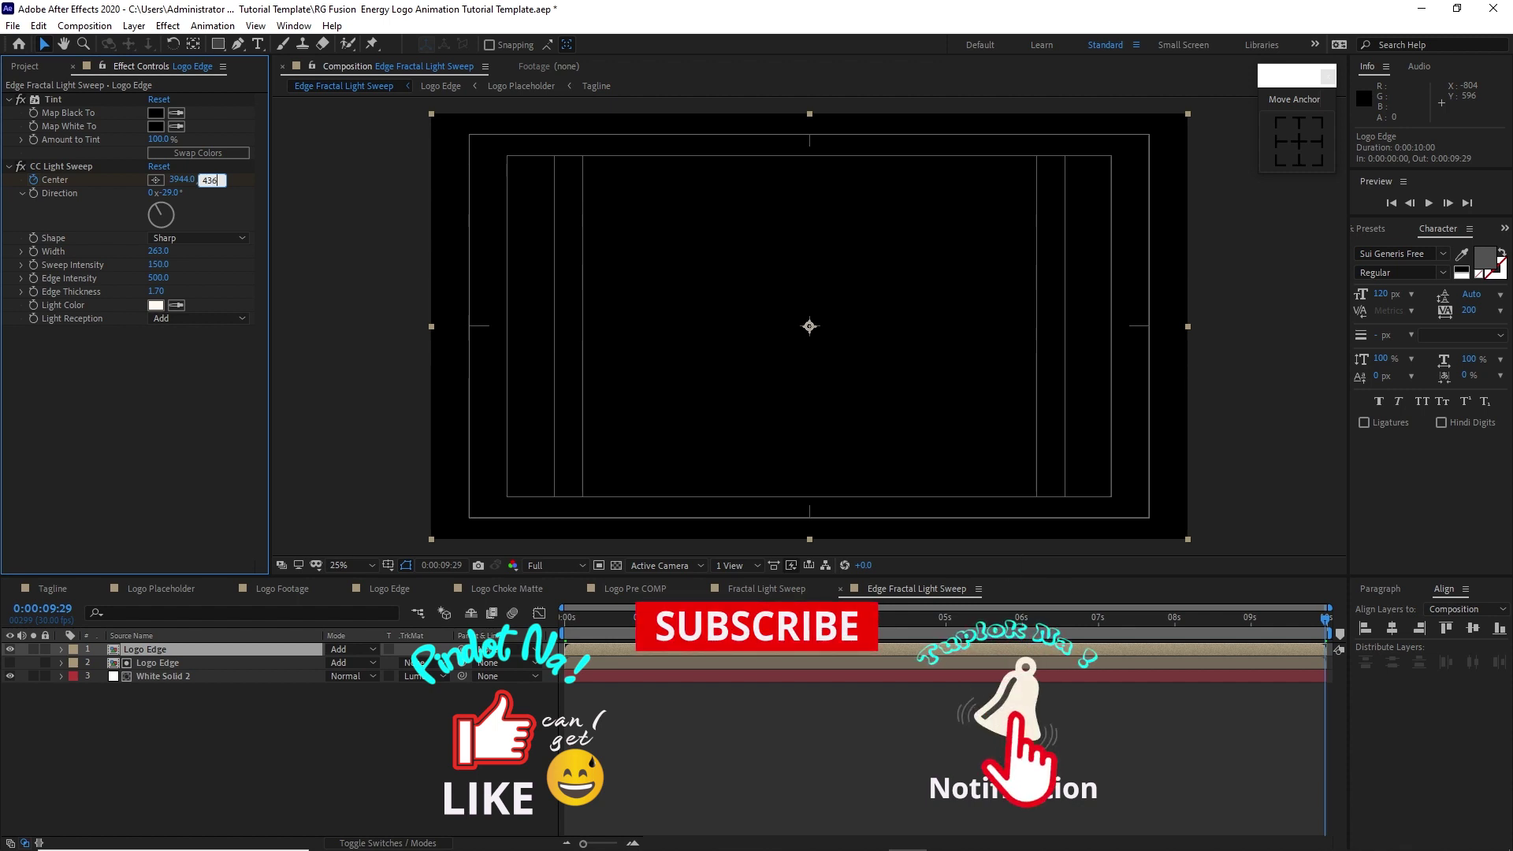
Step: Start keyframing the light sweep Center of the matte Logo Edge layer (layer 2) at 0 seconds
click(166, 664)
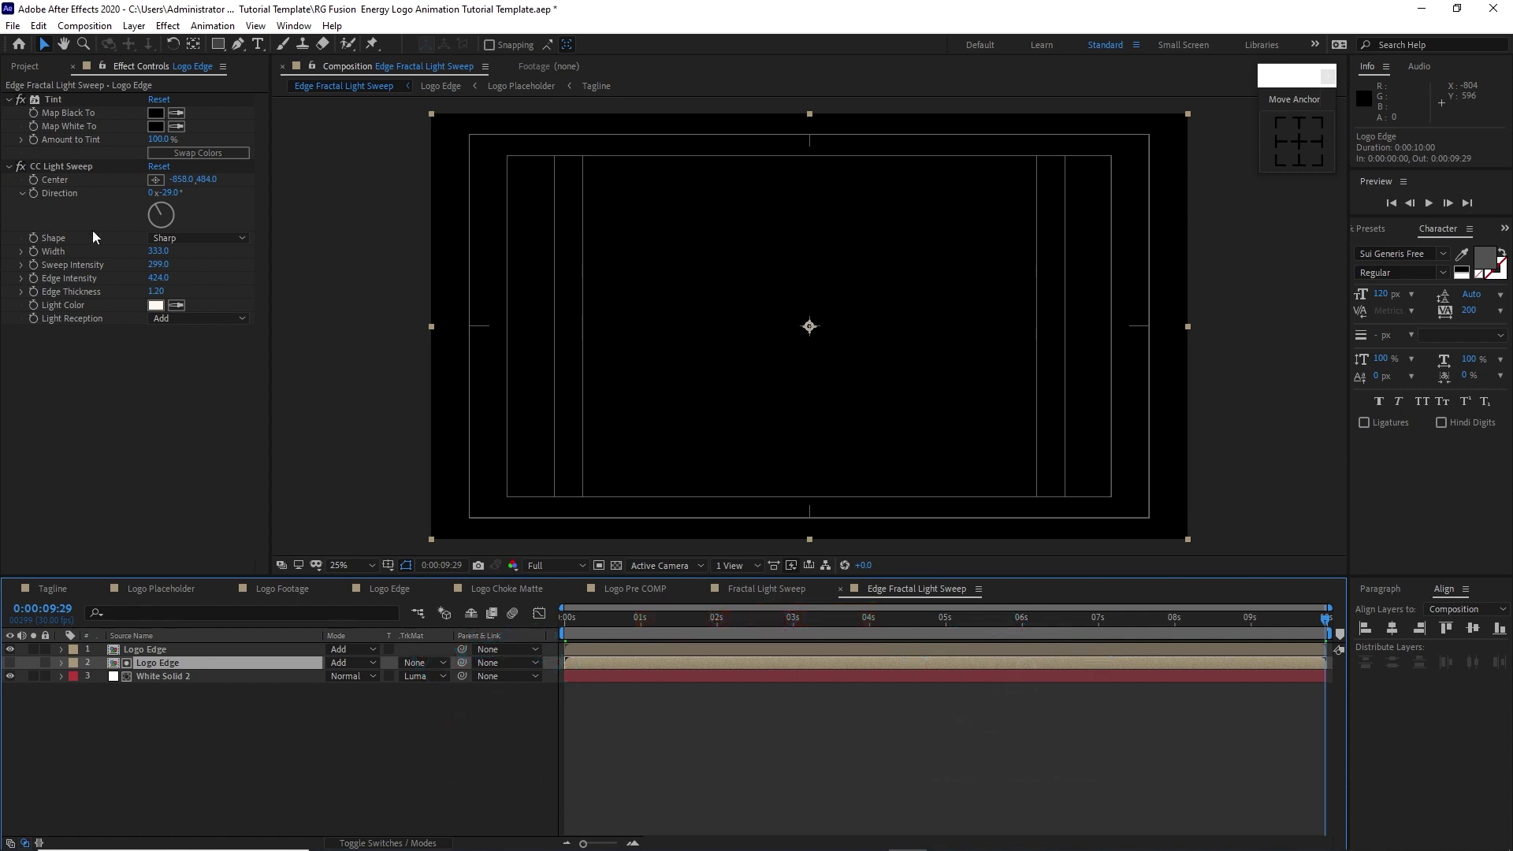
drag(714, 612, 558, 637)
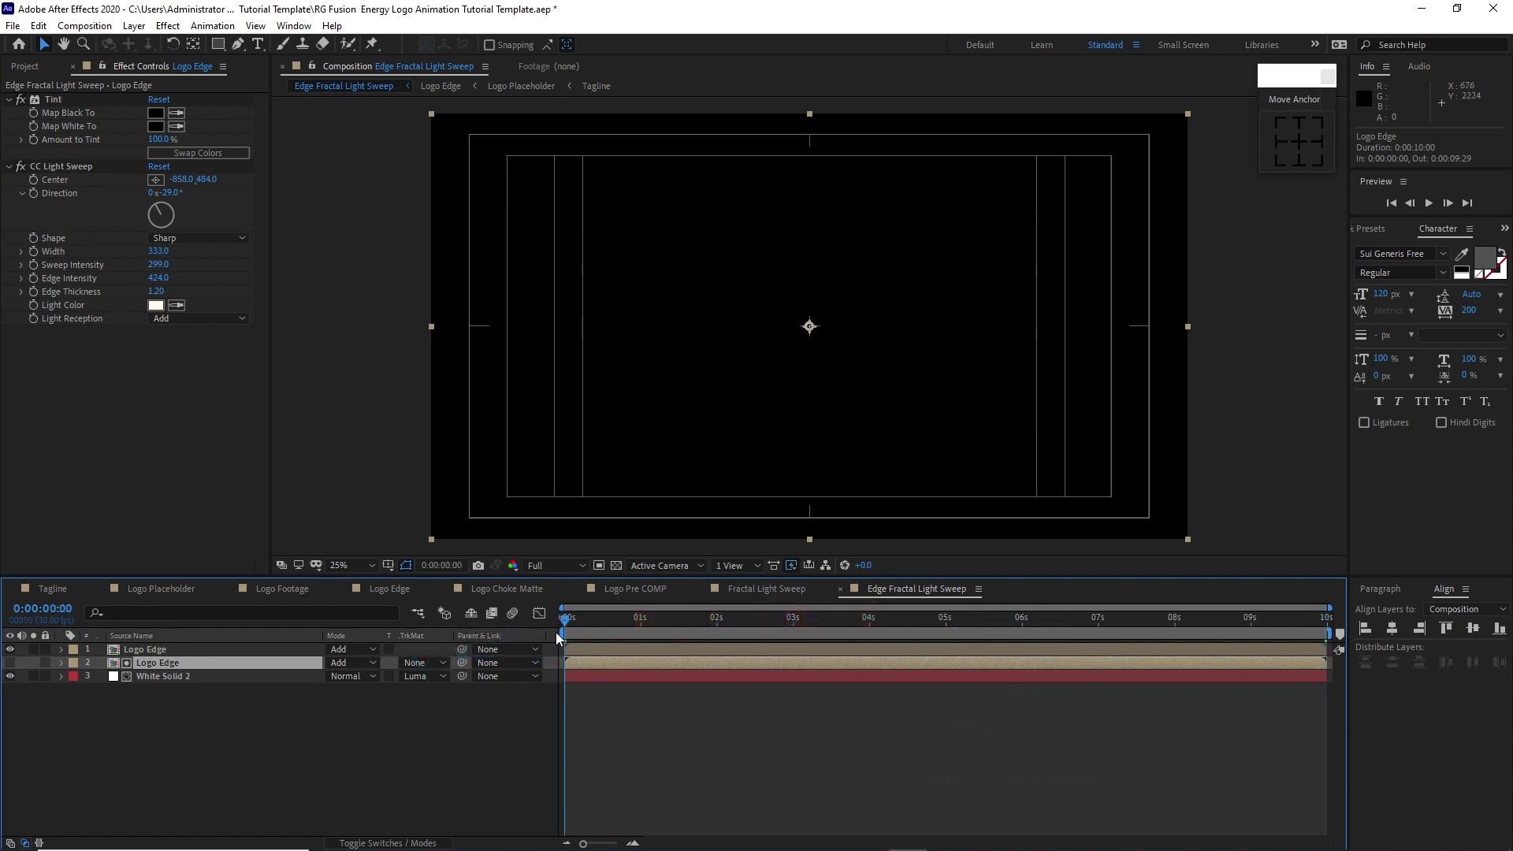
click(34, 180)
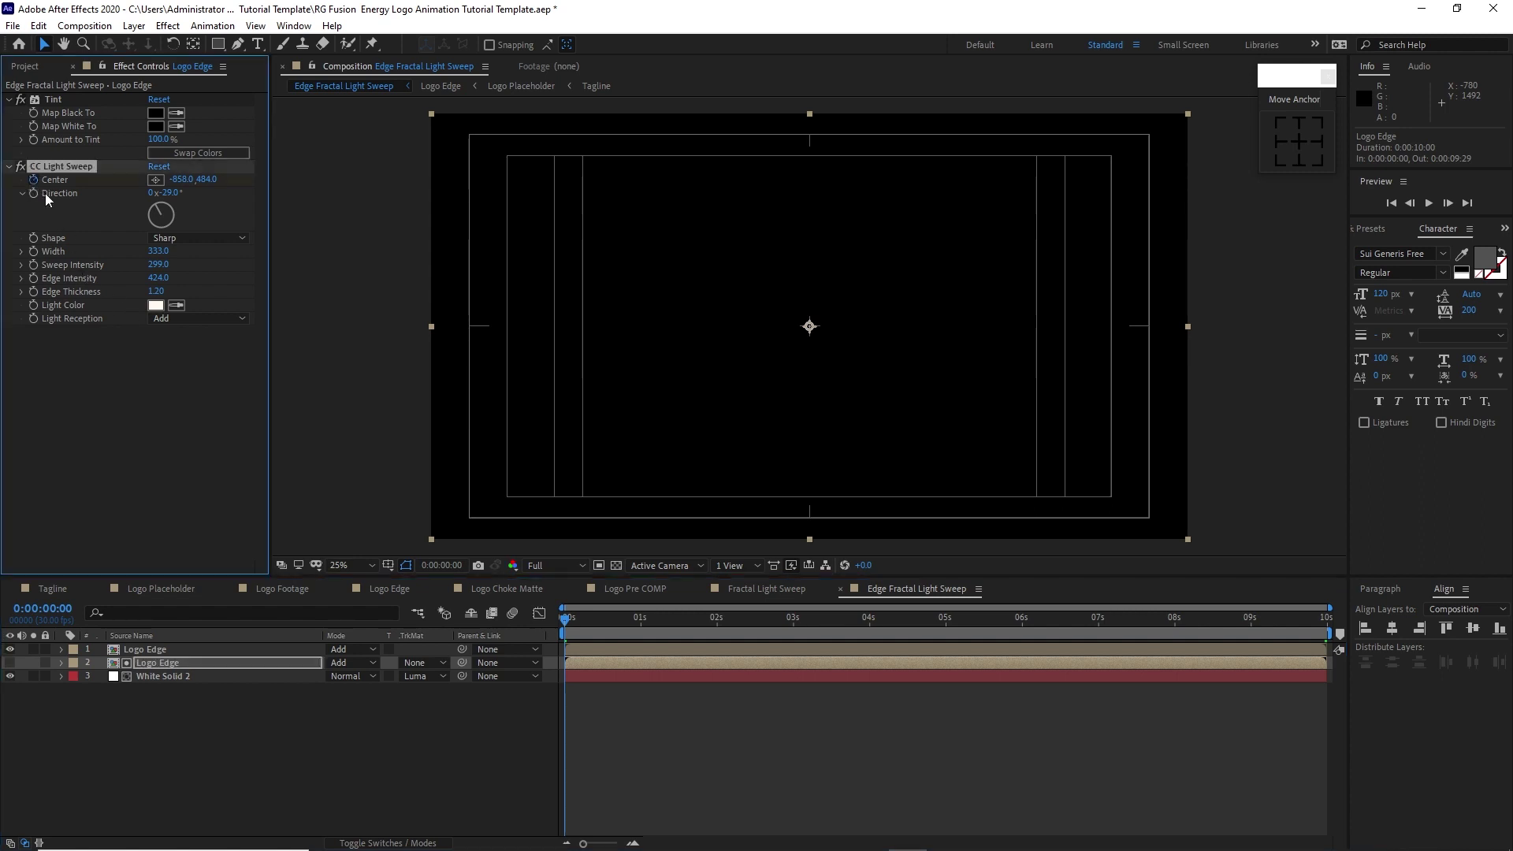
Step: At 6 seconds, keyframe the matte Logo Edge layer's light sweep Center at 3944, 436, and preview the animation
drag(571, 624, 1020, 656)
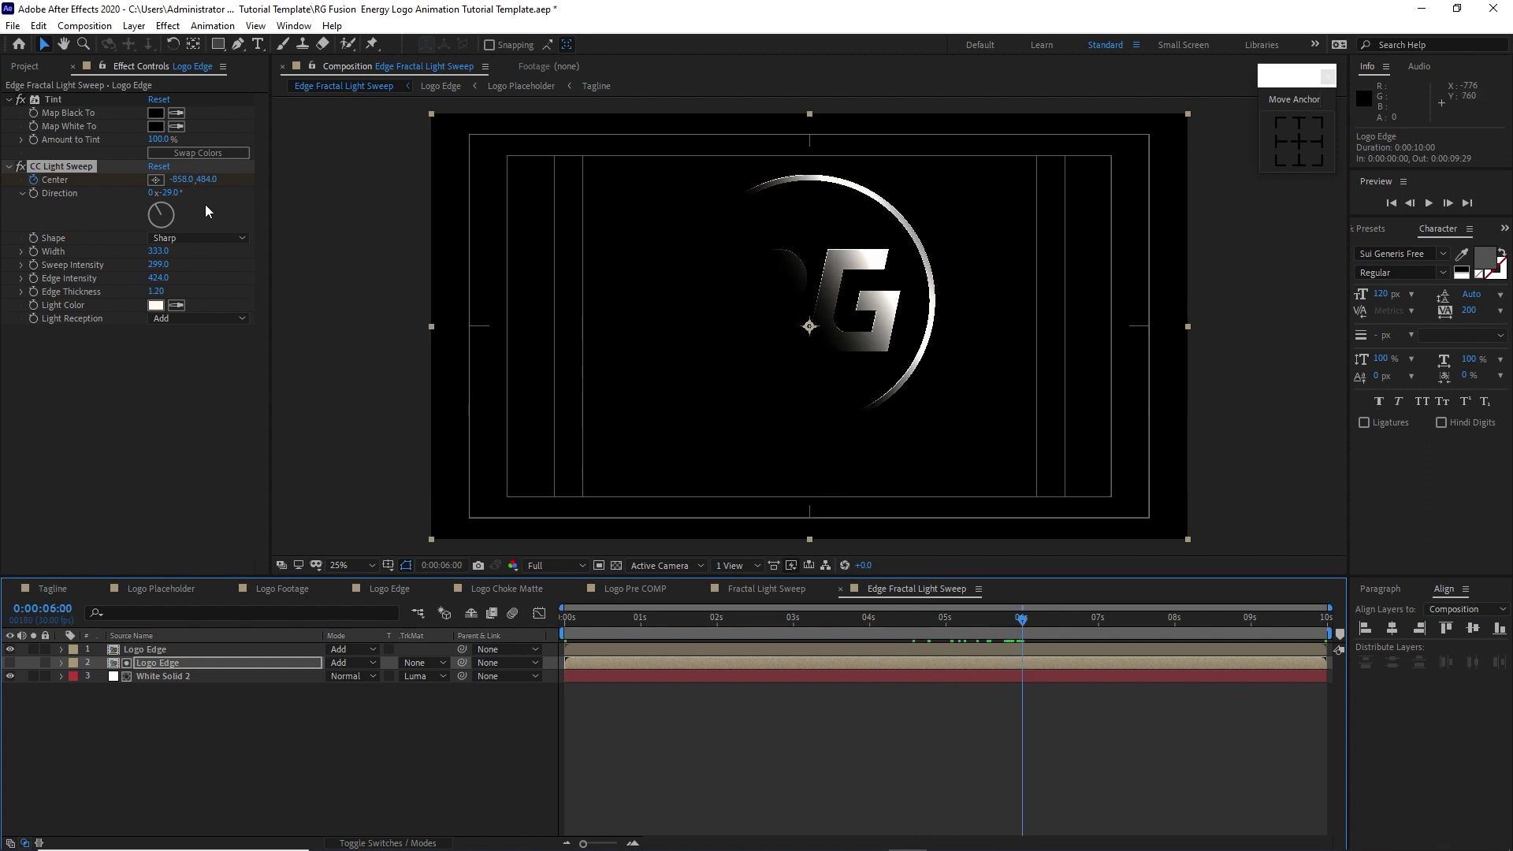
click(181, 180)
text(3)
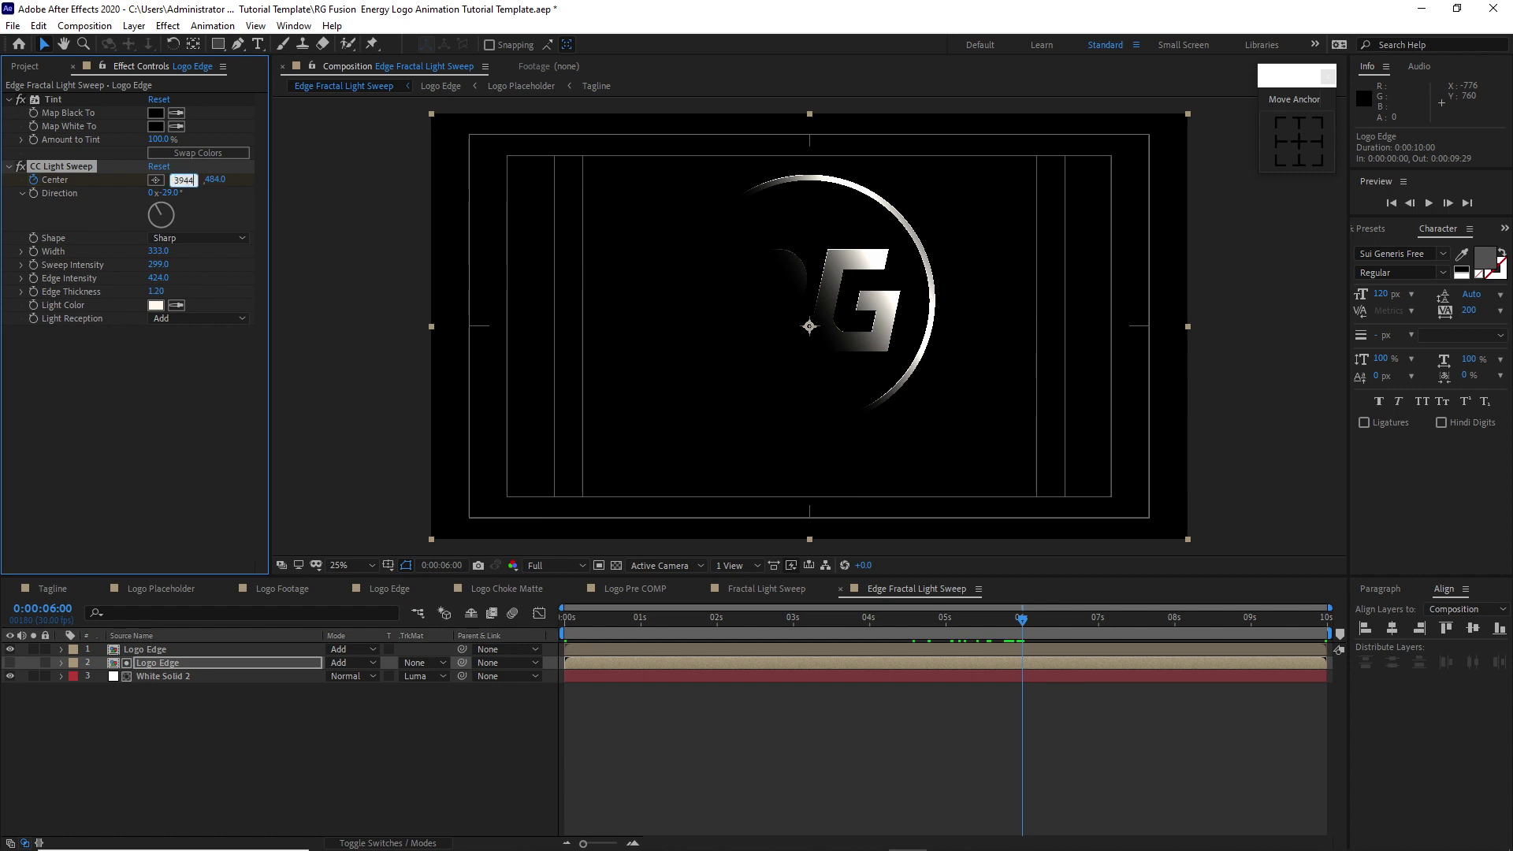
text(944)
key(Tab)
text(4)
key(Return)
click(1427, 205)
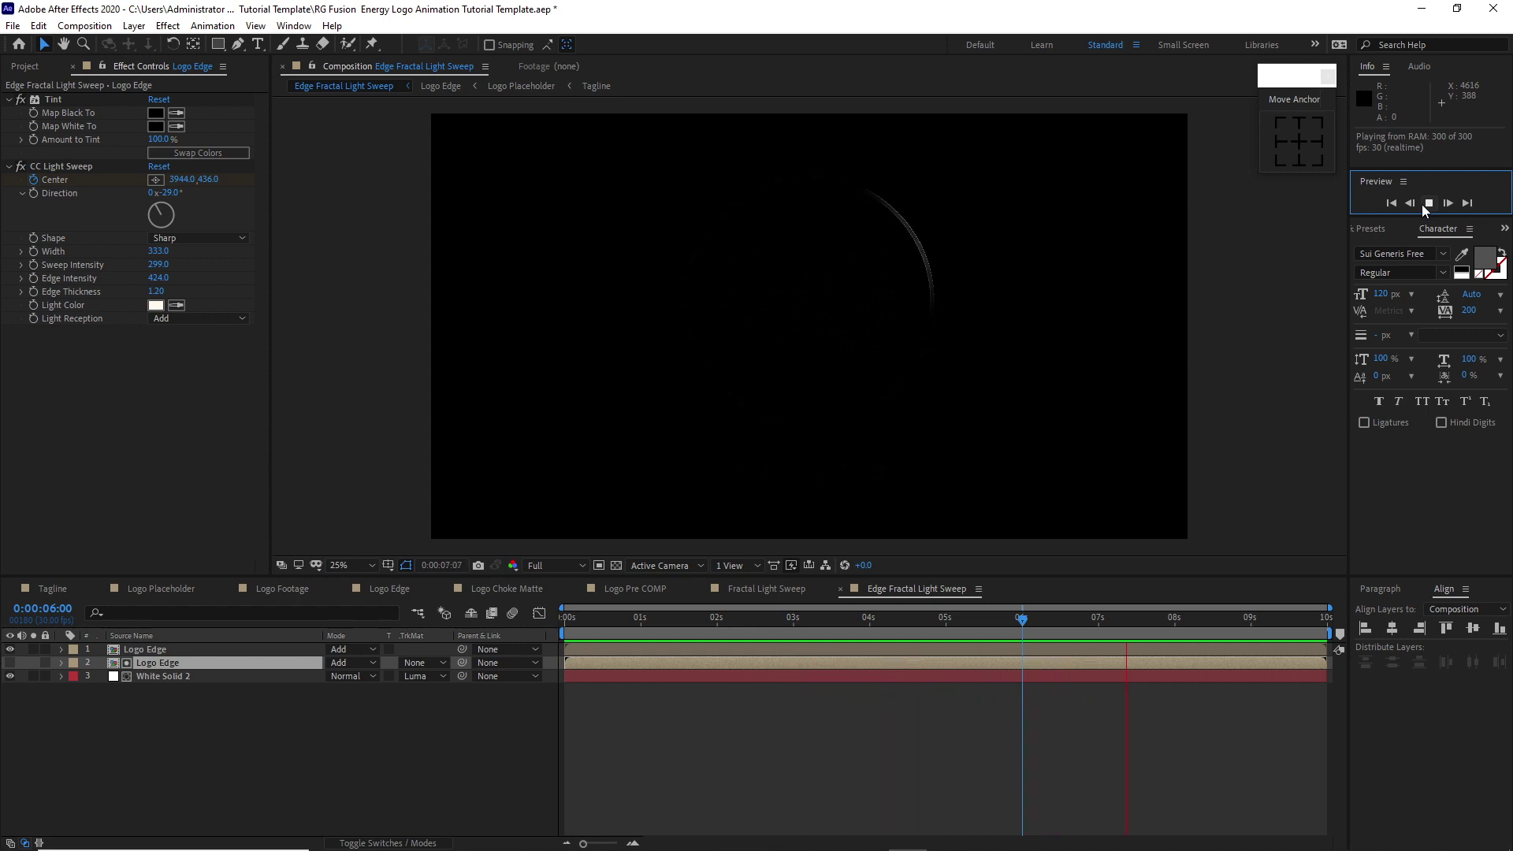
click(1428, 204)
Step: Create a new composition named Main with the default 3840 x 2160, 30 fps, 10-second settings
click(85, 25)
click(102, 40)
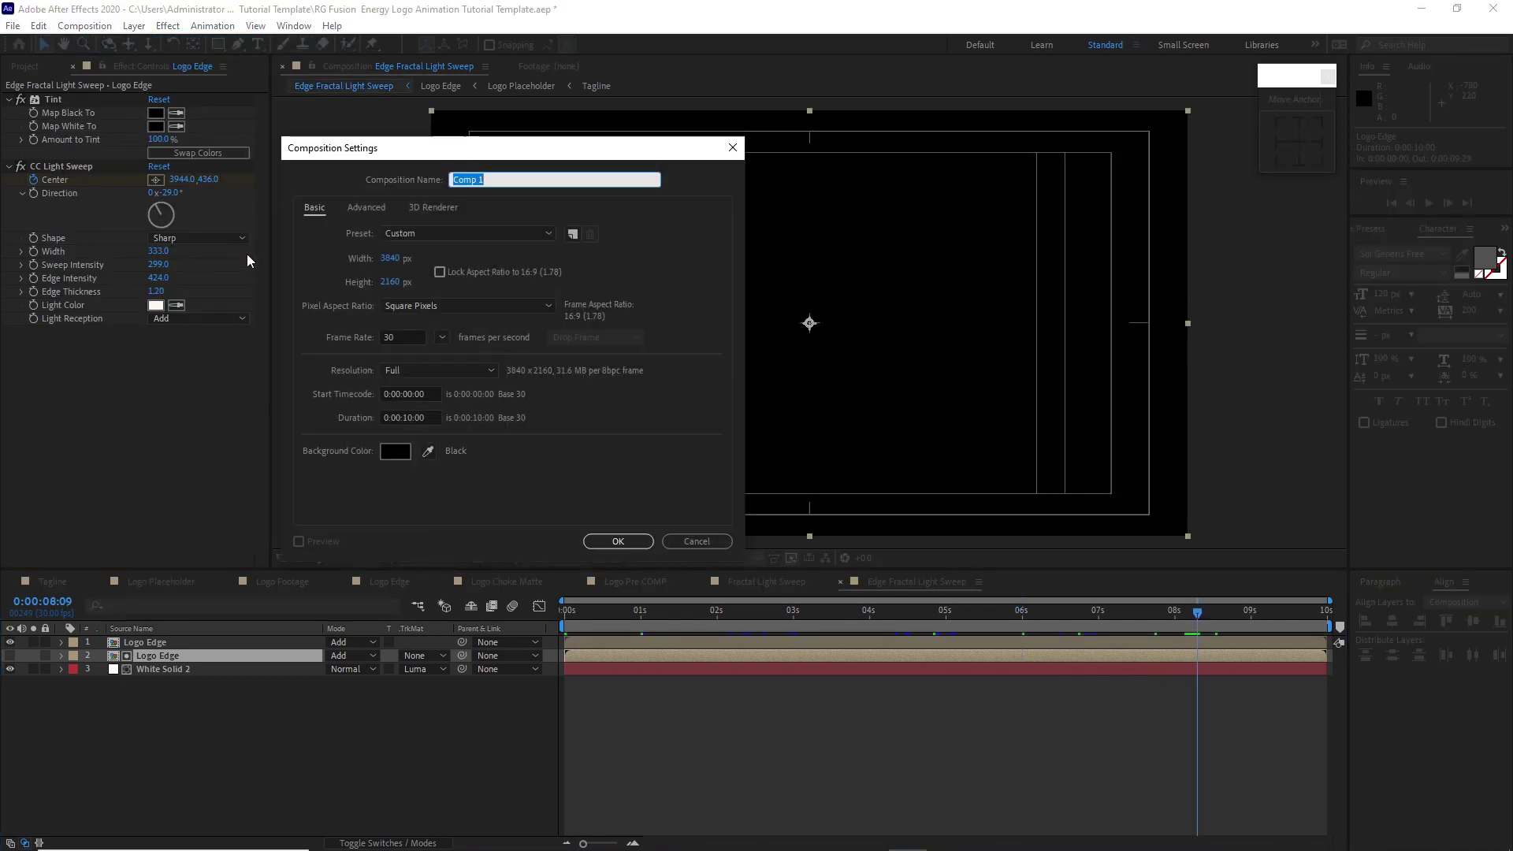
text(Main)
click(615, 542)
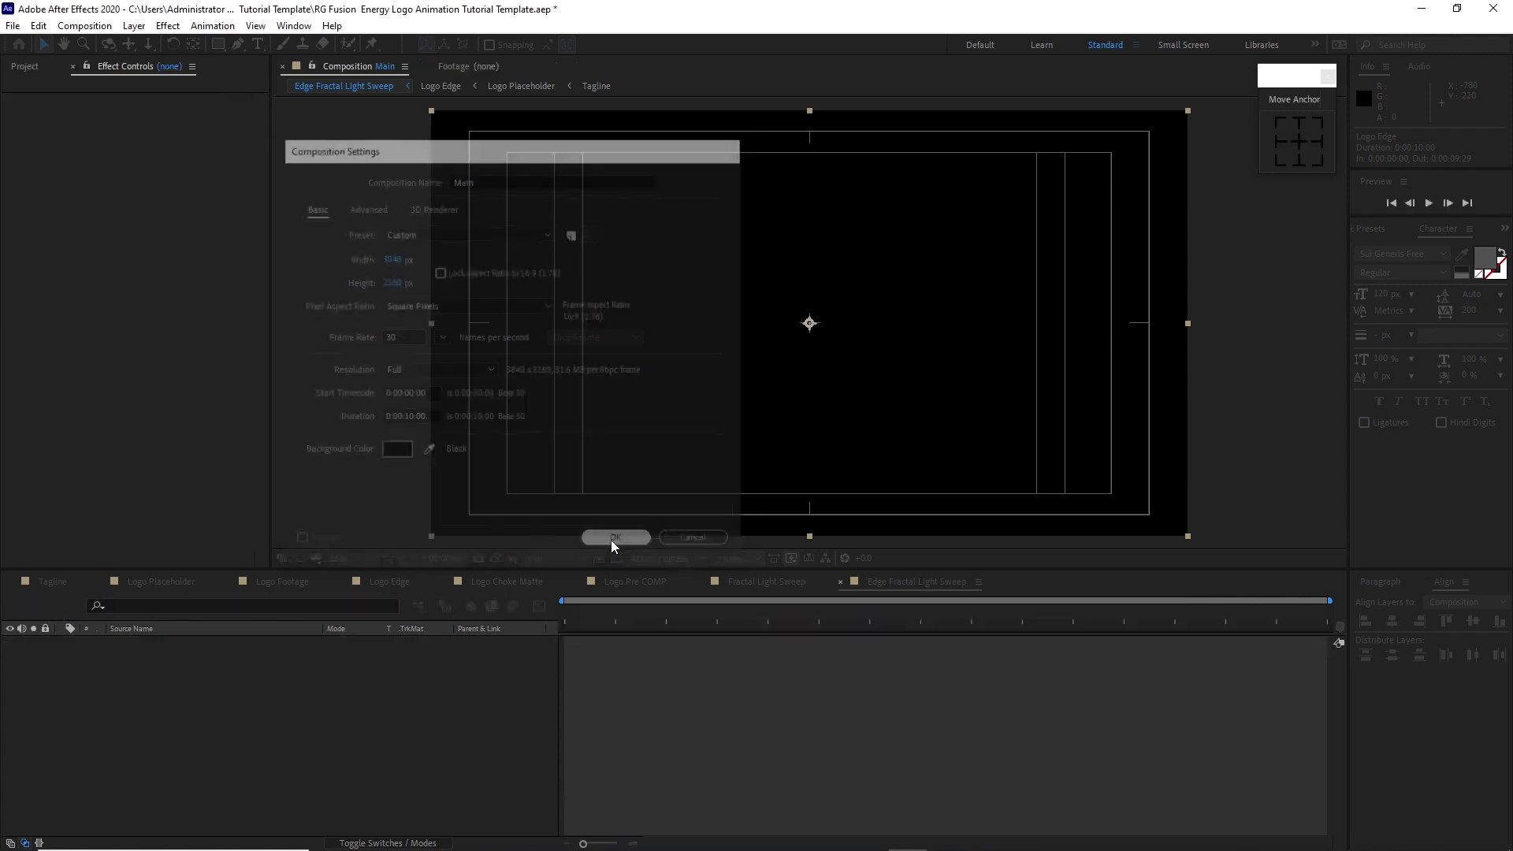
Step: Add a composition-sized black solid to the Main composition
click(134, 25)
mouse_move(157, 39)
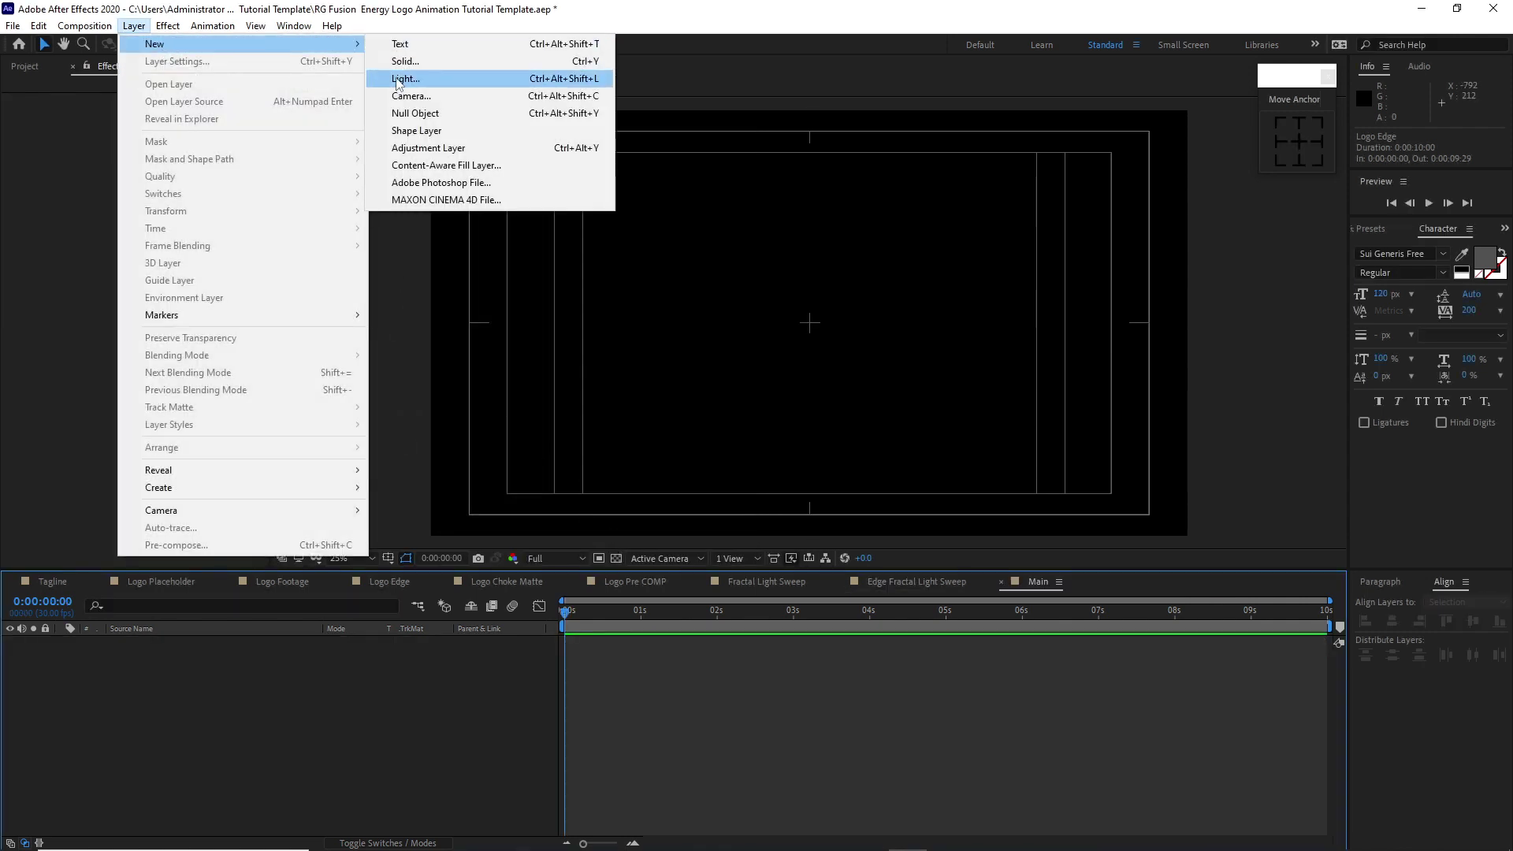
click(441, 74)
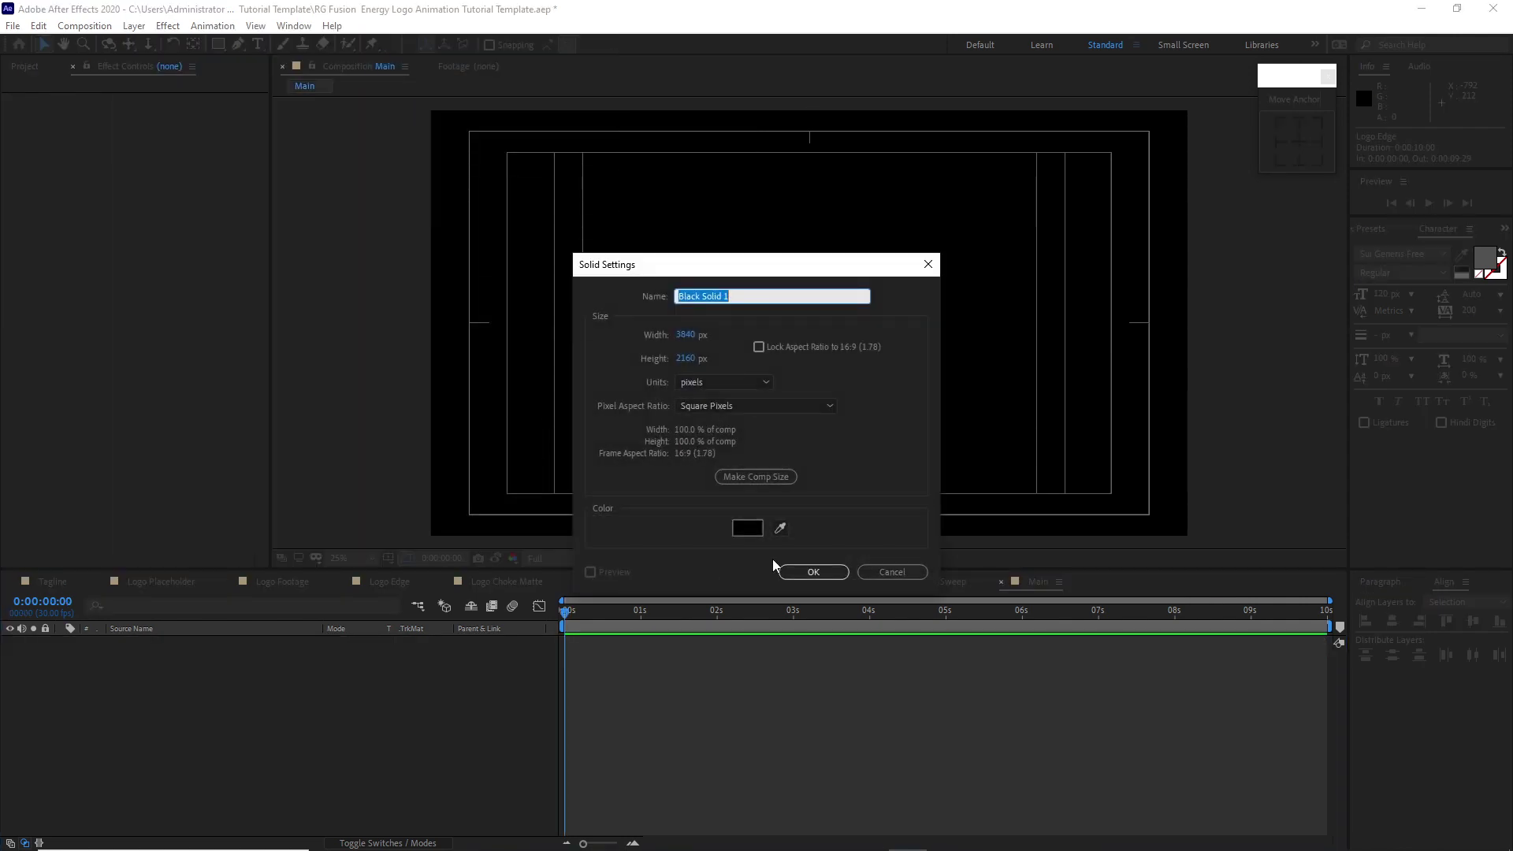
key(Return)
Step: Pre-compose the black solid as BG, moving all attributes into the new composition
right_click(244, 645)
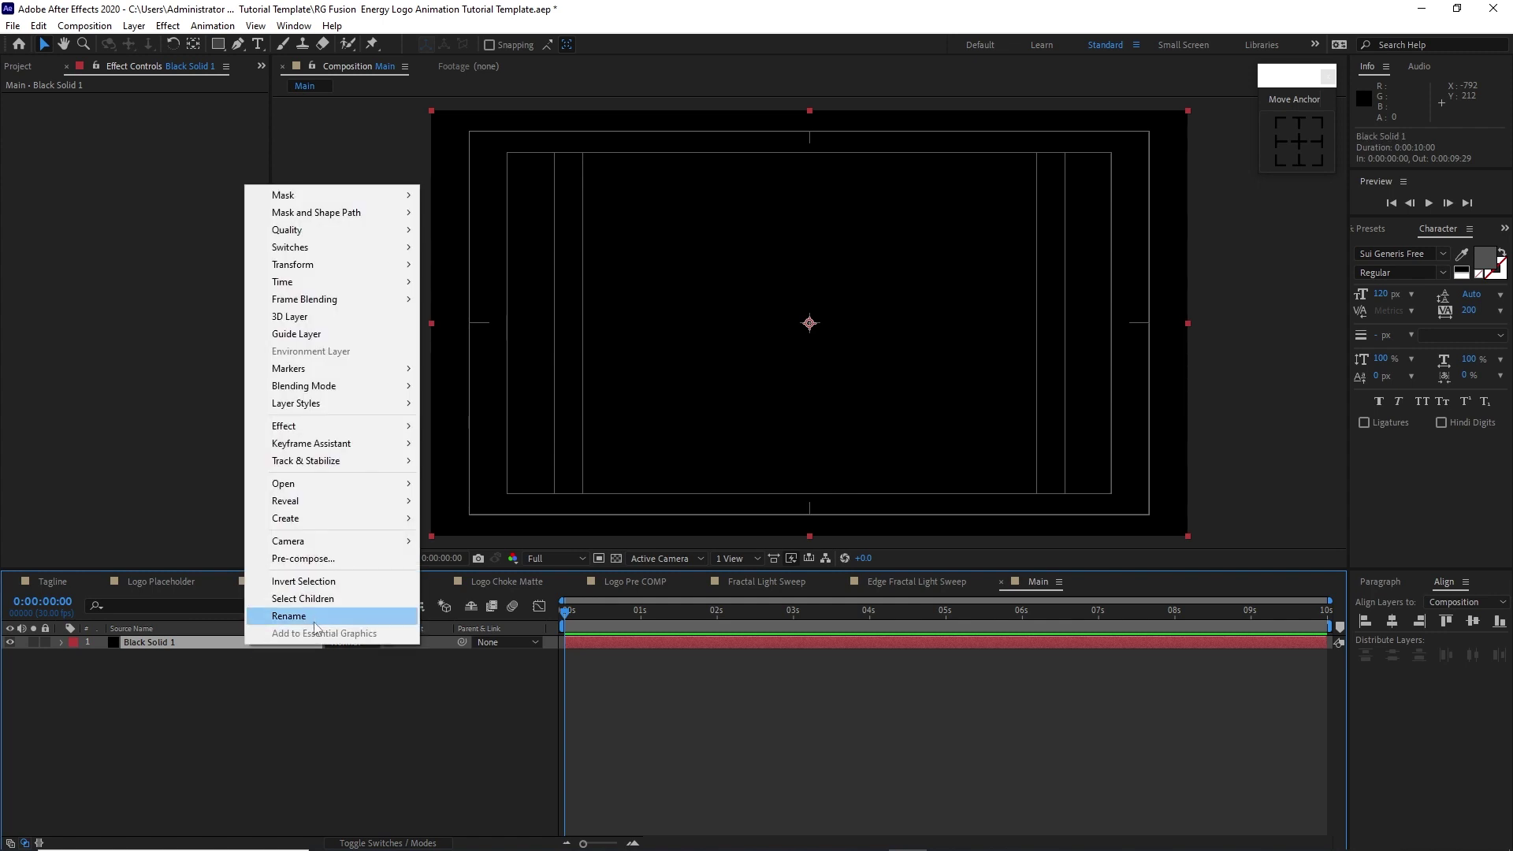
click(311, 559)
text(BG)
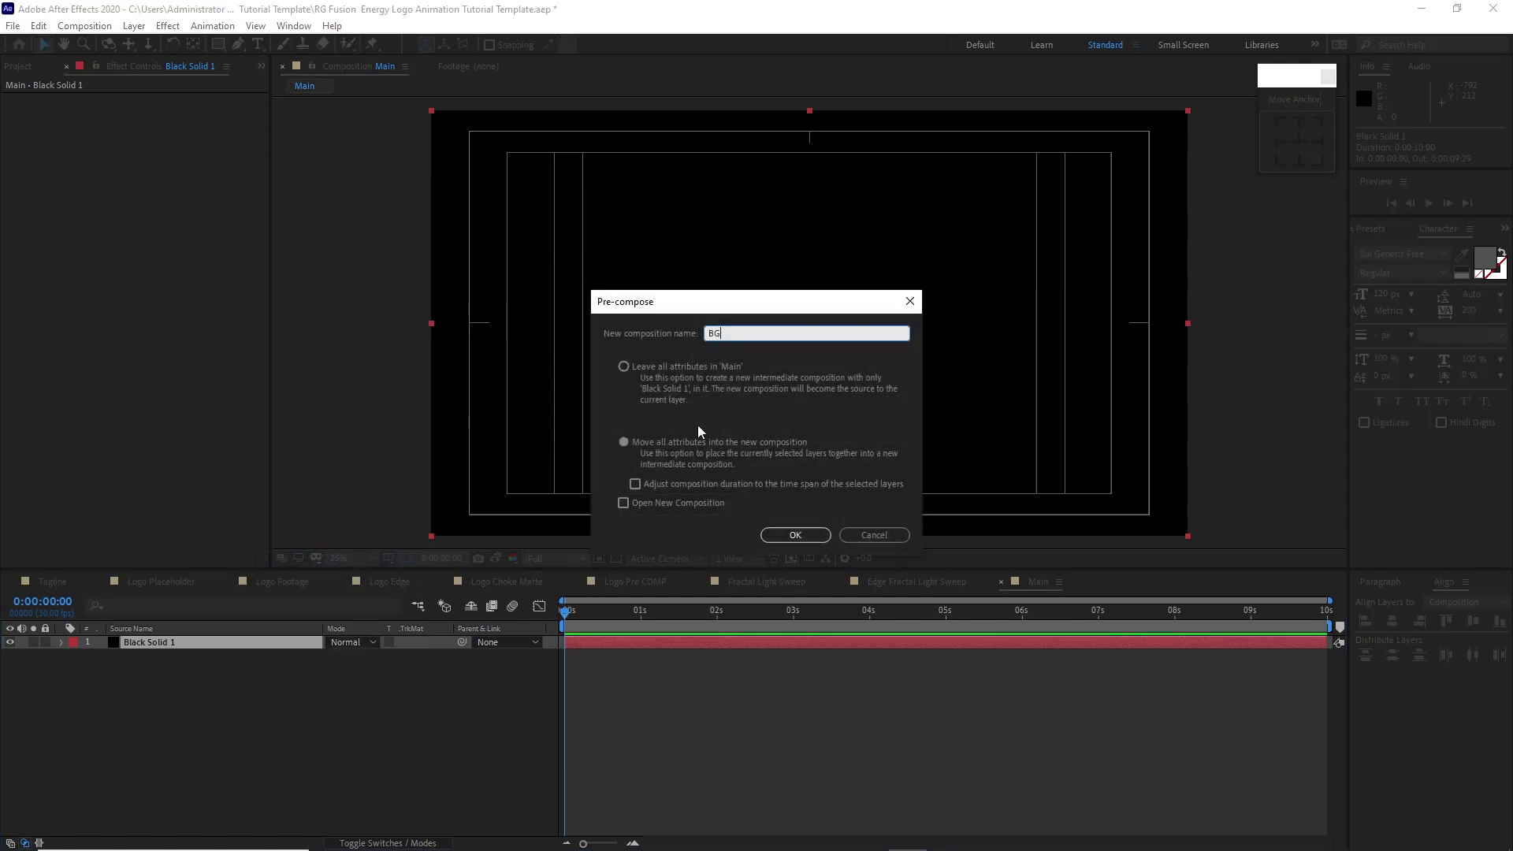
click(626, 446)
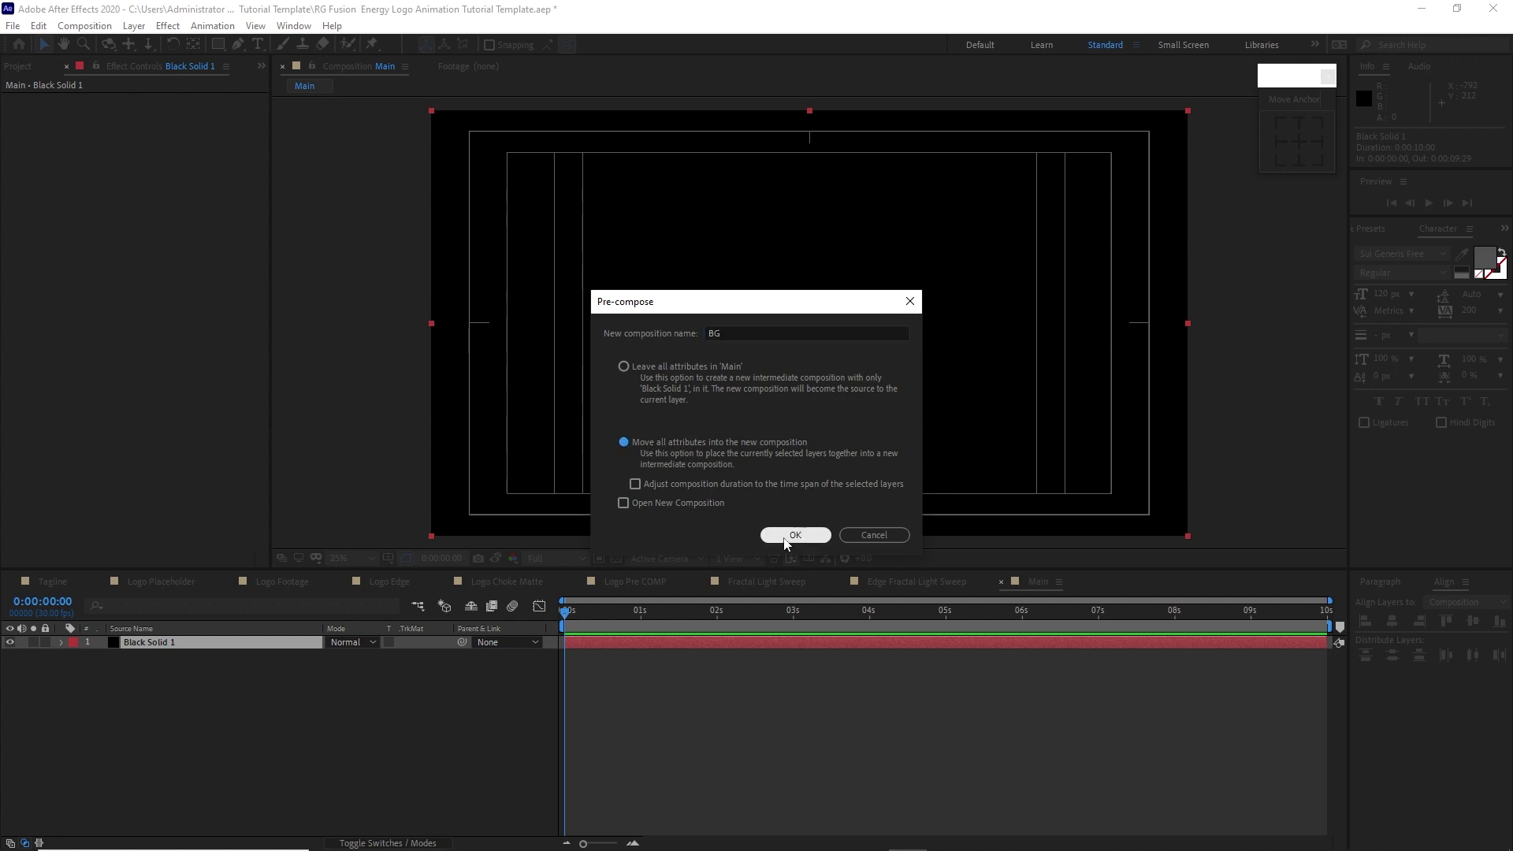
click(791, 535)
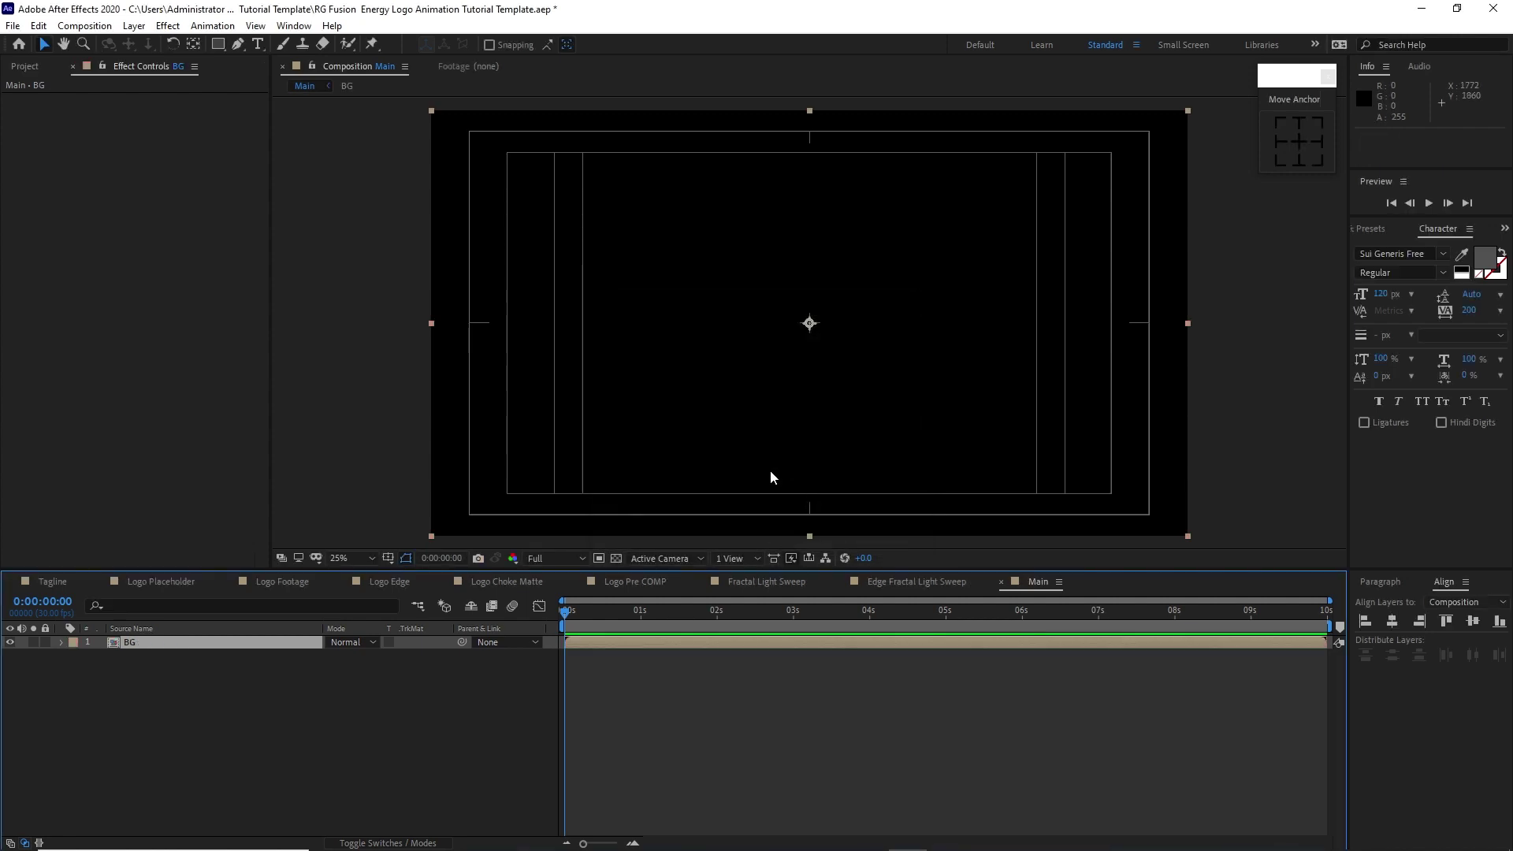
Step: Place Logo Pre COMP above the BG layer in Main, duplicate it, and hide the upper copy
click(25, 66)
drag(57, 398, 86, 637)
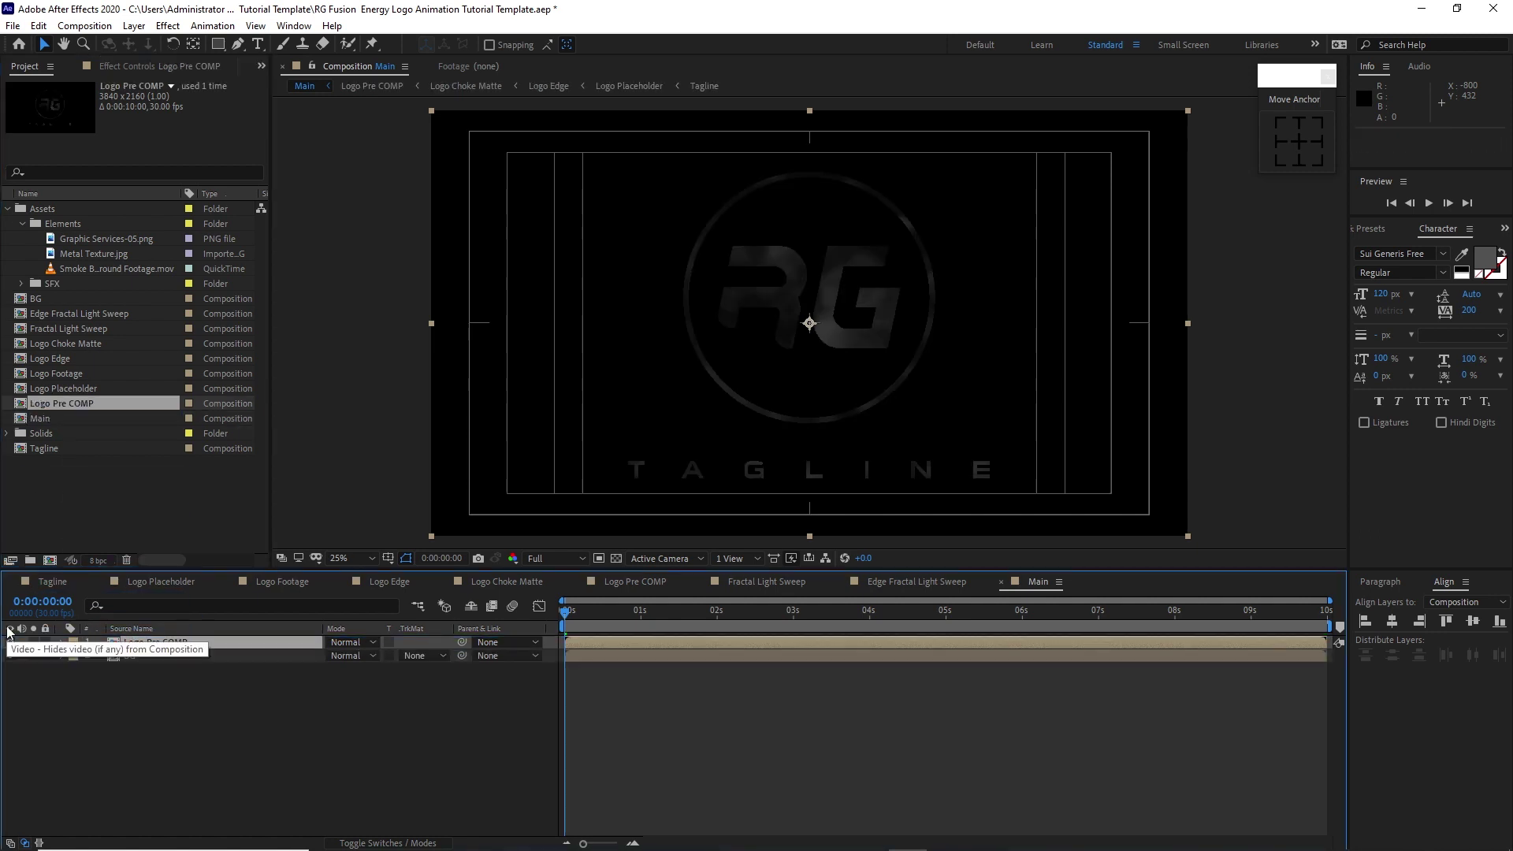
drag(10, 630, 23, 653)
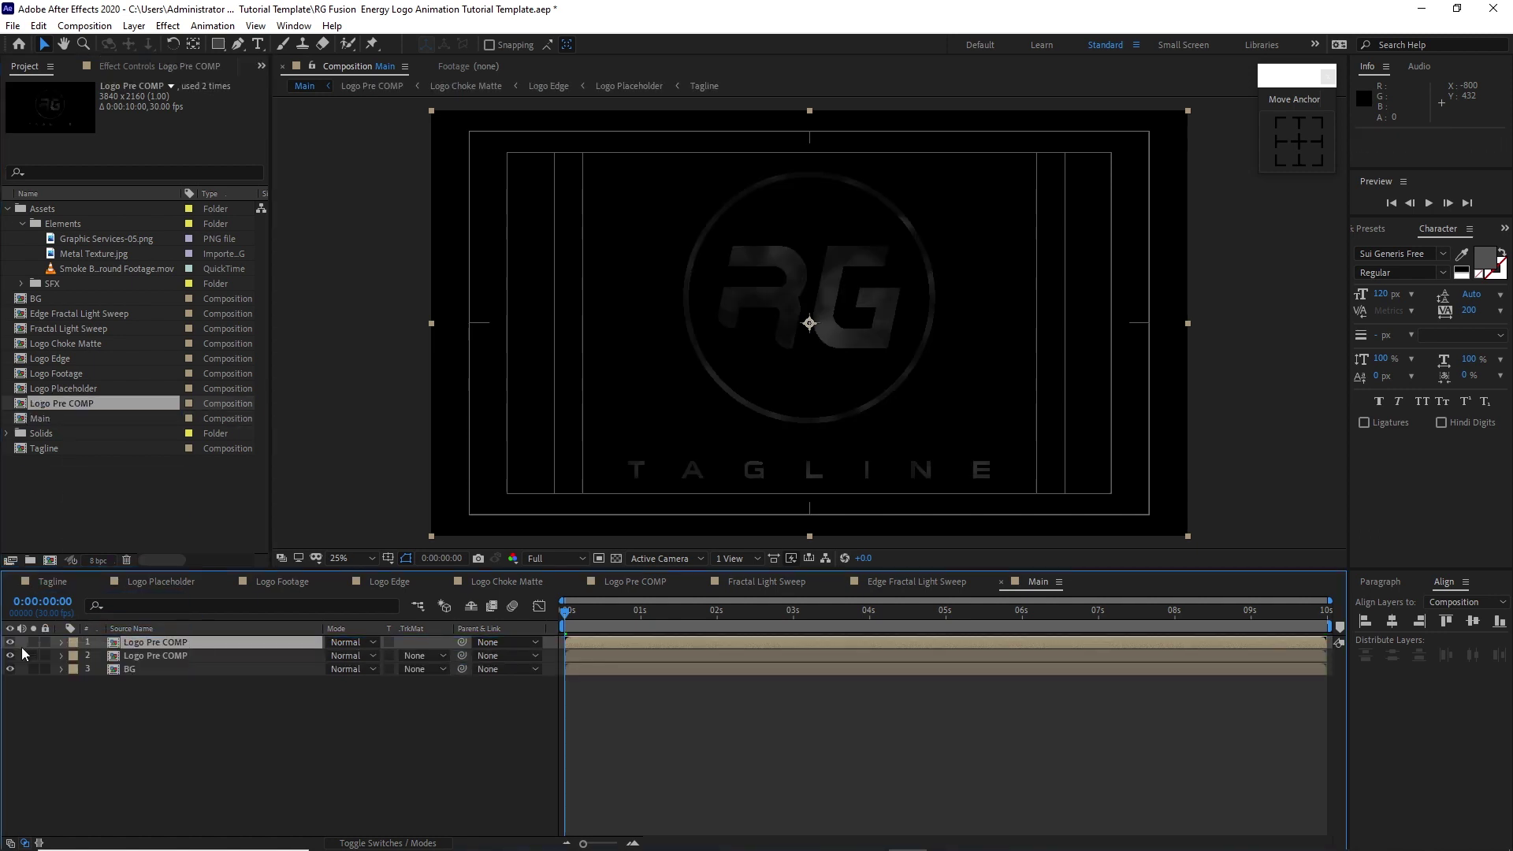
click(11, 643)
Step: Apply an Inner Glow layer style to the lower Logo Pre COMP layer
click(131, 657)
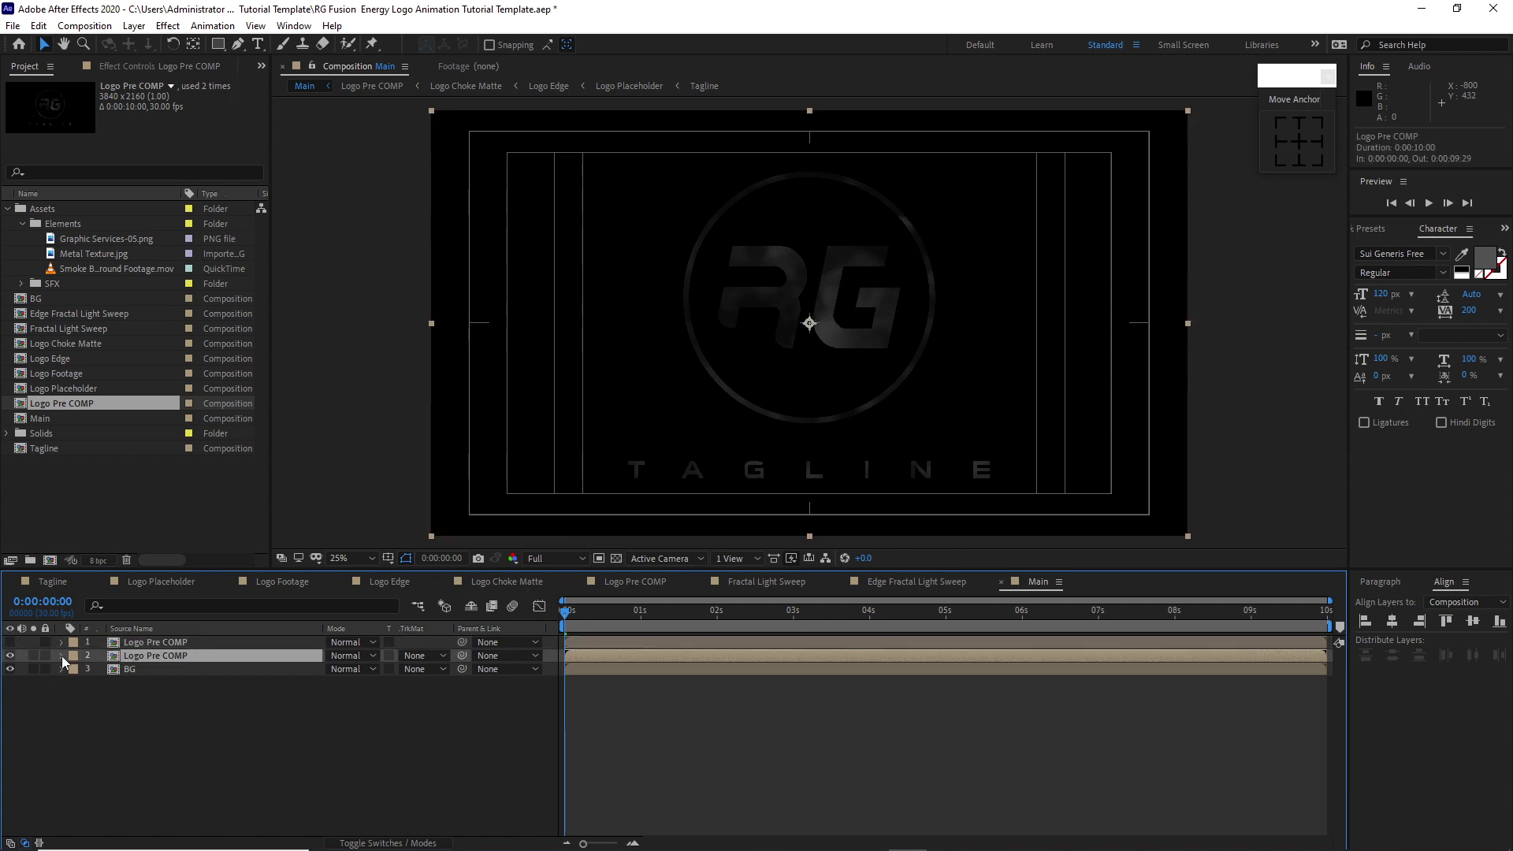
click(134, 25)
mouse_move(280, 424)
click(415, 535)
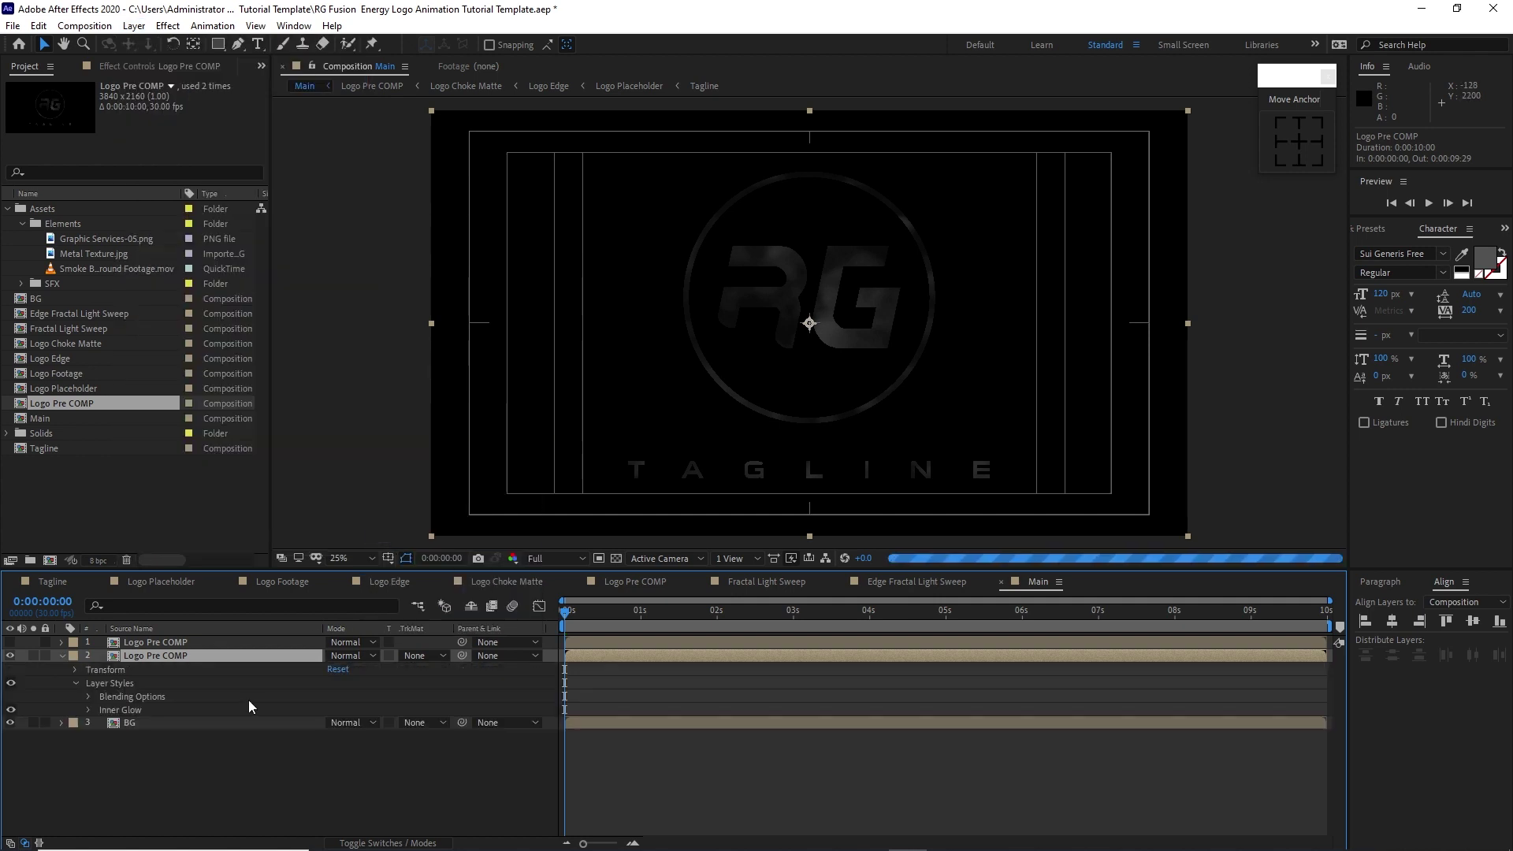
Step: Set the Inner Glow's colour to 868686 and its Technique to Precise
click(89, 710)
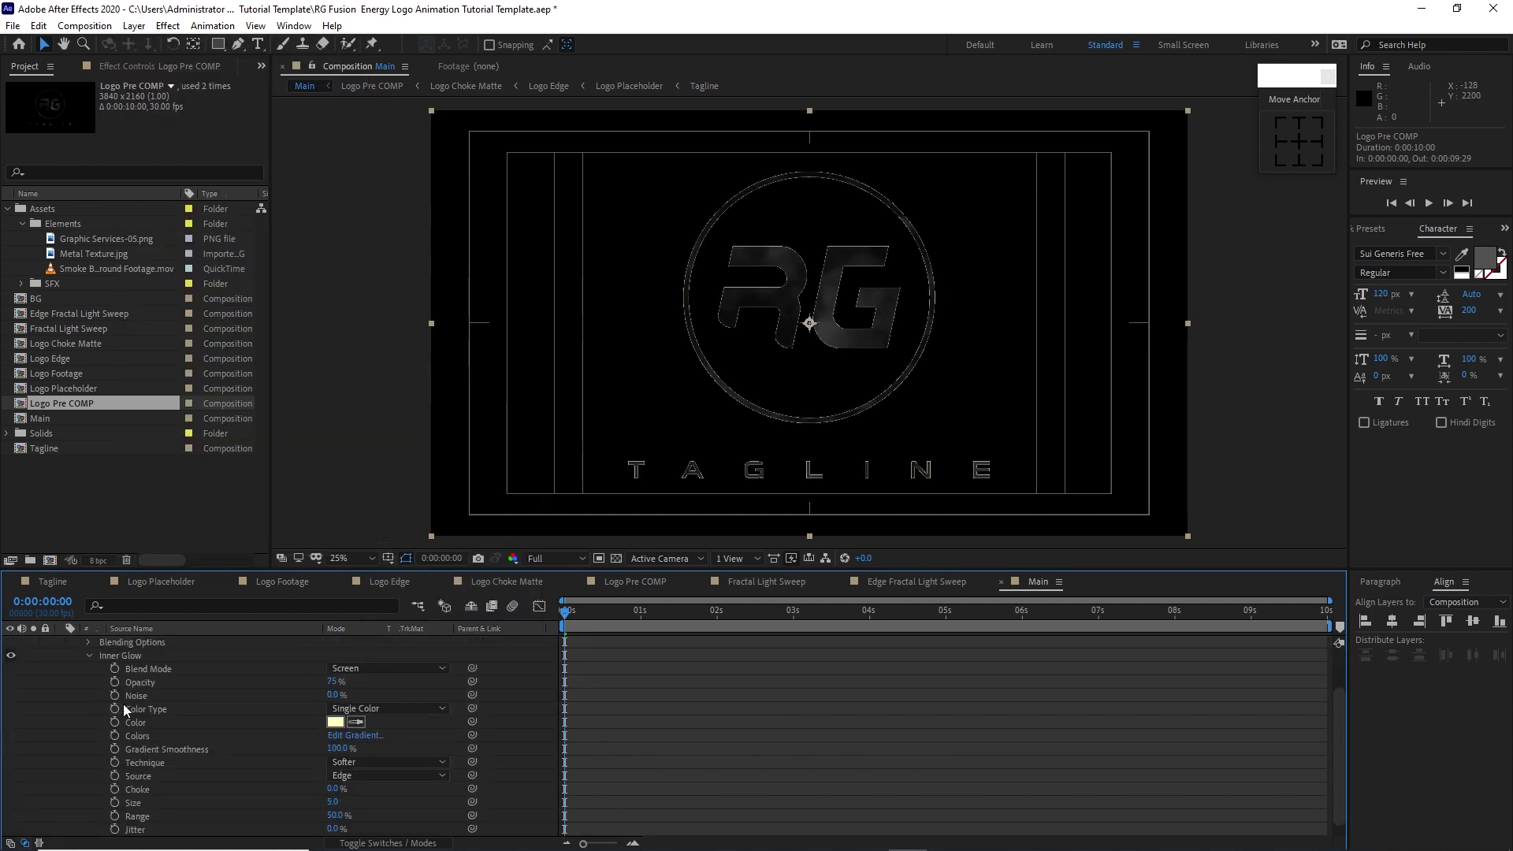
click(335, 722)
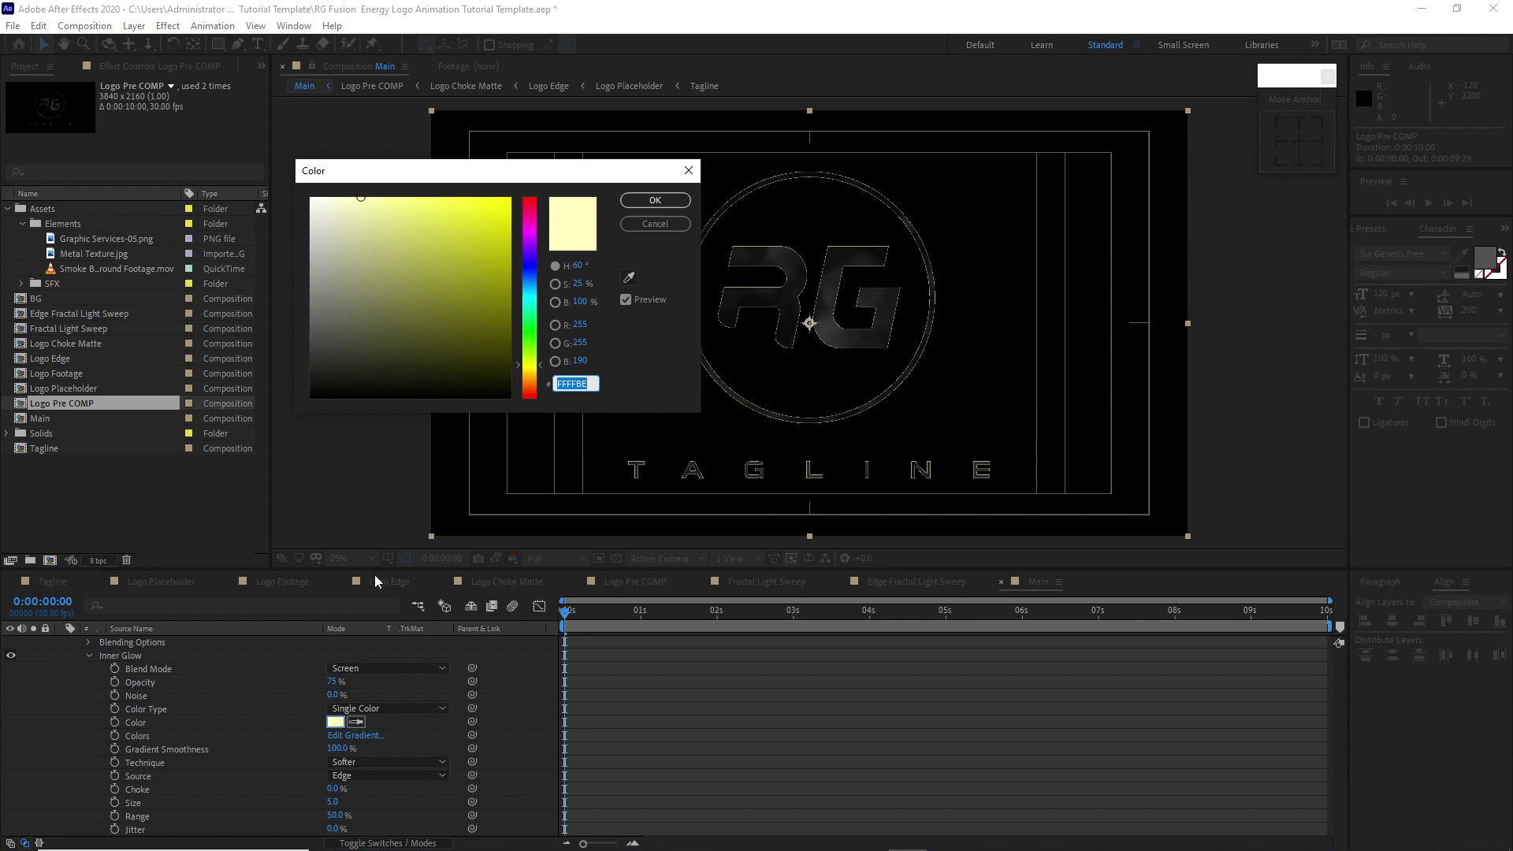
text(008686)
text(868686)
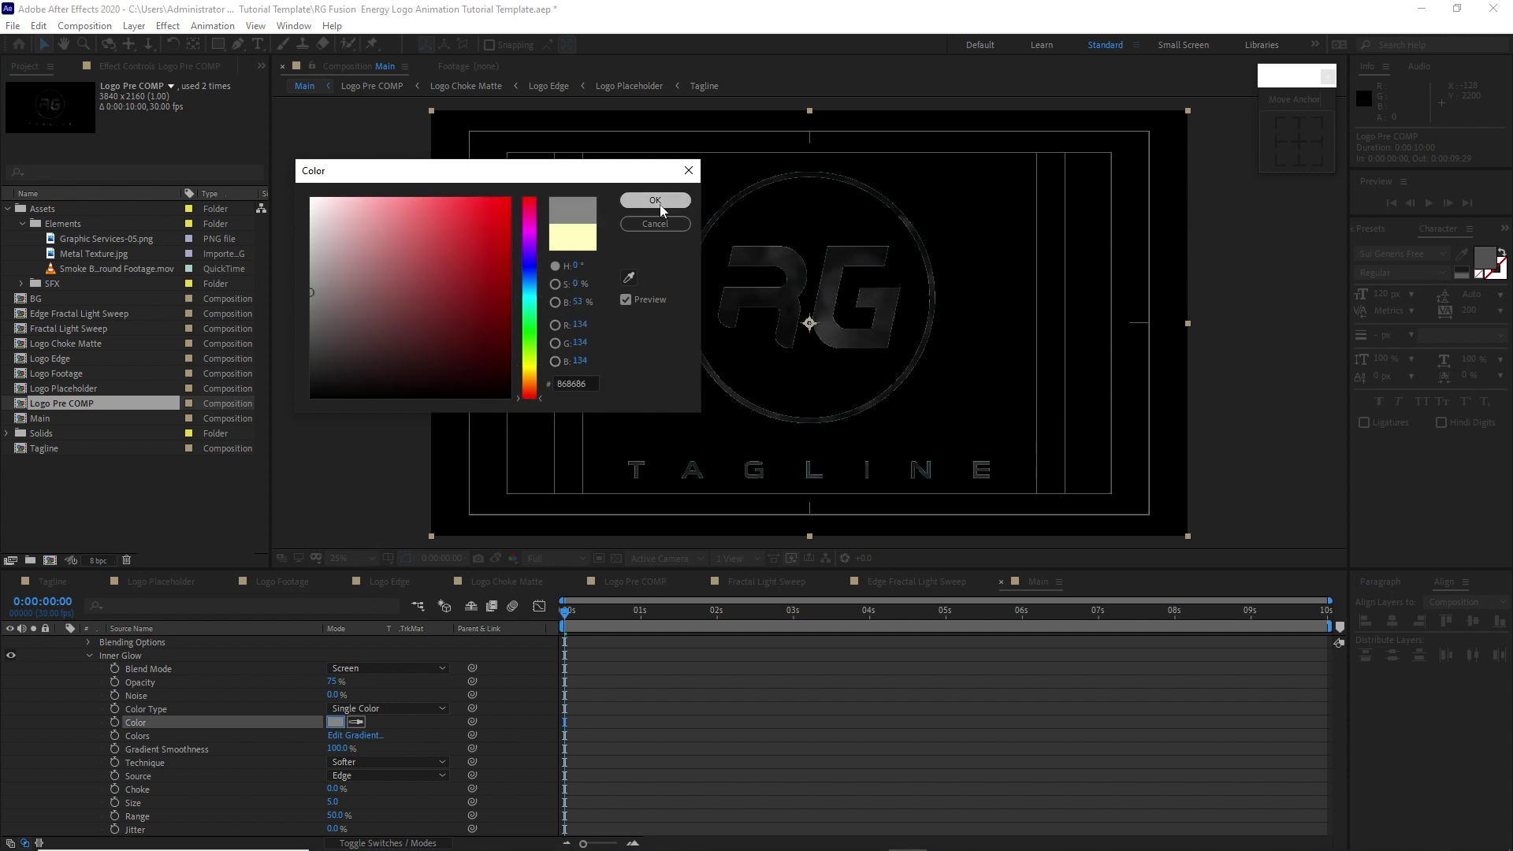
click(656, 202)
click(347, 762)
click(351, 802)
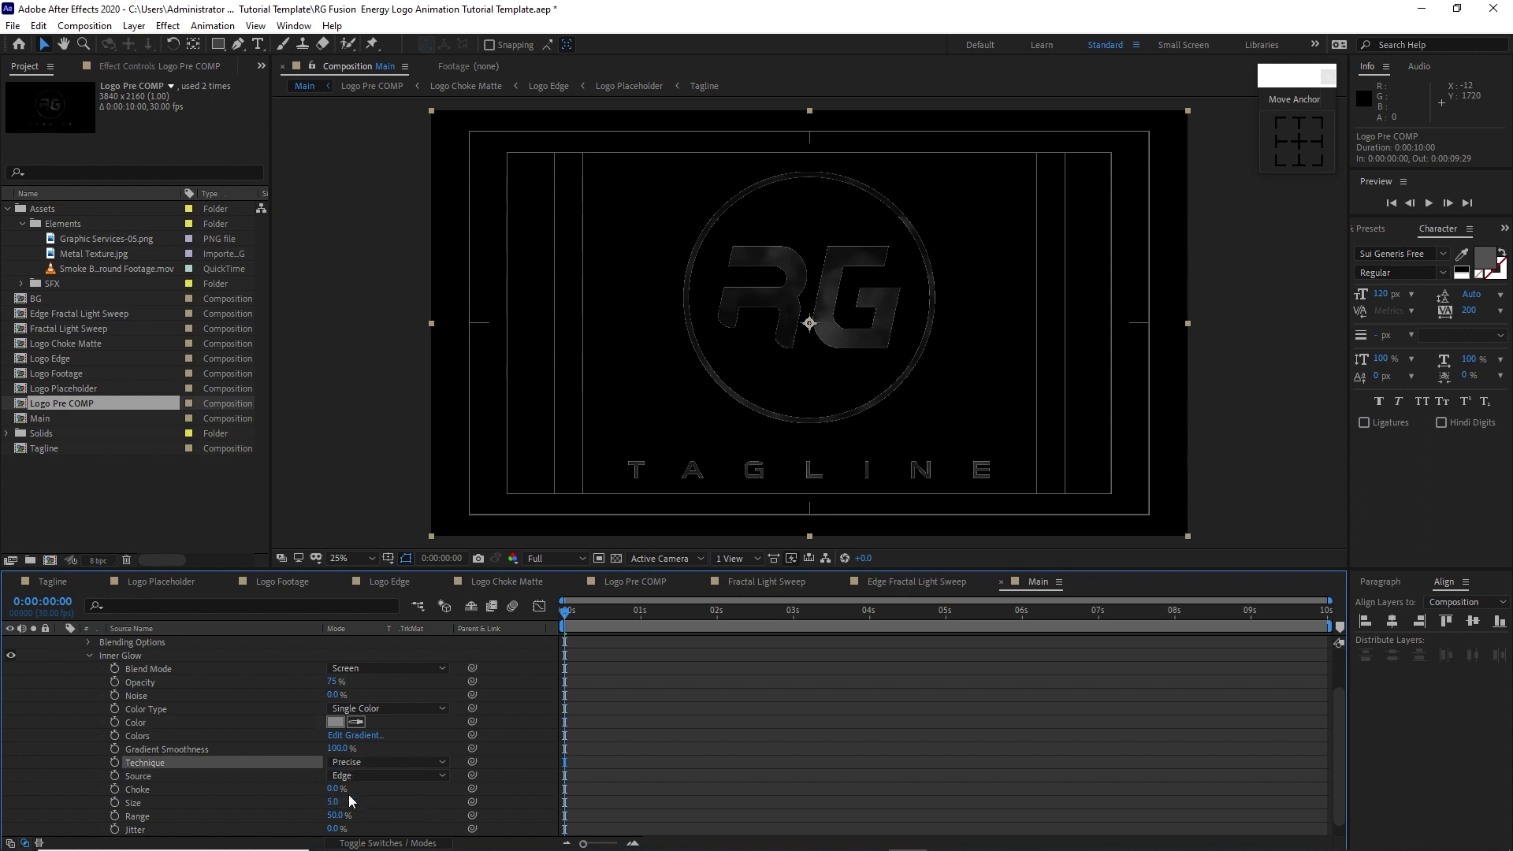
Step: Add a Bevel and Emboss layer style to the lower Logo Pre COMP layer and set its Style to Outer Bevel
scroll(351, 802, down, 1)
click(134, 26)
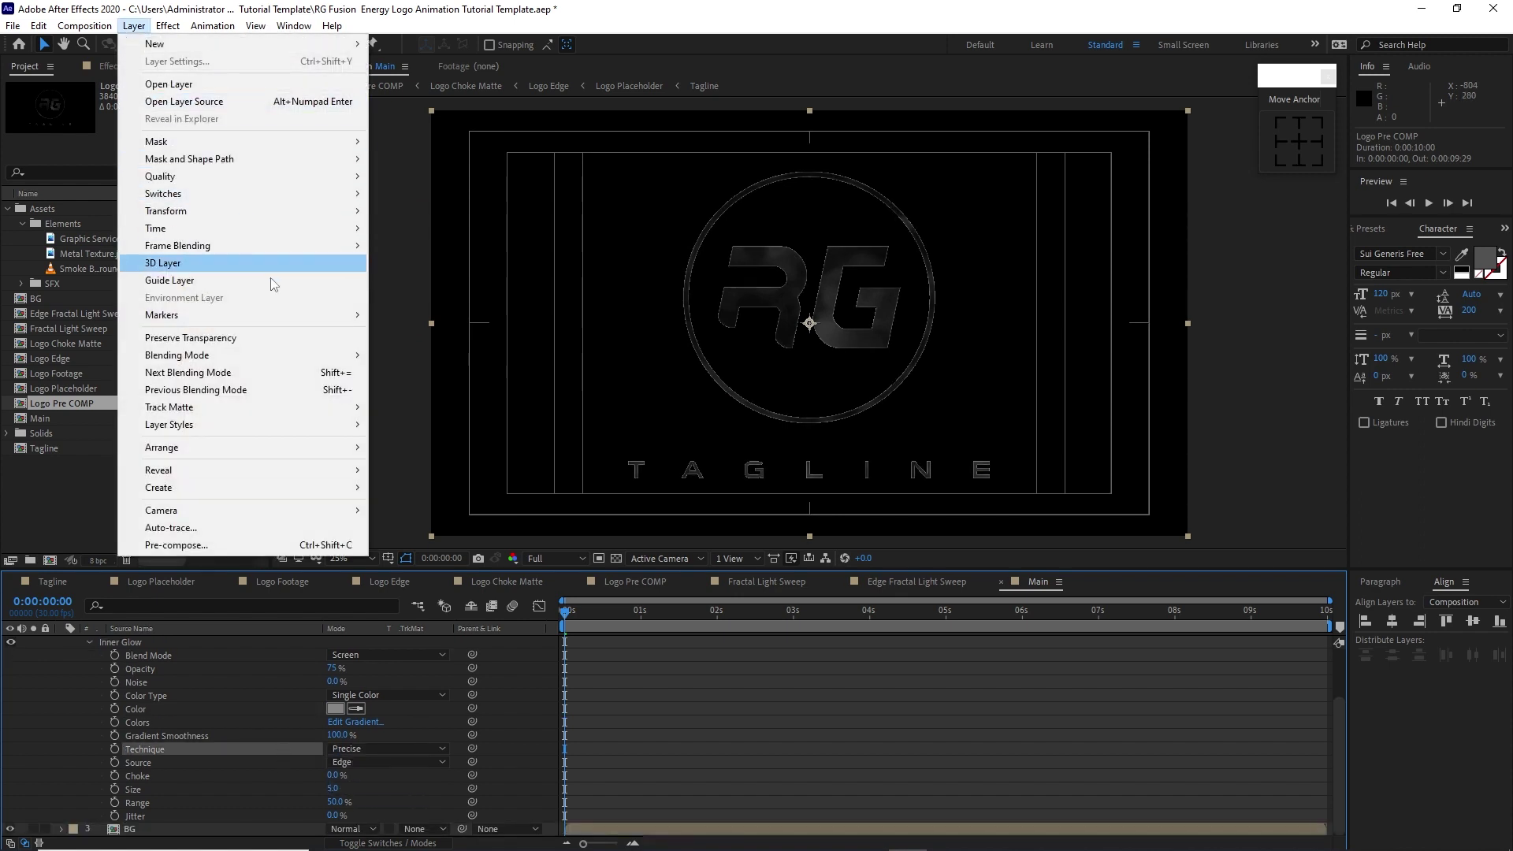
mouse_move(319, 424)
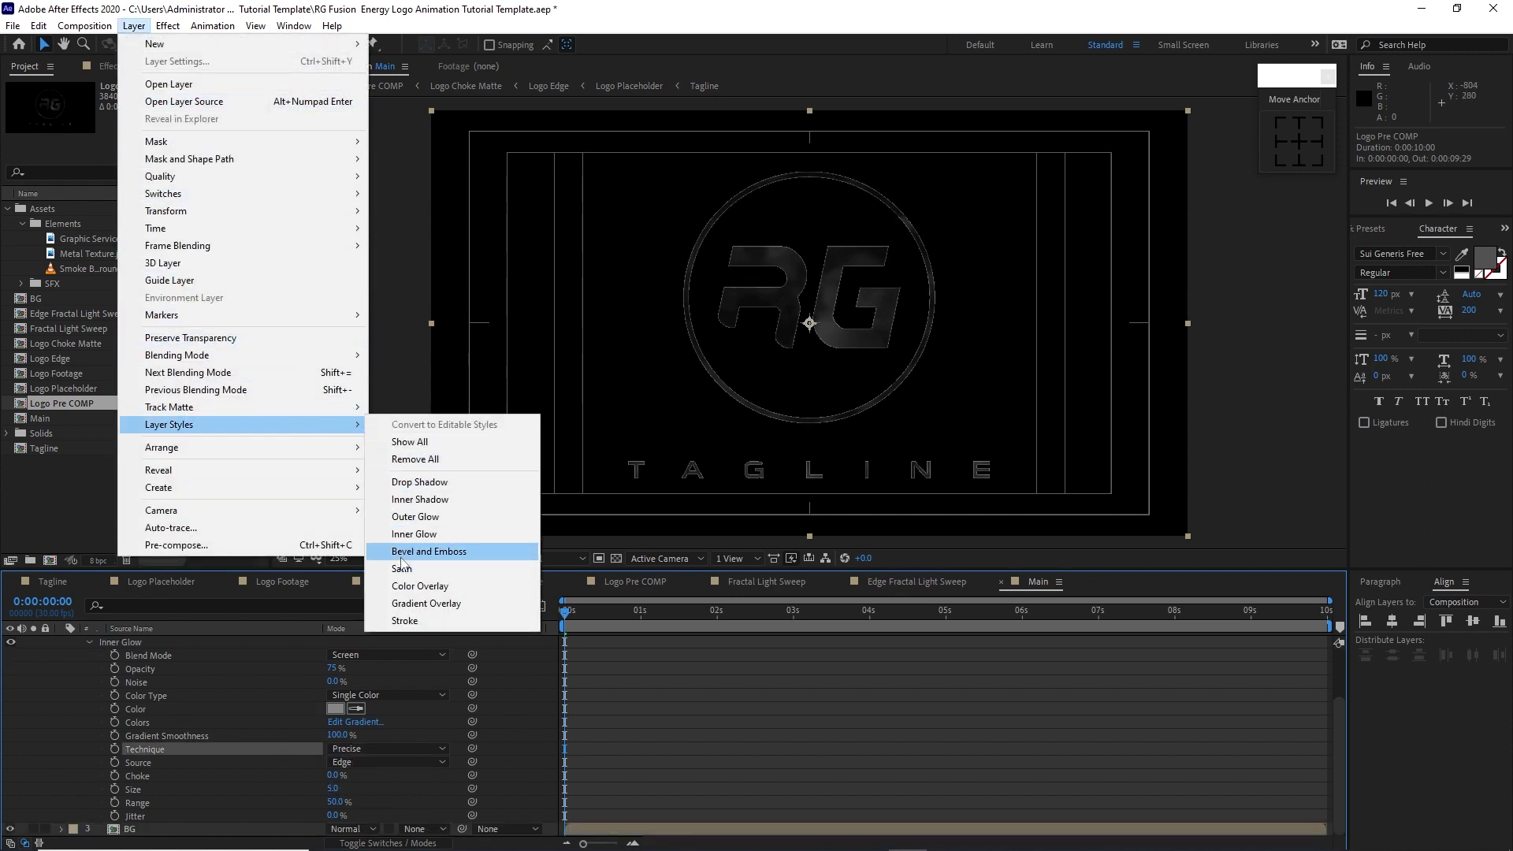
click(402, 552)
click(89, 819)
scroll(176, 796, down, 4)
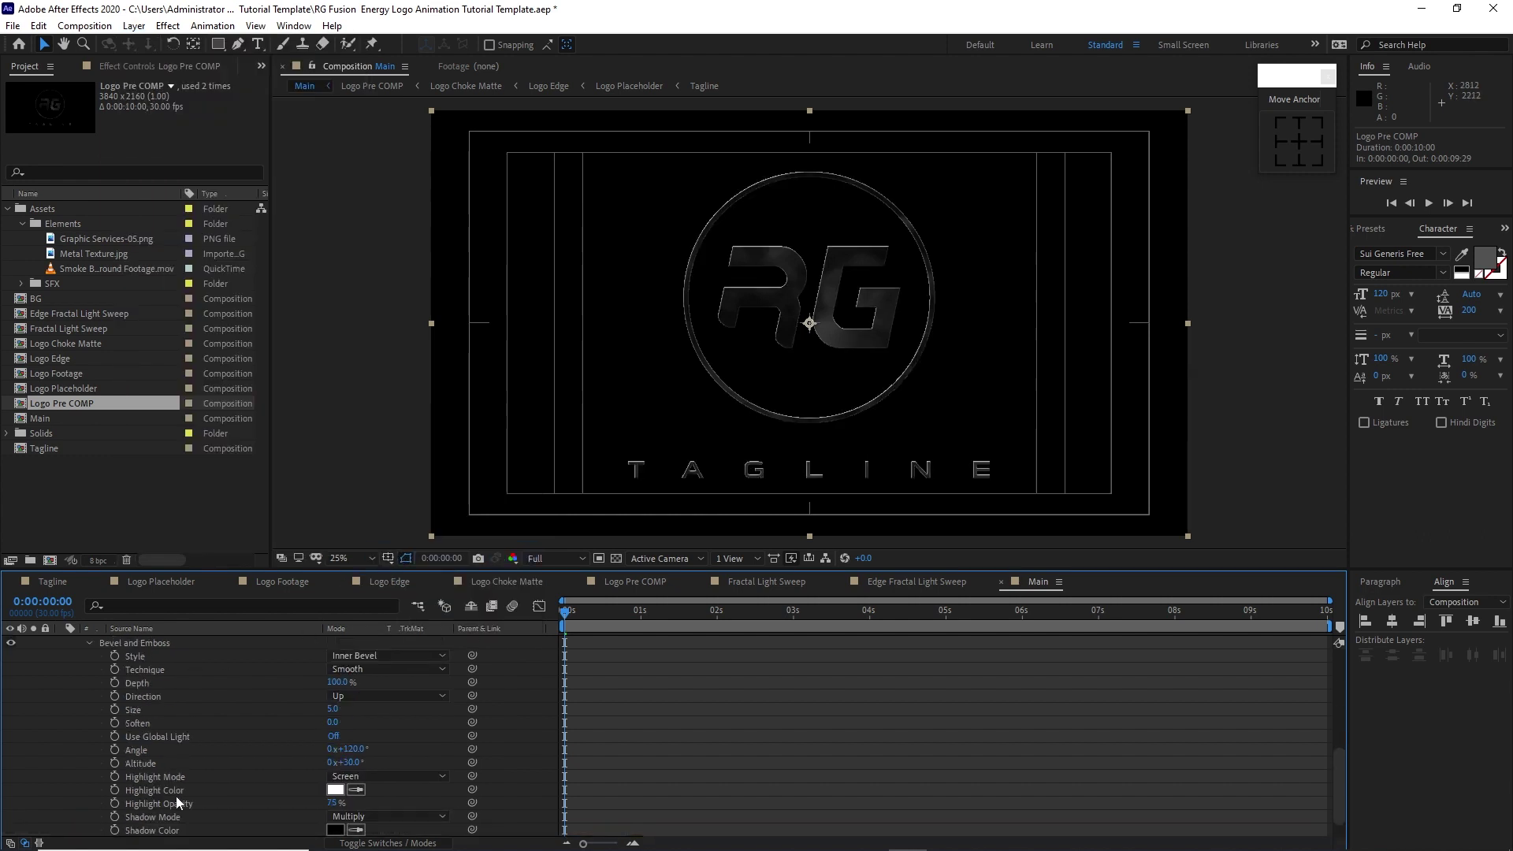
click(351, 662)
click(345, 672)
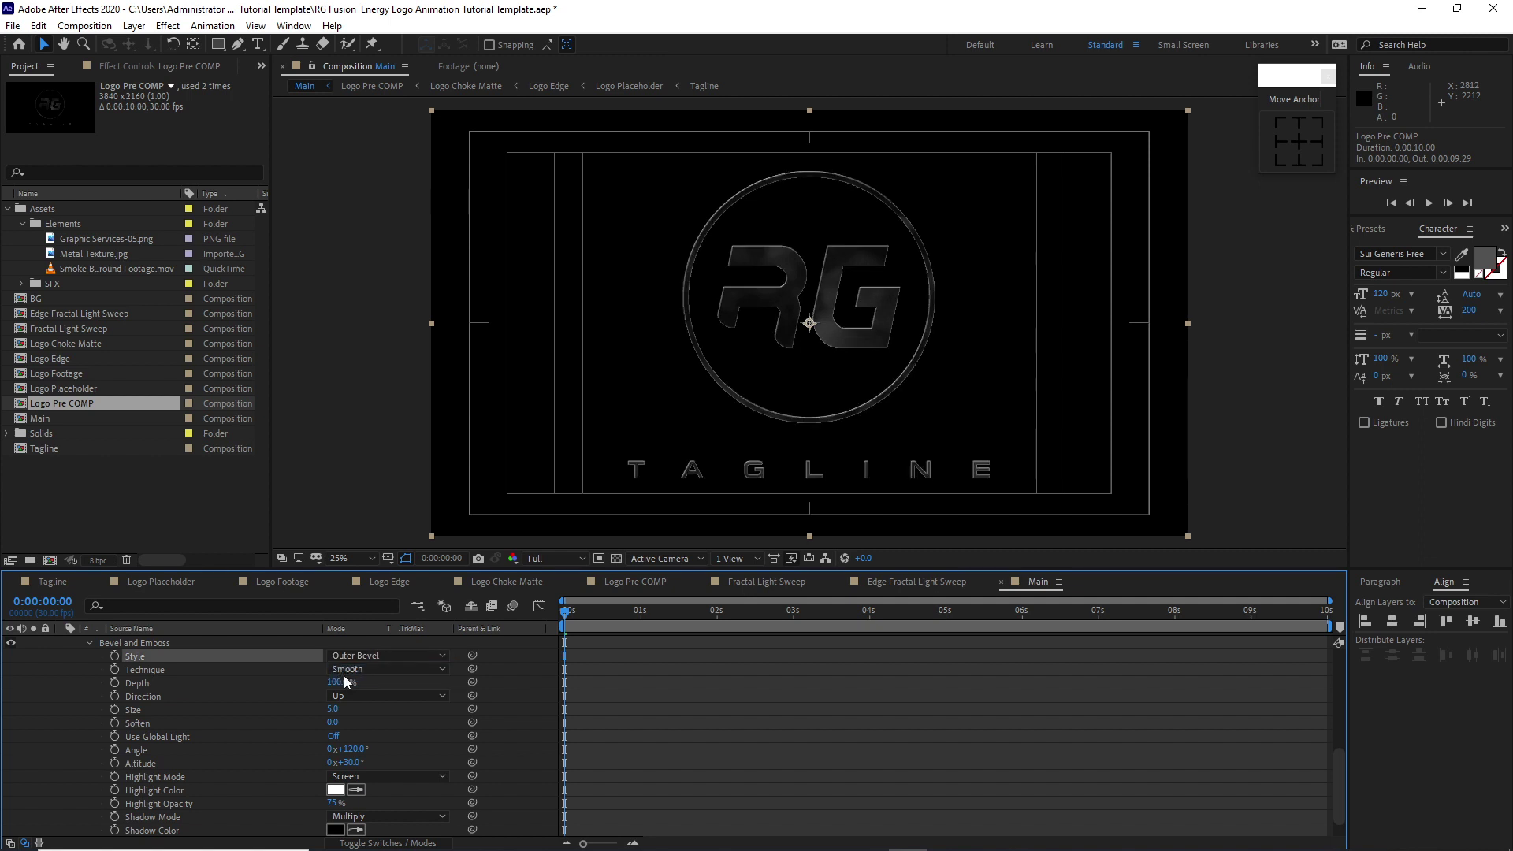
Step: Collapse the lower Logo Pre COMP layer's properties and make the upper Logo Pre COMP copy visible again
click(82, 665)
click(73, 695)
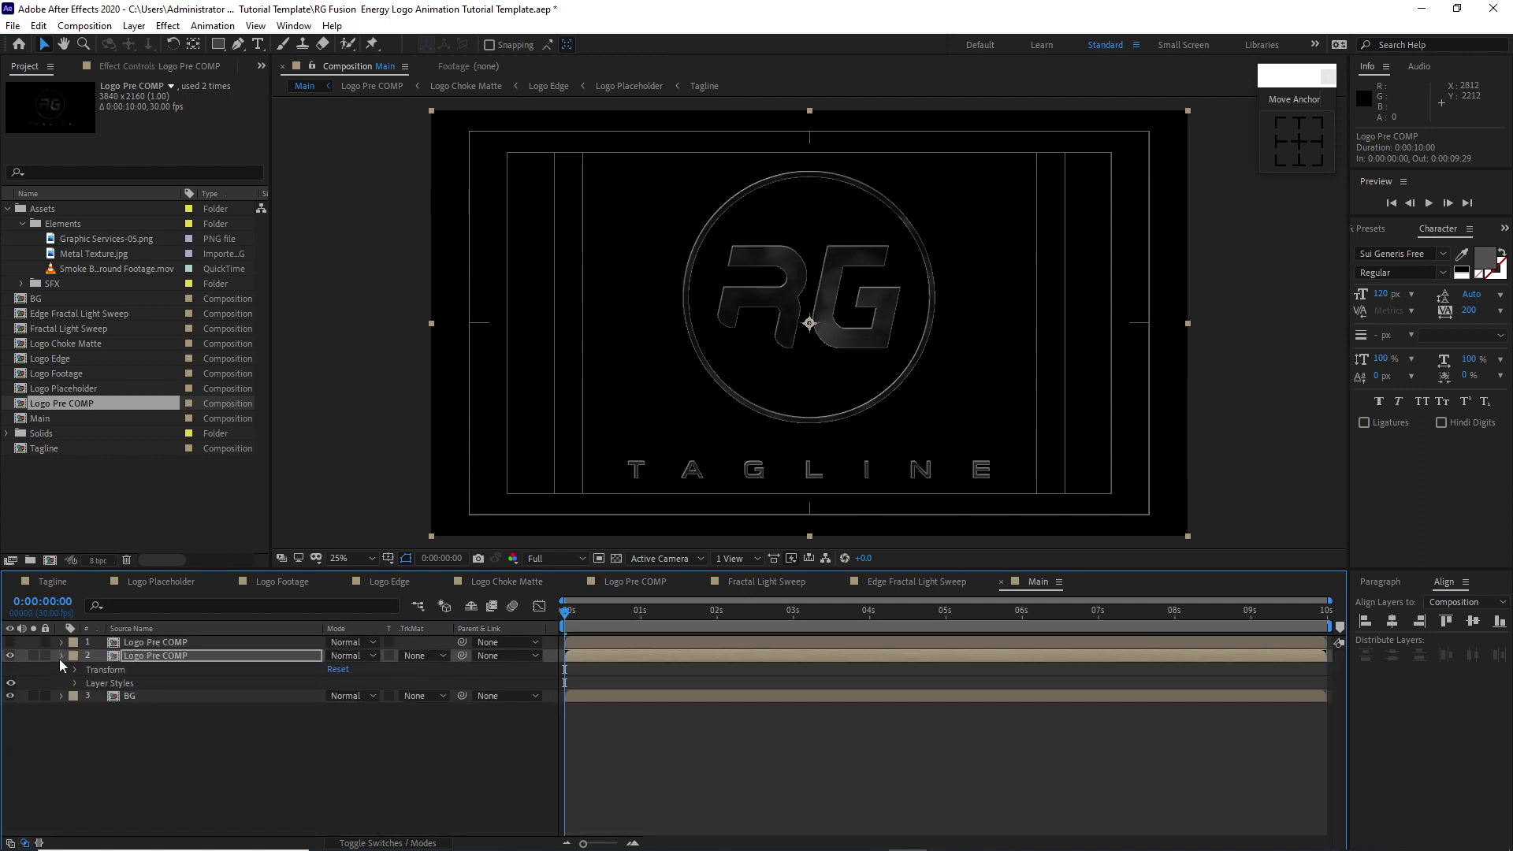
click(59, 658)
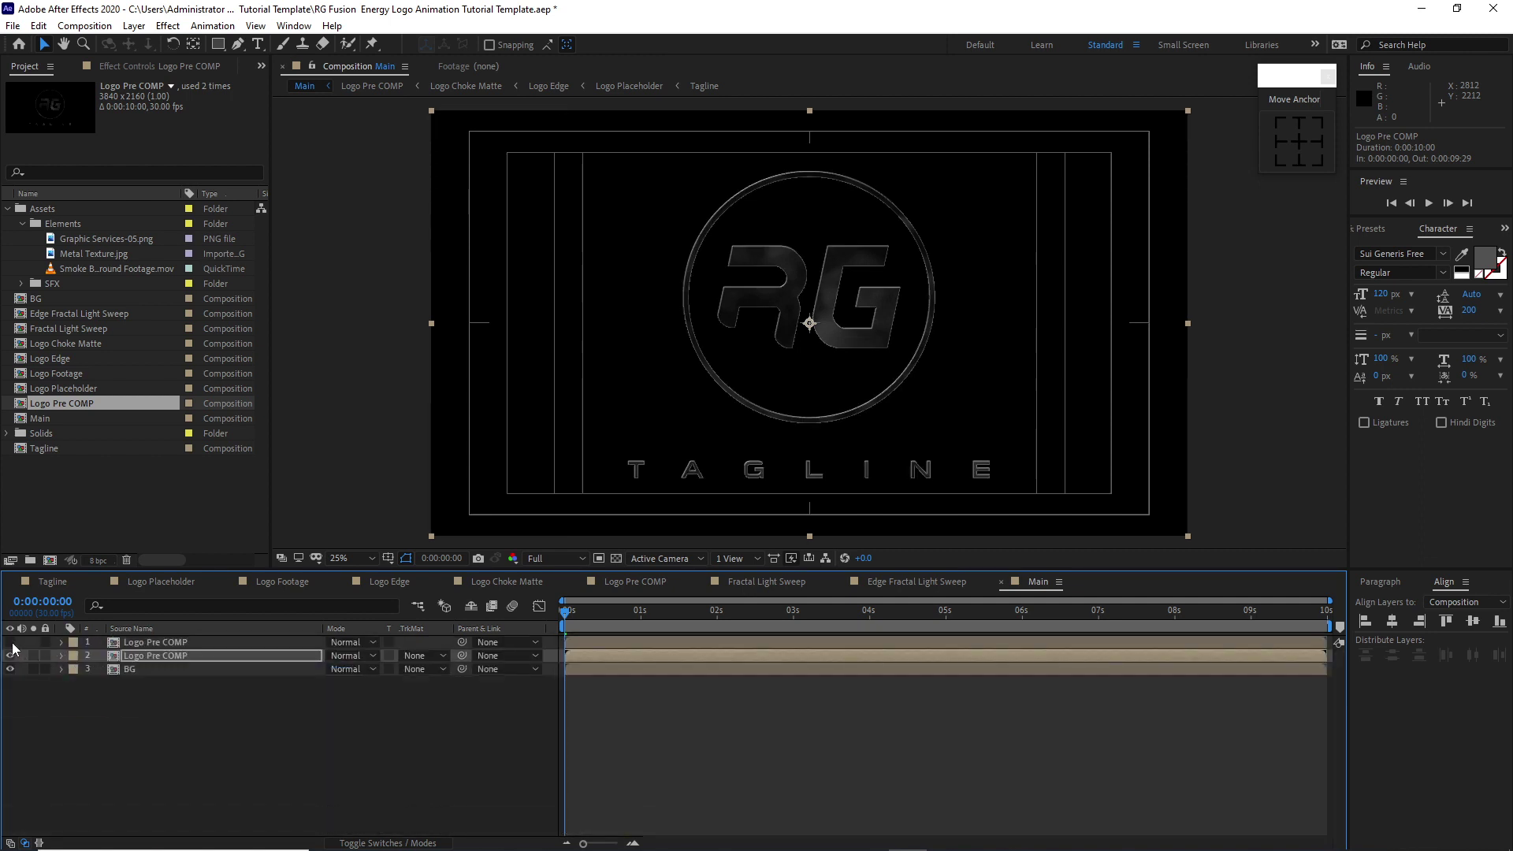
click(10, 642)
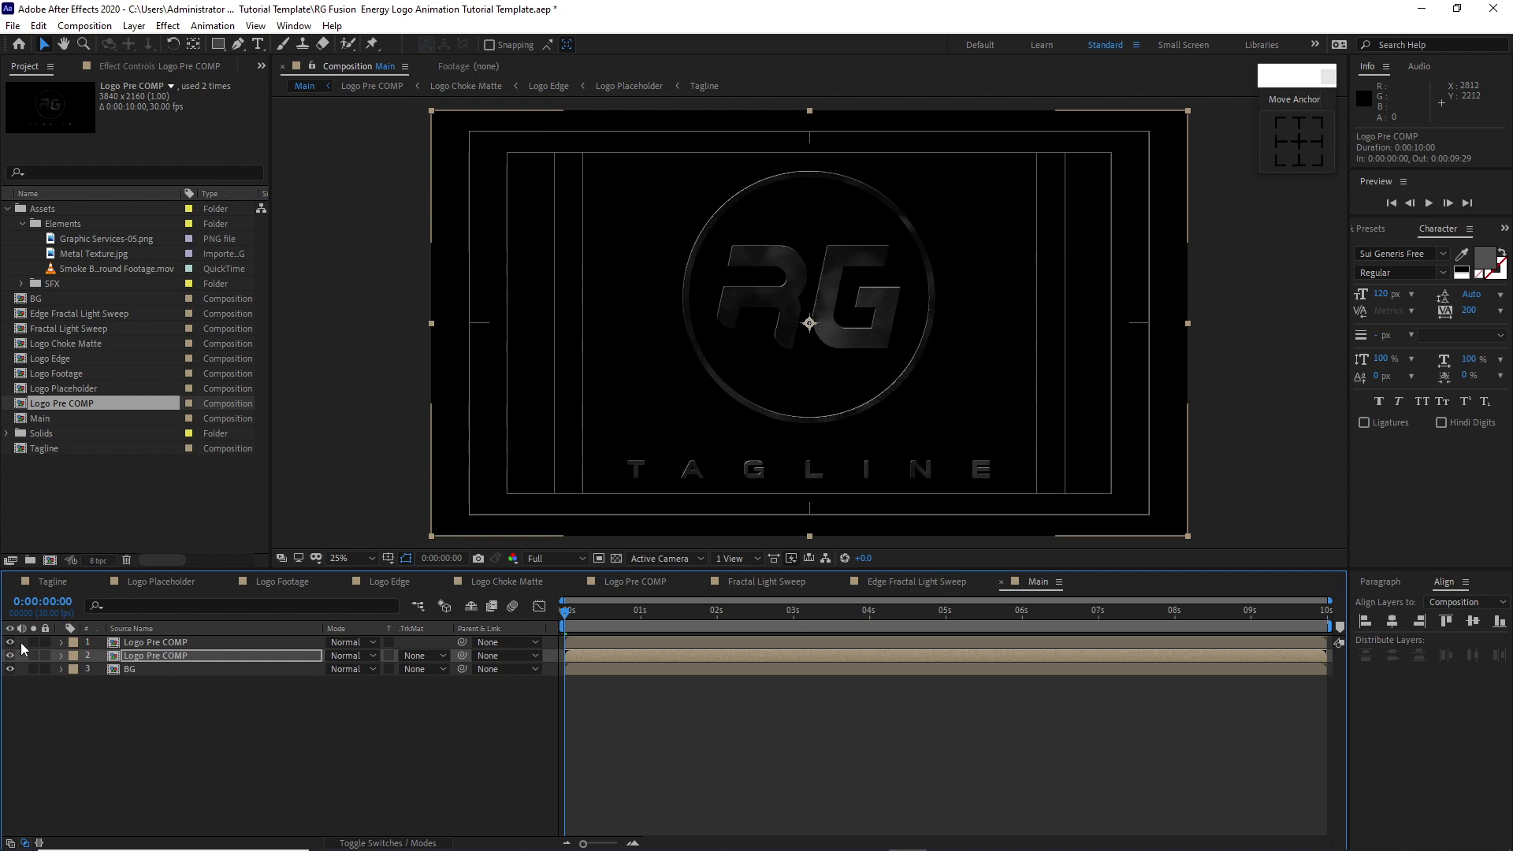
Step: Place Edge Fractal Light Sweep above the other layers in Main and apply a Tint effect to the upper Logo Pre COMP layer
click(148, 642)
drag(65, 314, 152, 640)
click(189, 656)
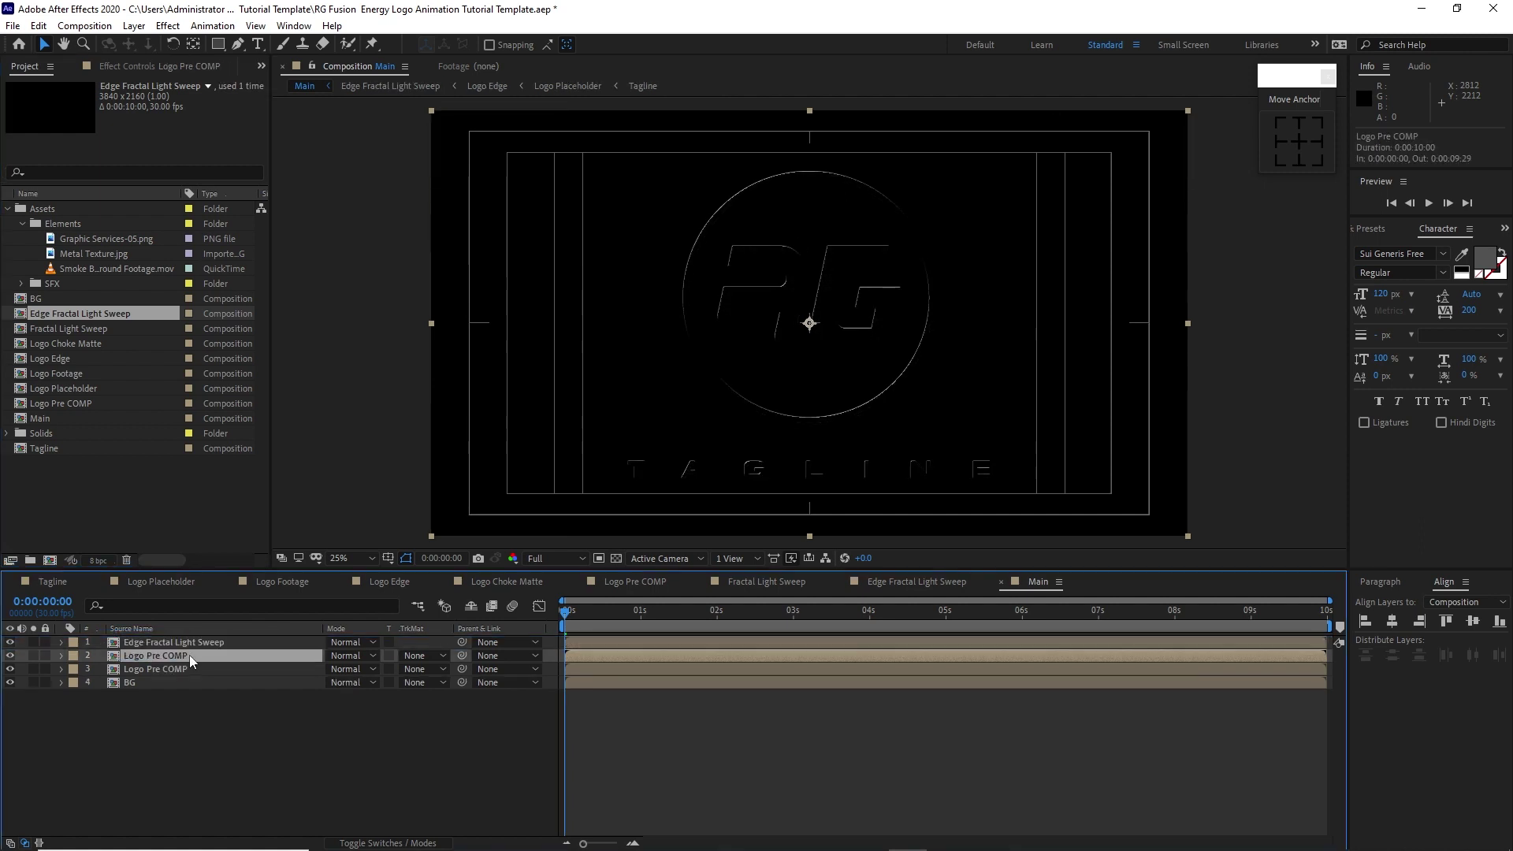
click(168, 25)
mouse_move(355, 207)
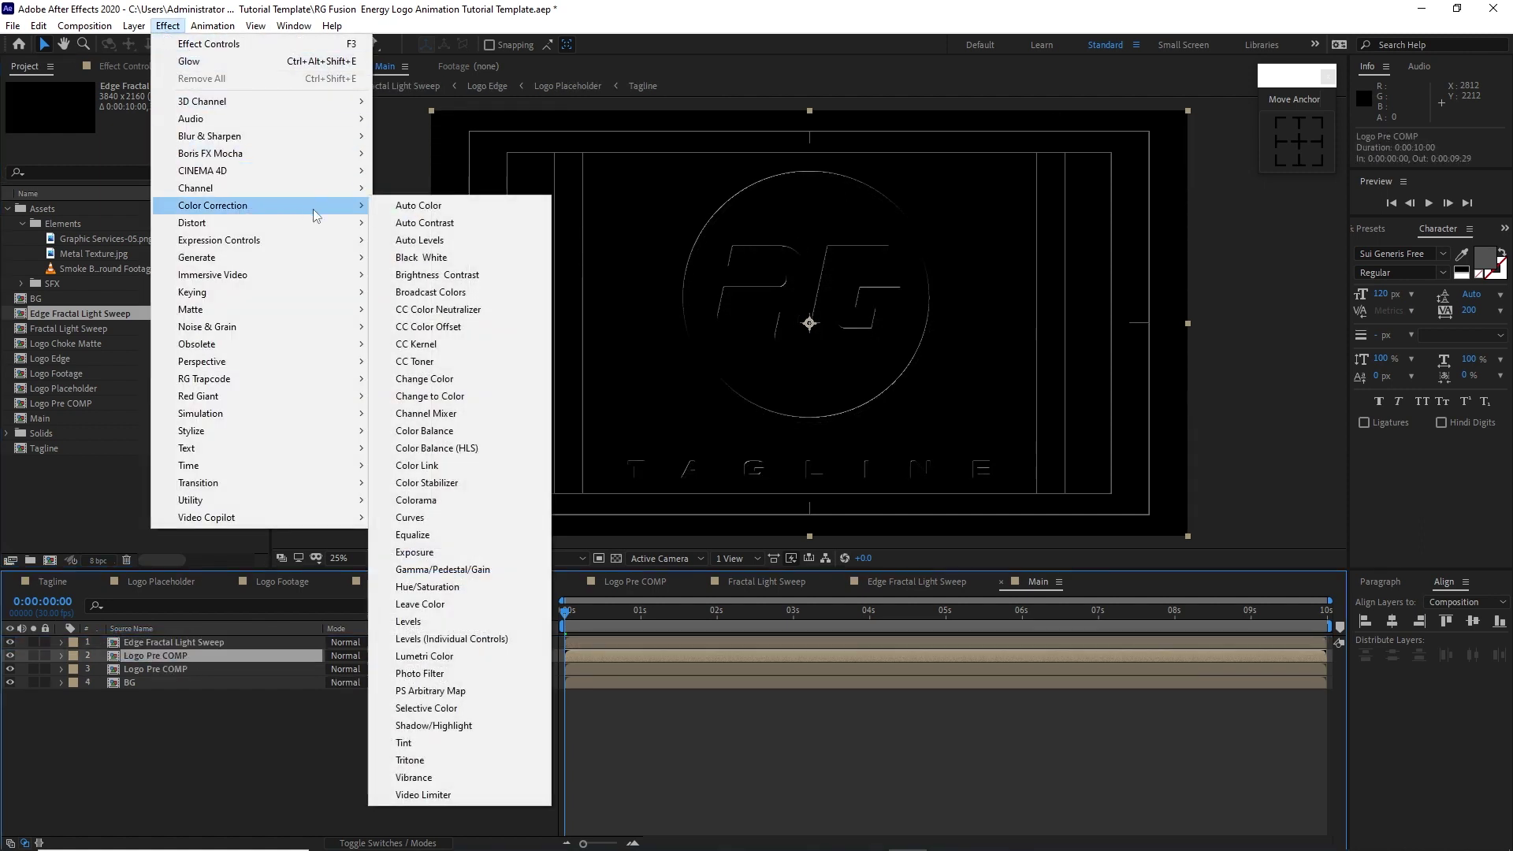
click(404, 743)
Step: Set the Tint's Map White To colour to A5FBE9
click(155, 126)
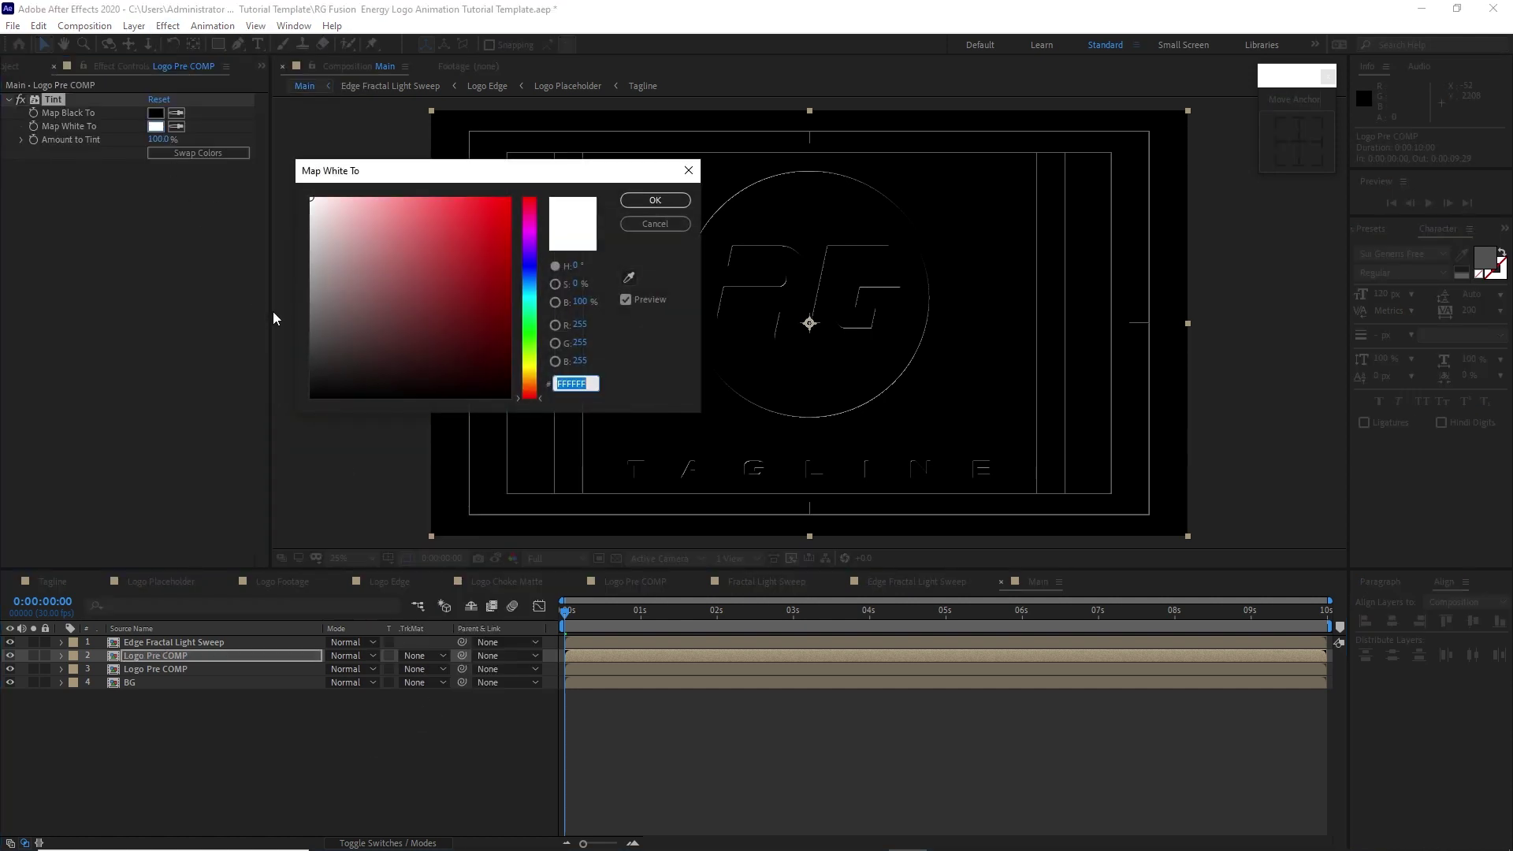
text(000A5F)
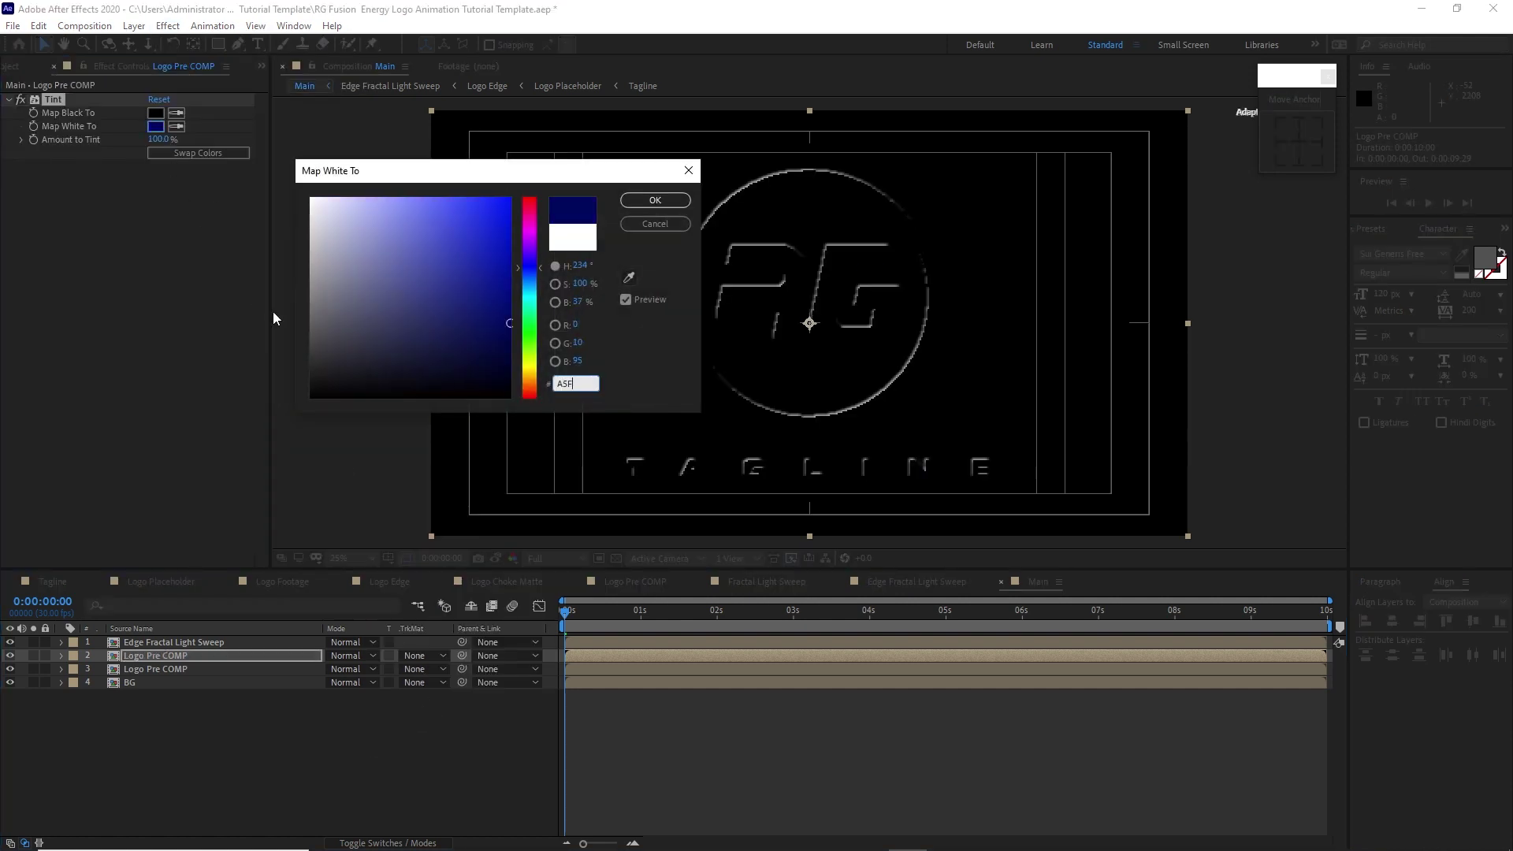
text(BE)
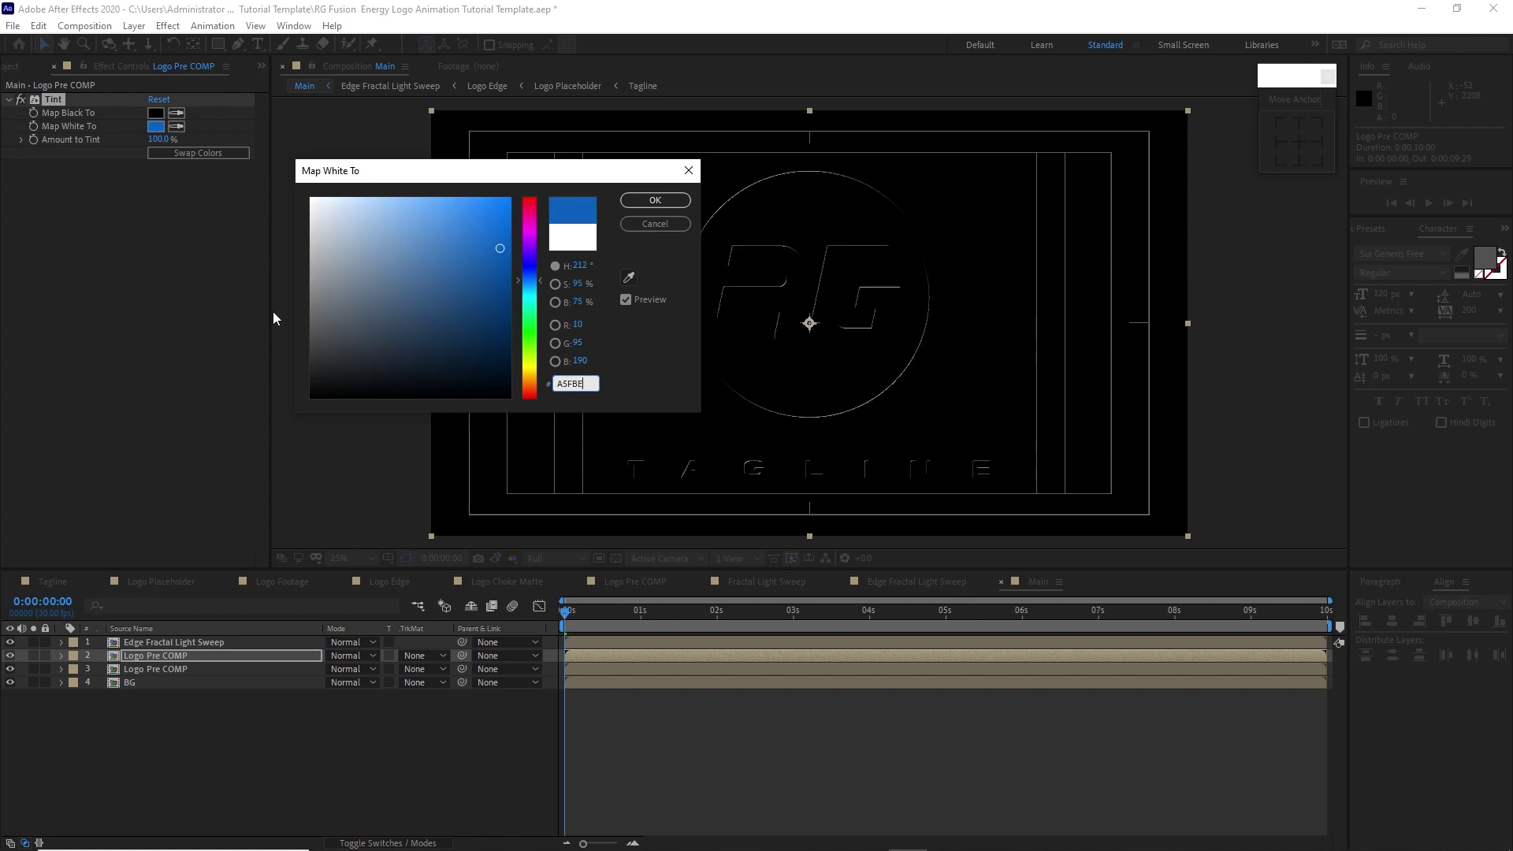
text(9)
click(683, 200)
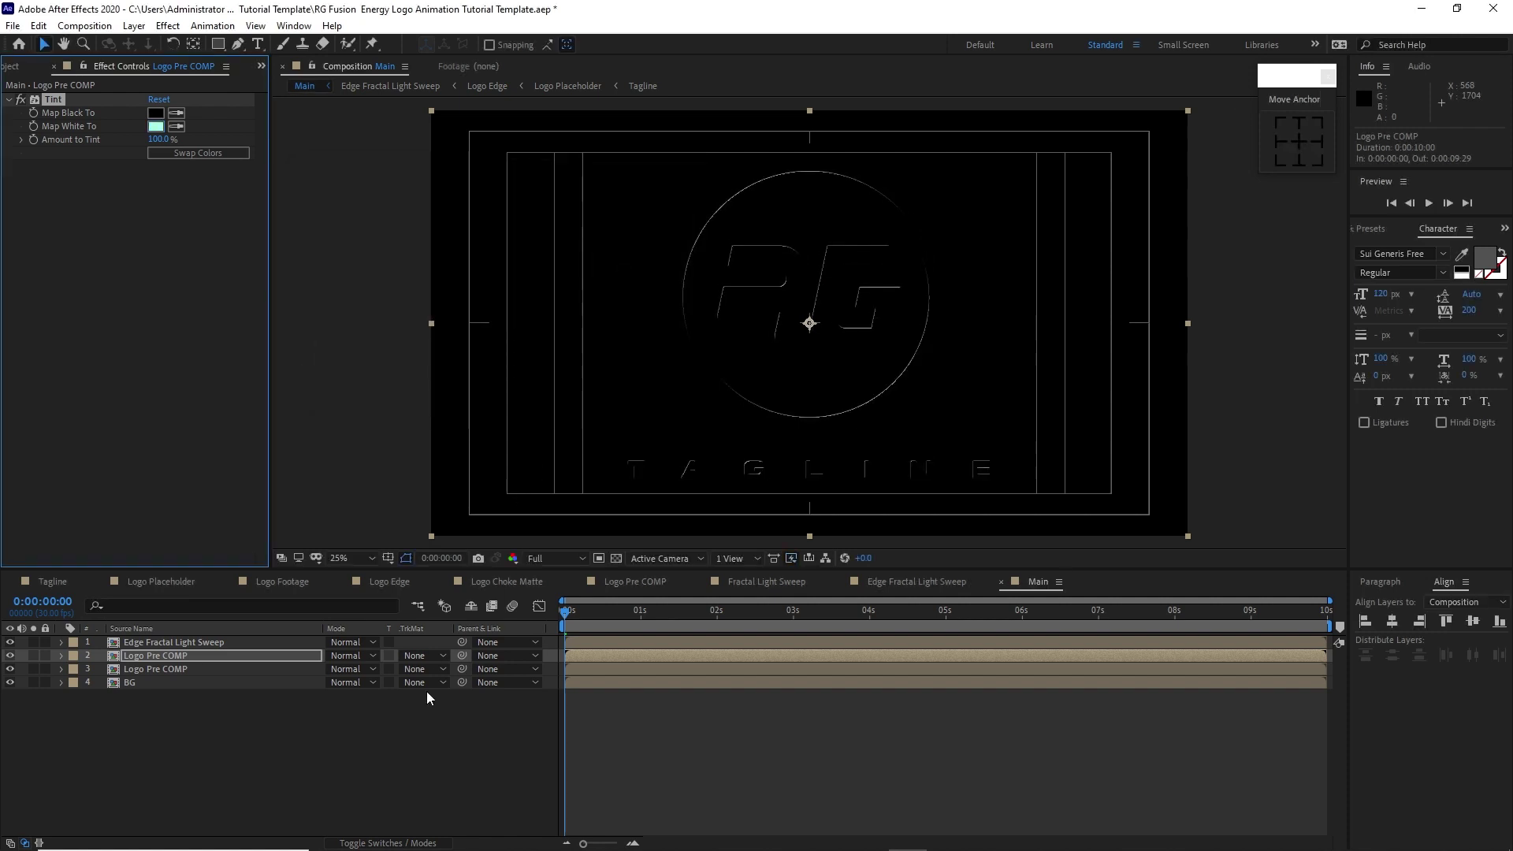
Step: Give the tinted Logo Pre COMP layer a Luma Matte from Edge Fractal Light Sweep and duplicate both layers
click(431, 657)
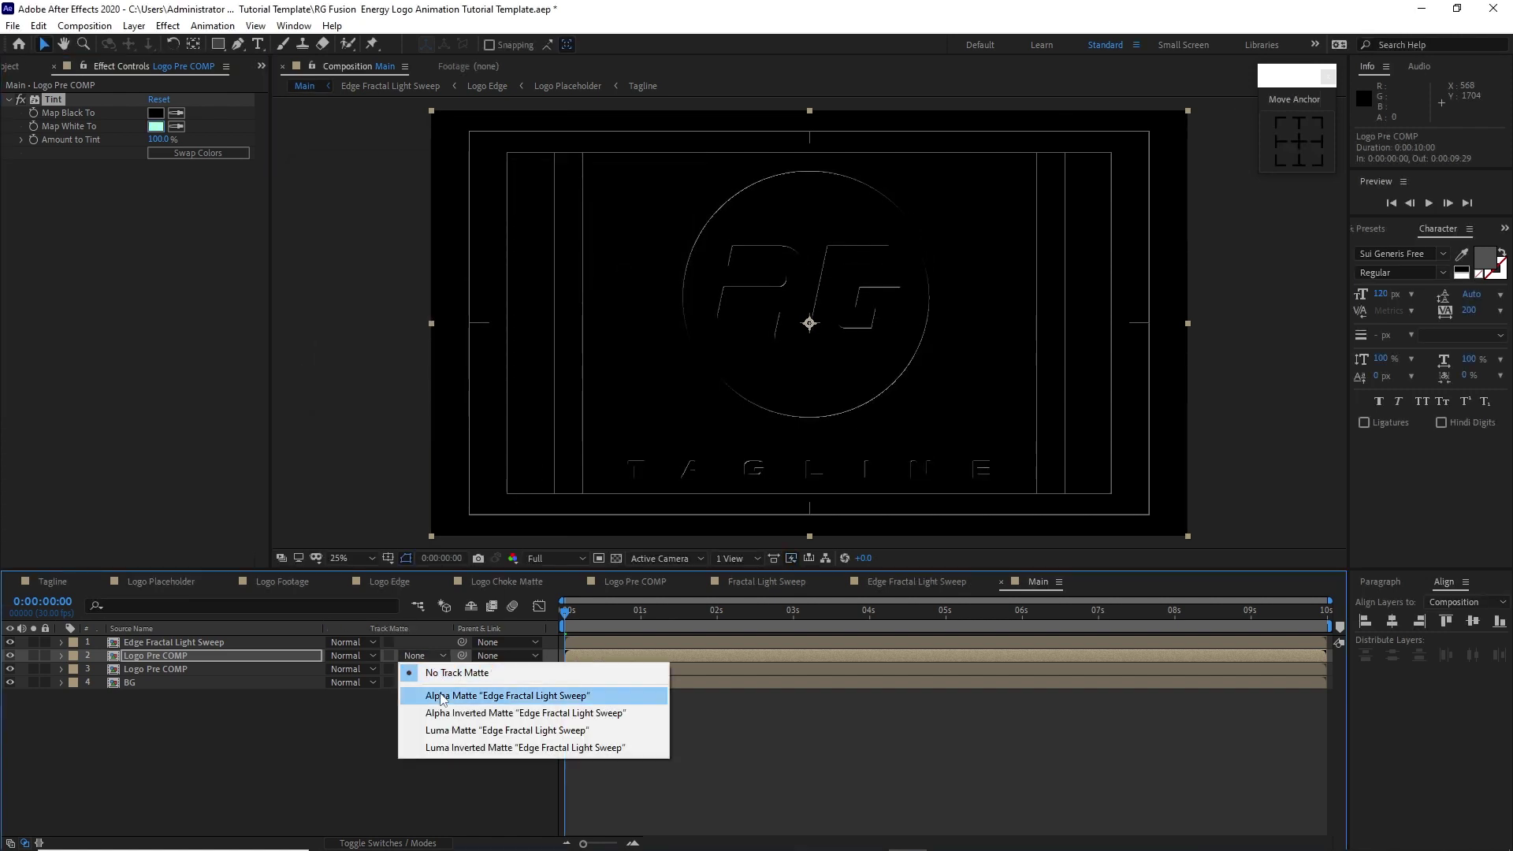
click(448, 731)
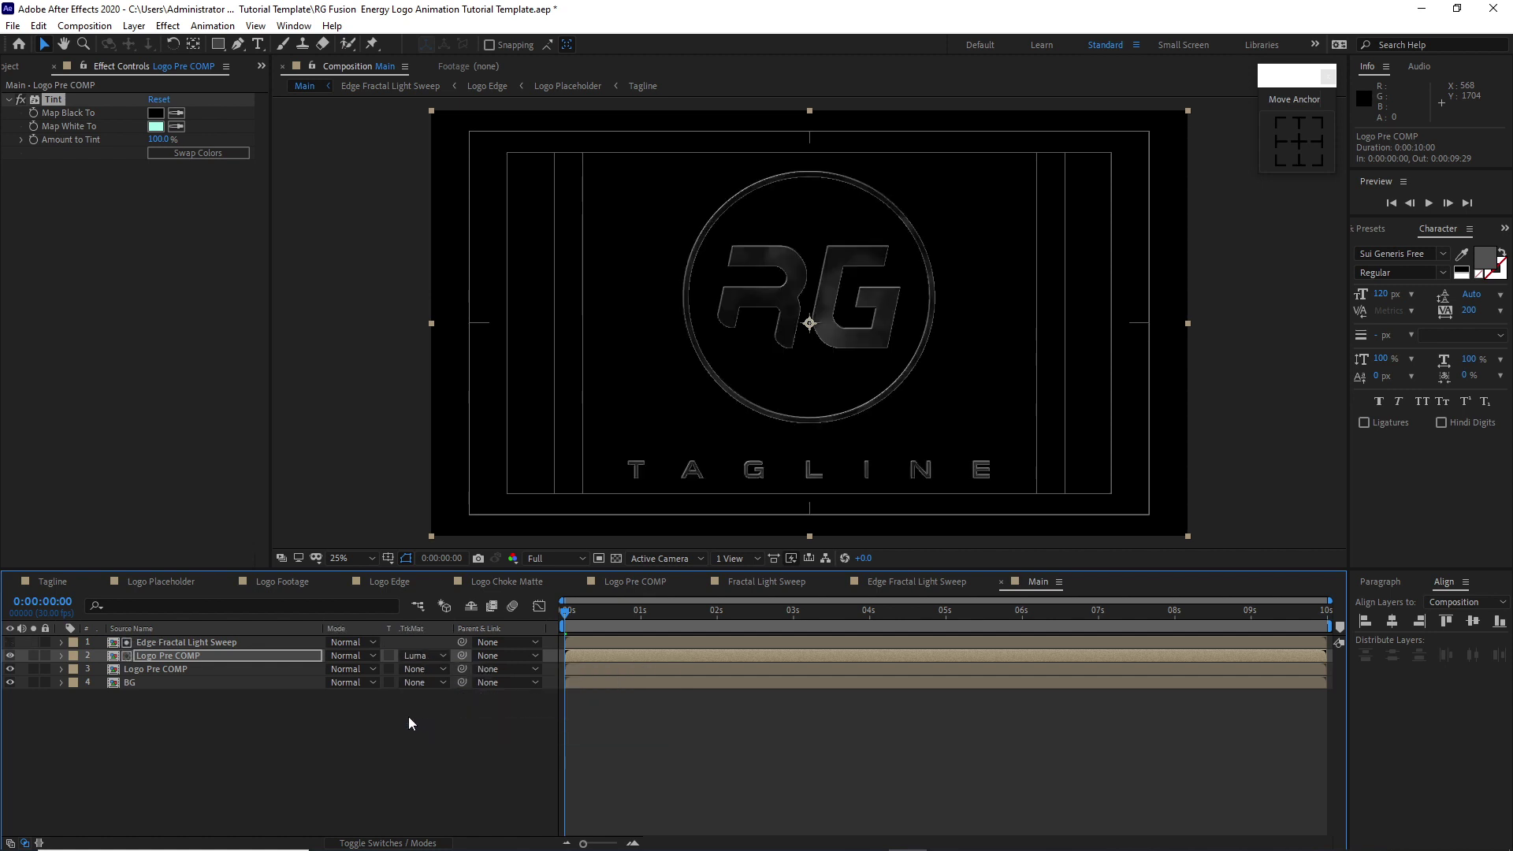
ctrl+click(102, 641)
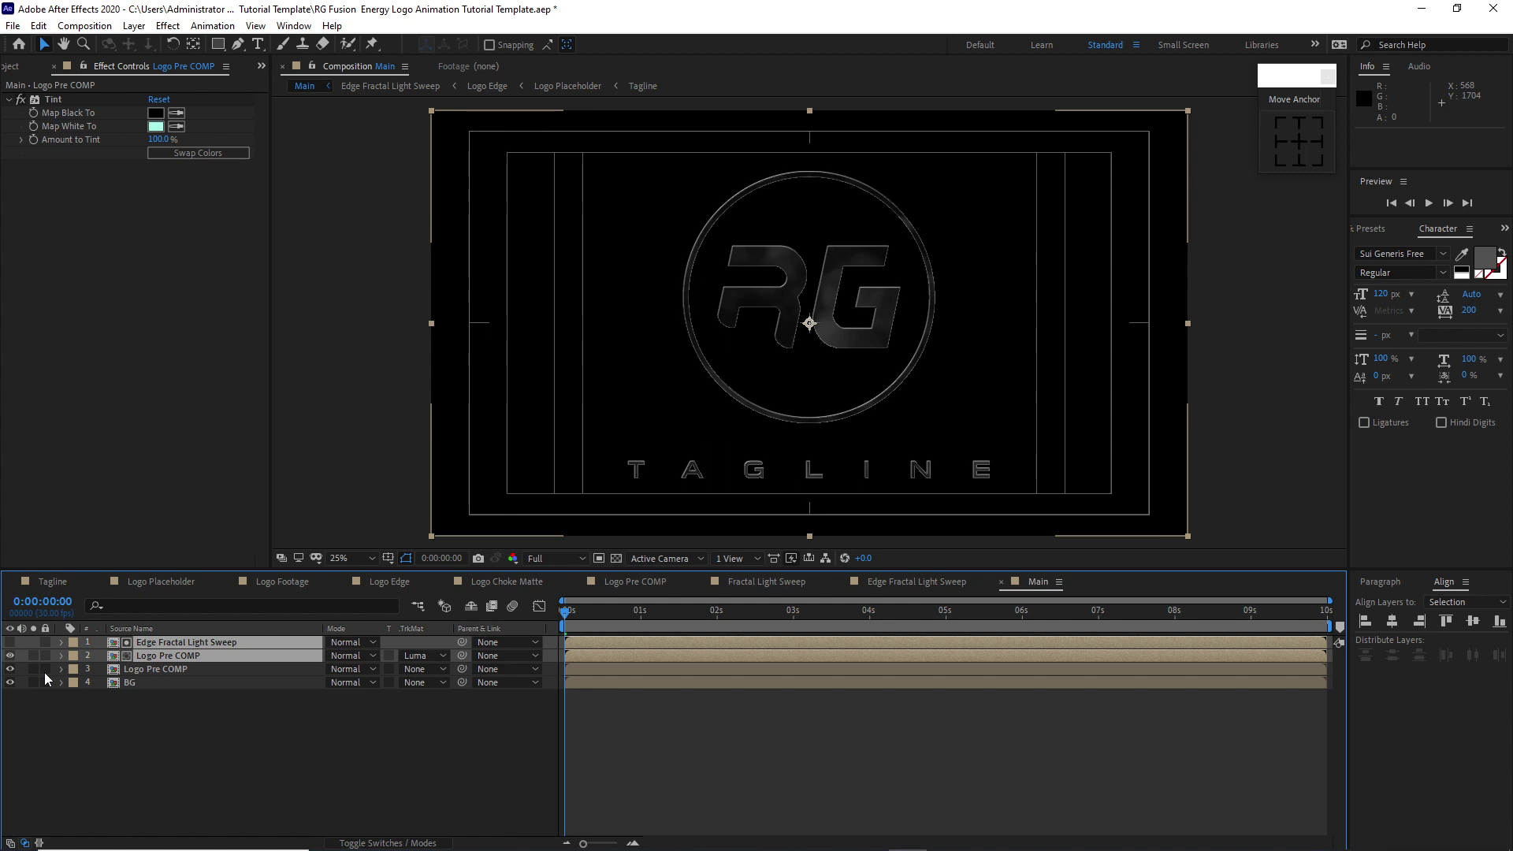
key(ctrl+d)
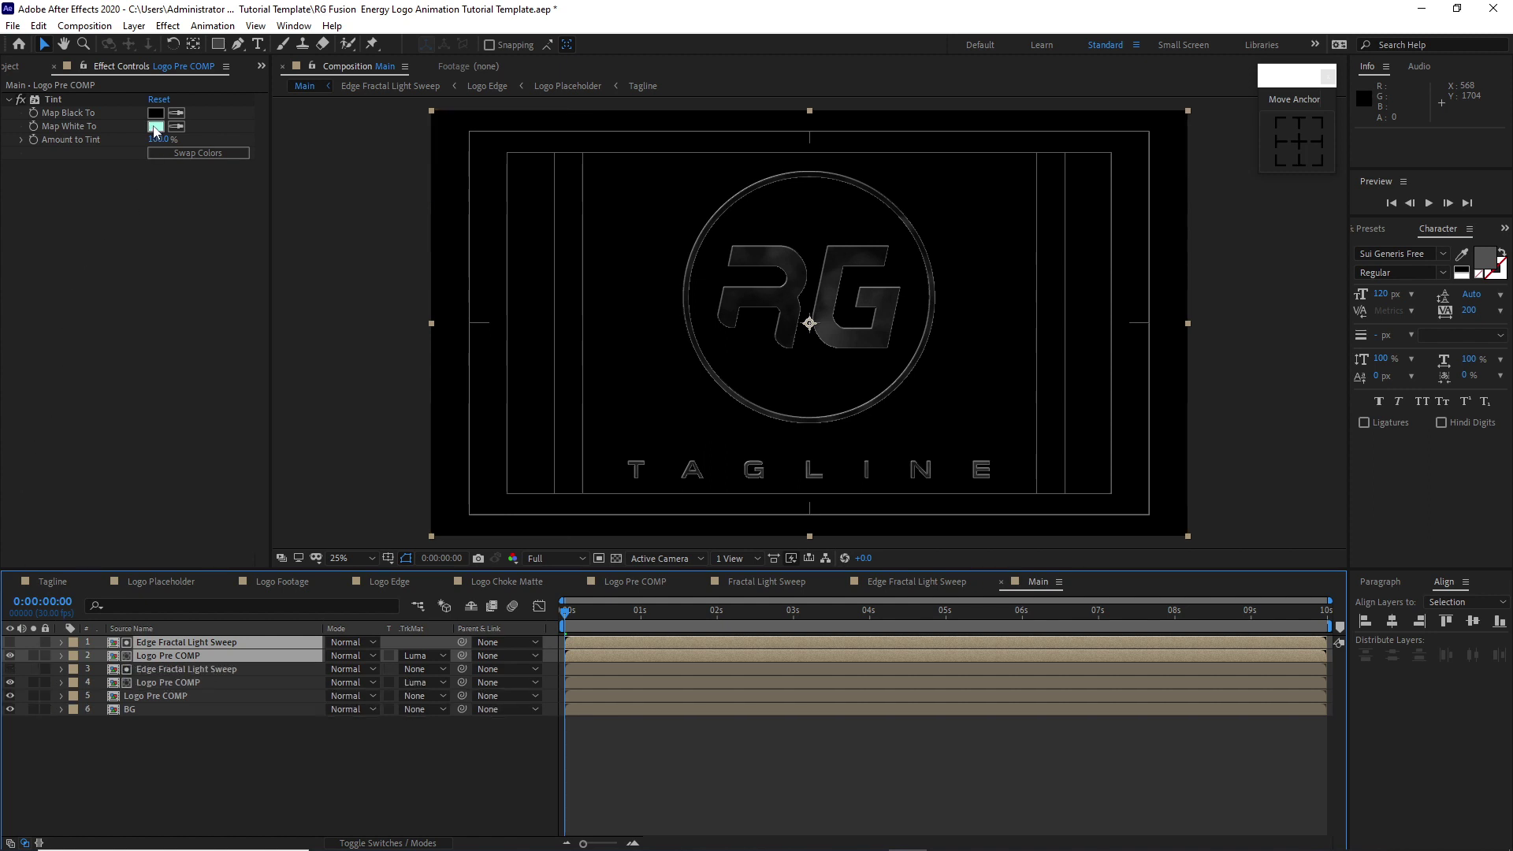
Step: Change the Tint's Map White To colour to 511717 for the duplicated Logo Pre COMP pair
click(155, 126)
text(511717)
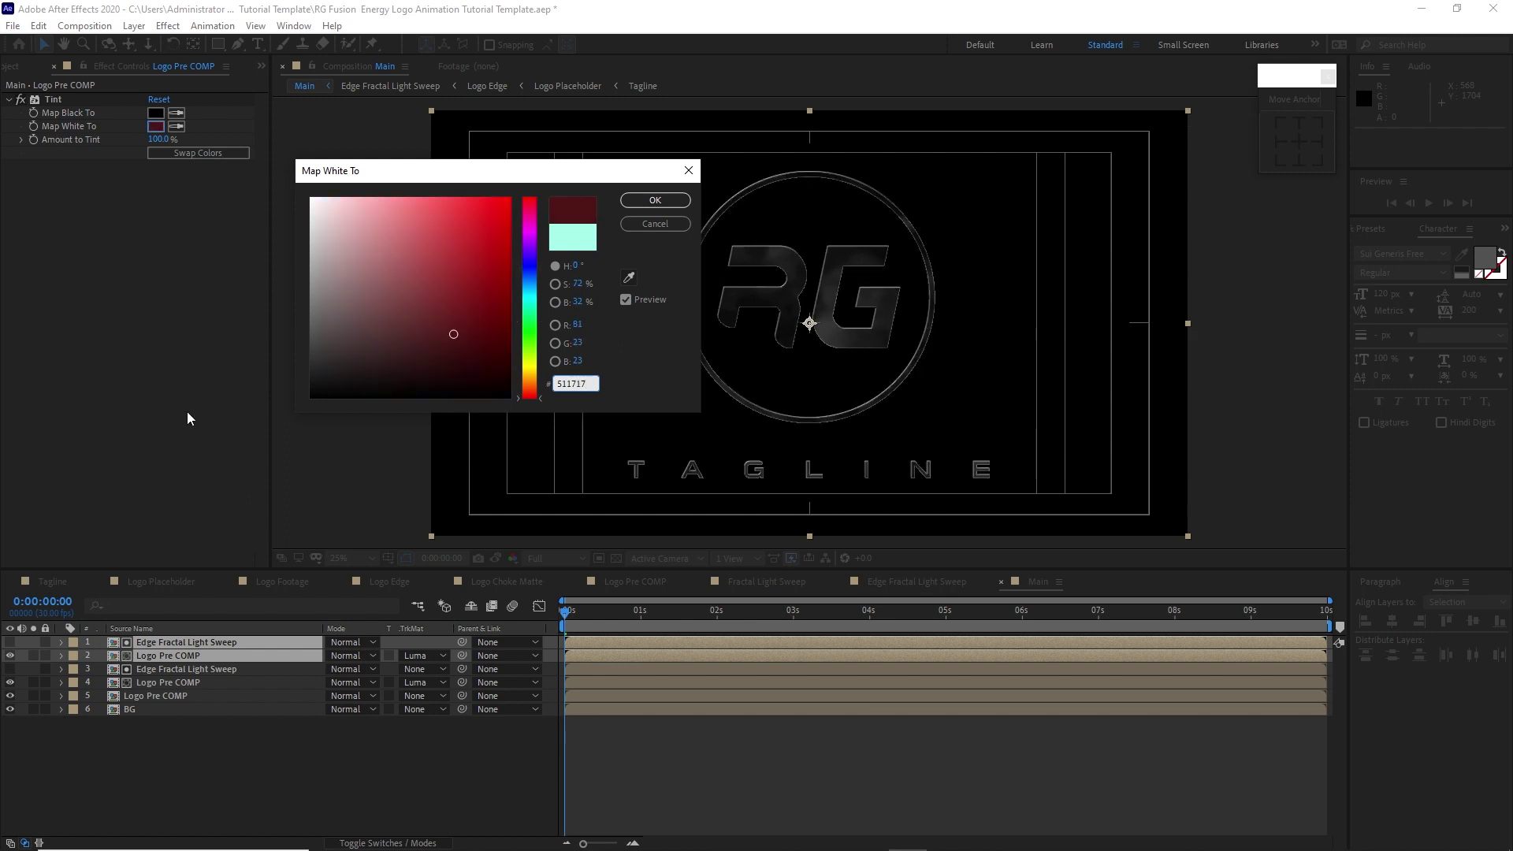
click(655, 200)
Step: Duplicate the Edge Fractal Light Sweep and Logo Pre COMP pair again and set the topmost Logo Pre COMP's blending mode to Add
click(112, 654)
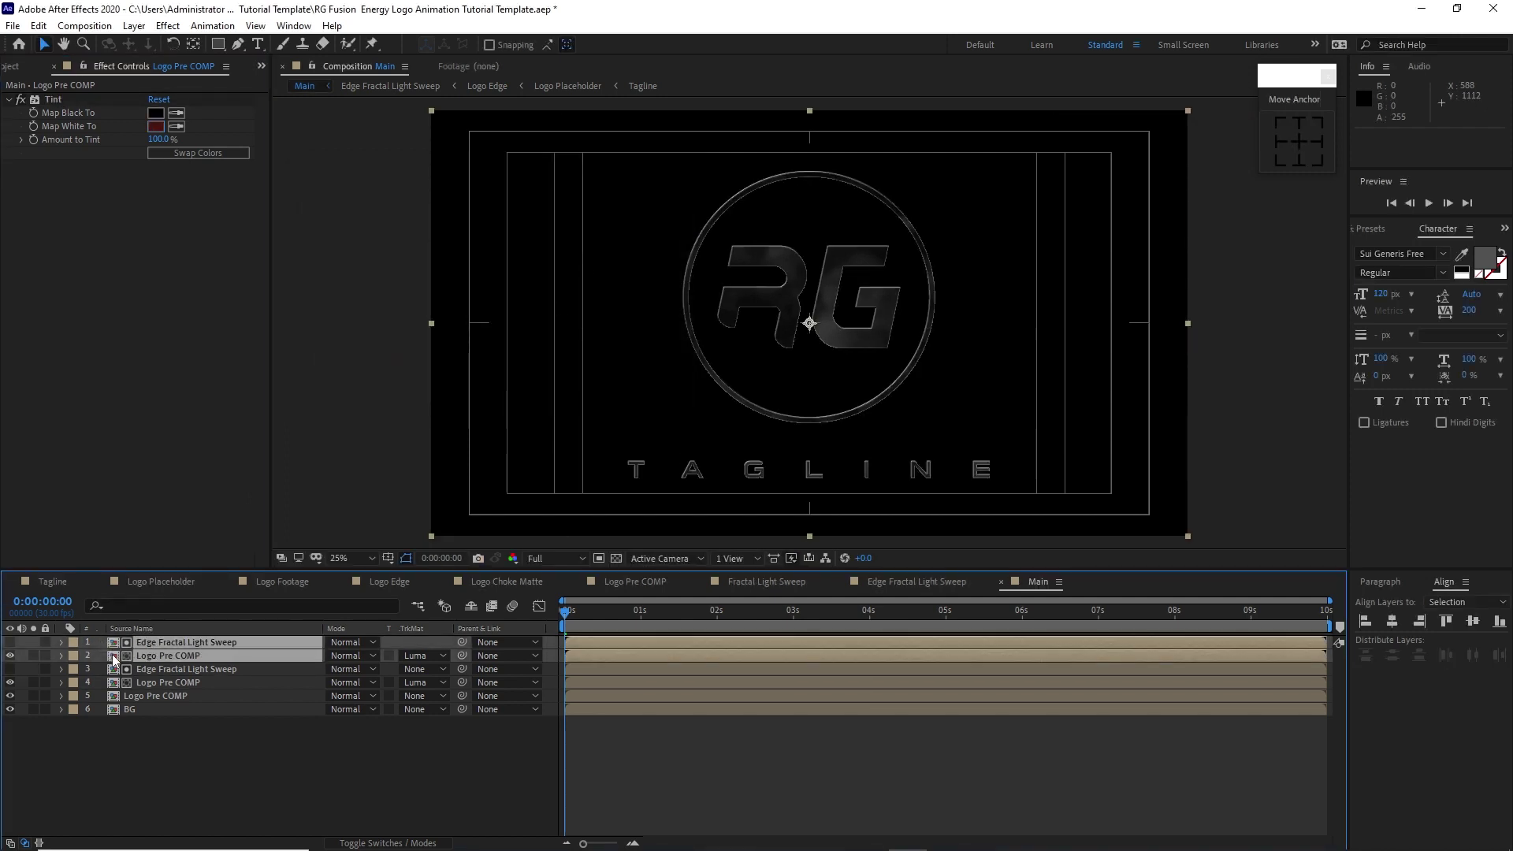
key(ctrl+d)
click(188, 656)
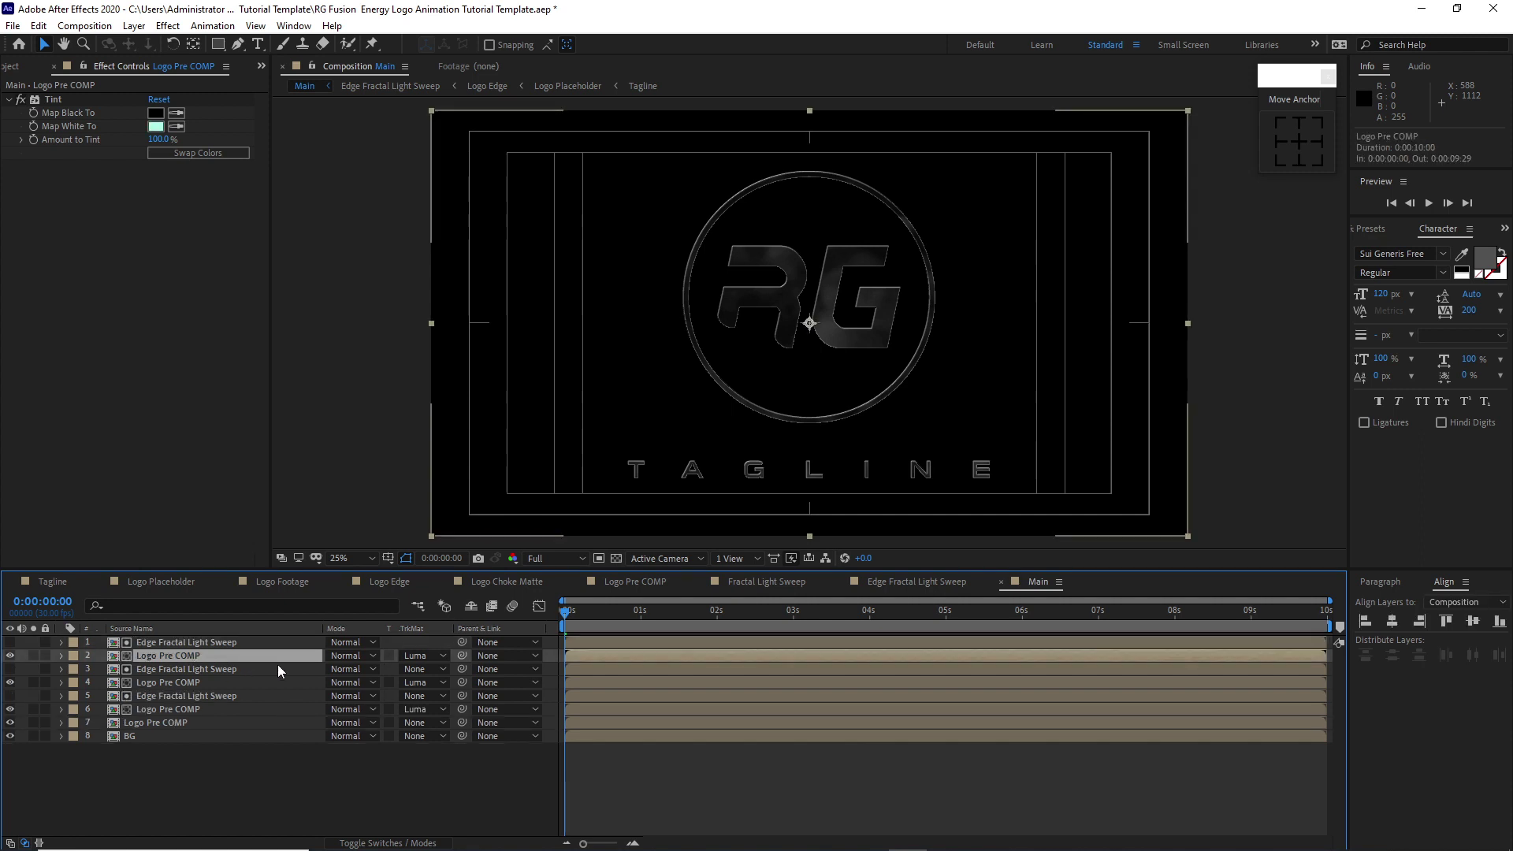
click(339, 655)
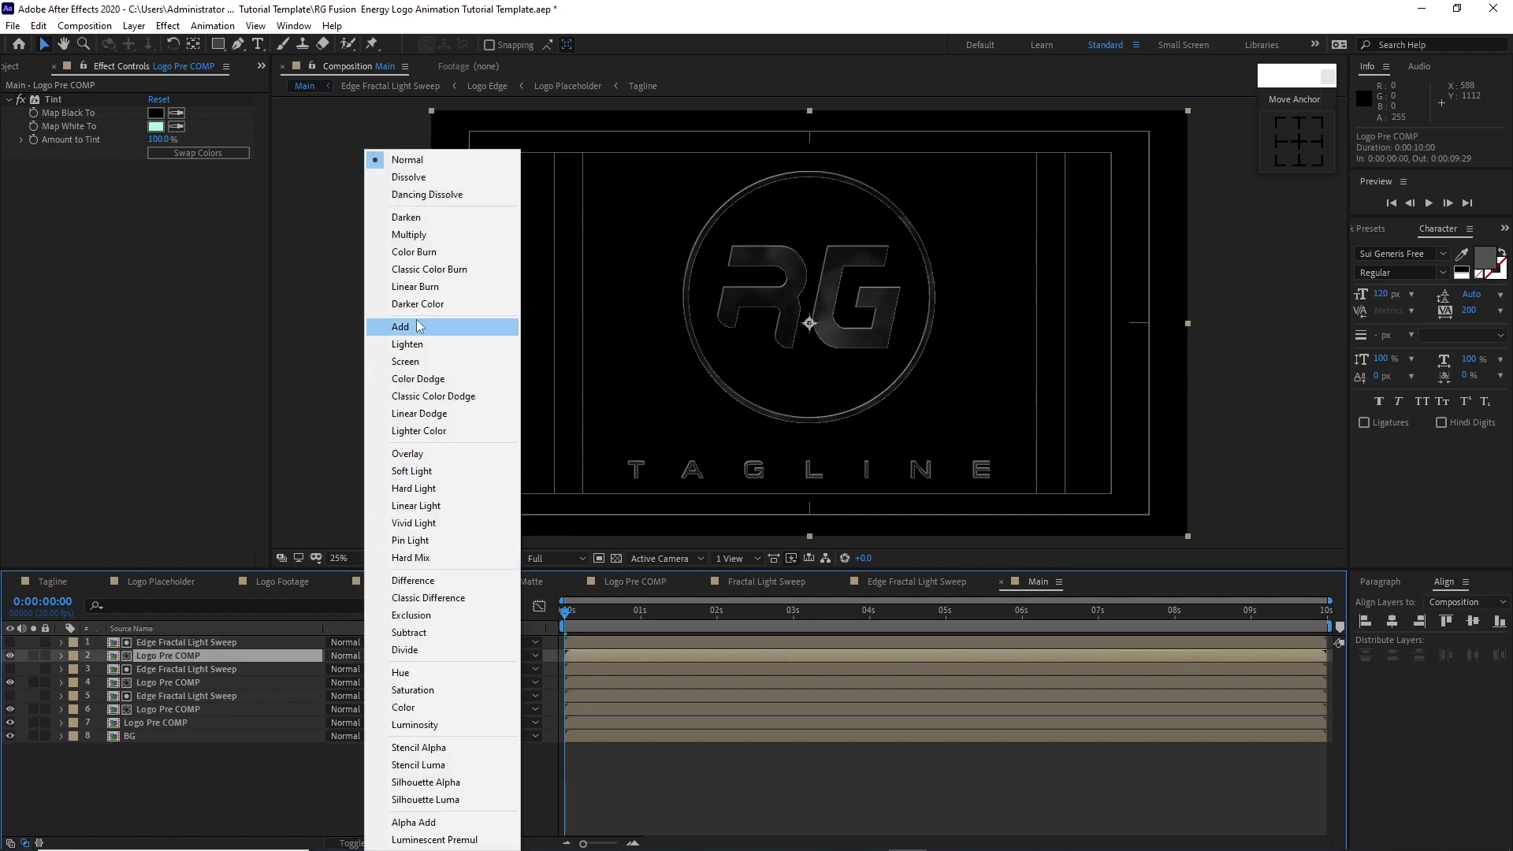
click(392, 326)
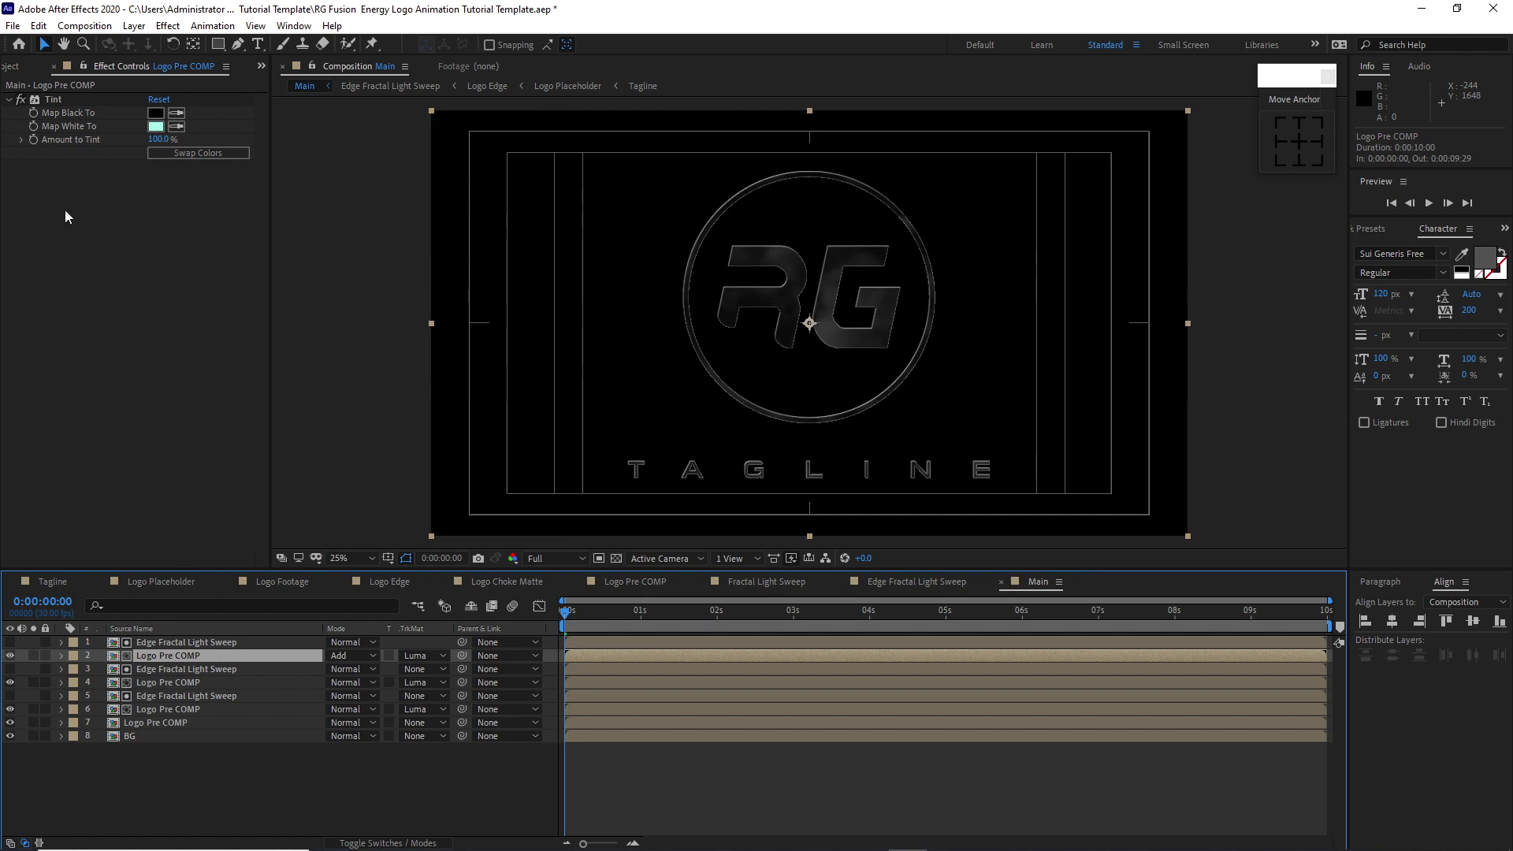
Step: Add Logo Choke Matte with Fractal Light Sweep above it at the top of Main, using the sweep as its Luma Matte
click(8, 66)
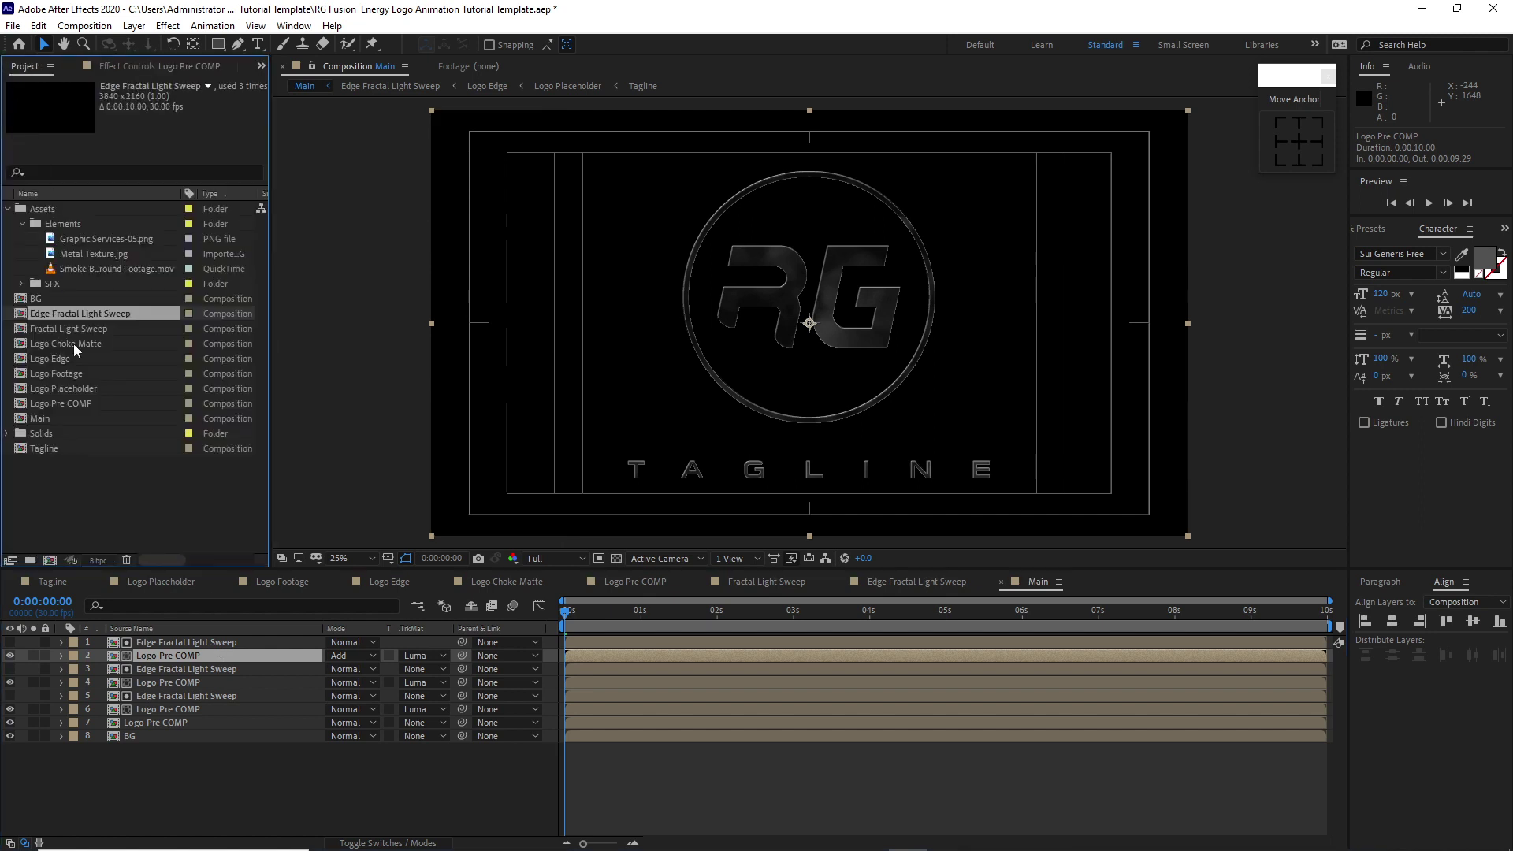
drag(73, 344, 133, 643)
drag(79, 328, 156, 640)
click(422, 654)
click(441, 731)
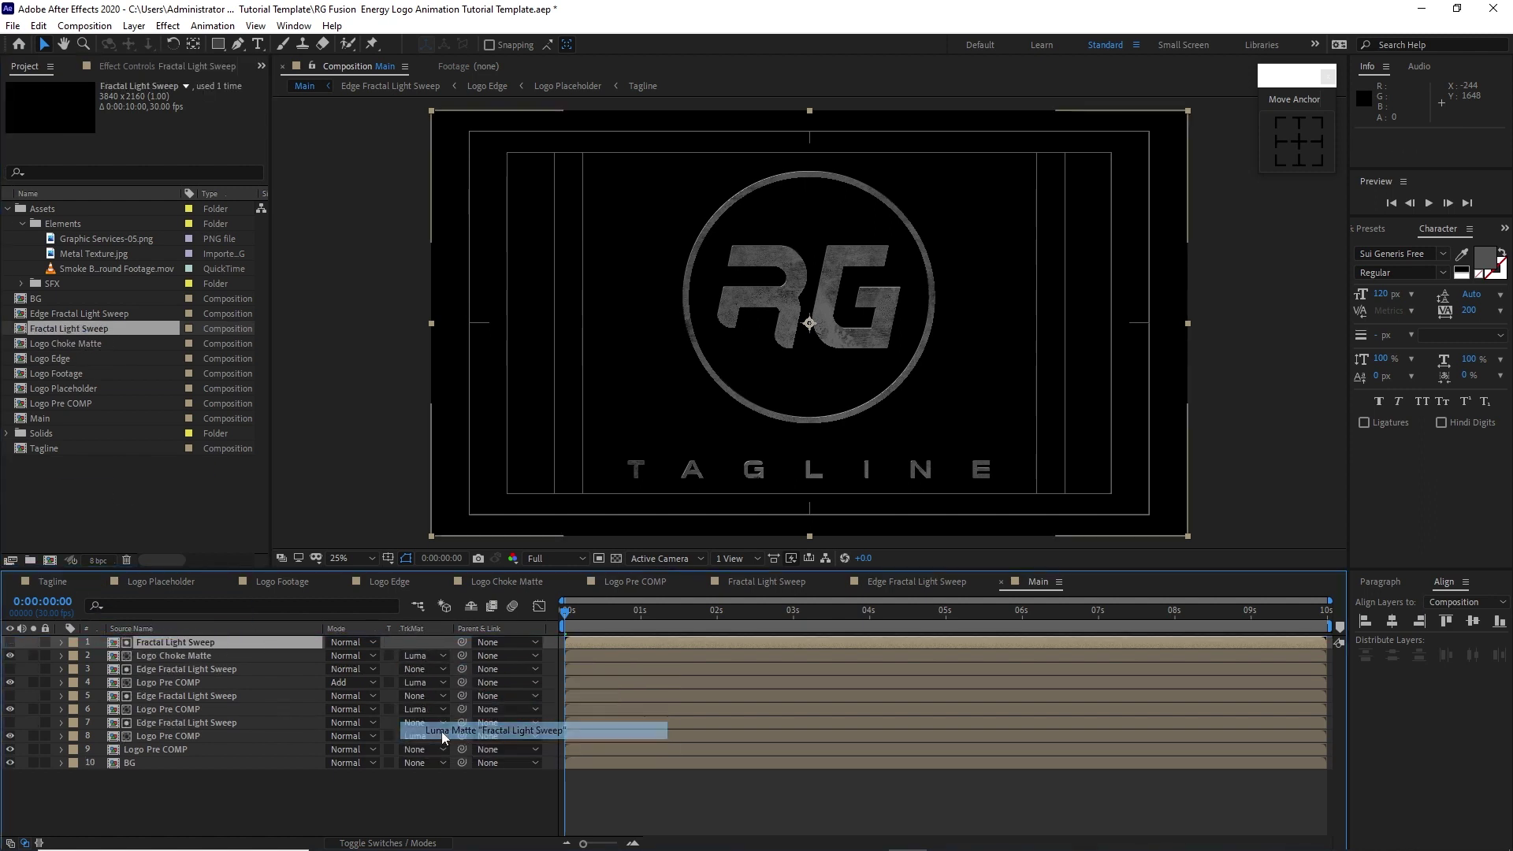
Step: Duplicate the Fractal Light Sweep and Logo Choke Matte pair twice
click(97, 641)
shift+click(119, 655)
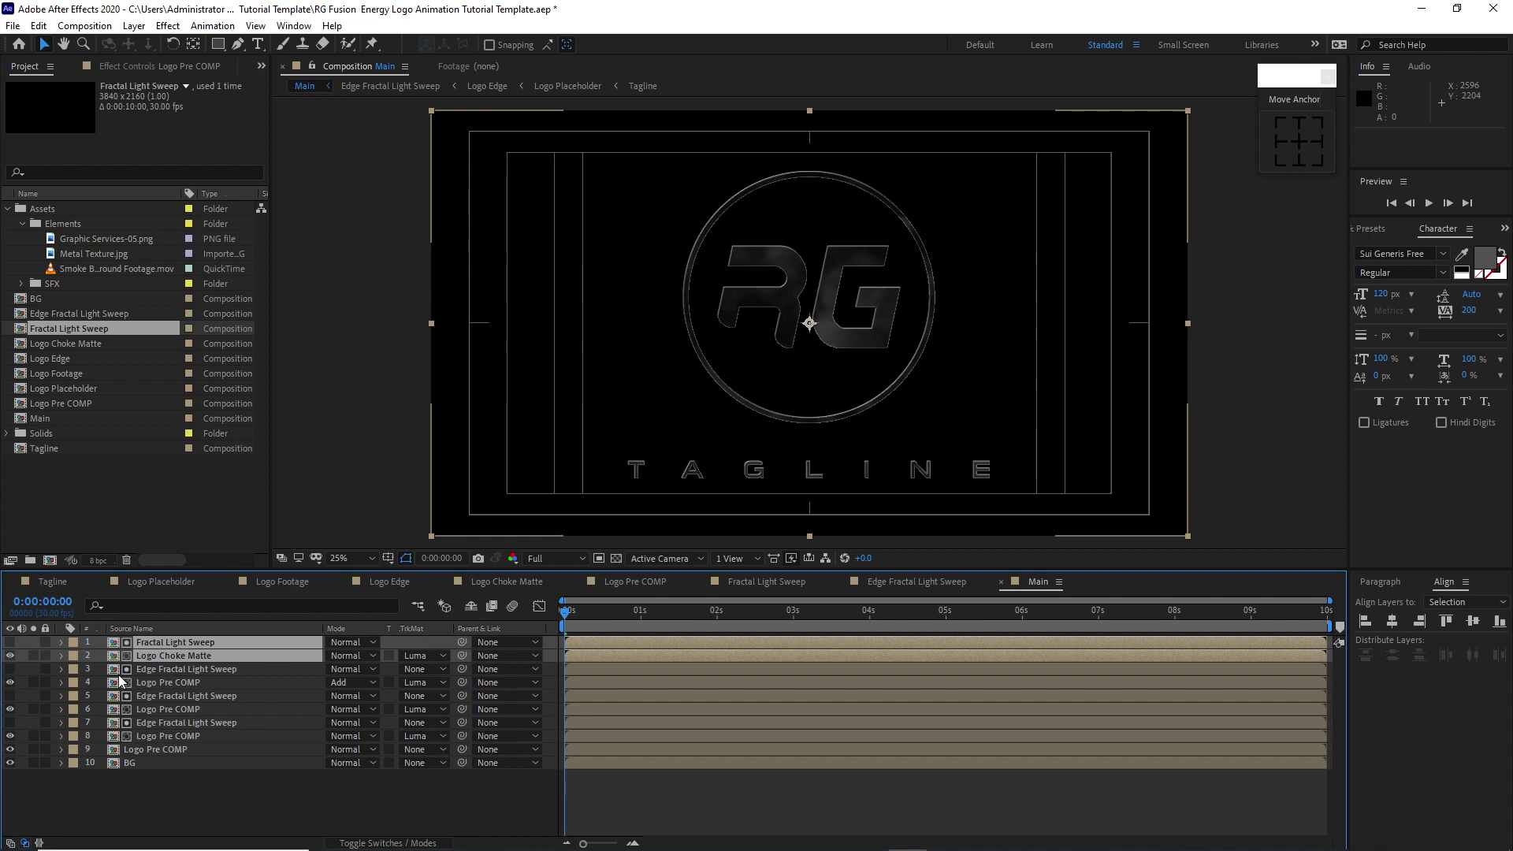
key(ctrl+d)
key(ctrl+d)
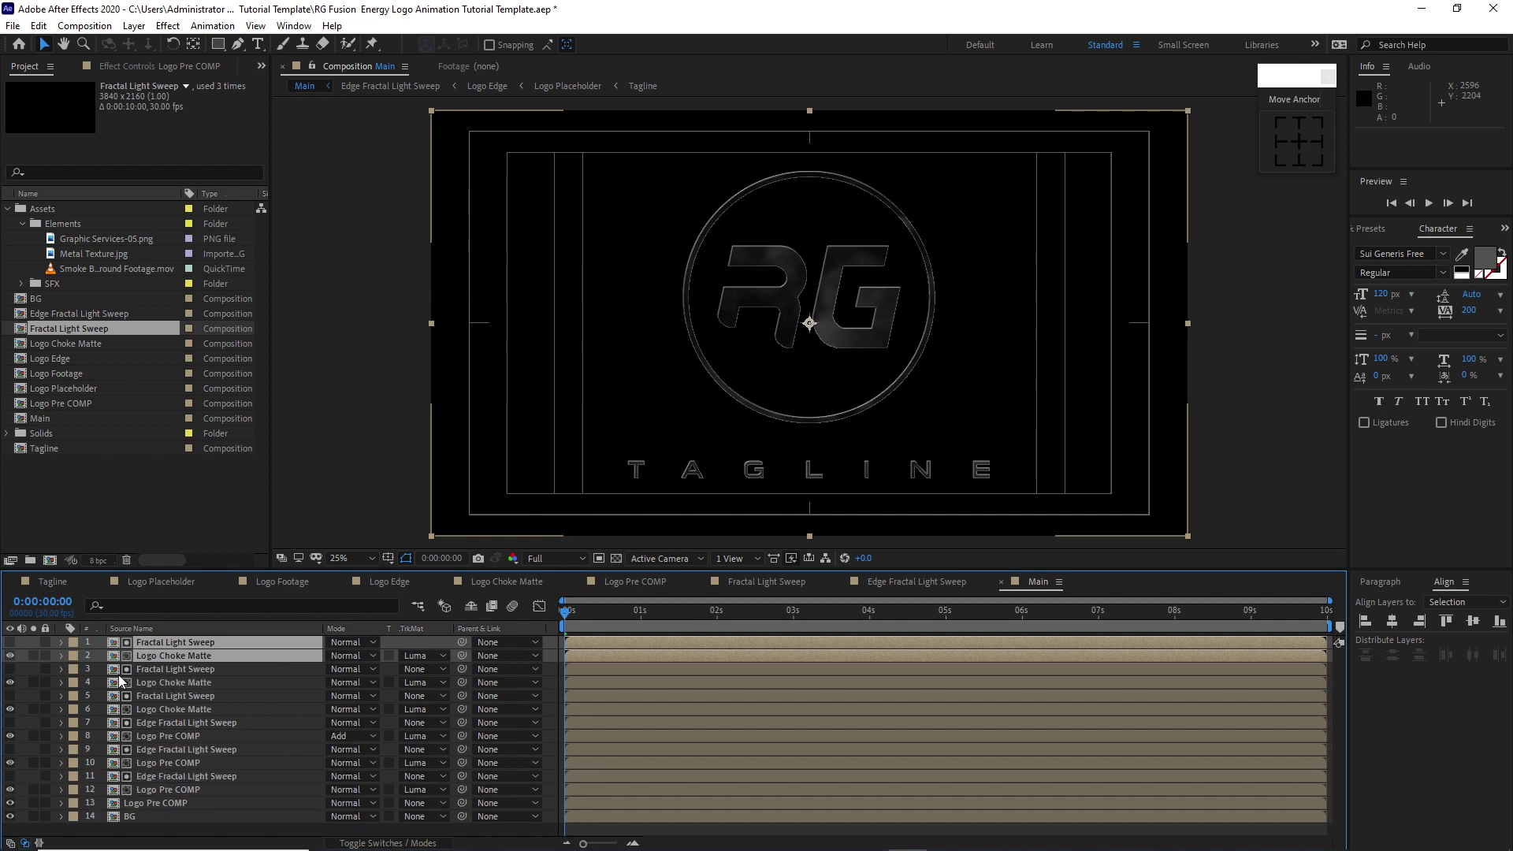
Step: Set the topmost Logo Choke Matte layer's blending mode to Add
click(274, 681)
click(272, 659)
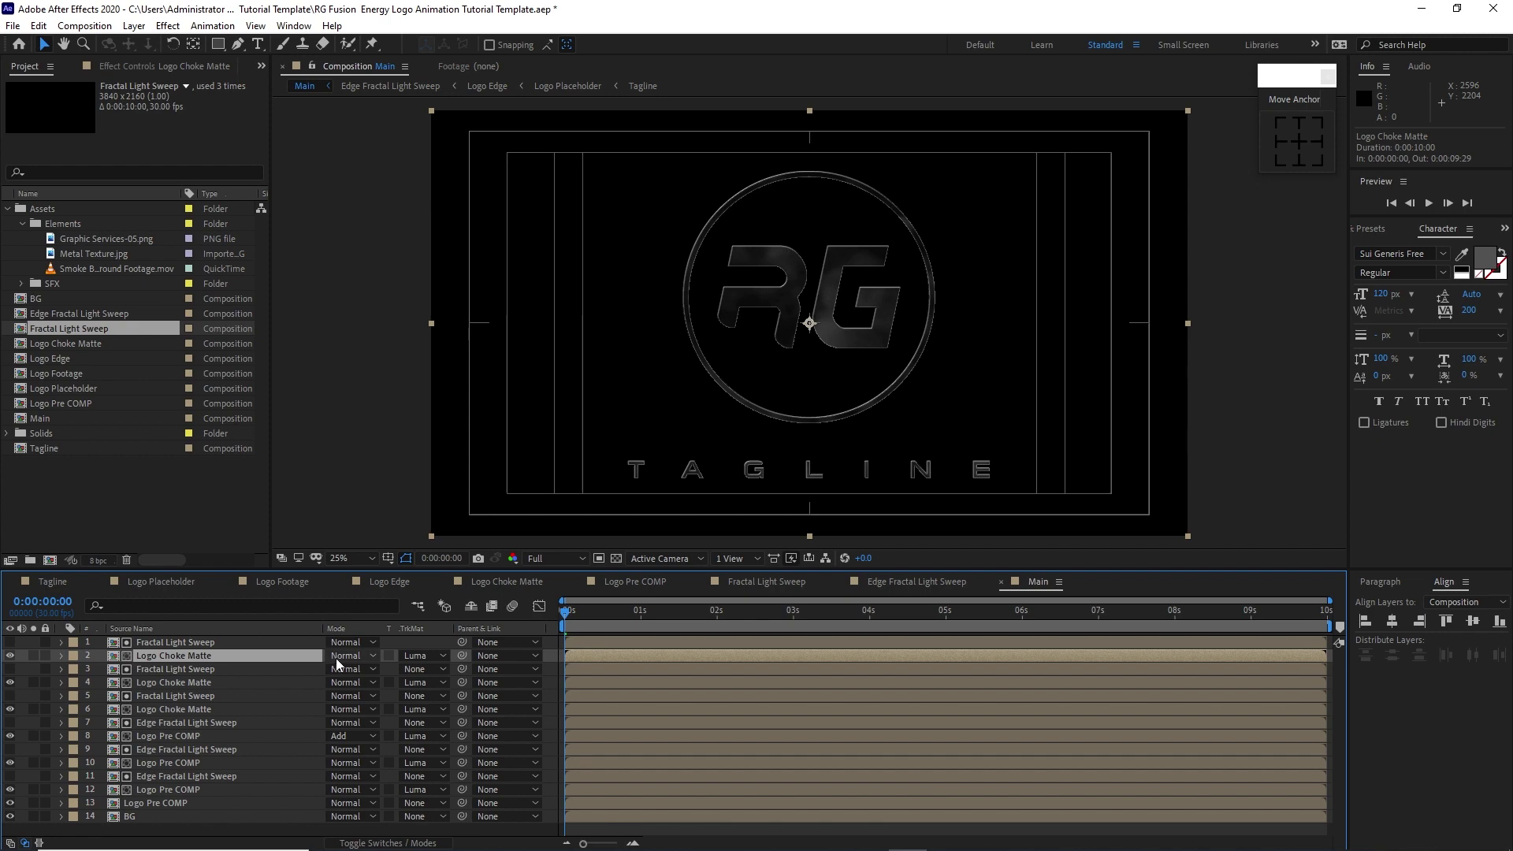
click(333, 659)
click(442, 327)
Step: Create a new adjustment layer and move it above all other layers in Main
click(134, 25)
mouse_move(157, 45)
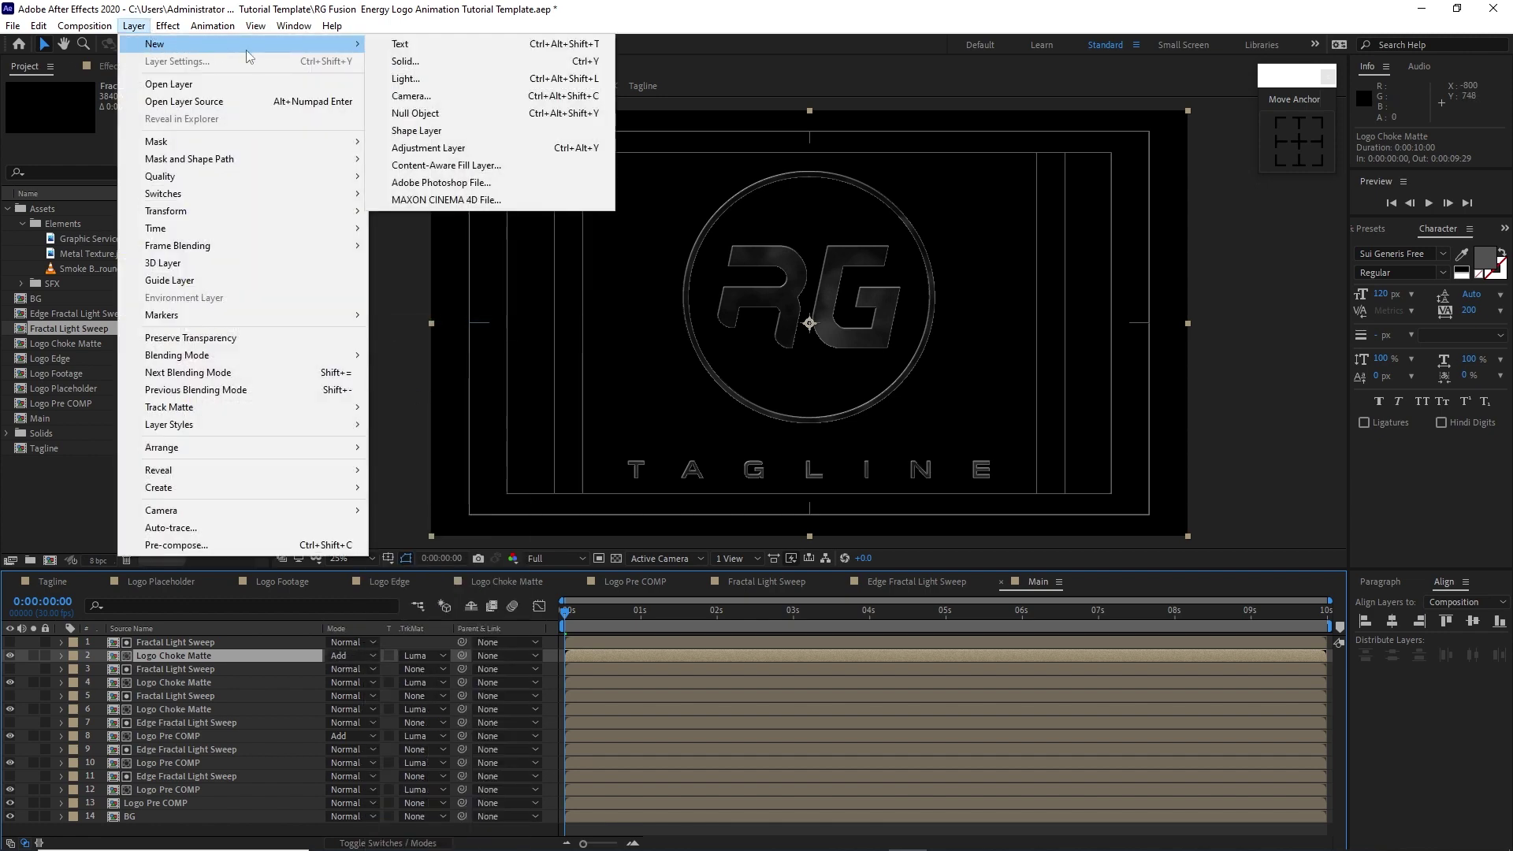
click(399, 148)
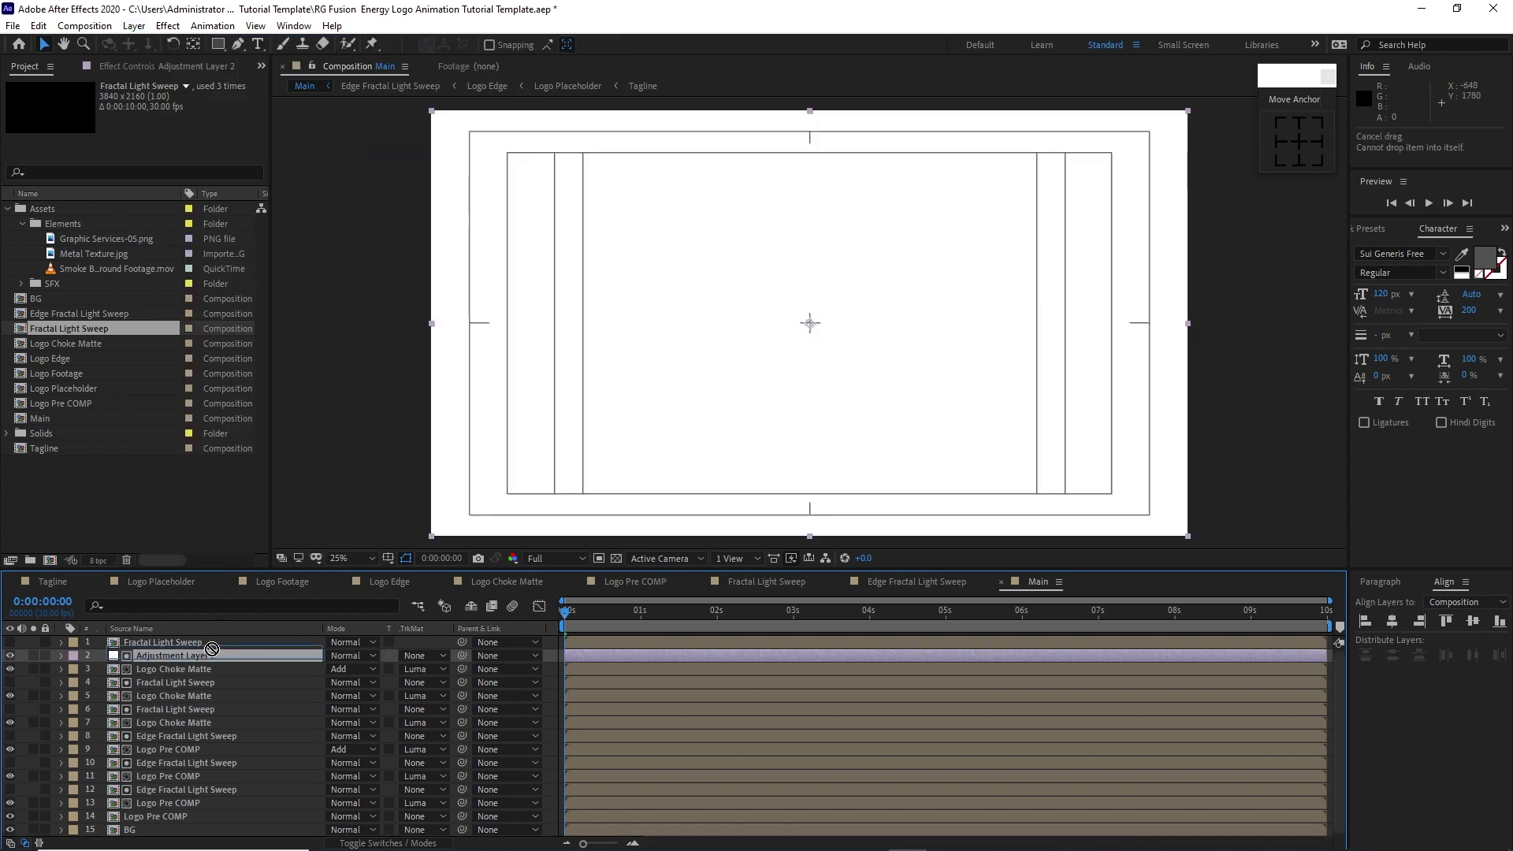
drag(211, 640, 211, 639)
Step: Apply a Glow effect to the adjustment layer with Glow Radius 77 and Glow Intensity 0.1
click(168, 25)
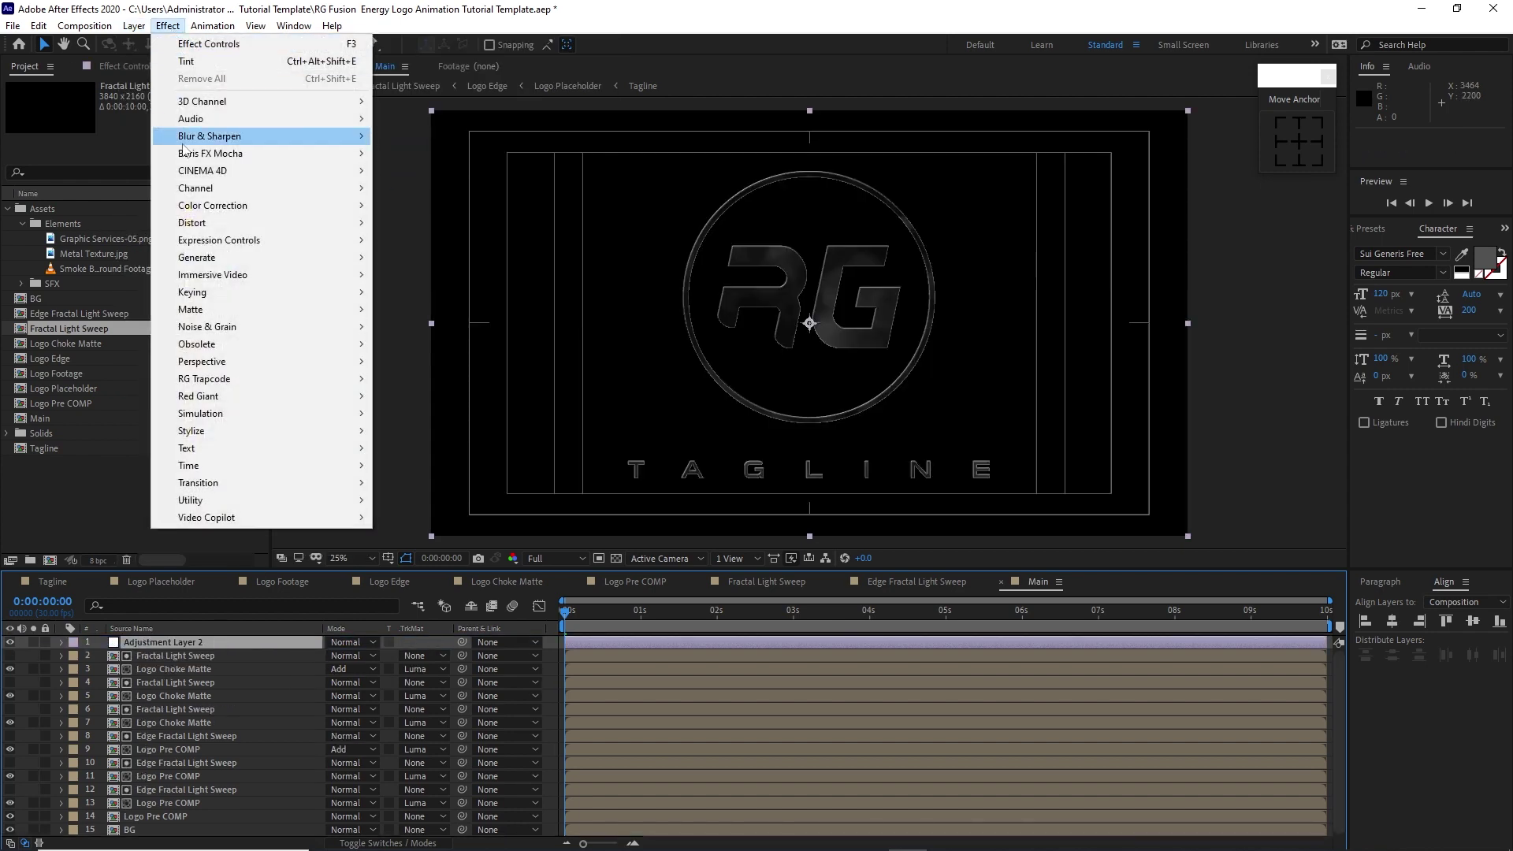
mouse_move(226, 431)
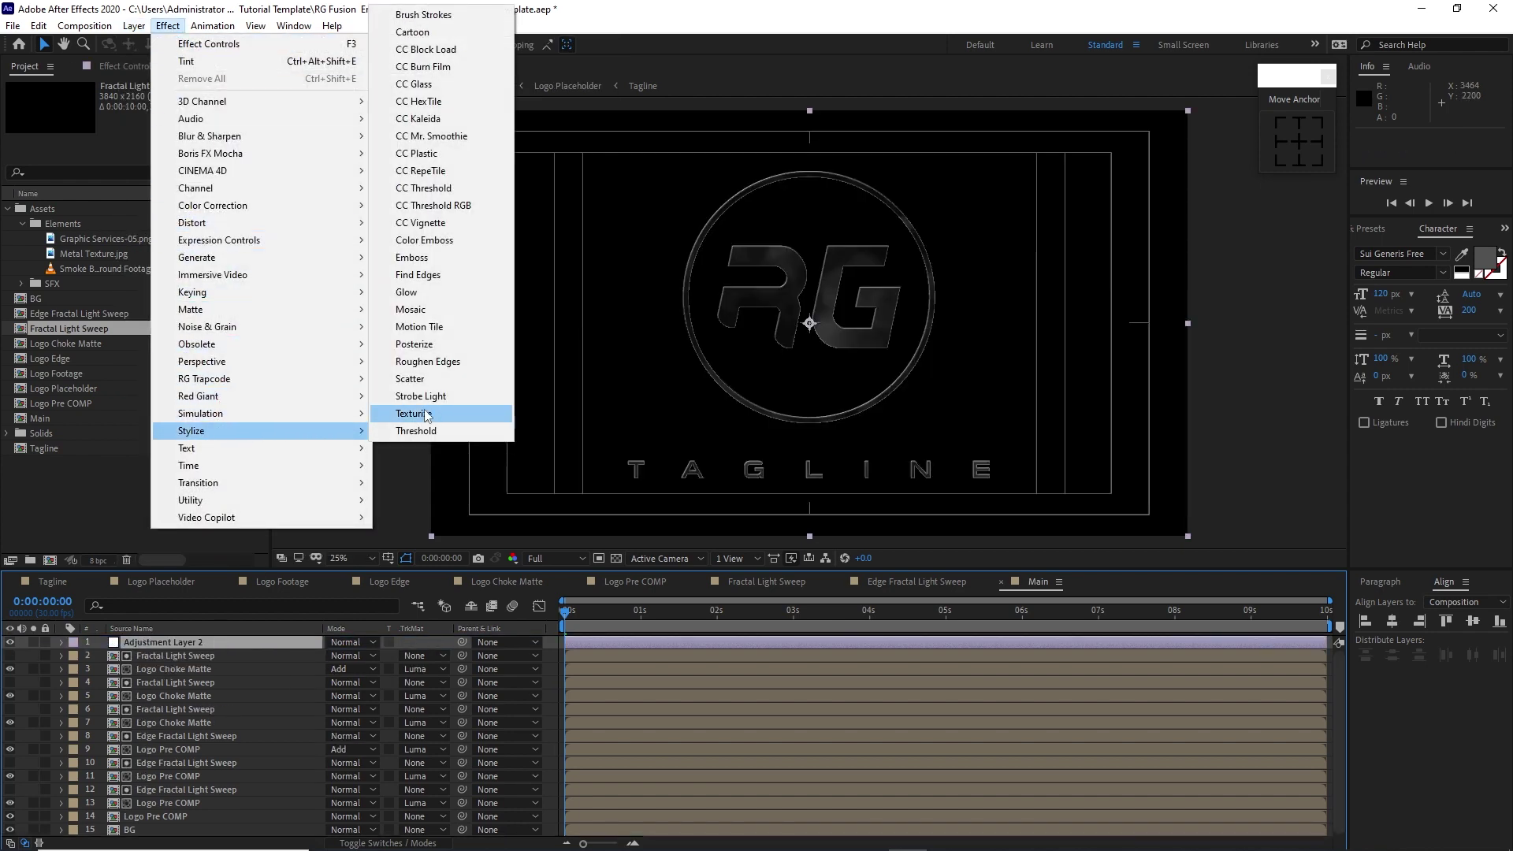
click(407, 291)
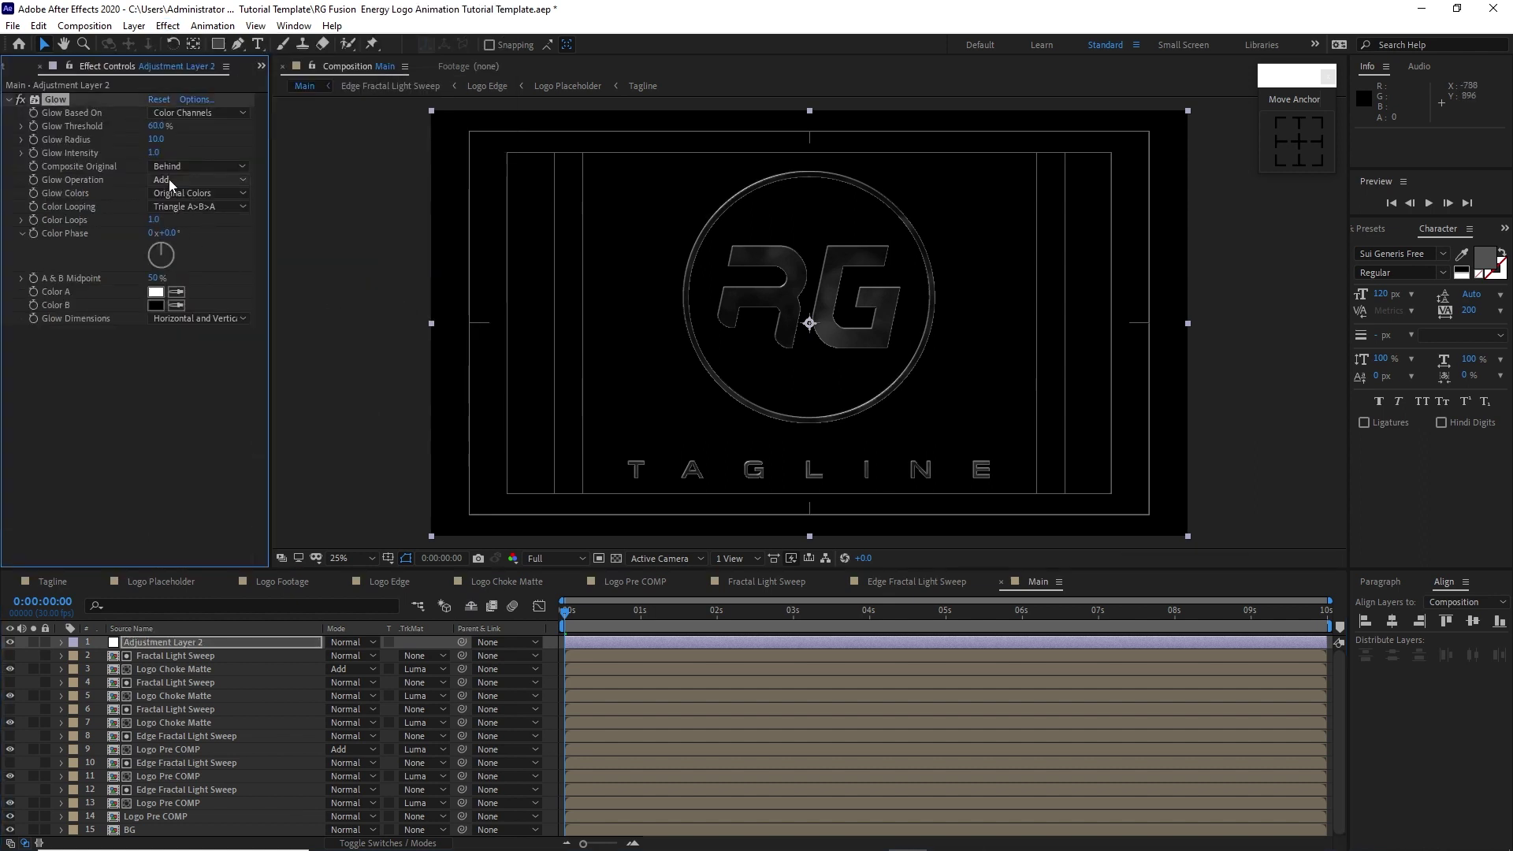
click(156, 140)
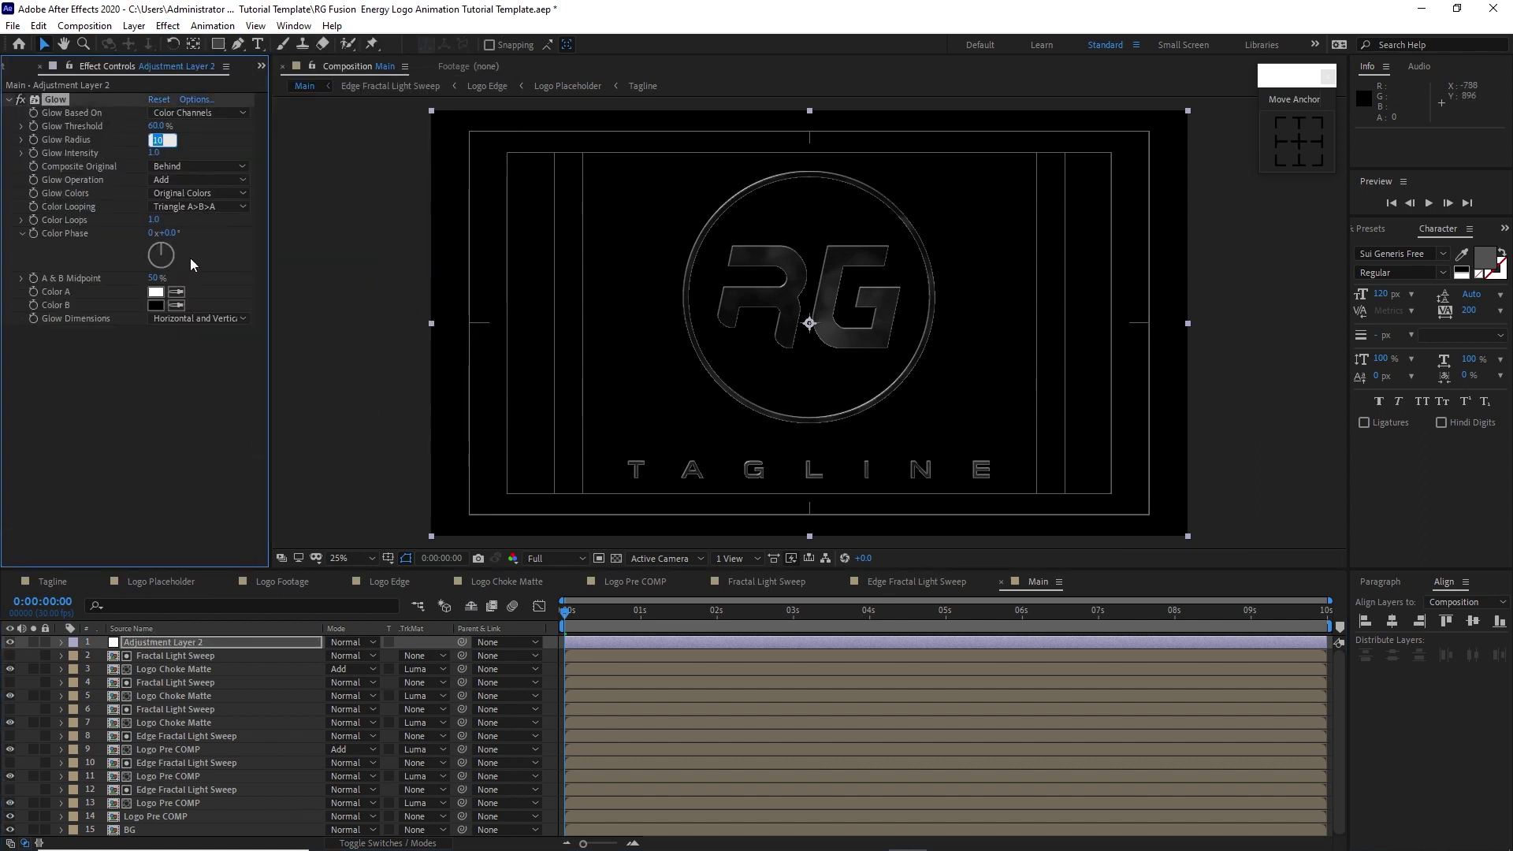
click(152, 154)
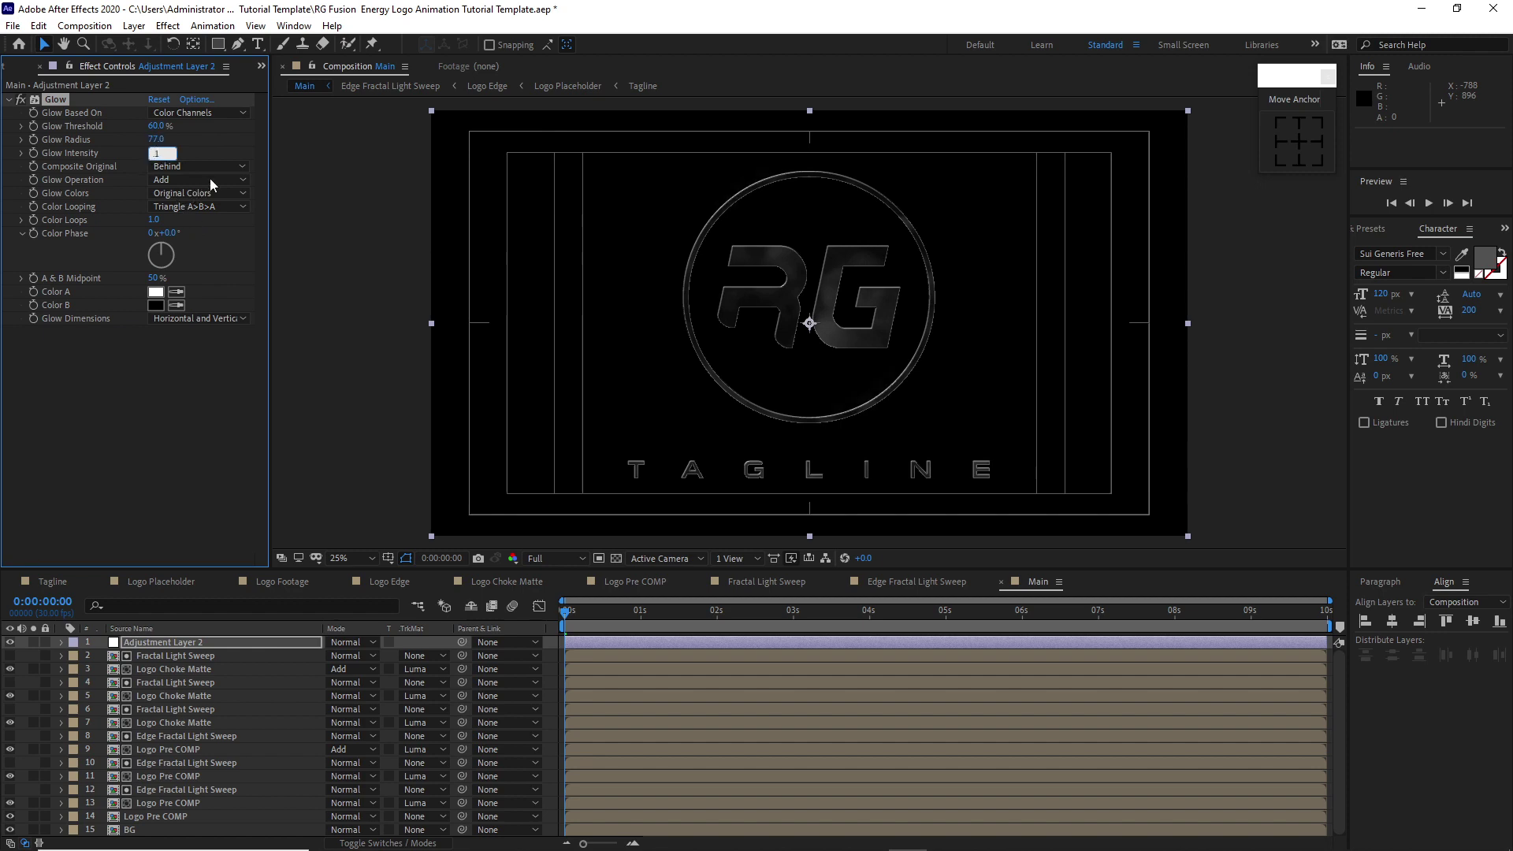
Step: Add a Curves effect to the adjustment layer and shape the RGB curve into an S, lowering the shadows and raising the highlights
click(168, 26)
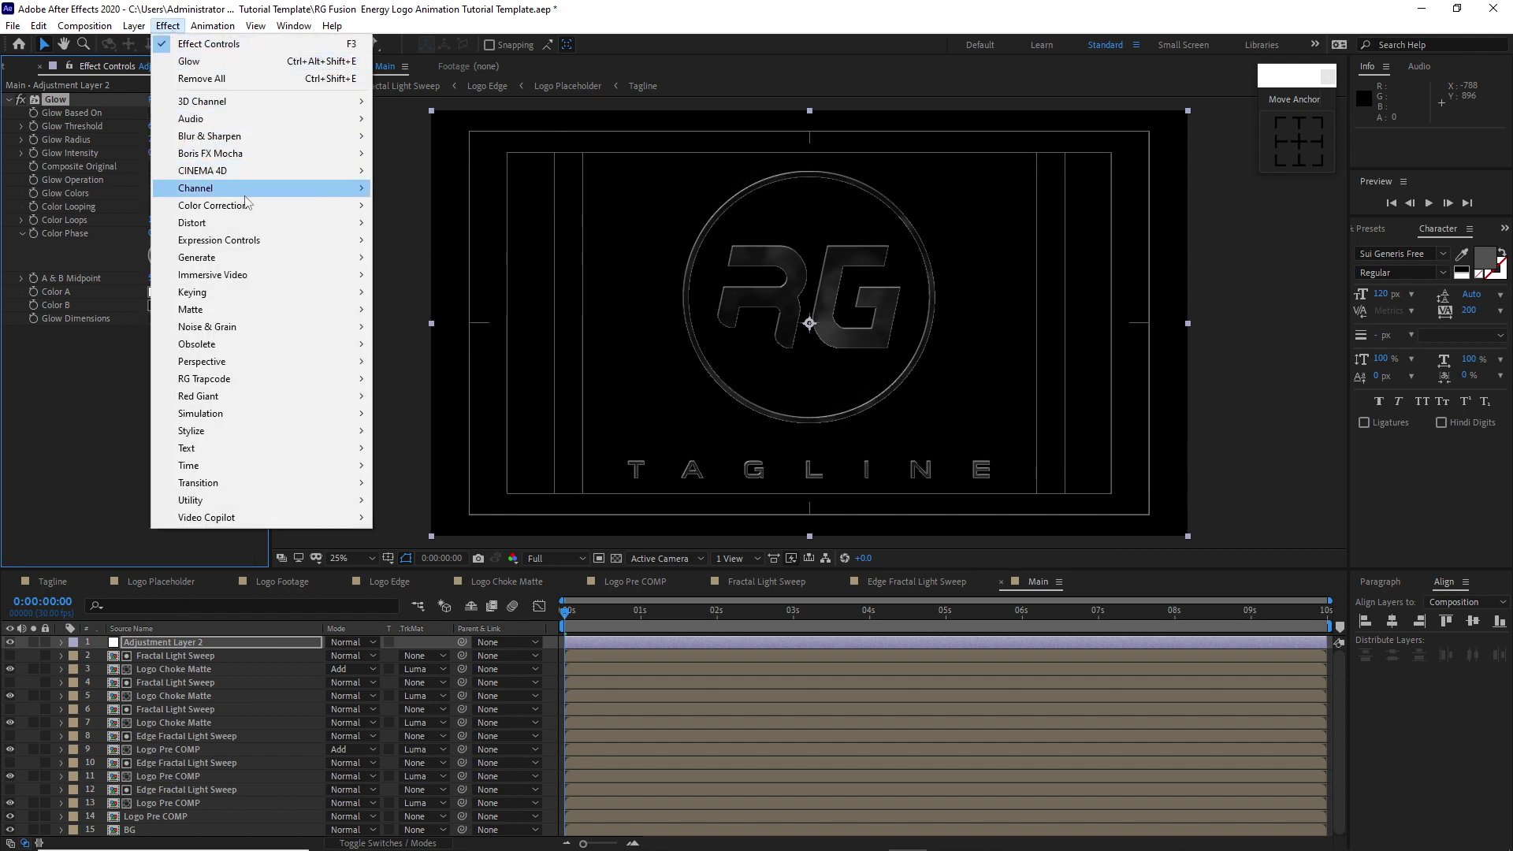
mouse_move(321, 209)
click(426, 518)
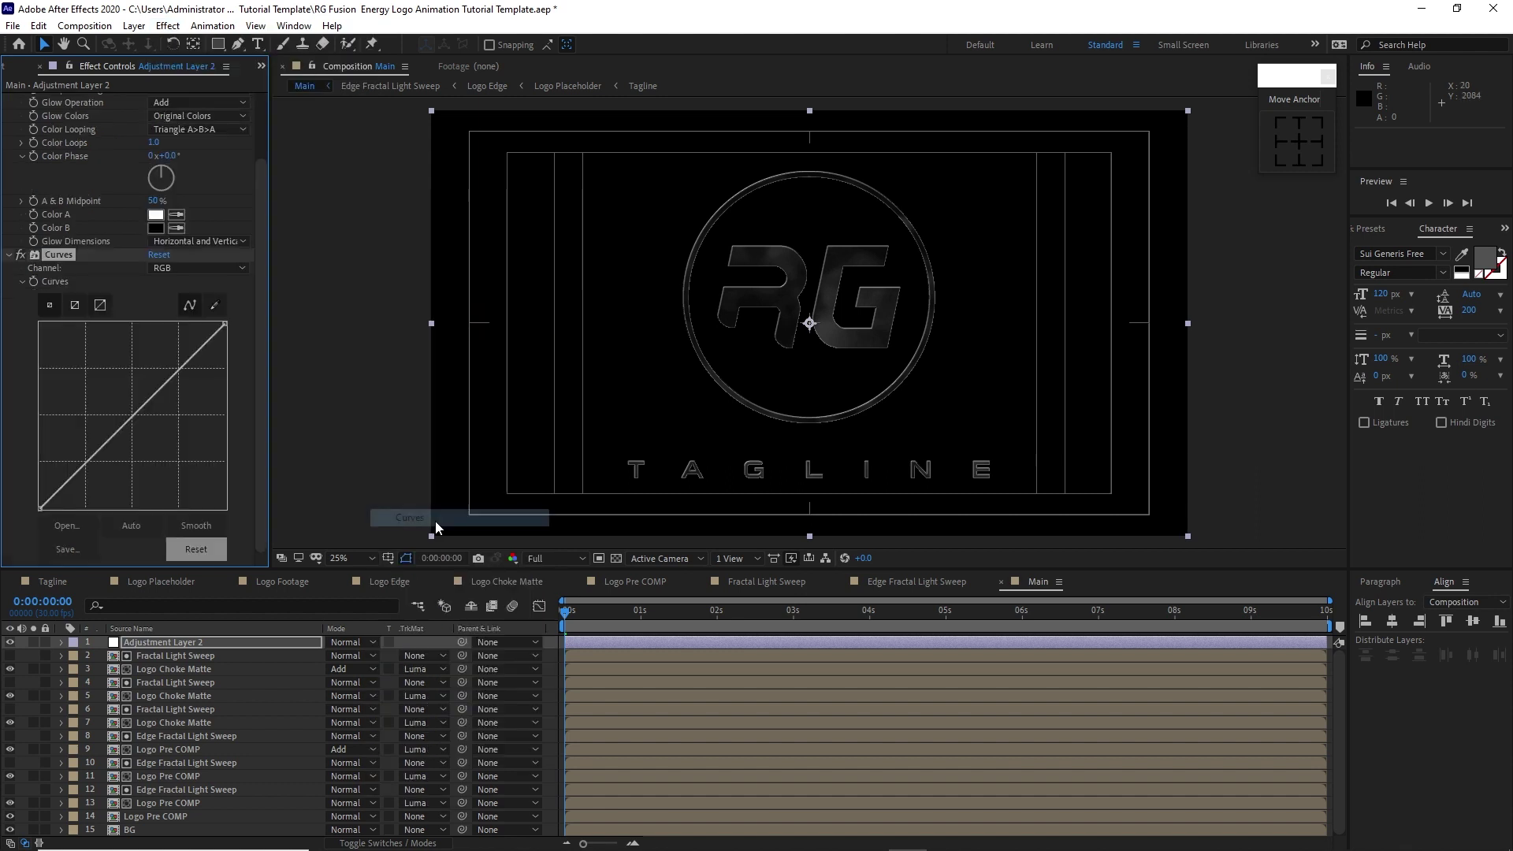
drag(85, 466, 95, 480)
mouse_move(157, 391)
mouse_down()
mouse_move(175, 347)
mouse_move(161, 373)
mouse_up()
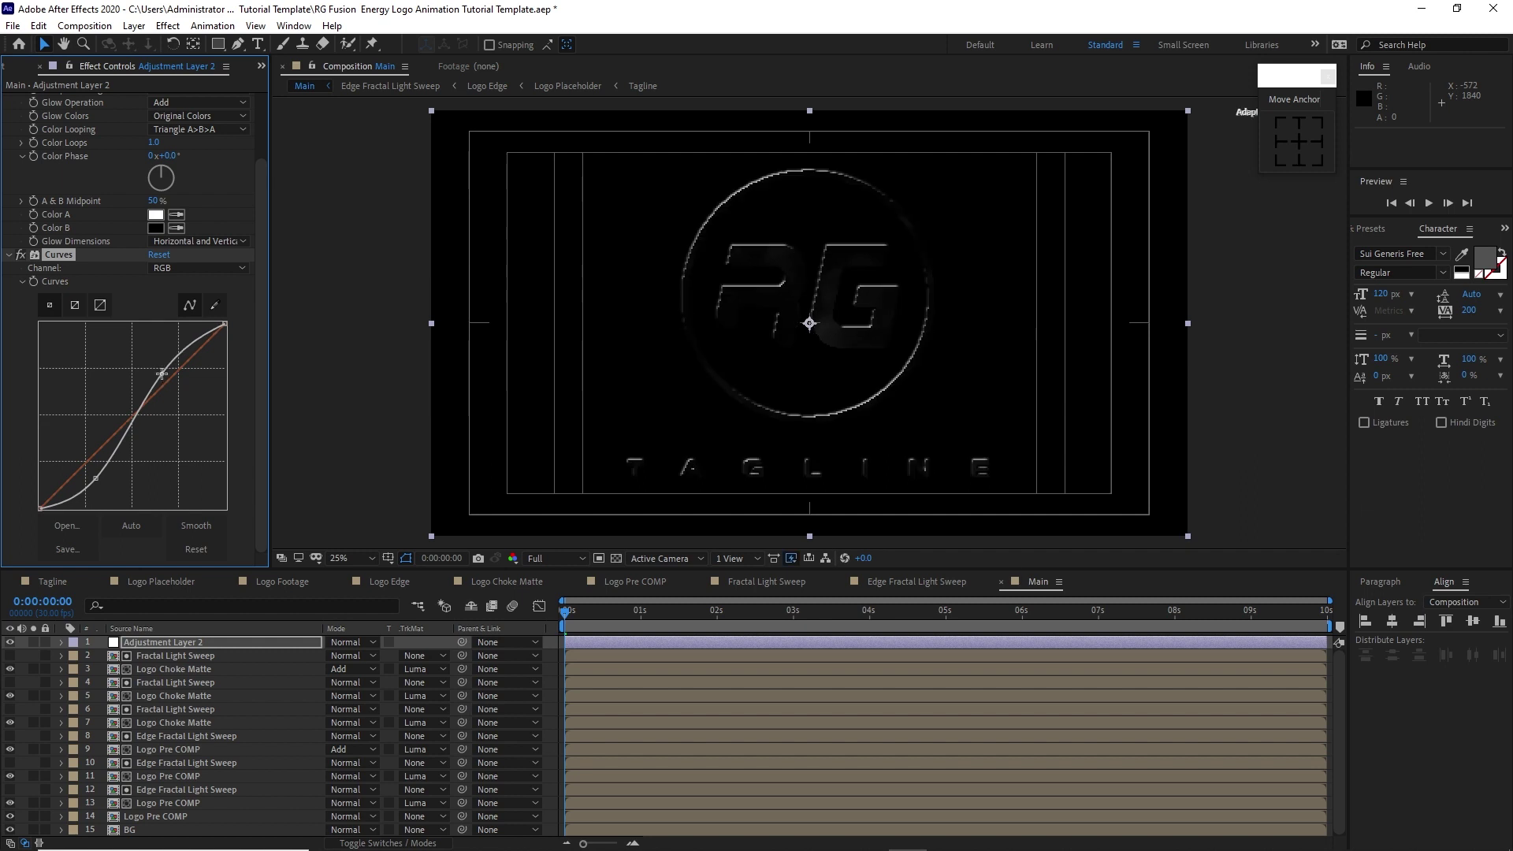
Step: Create a 3840 x 2160, 30 fps, 10-second composition named Saber
click(84, 25)
click(88, 44)
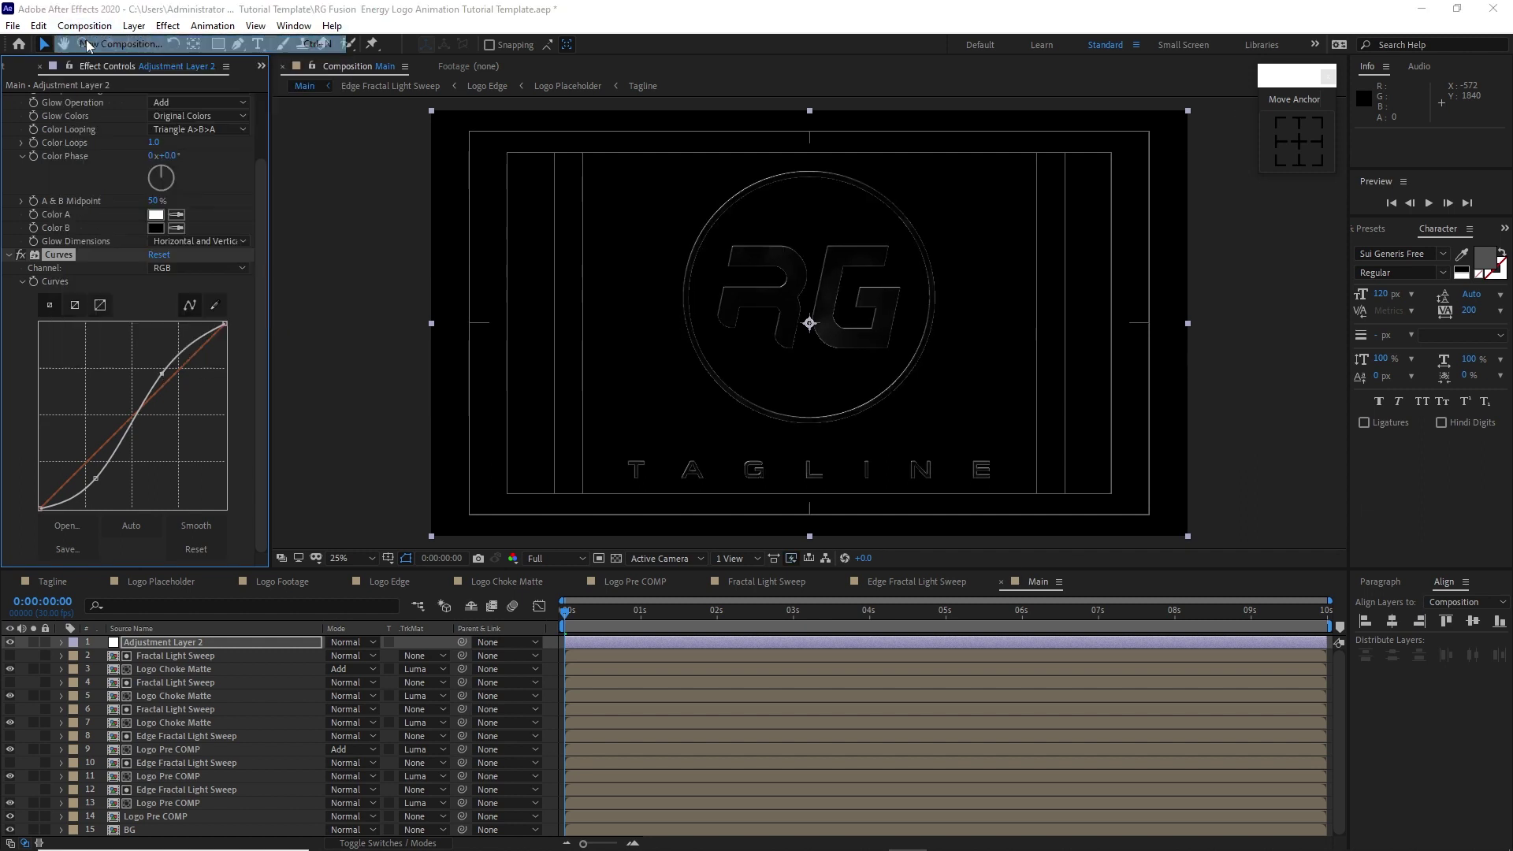
text(Saber)
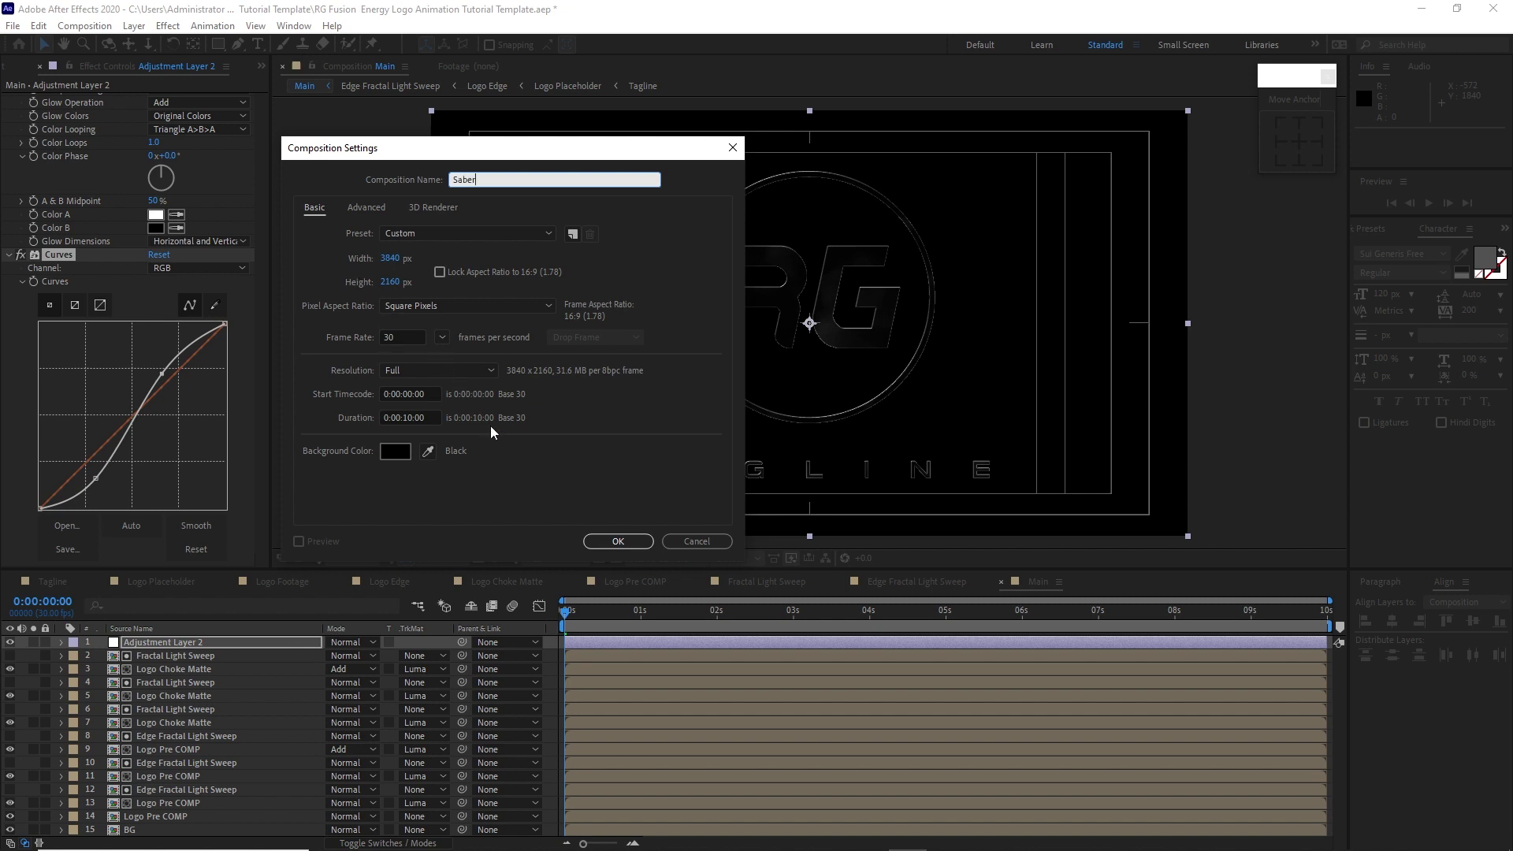
key(Return)
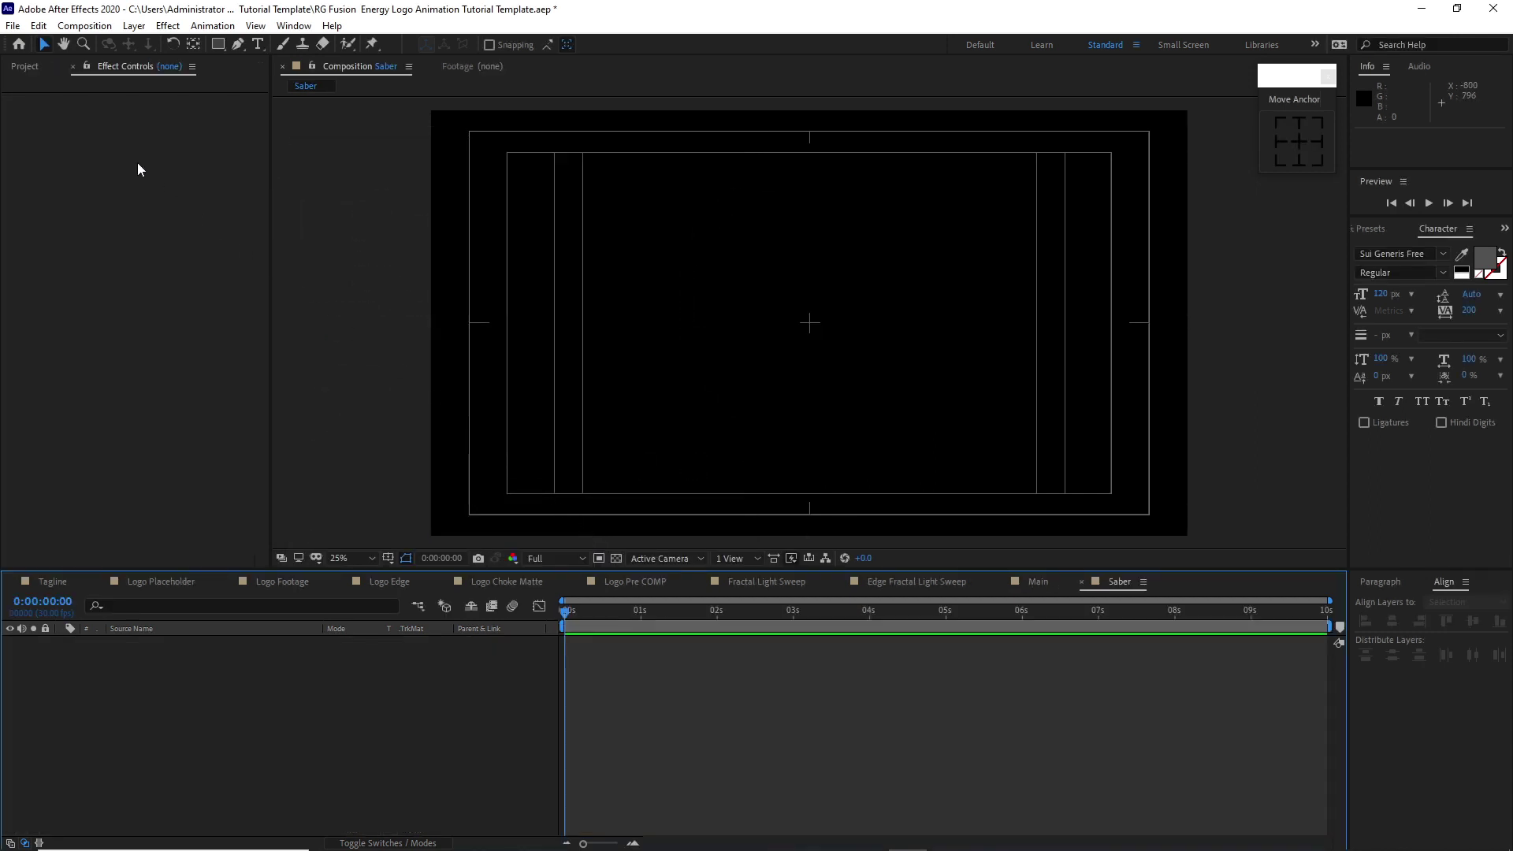
Step: Place Logo Placeholder in the Saber composition and add Saber as the top layer of Main
click(26, 71)
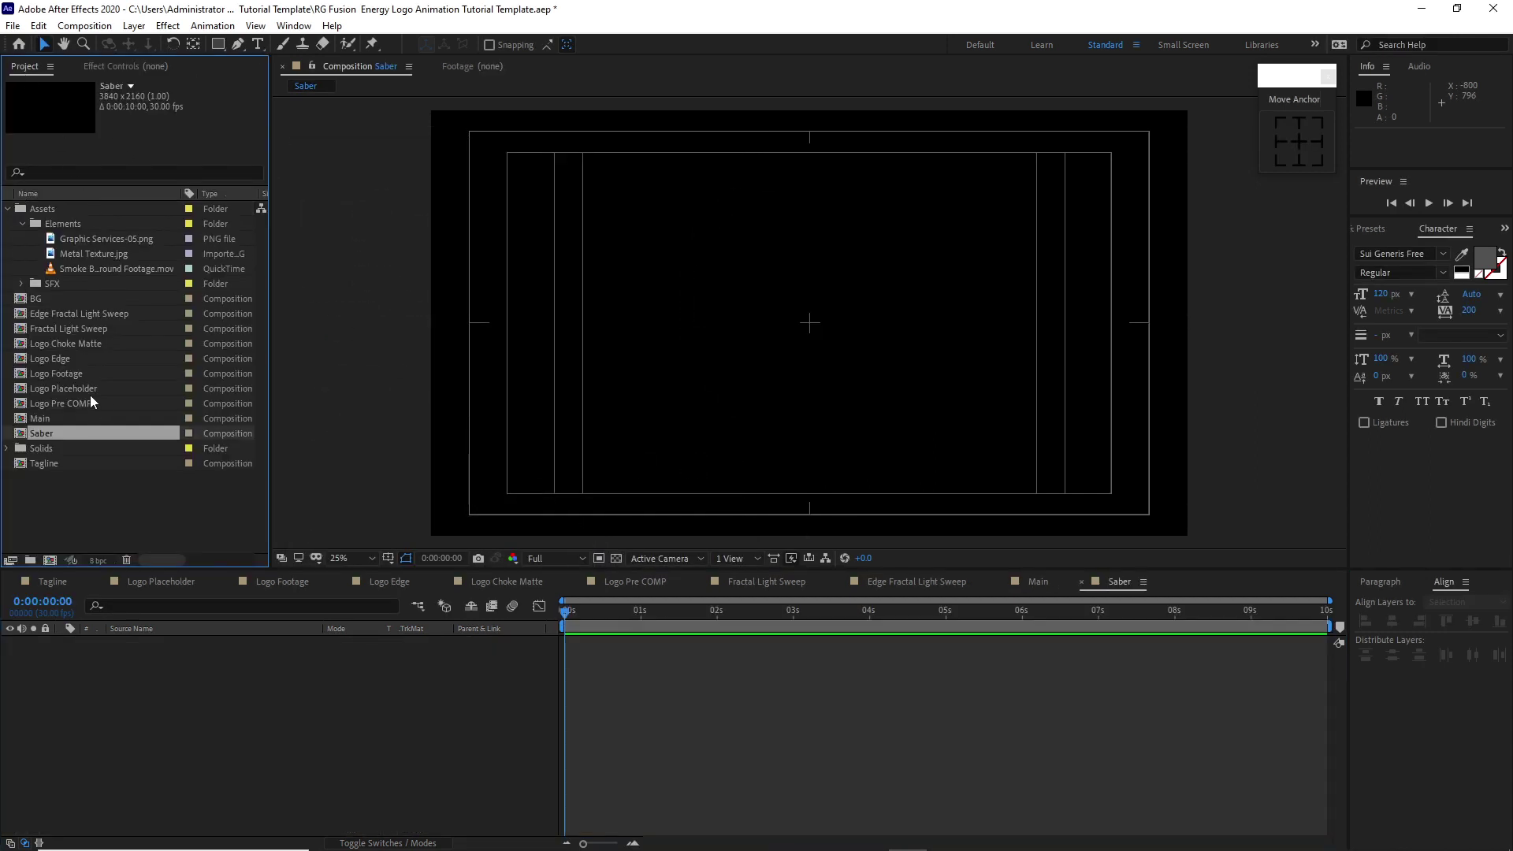
drag(78, 386, 136, 658)
click(1040, 581)
drag(111, 429, 147, 641)
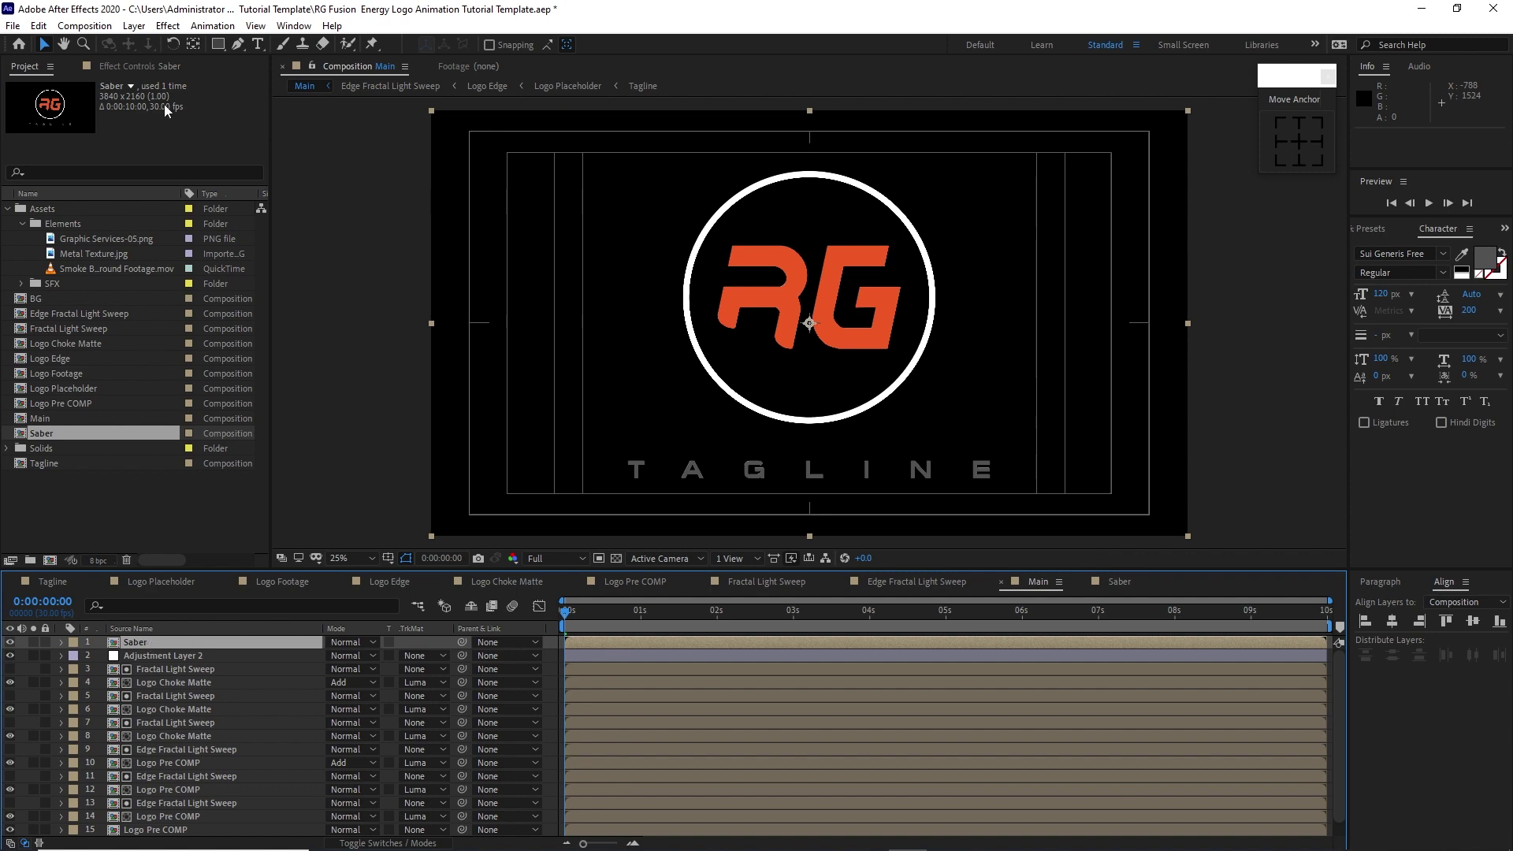
Step: Auto-trace the Saber layer into masks and delete the masks around the tagline letters, keeping only those of the logo
click(134, 25)
click(226, 526)
key(Return)
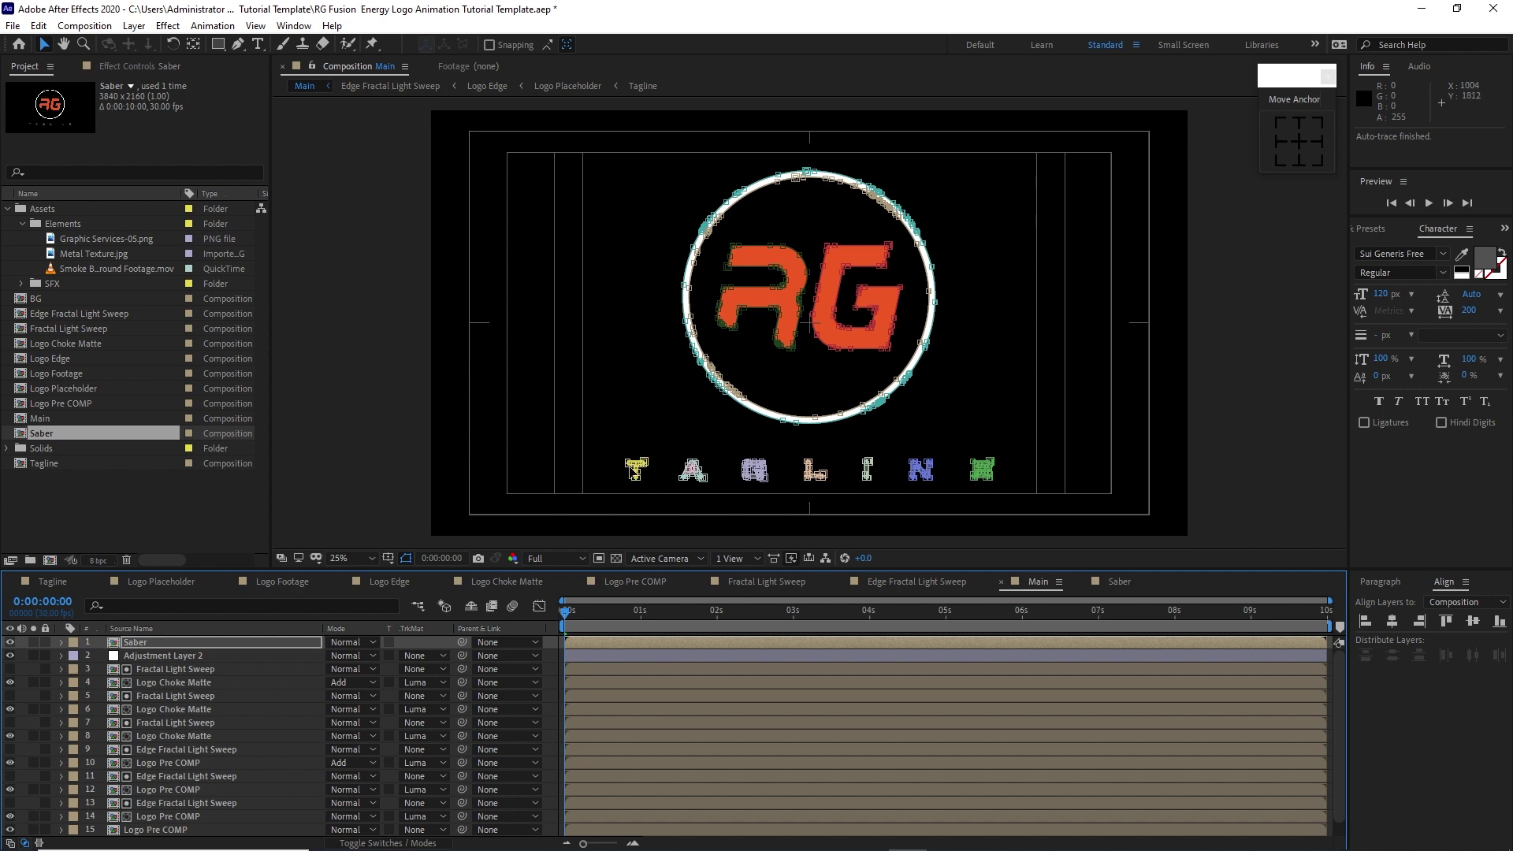
drag(610, 454, 1035, 494)
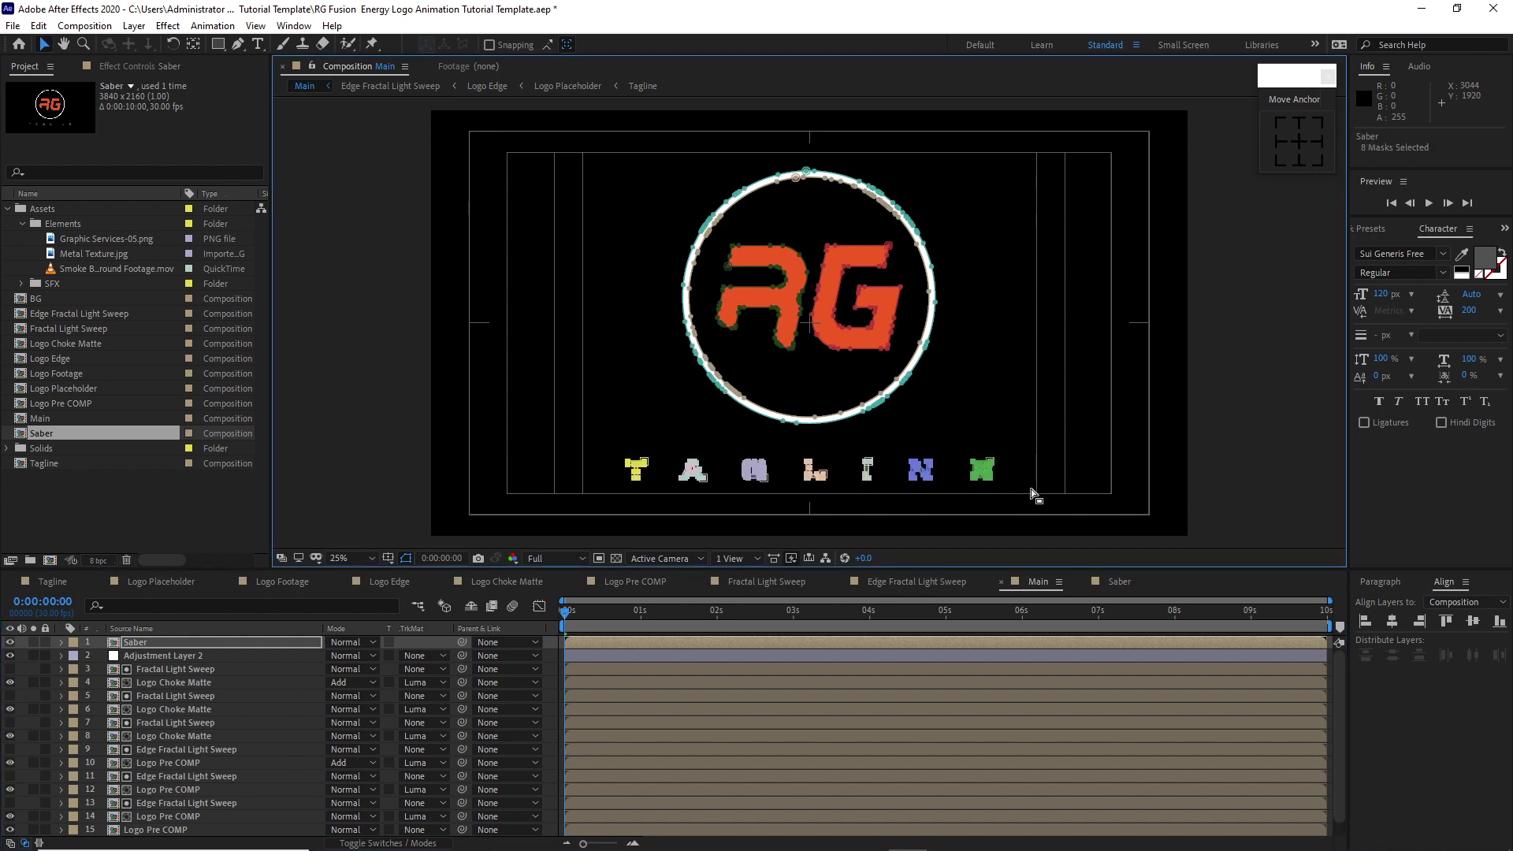
click(1000, 524)
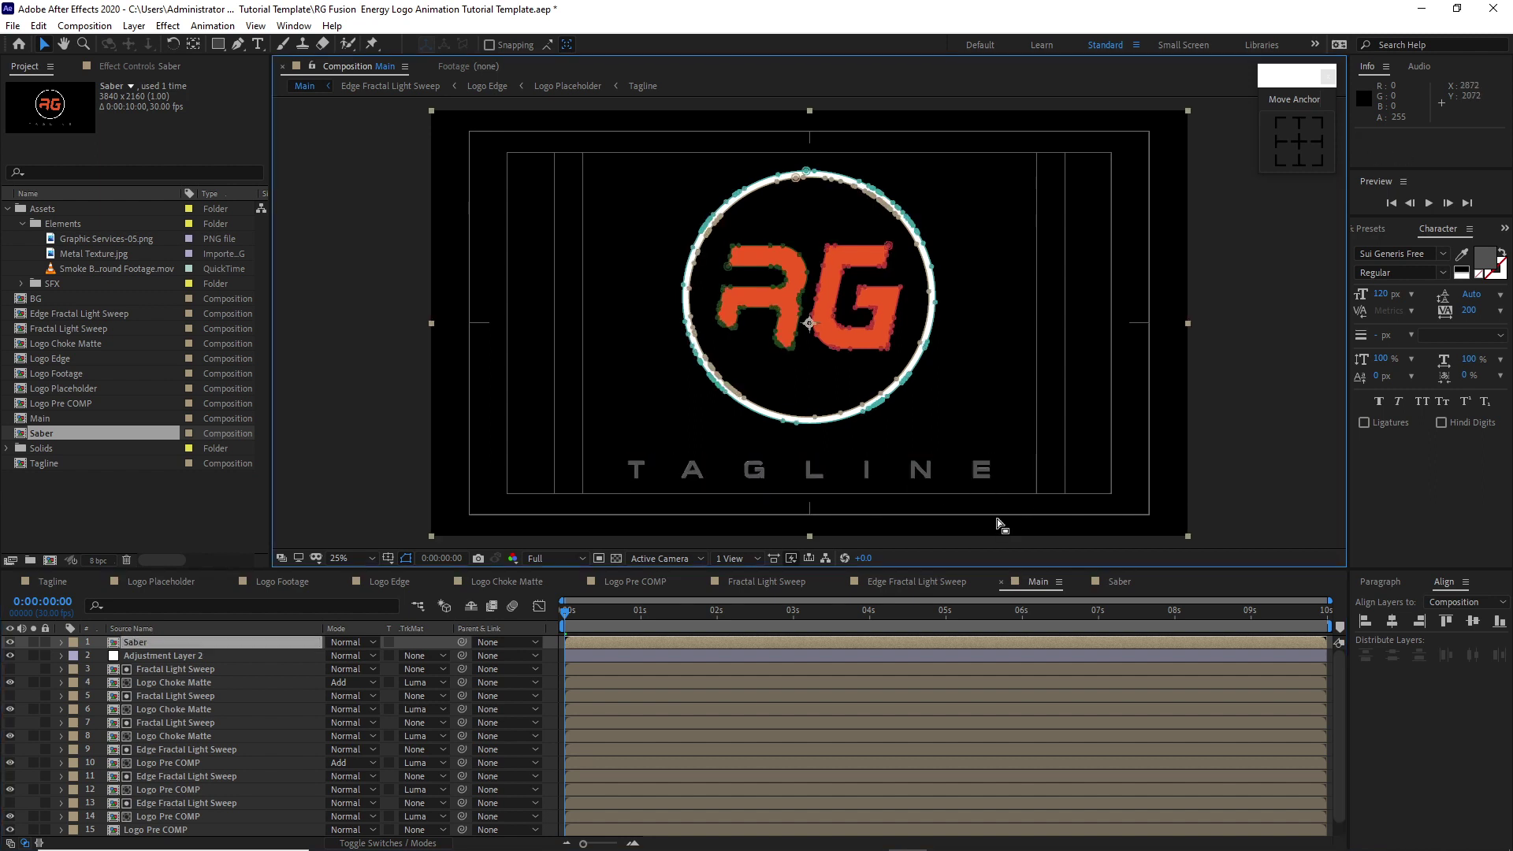
Step: Apply the Video Copilot Saber effect to the Saber layer, with Core Type set to Layer Masks and the Fusion preset
click(168, 26)
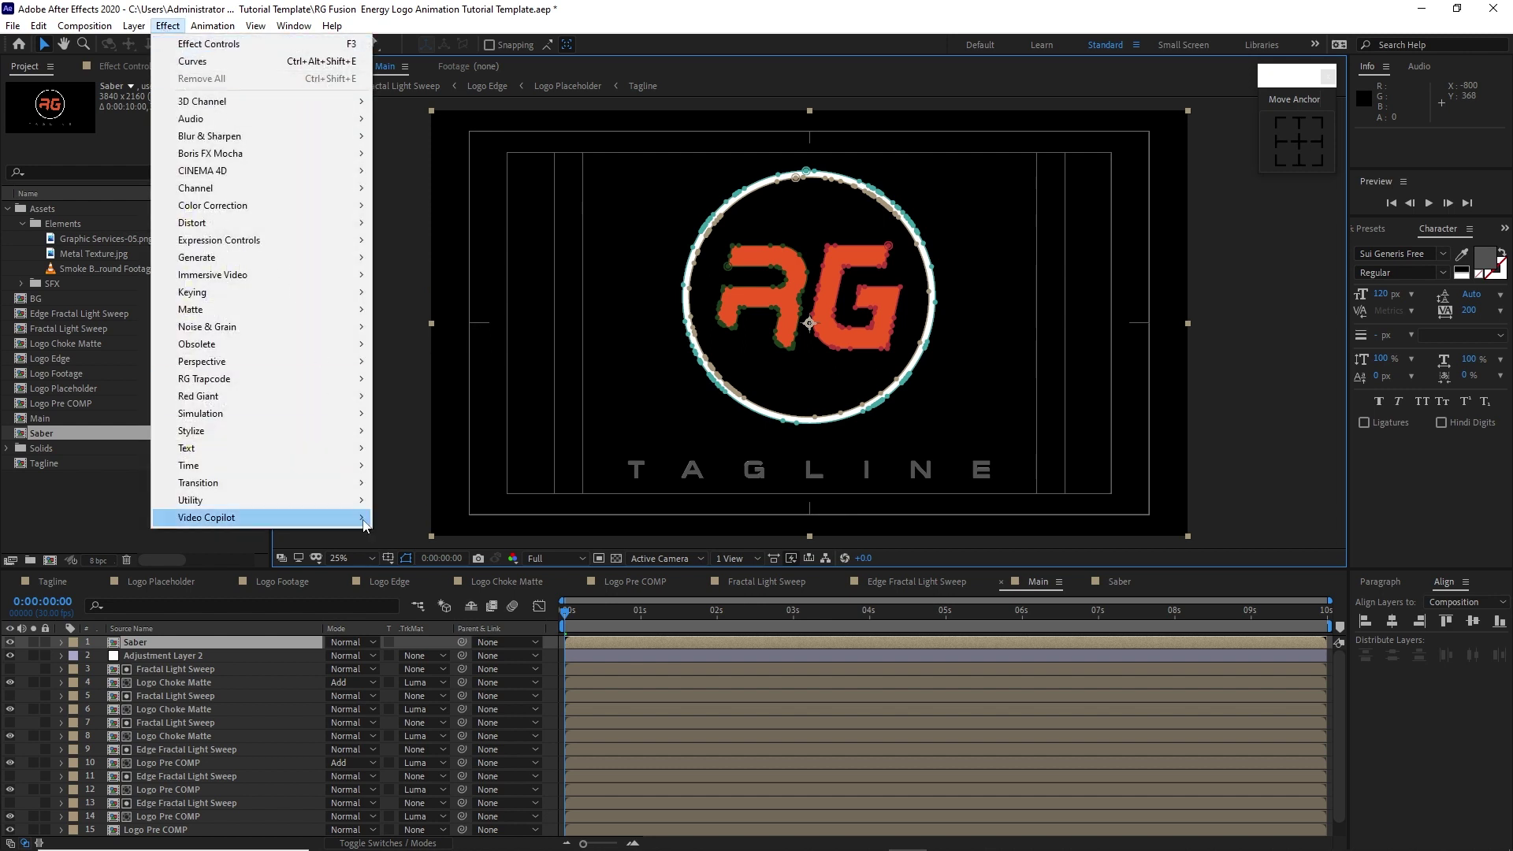
mouse_move(362, 520)
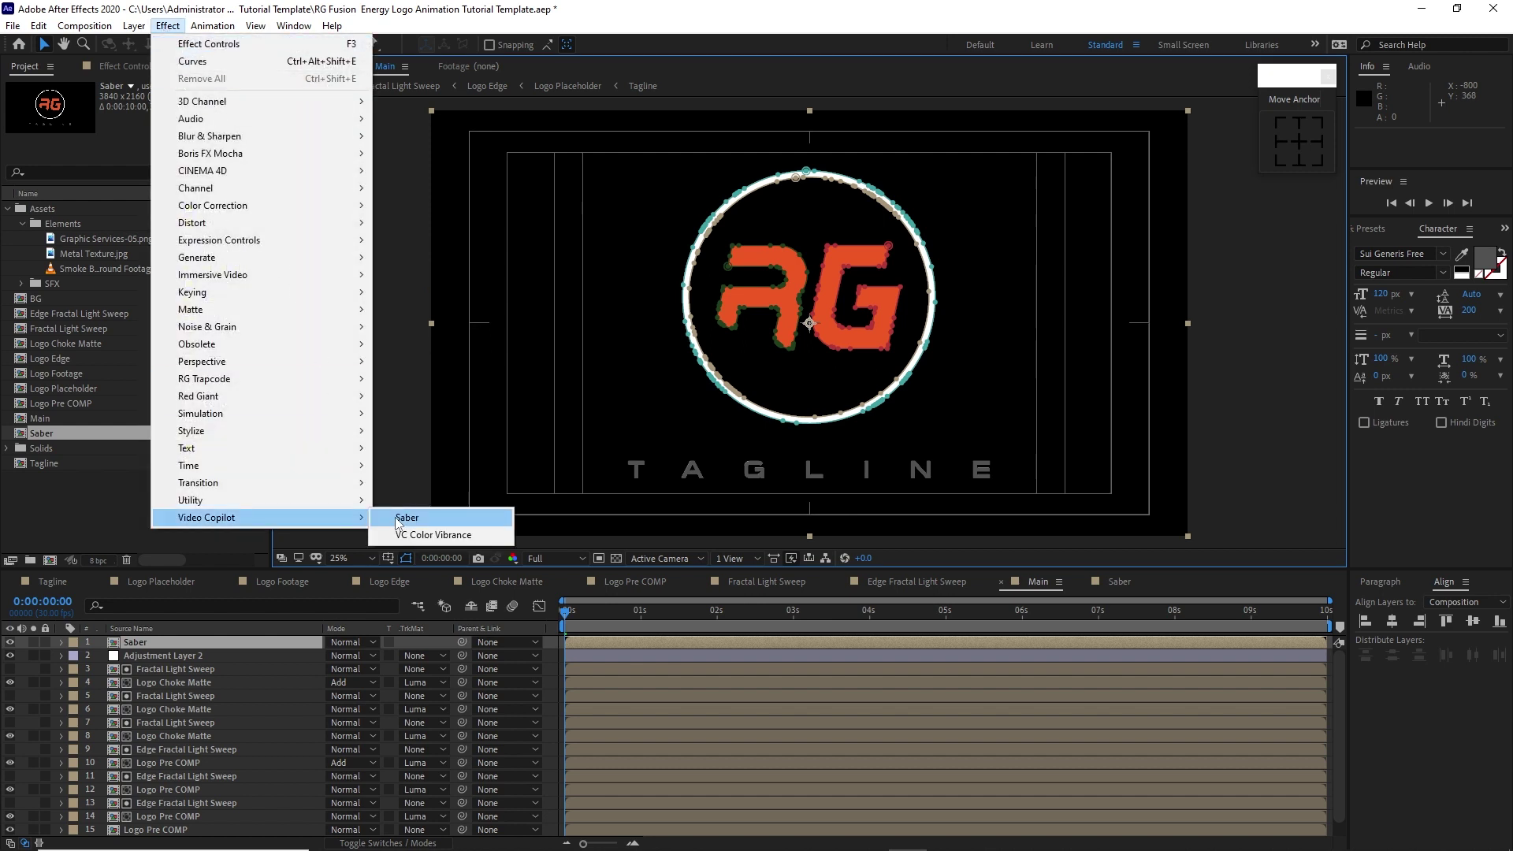
click(395, 517)
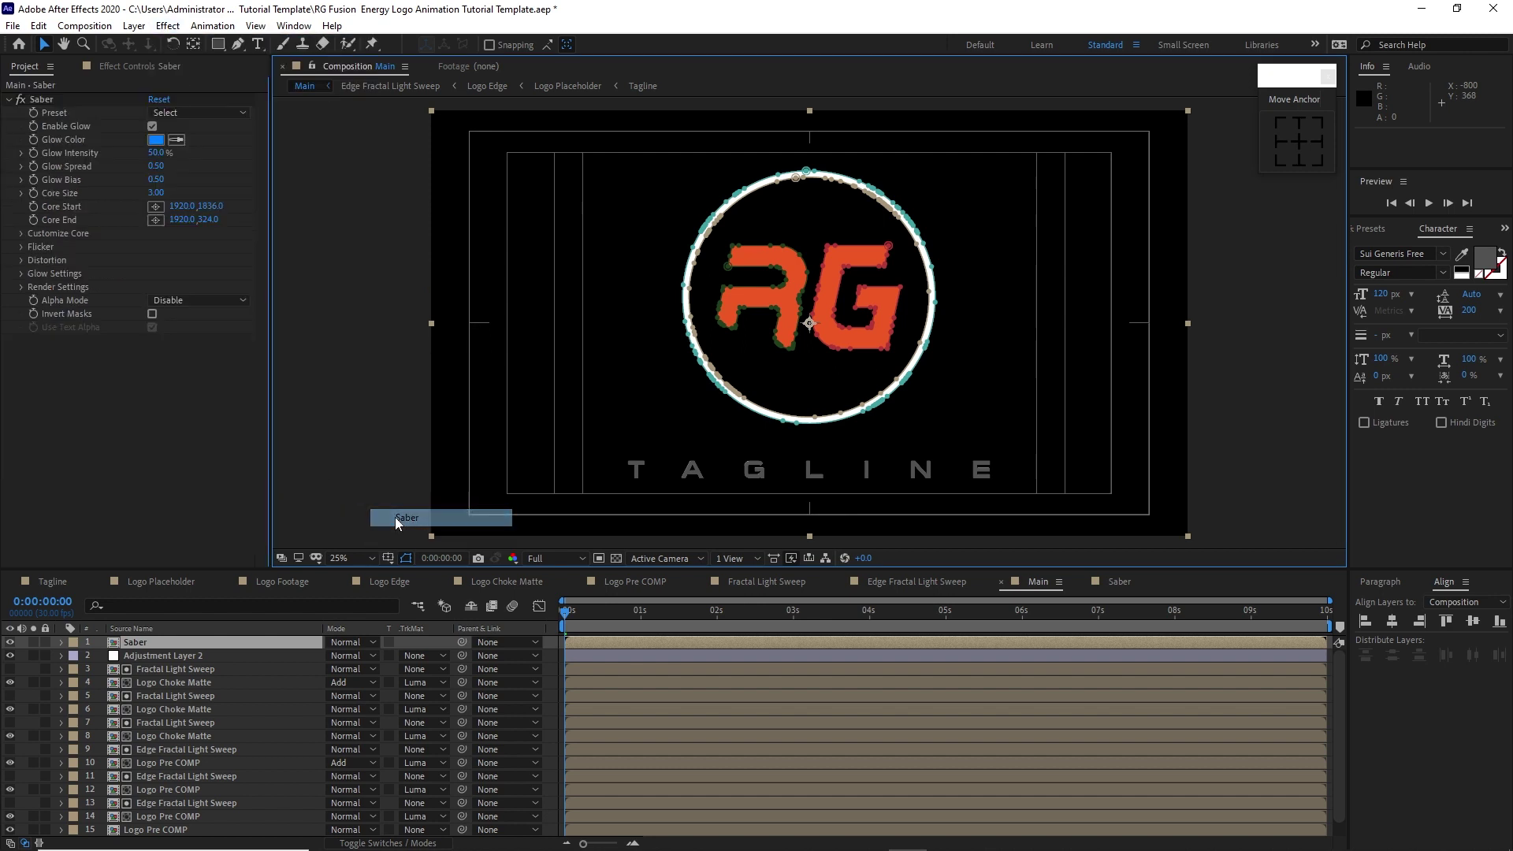
click(26, 235)
click(173, 246)
click(195, 286)
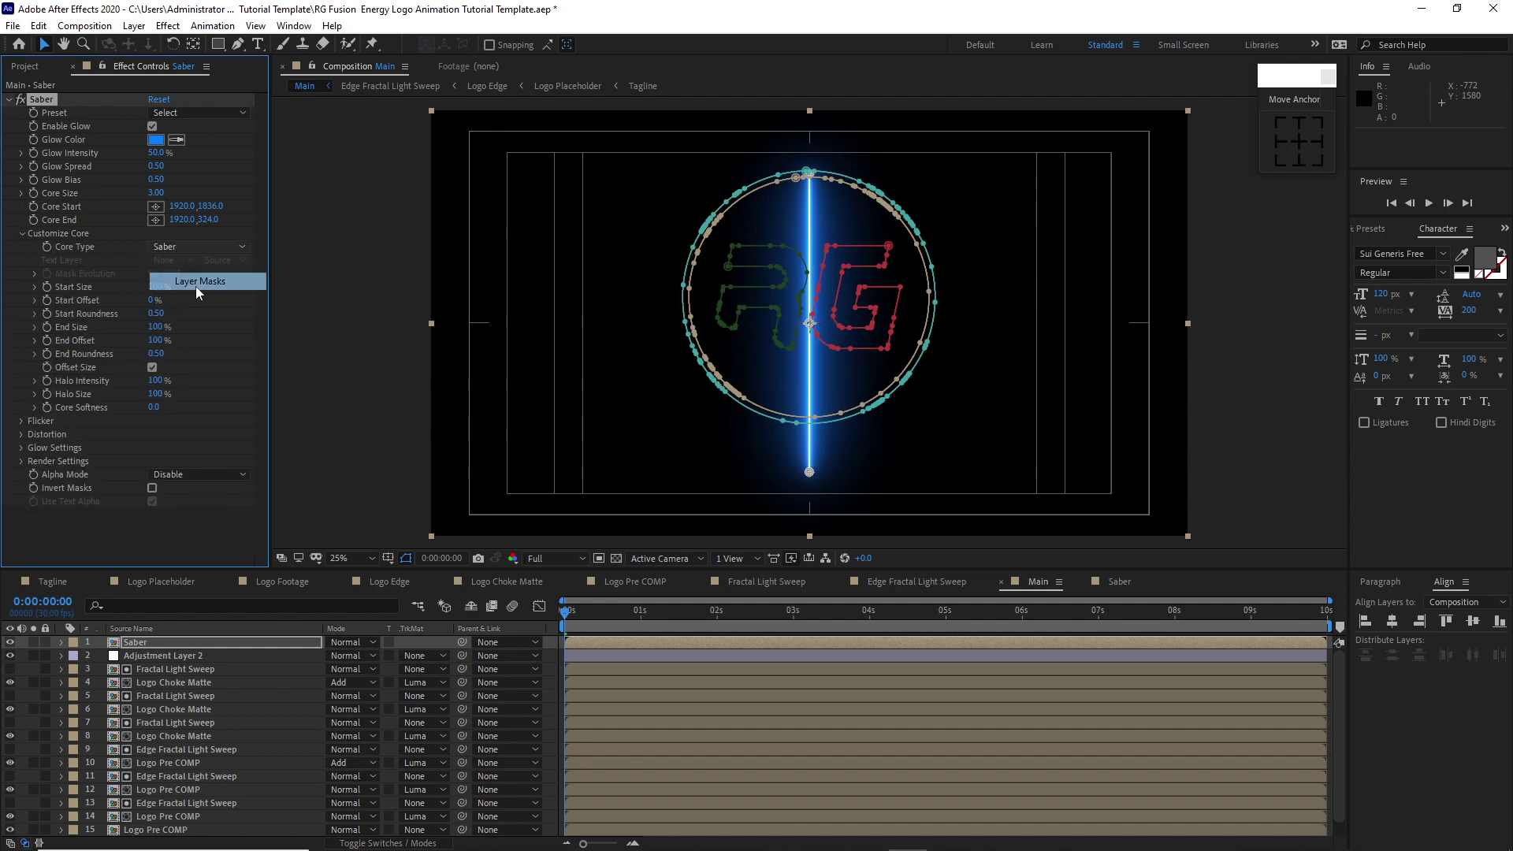
click(167, 116)
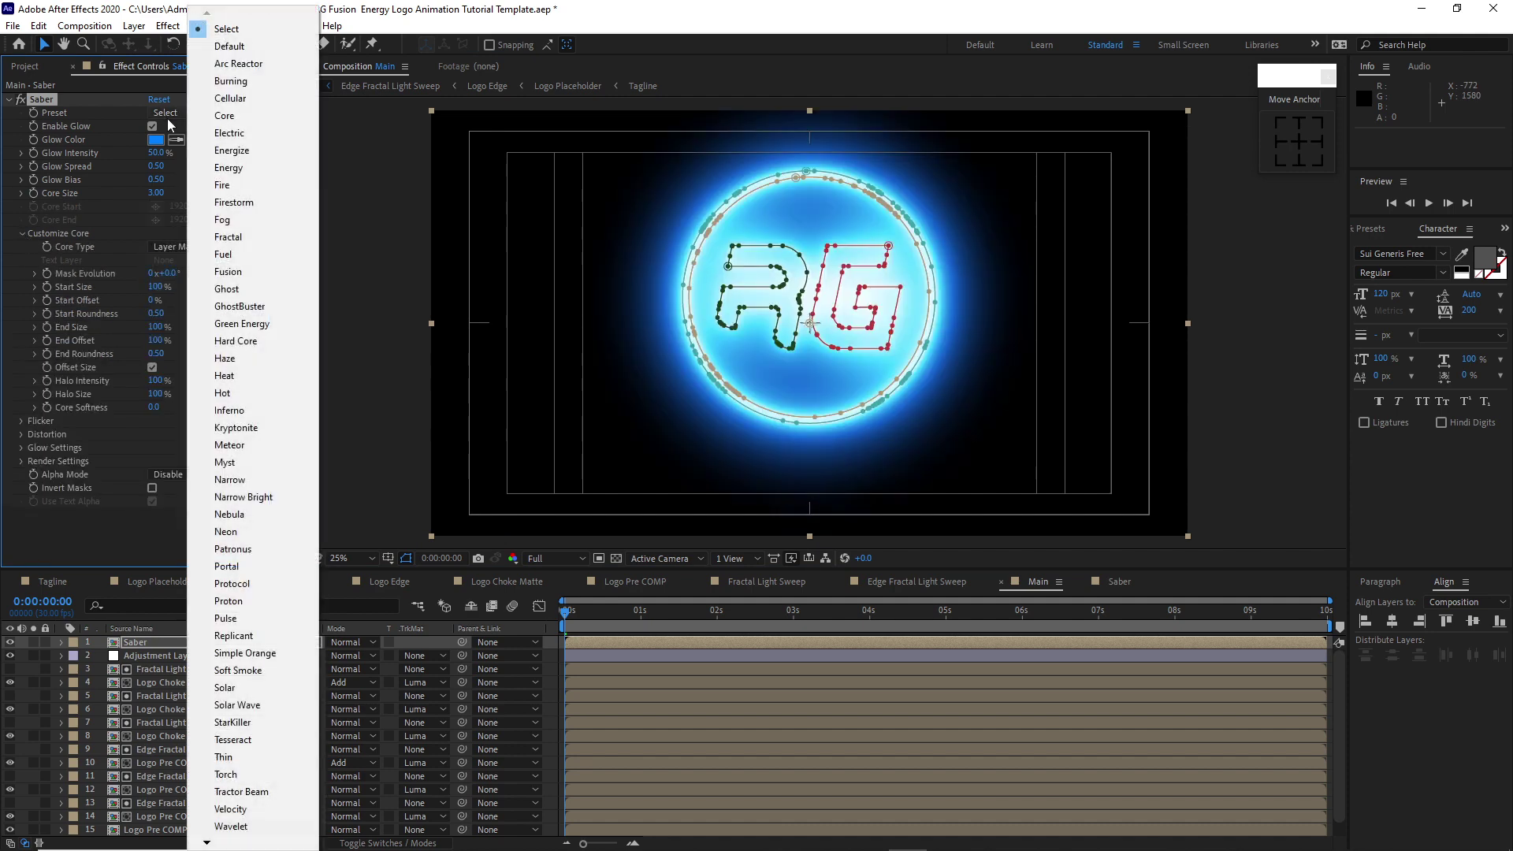
click(242, 276)
Step: Keyframe the Saber effect's Start Offset at 0% at 1:00 and 100% at 4:15
click(575, 613)
key(space)
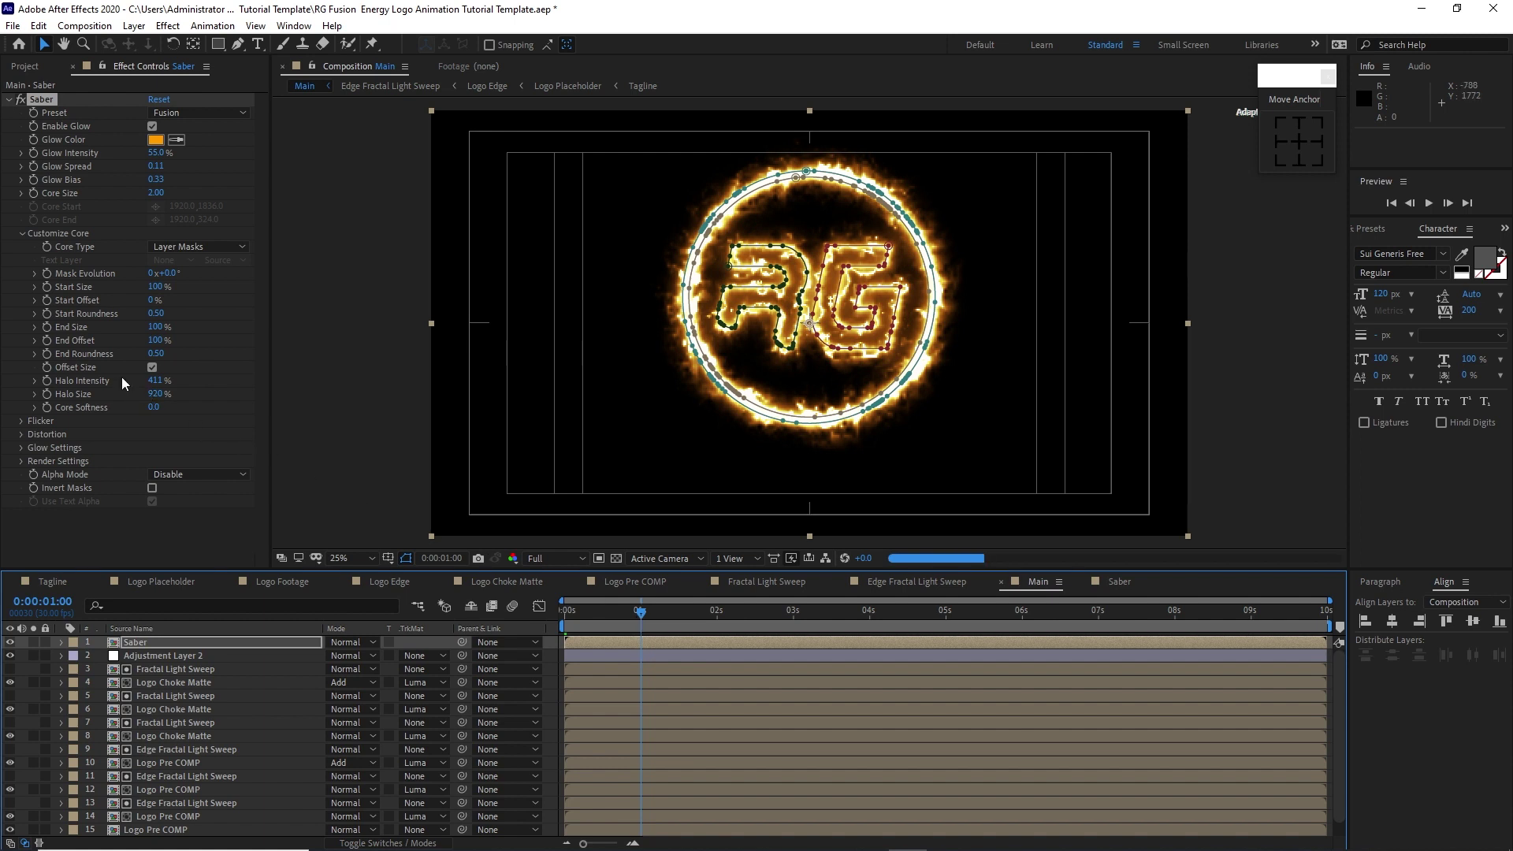
click(72, 303)
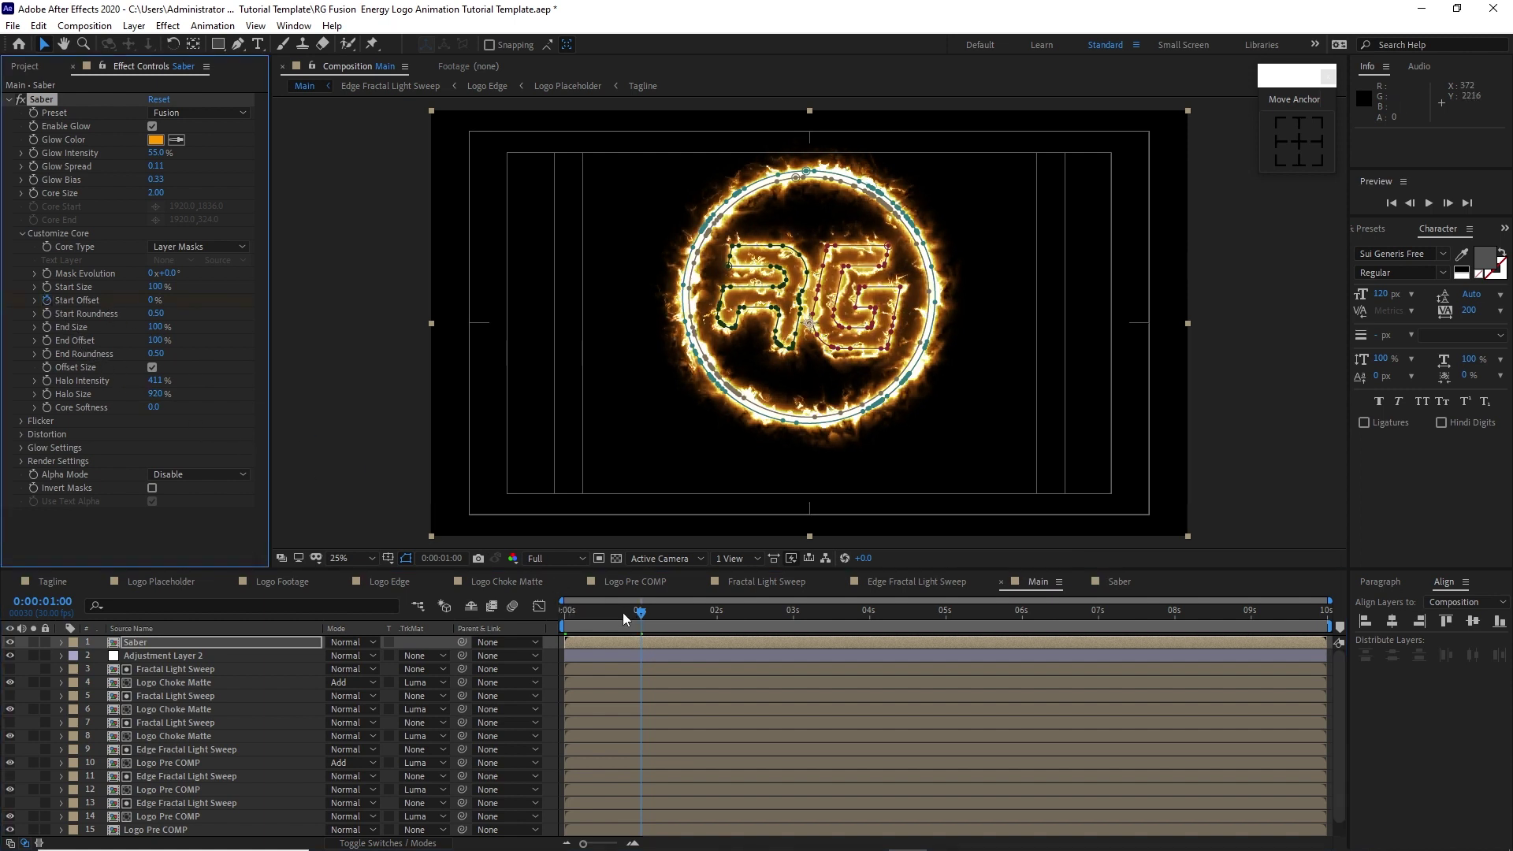
click(882, 613)
key(space)
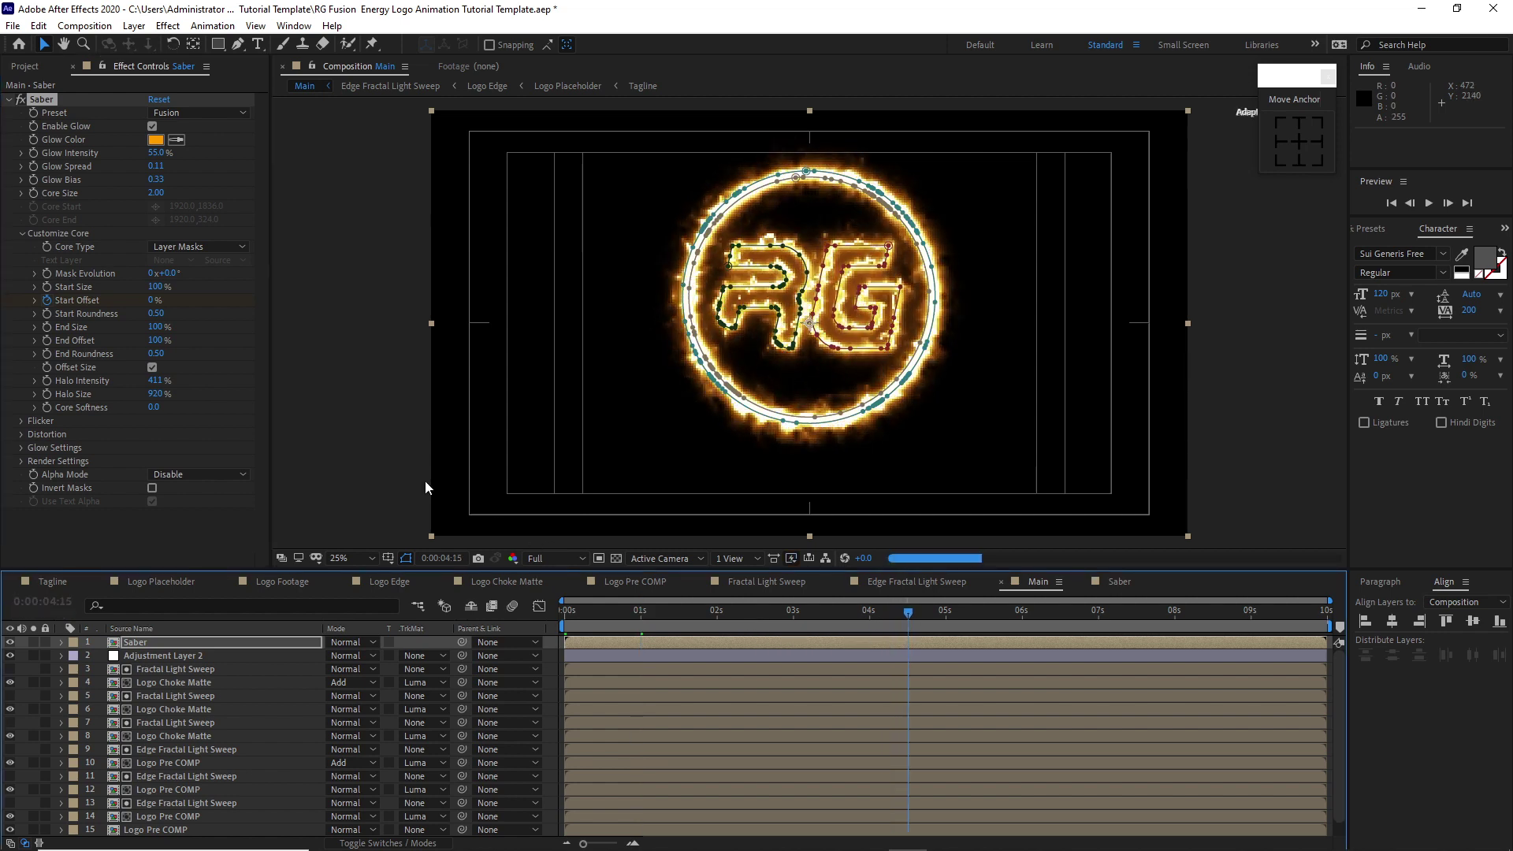
drag(153, 301, 324, 314)
key(ctrl+z)
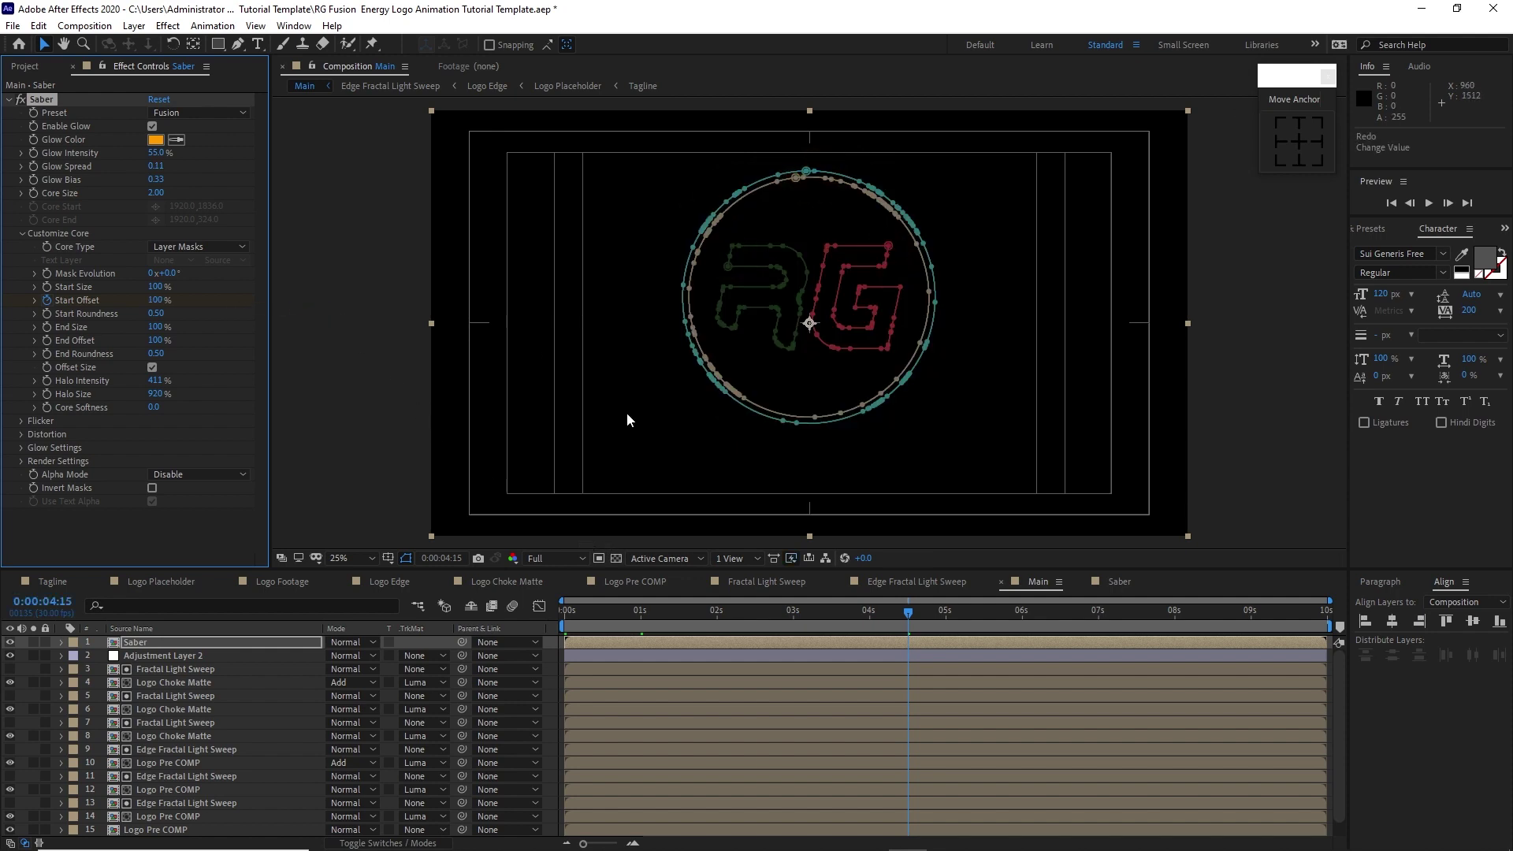
Step: Add a Start Offset keyframe holding 100% at 6:00 and another set to 0% at 8:16
click(1027, 618)
drag(1024, 625, 1022, 625)
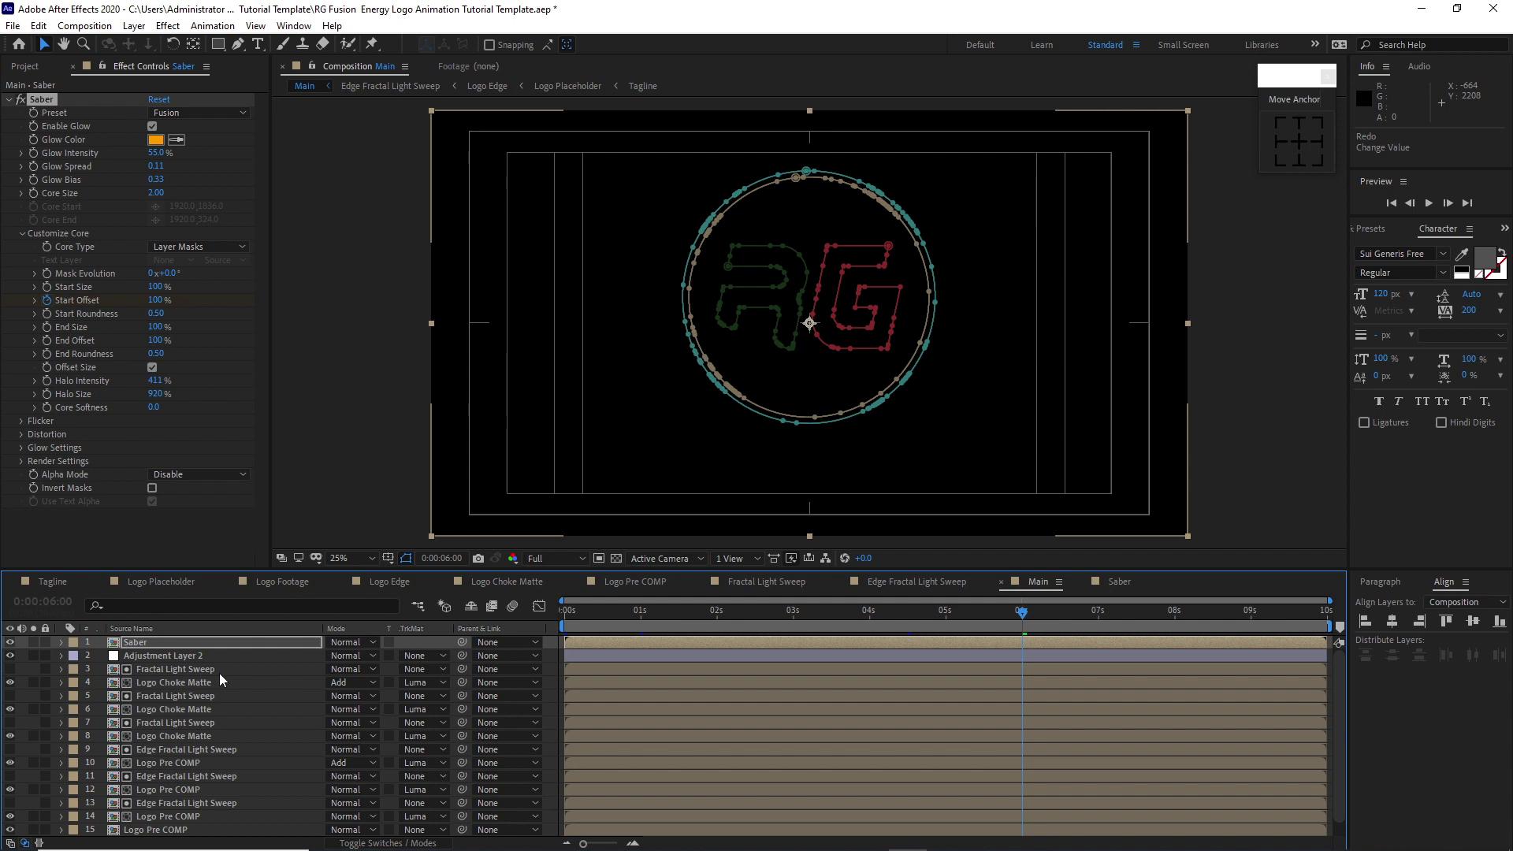
key(u)
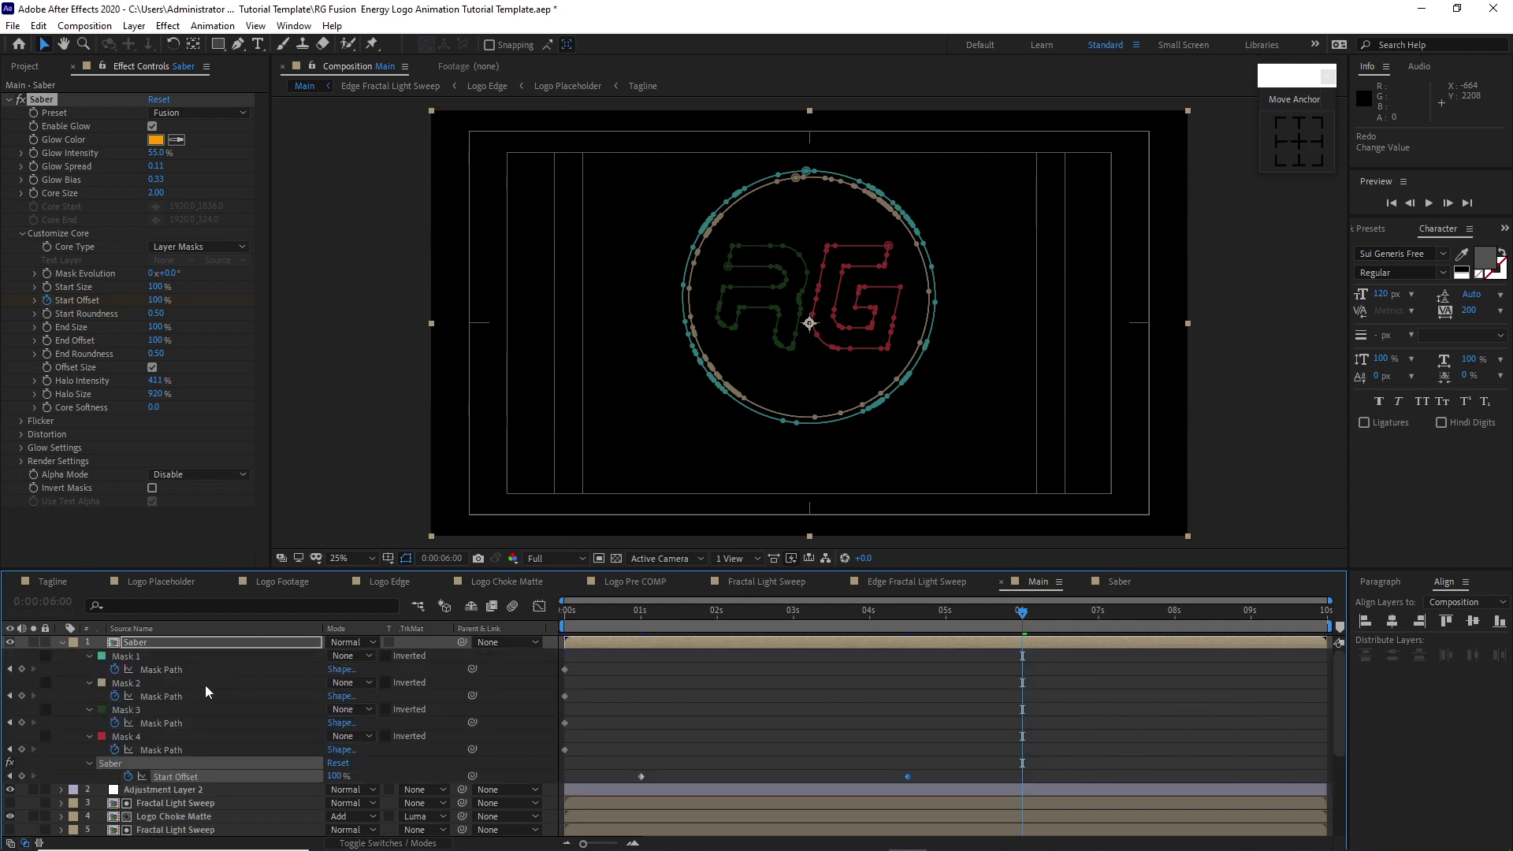
click(22, 778)
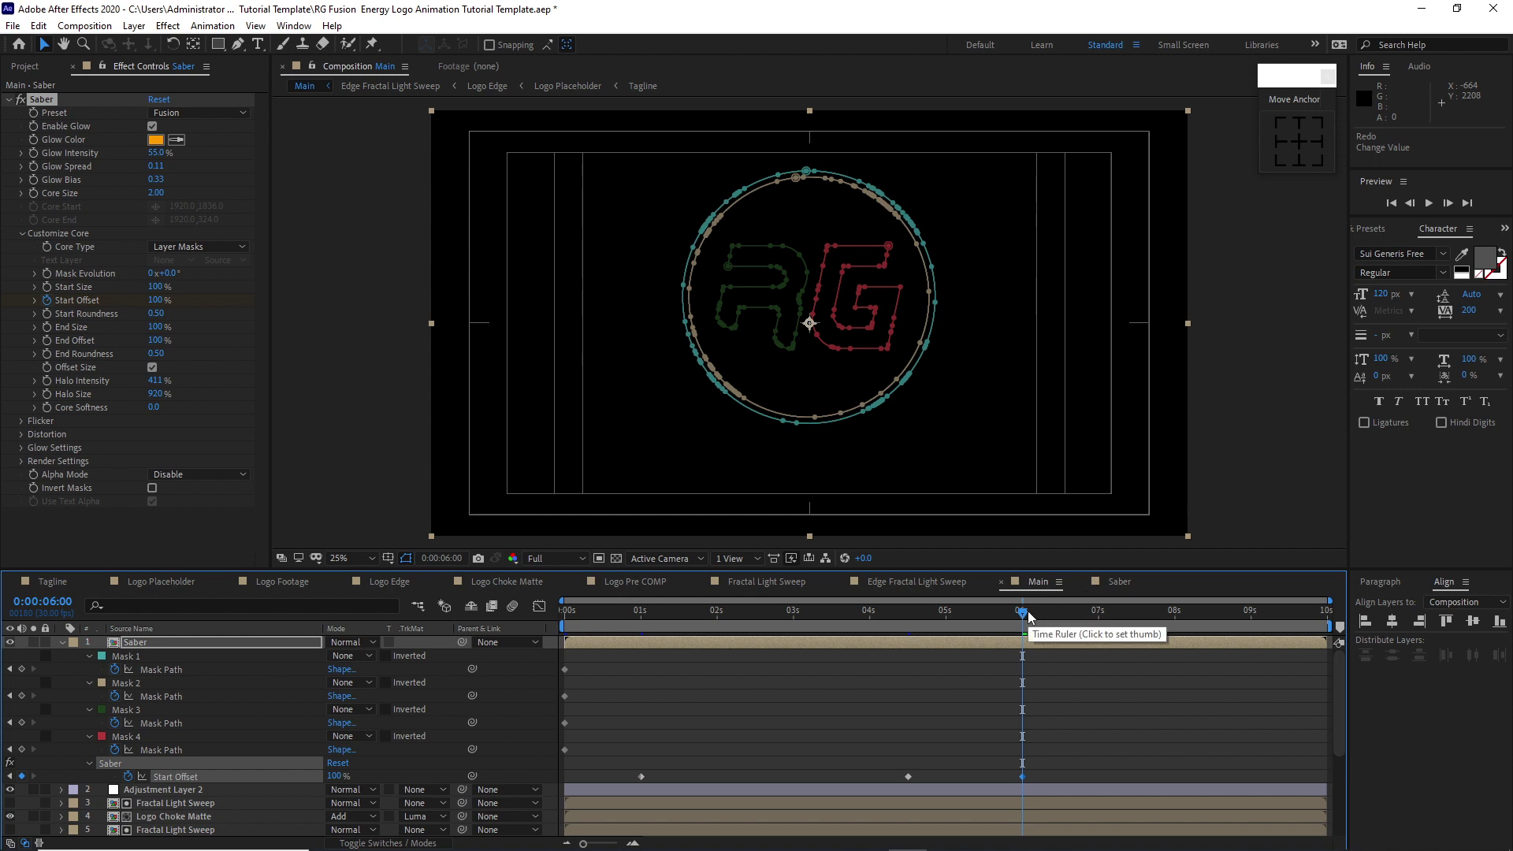
drag(1029, 619, 1221, 641)
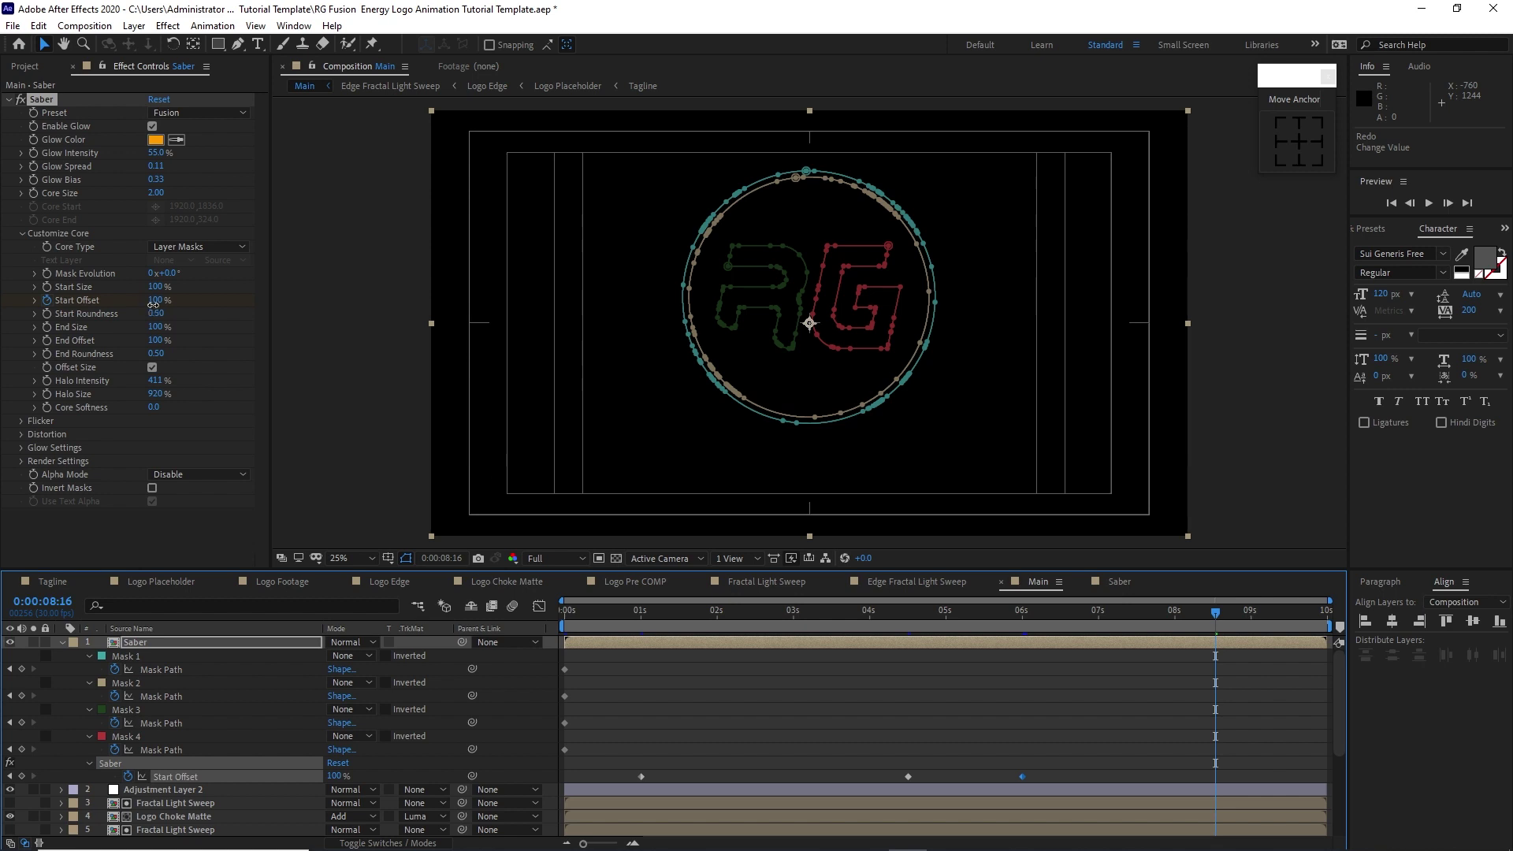
drag(154, 307, 71, 312)
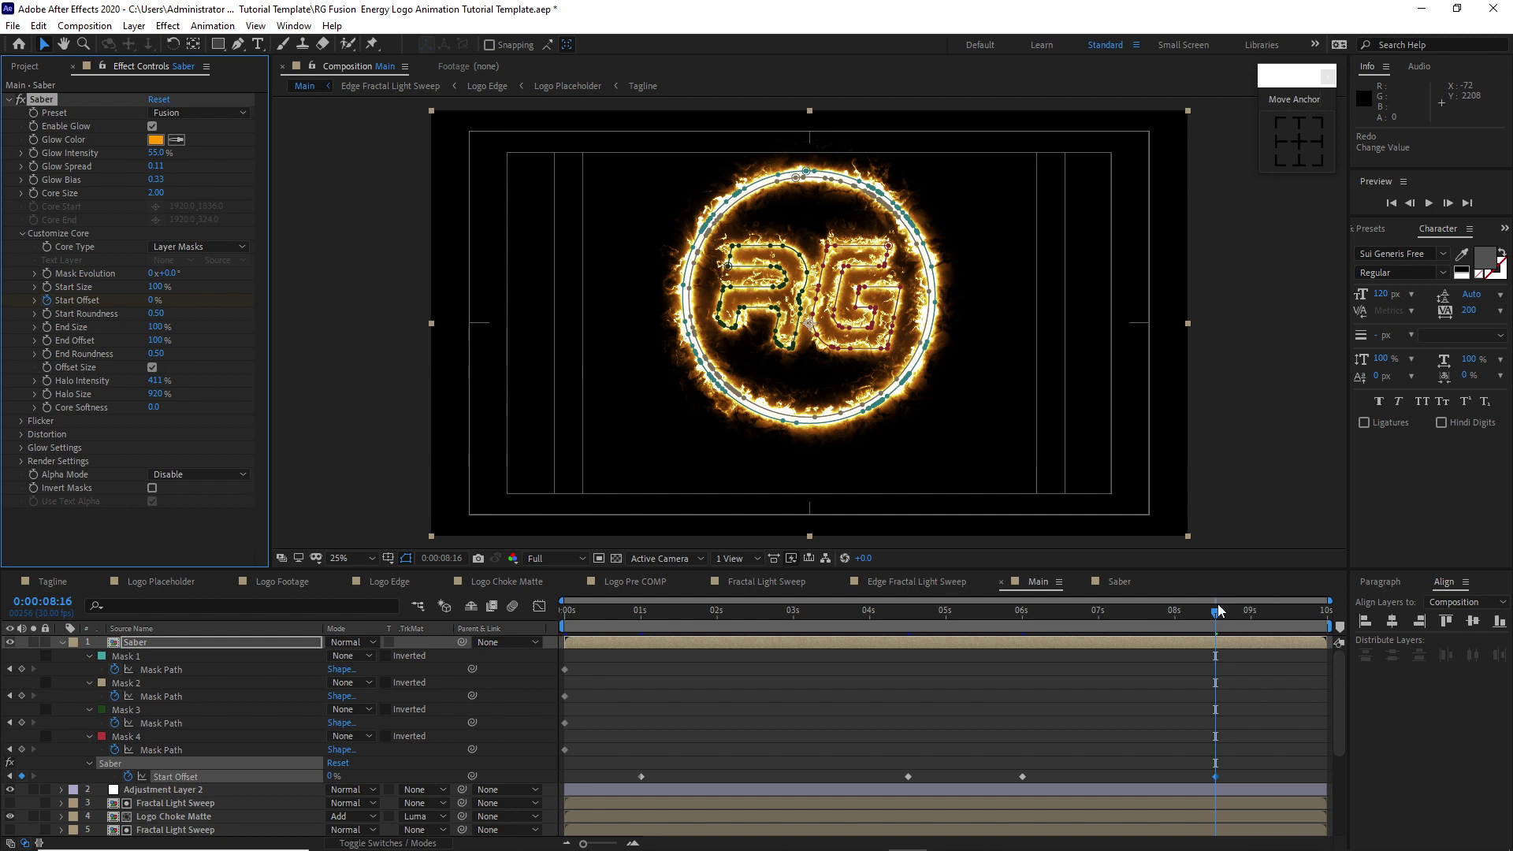
Step: Keyframe the Saber effect's End Offset at 0% at 2:10, 100% at 4:25 and 0% at 8:16
drag(1218, 615, 742, 613)
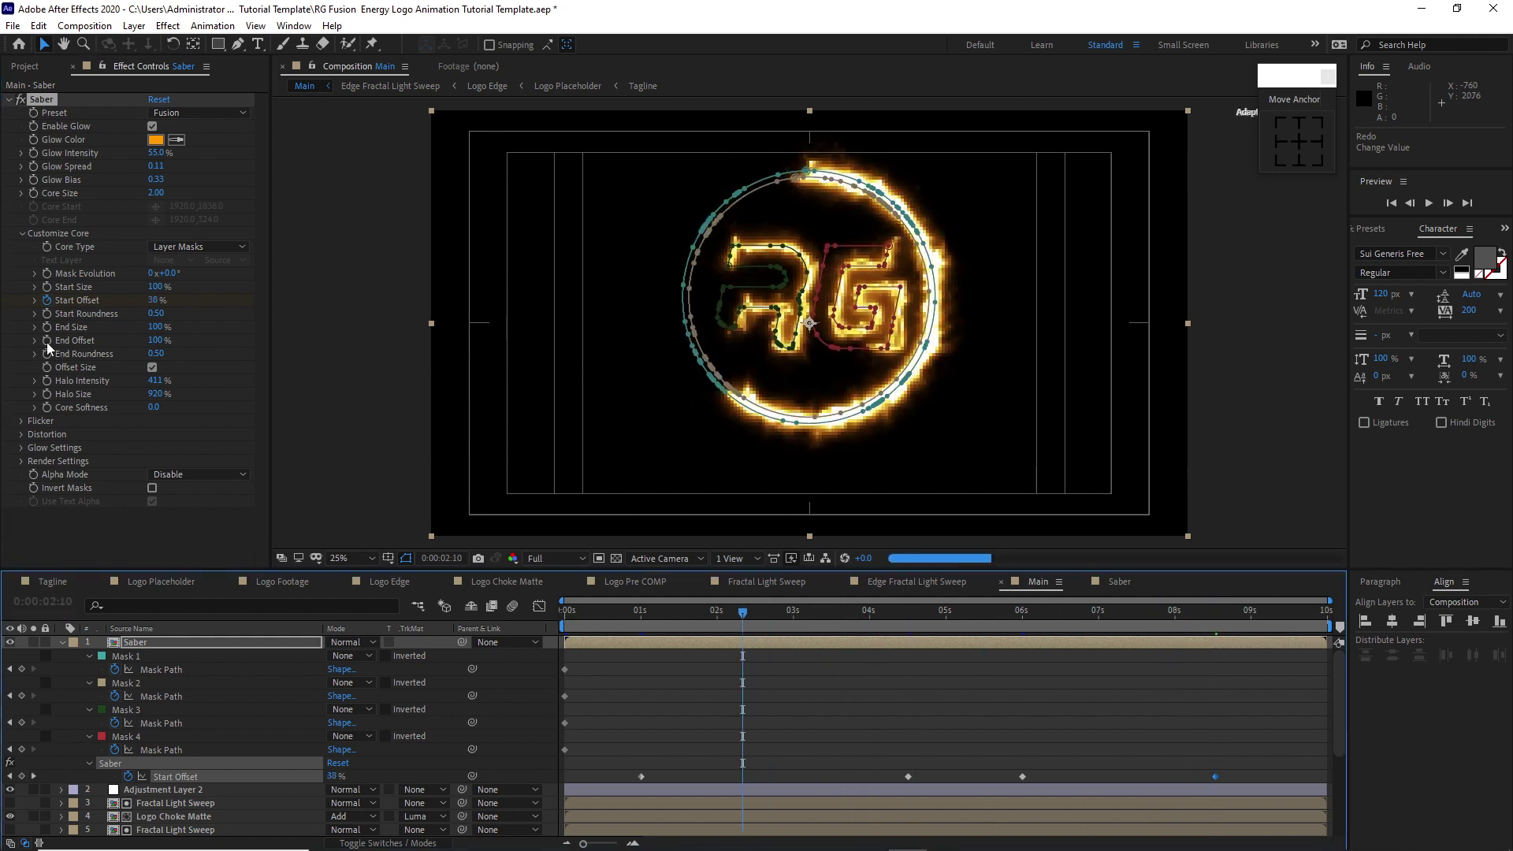
drag(155, 341, 77, 352)
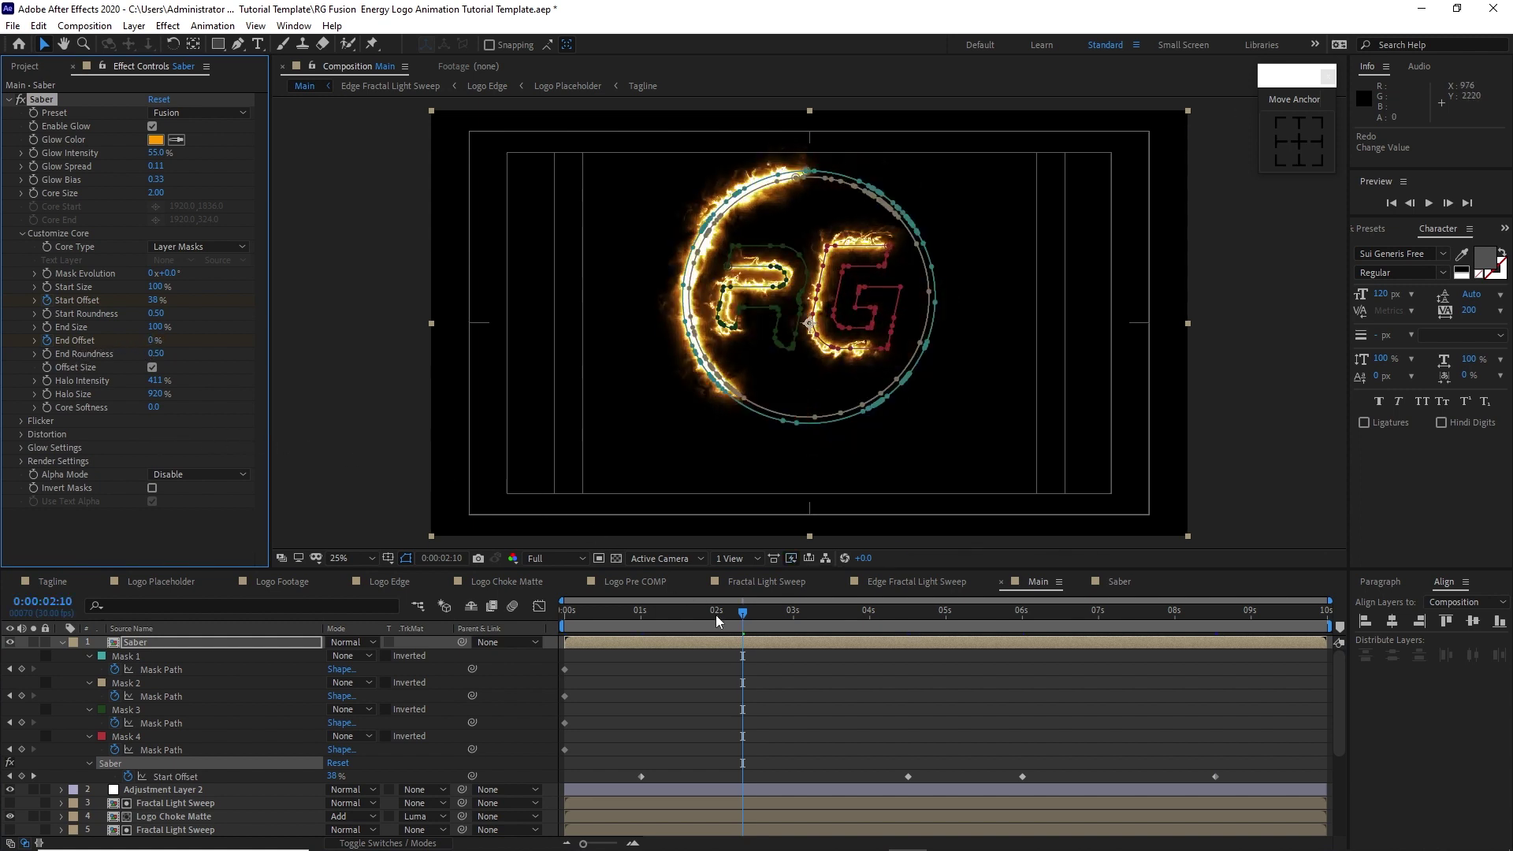
drag(742, 614, 933, 640)
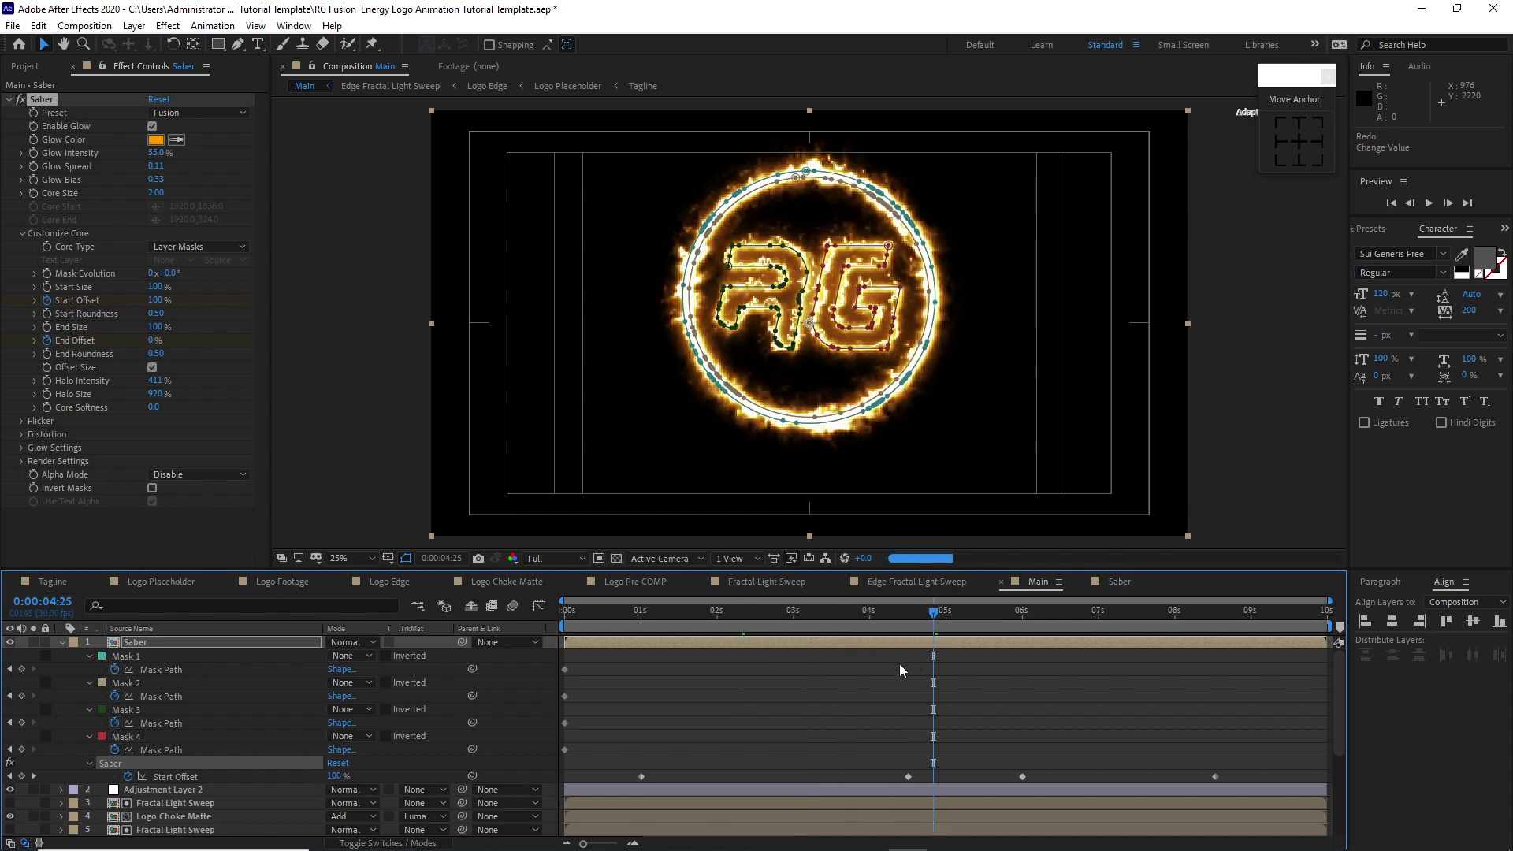
drag(155, 340, 262, 353)
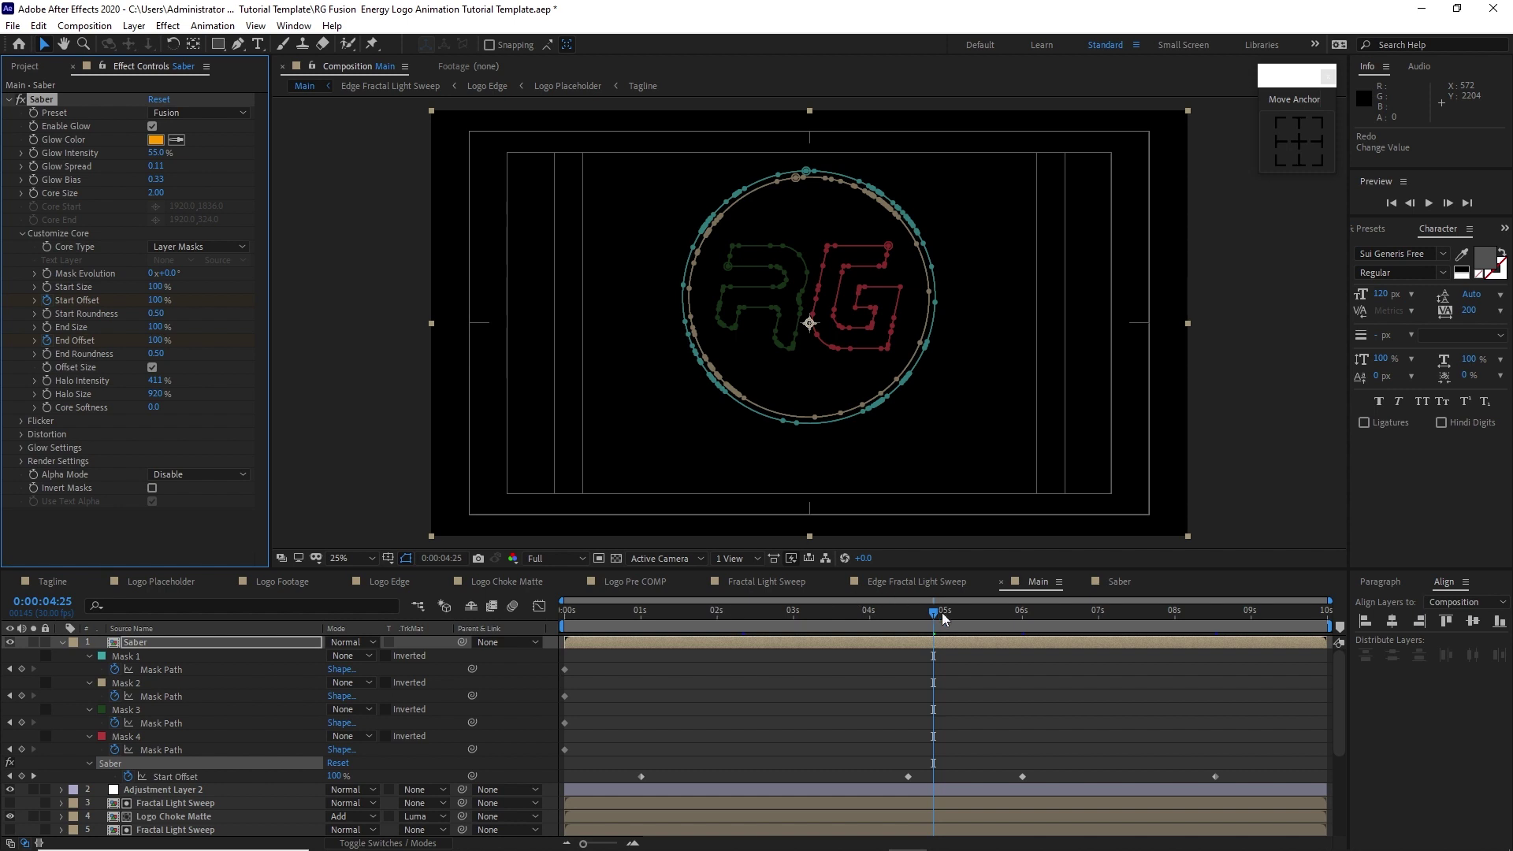
drag(935, 617, 1215, 631)
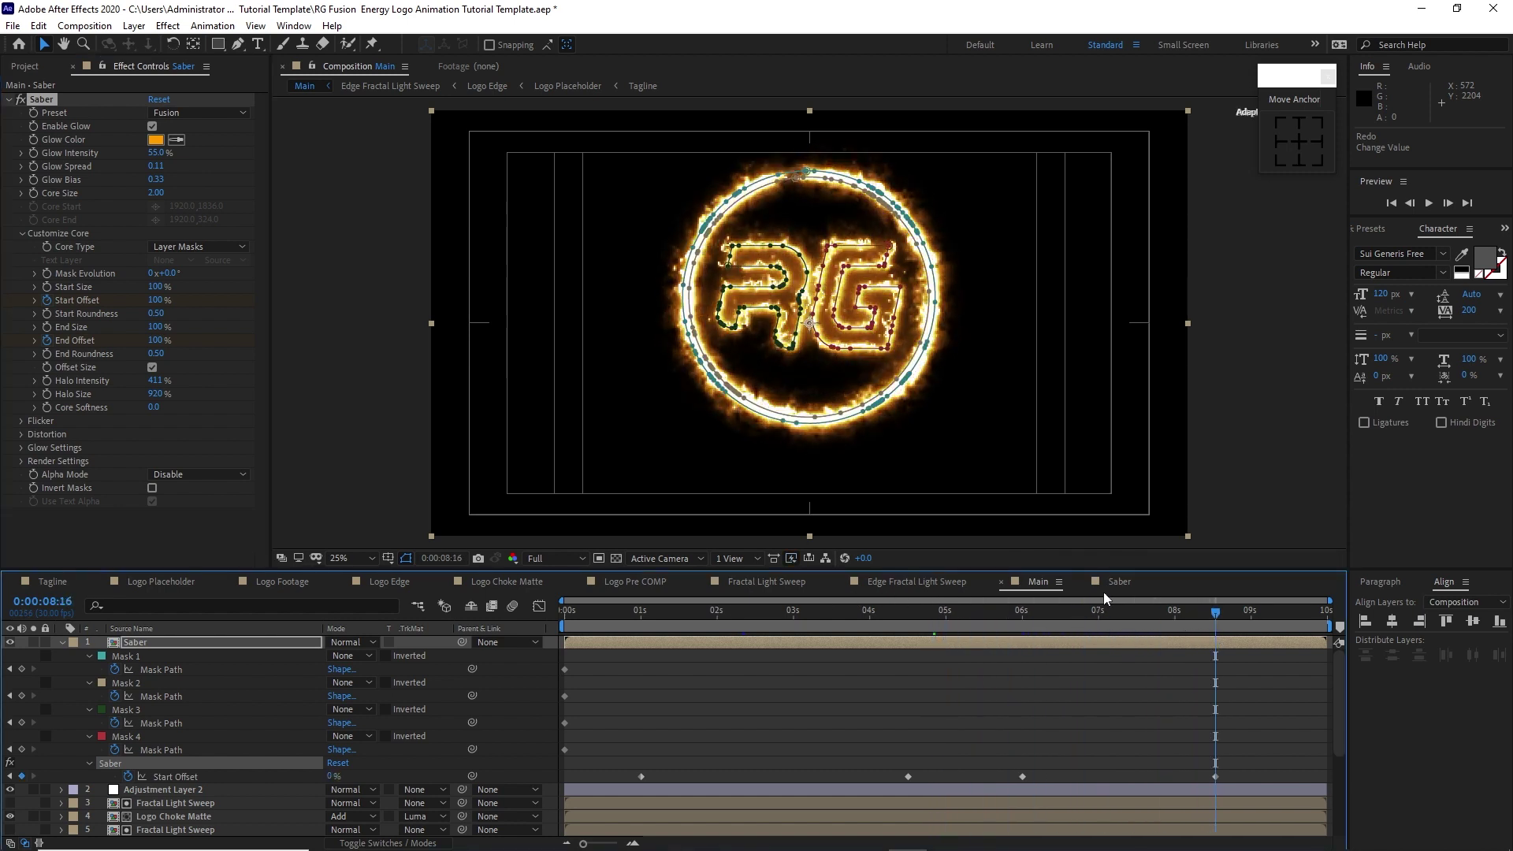
drag(155, 340, 55, 345)
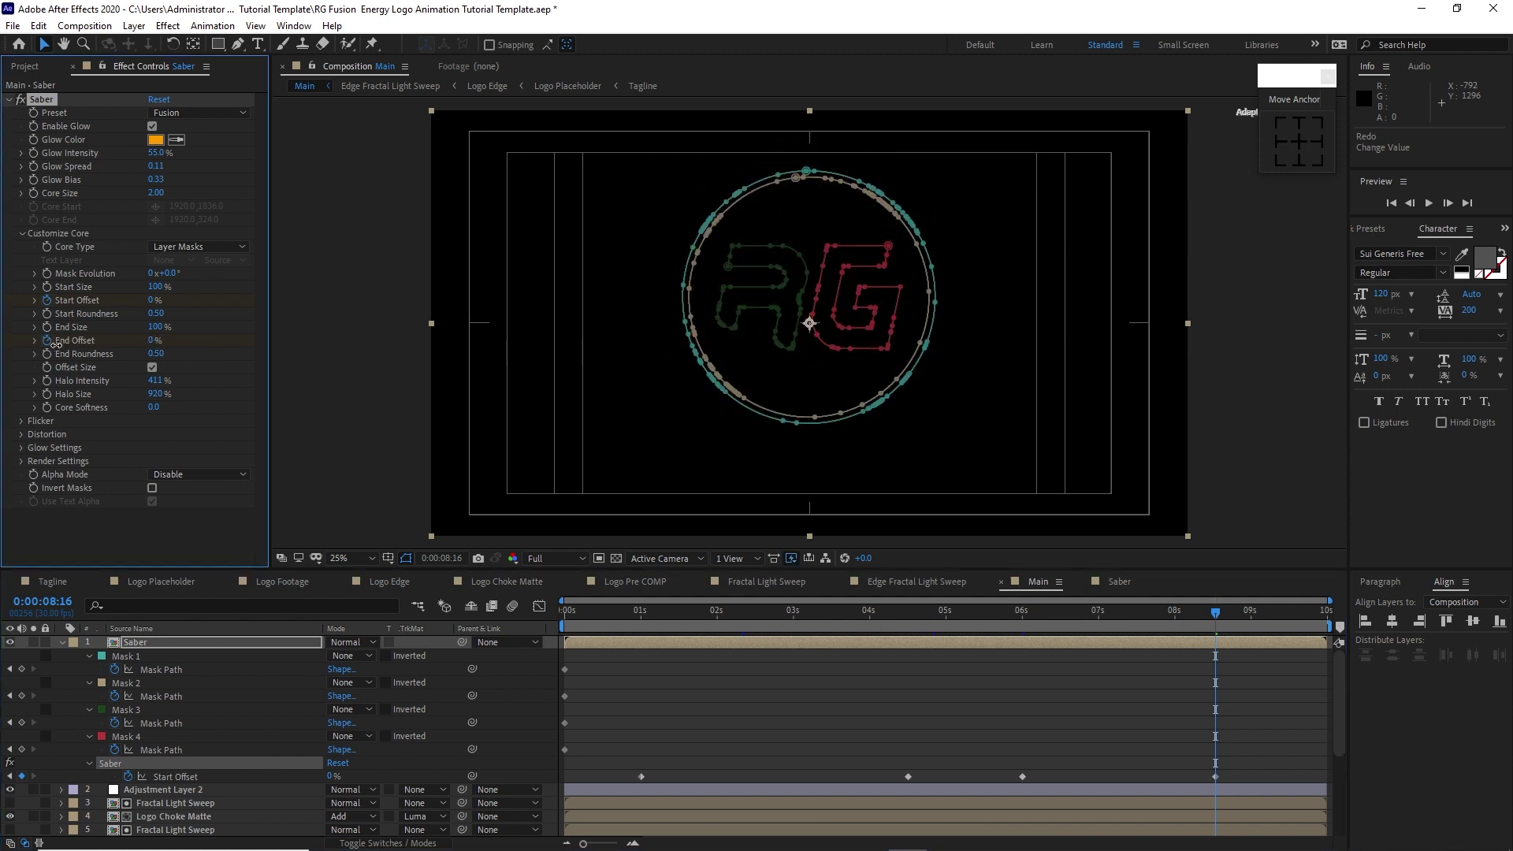
Step: Set the Saber effect's Flicker Intensity to 500% and Flicker Speed to 20, and change the Saber layer's blending mode to Add
click(22, 421)
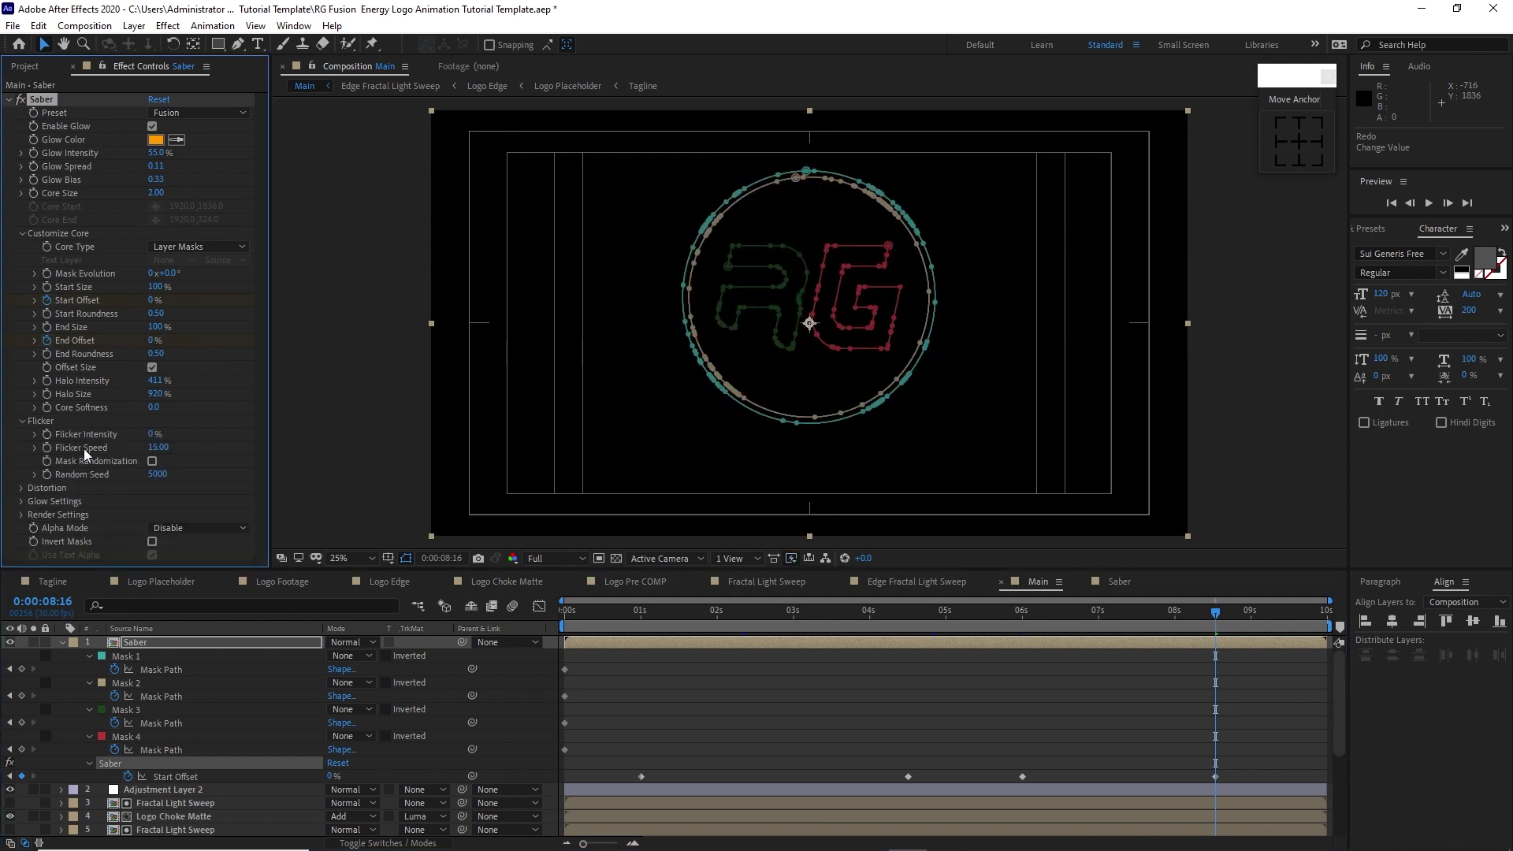
click(153, 435)
click(163, 448)
click(348, 644)
click(348, 643)
click(377, 335)
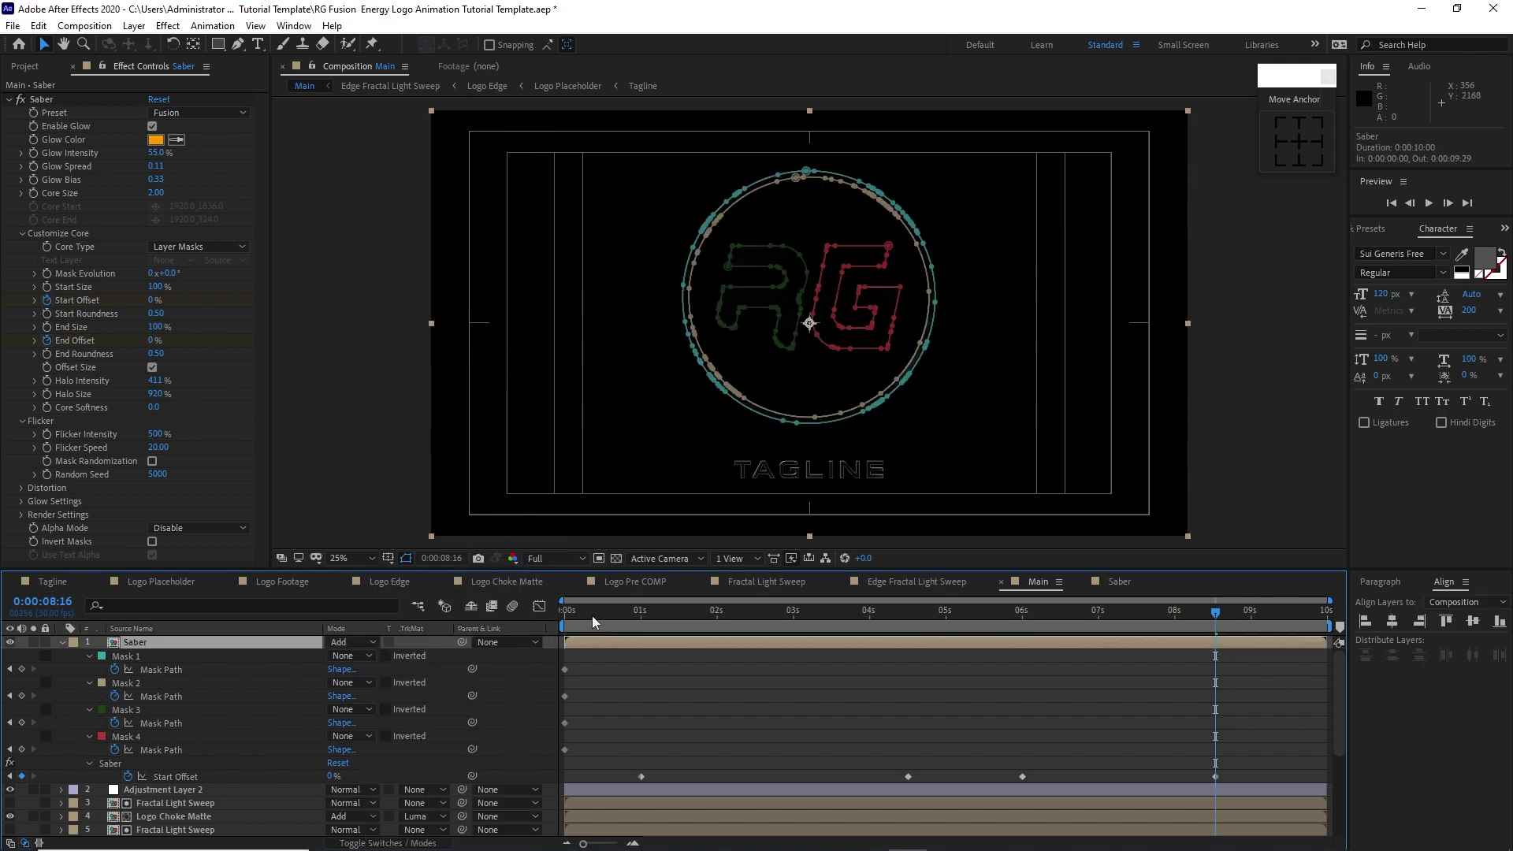
Step: Add RG Fusion Energy Logo Animation.mp3 from the SFX folder as the bottom layer of Main and collapse the Saber layer's properties
drag(971, 568, 971, 480)
click(22, 225)
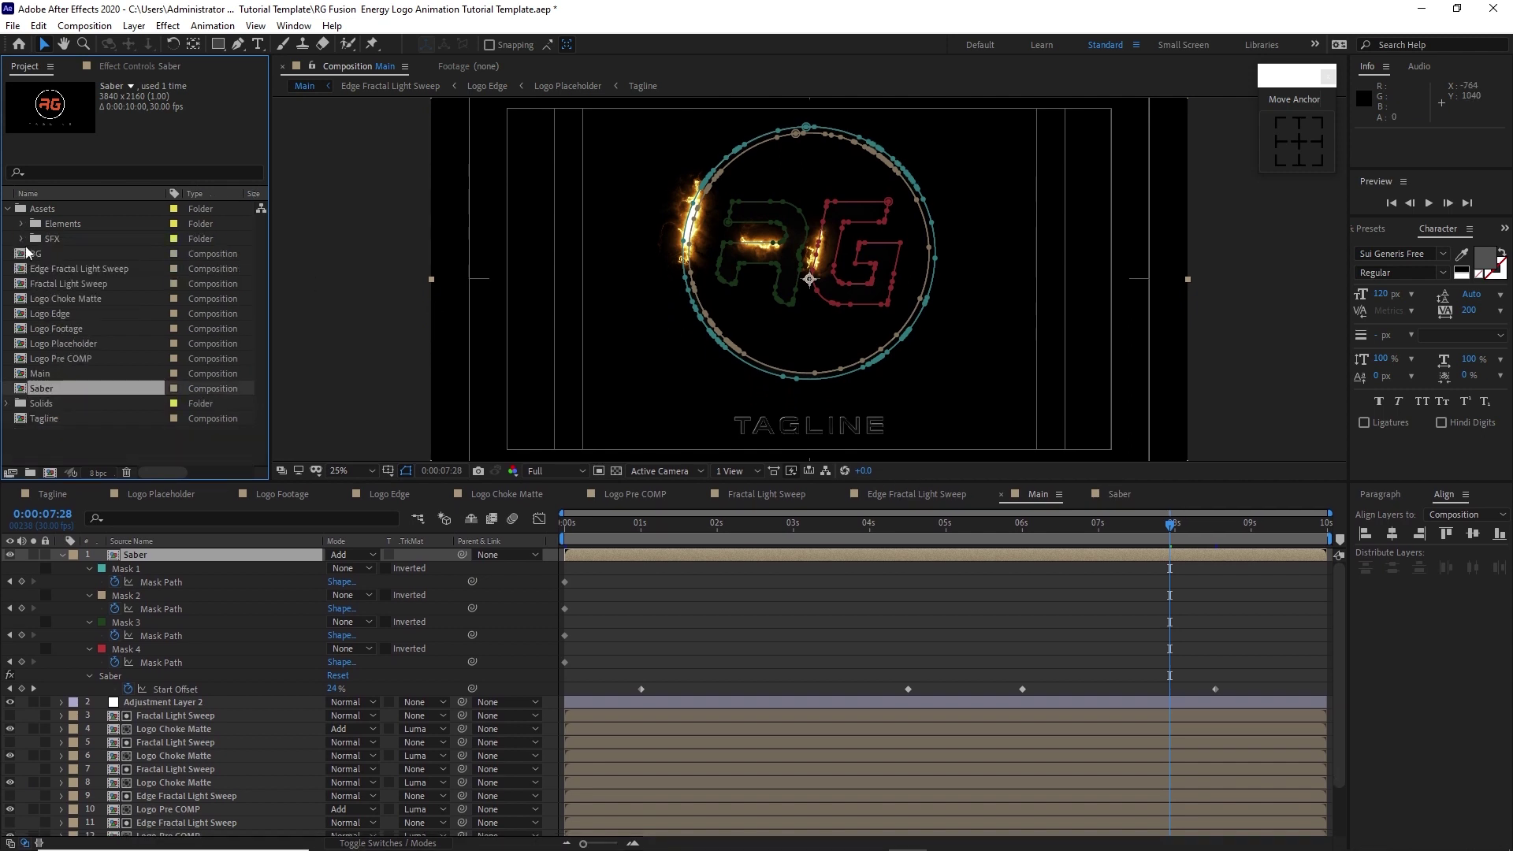
click(22, 238)
drag(1140, 484, 1140, 405)
drag(117, 253, 192, 826)
click(62, 476)
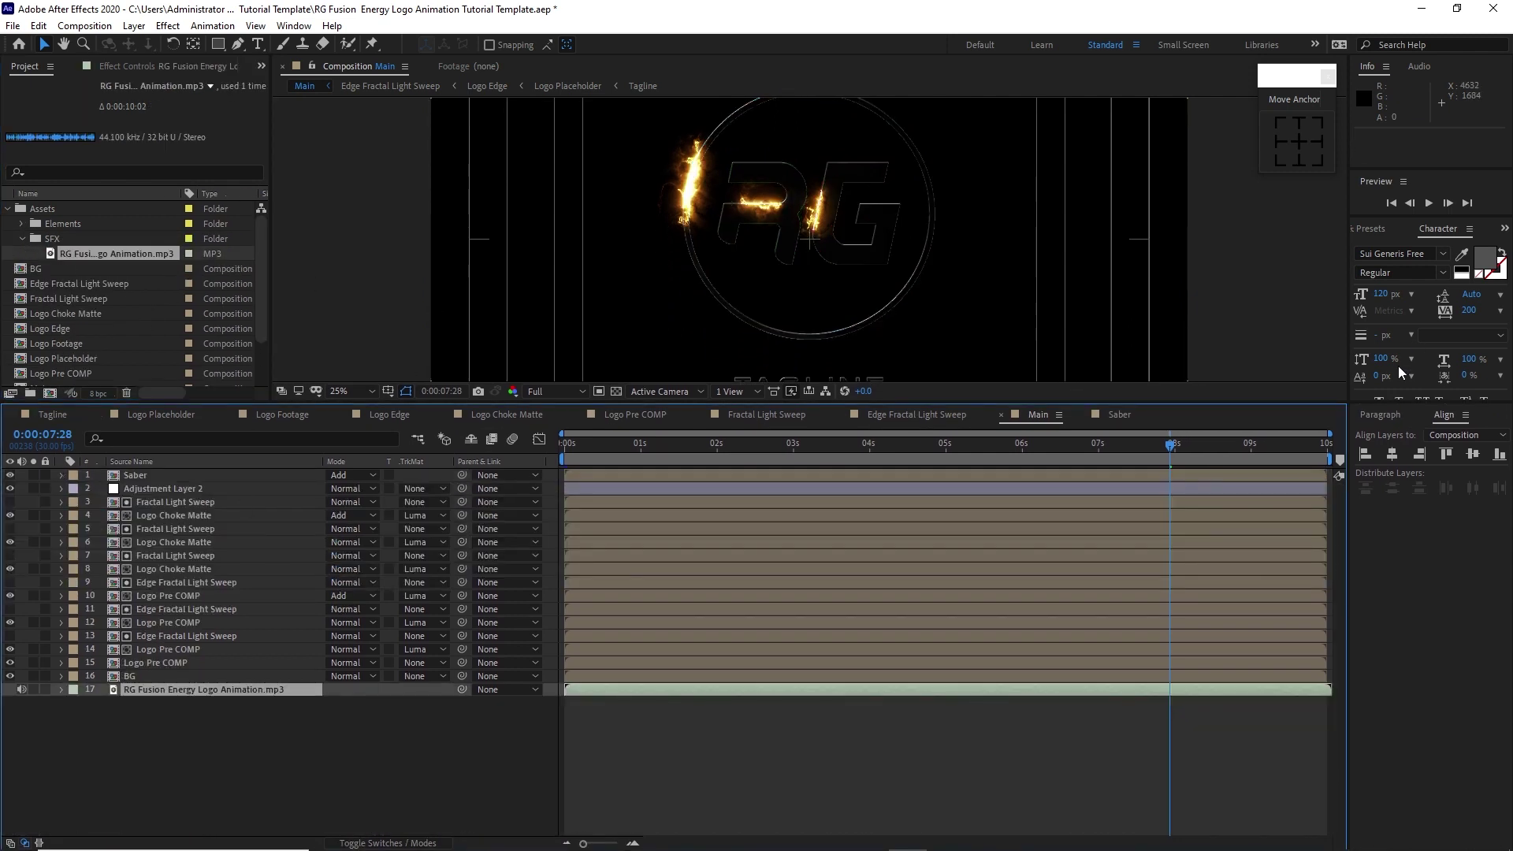
Step: Play a preview of the Main composition and mute the audio of the RG Fusion Energy Logo Animation.mp3 layer
drag(1209, 404, 1209, 499)
click(1428, 204)
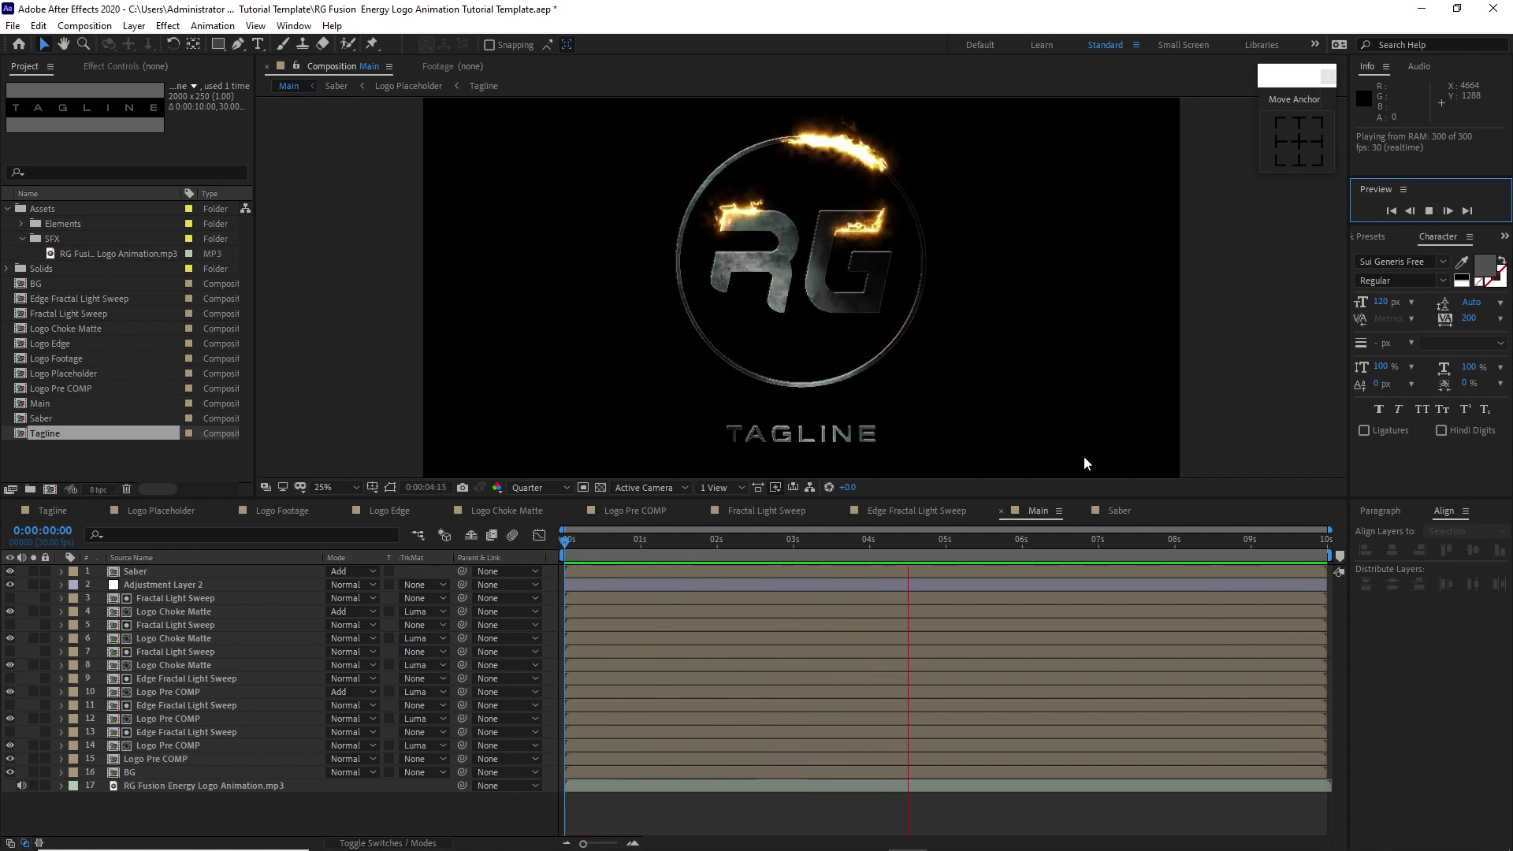
click(20, 787)
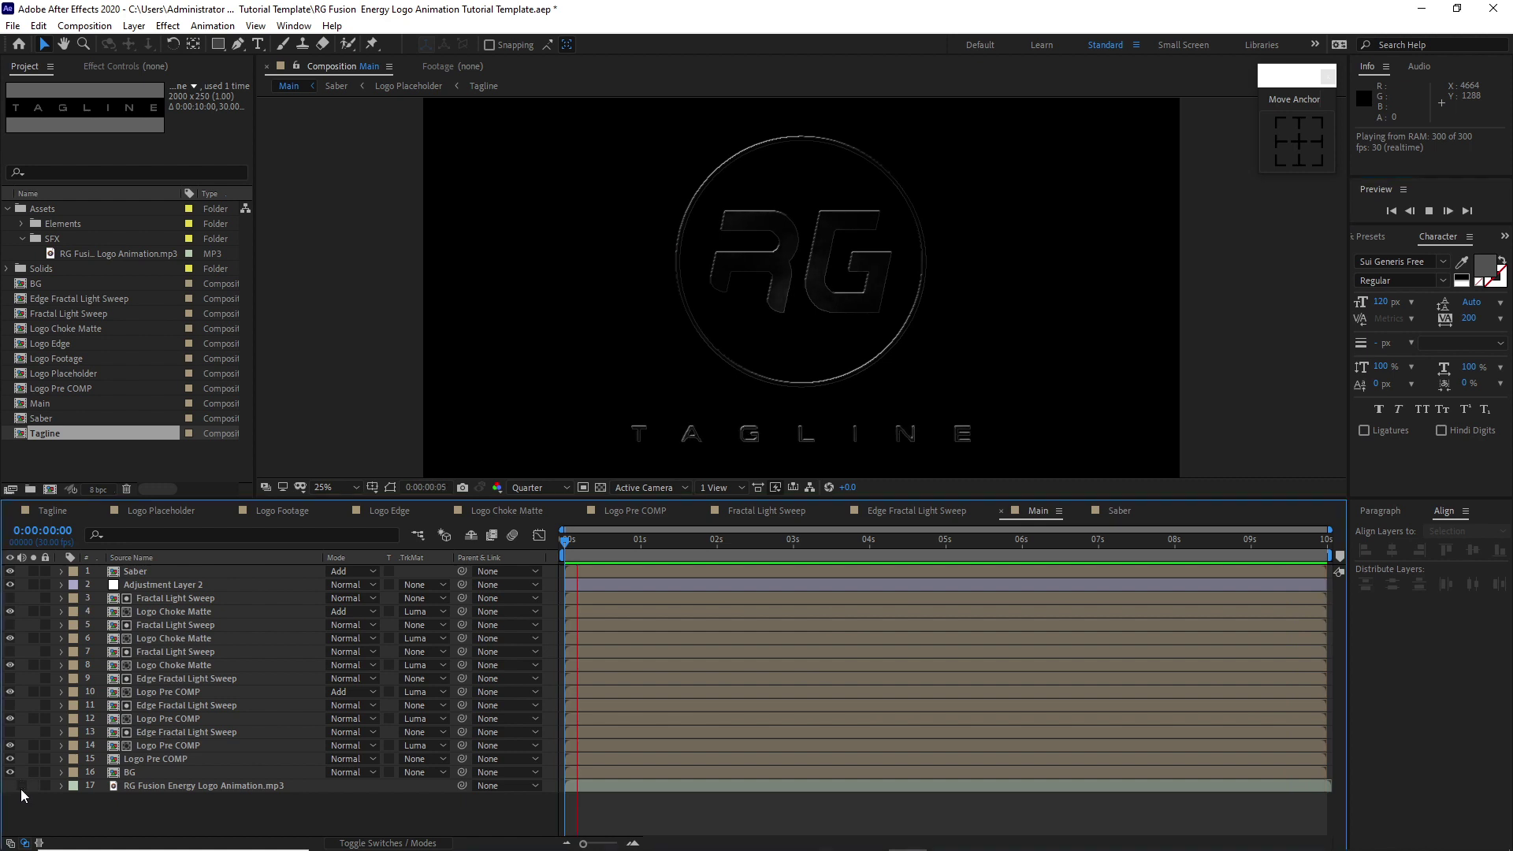